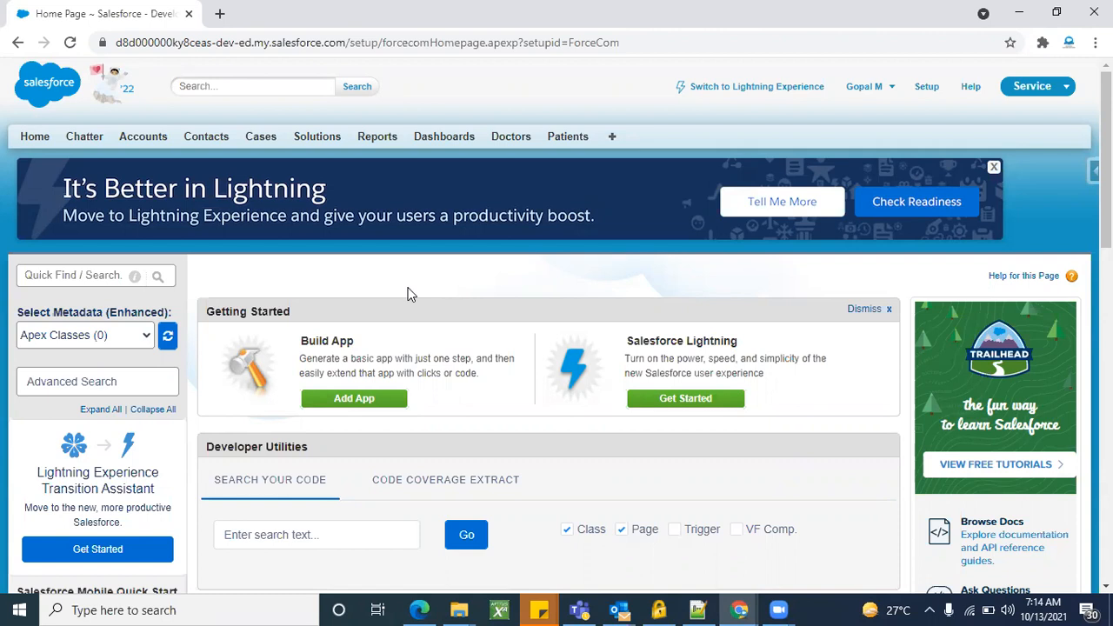
Step: Open the Test Account record from the recent accounts and review its account detail fields
{"action": "left_click", "coordinate": [146, 142]}
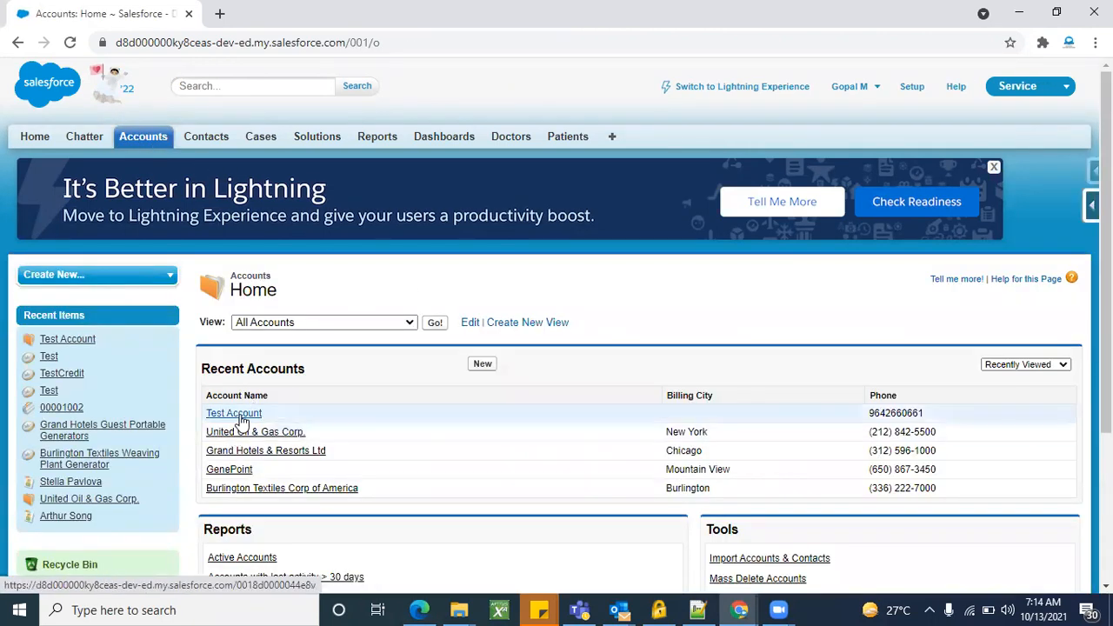
{"action": "left_click", "coordinate": [235, 414]}
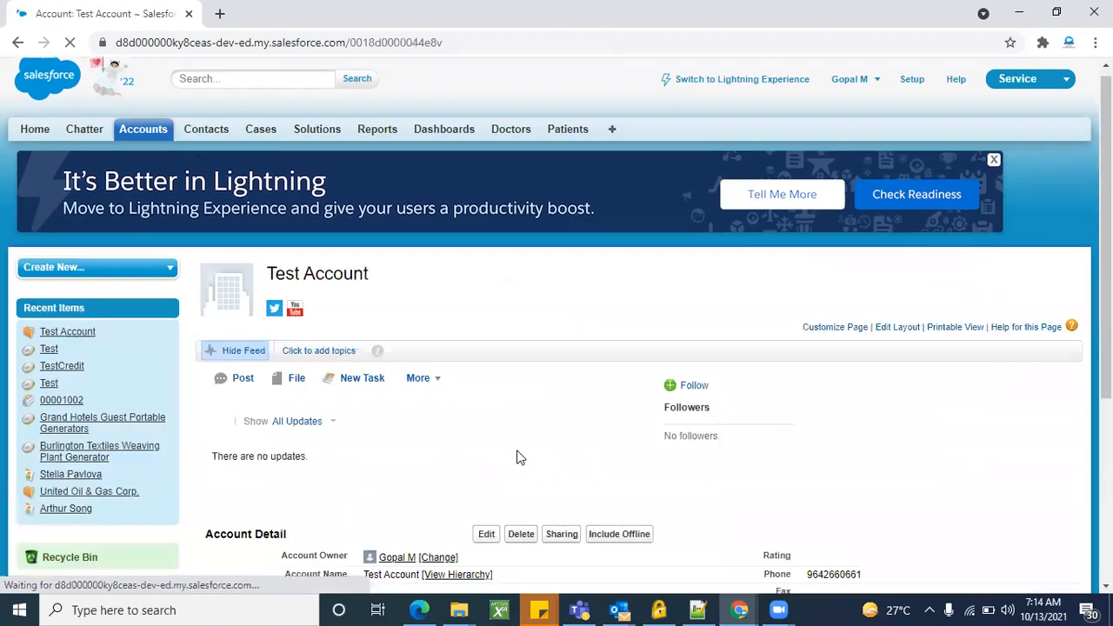
{"action": "scroll", "coordinate": [517, 457], "scroll_direction": "down", "scroll_amount": 2}
{"action": "scroll", "coordinate": [516, 457], "scroll_direction": "down", "scroll_amount": 3}
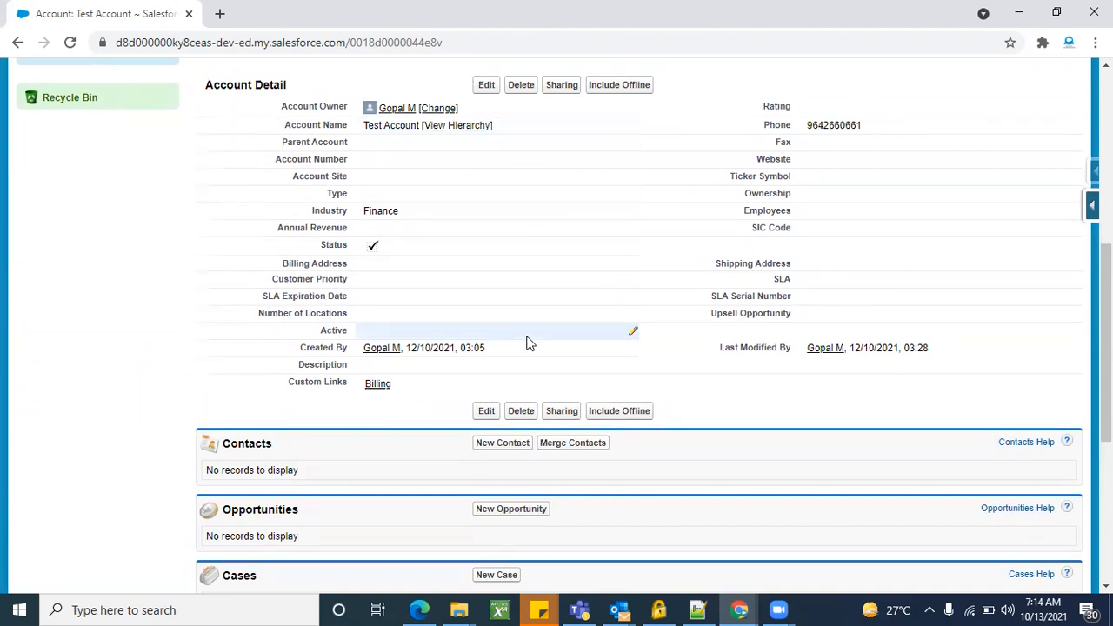
Step: Open the recent case about electrical wiring installation for GC5060 and review its detail fields
{"action": "scroll", "coordinate": [527, 342], "scroll_direction": "up", "scroll_amount": 5}
{"action": "left_click", "coordinate": [261, 112]}
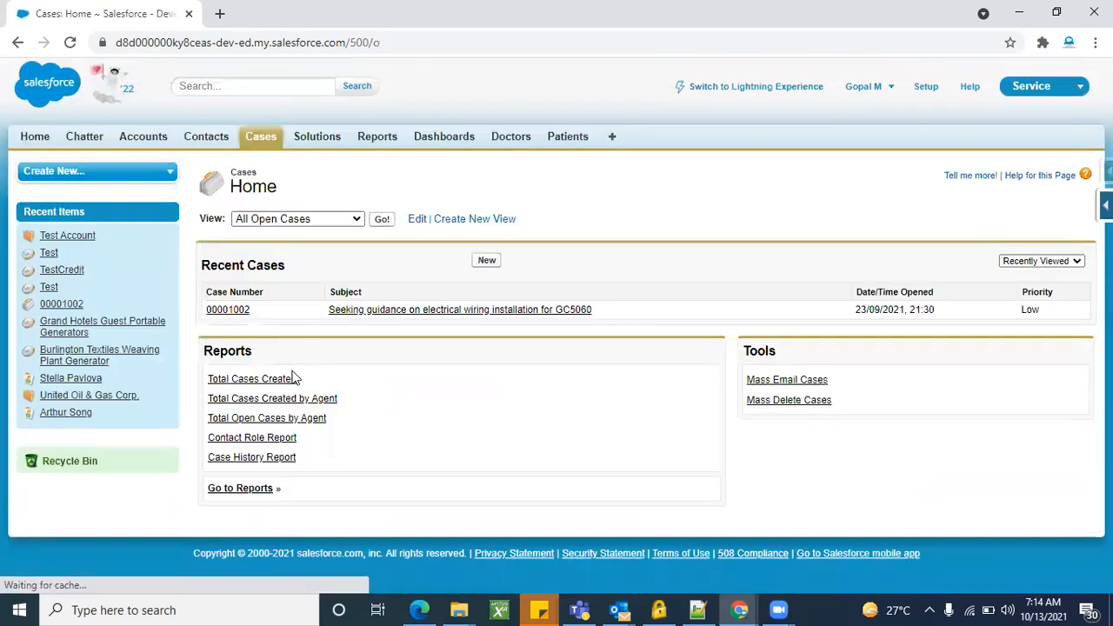
{"action": "left_click", "coordinate": [230, 310]}
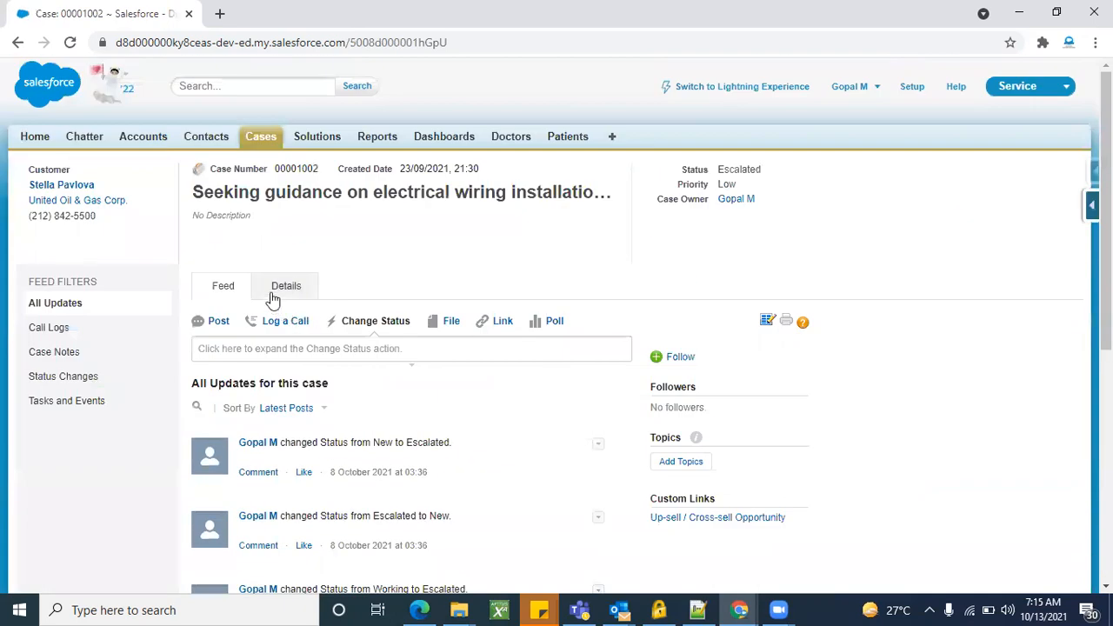
{"action": "left_click", "coordinate": [271, 295]}
{"action": "scroll", "coordinate": [542, 397], "scroll_direction": "down", "scroll_amount": 3}
{"action": "scroll", "coordinate": [604, 467], "scroll_direction": "up", "scroll_amount": 1}
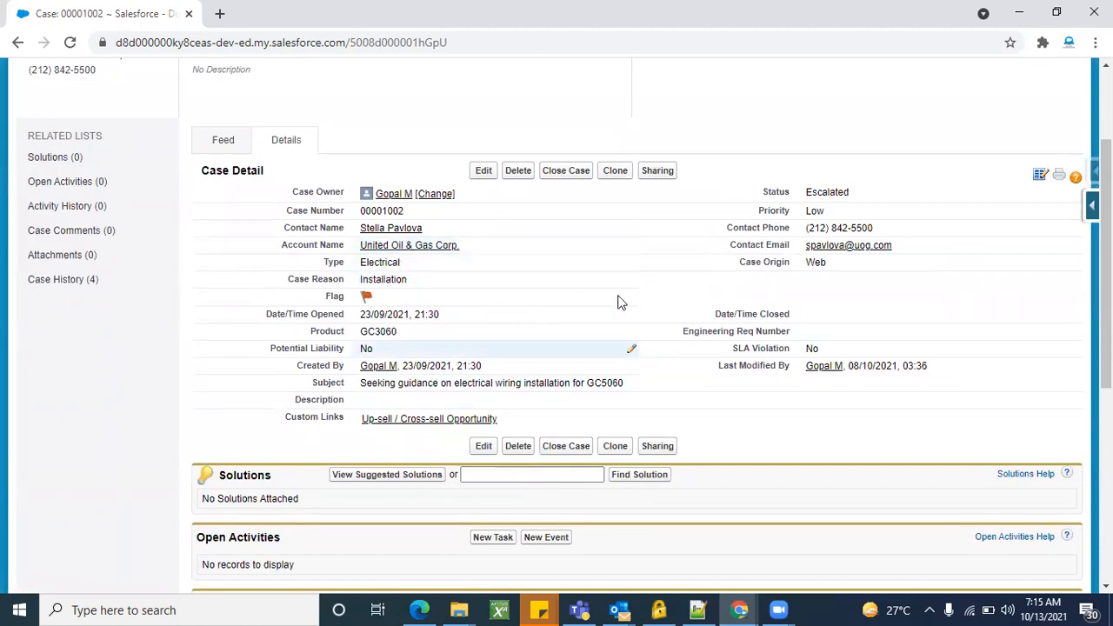
Step: Find Opportunities in the list of all tabs by searching for "opp", and review the details of the first recent opportunity, Test
{"action": "scroll", "coordinate": [574, 348], "scroll_direction": "up", "scroll_amount": 2}
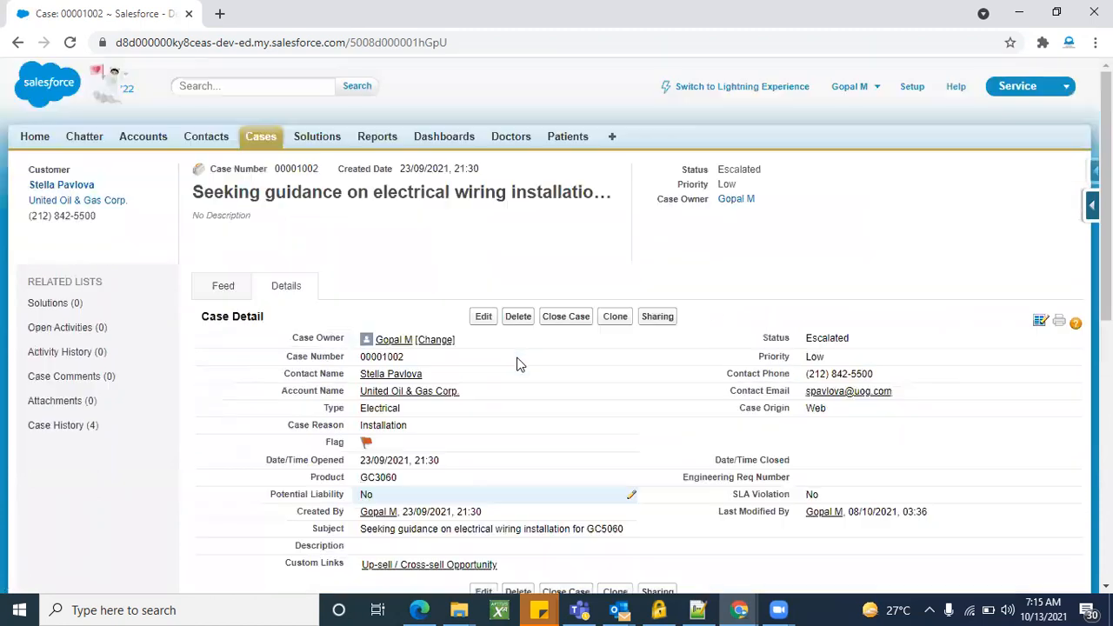
{"action": "left_click", "coordinate": [613, 137]}
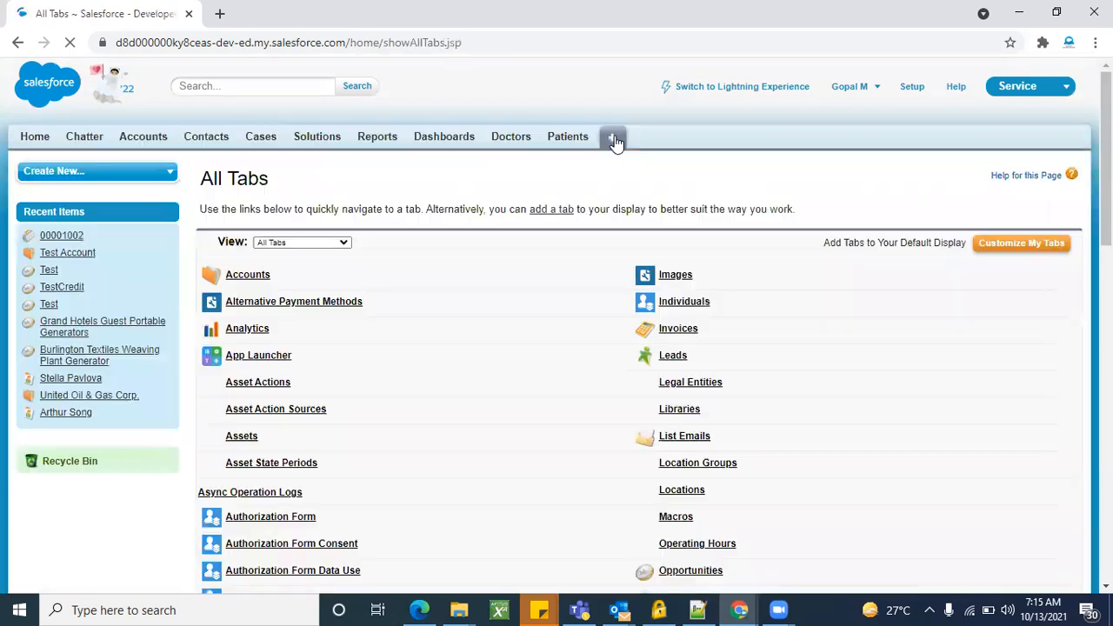
{"action": "key", "text": "ctrl+f"}
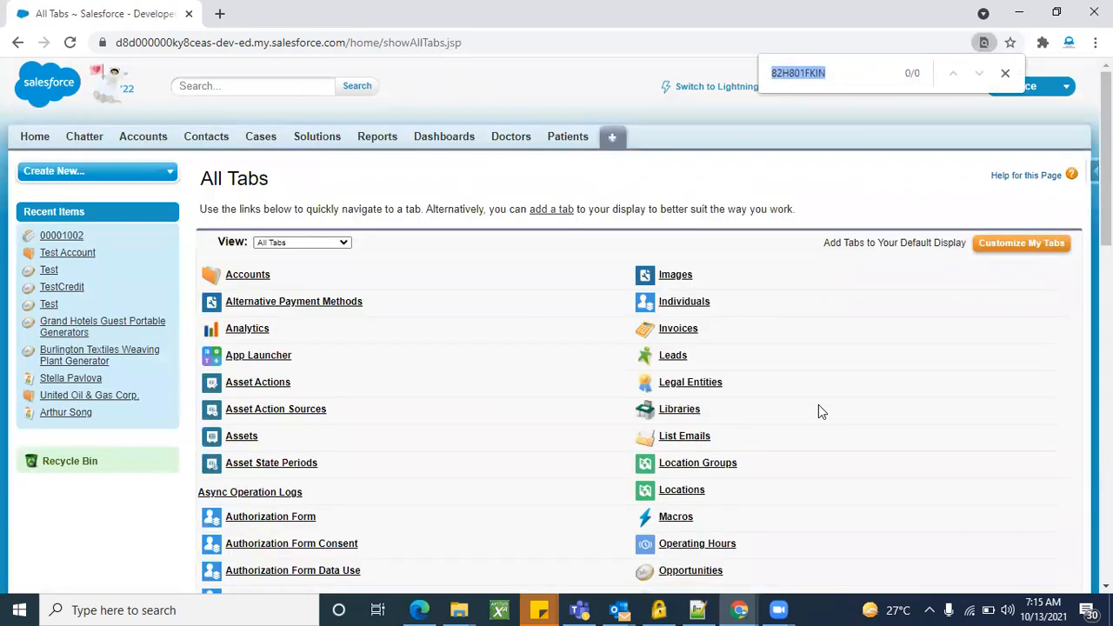
{"action": "type", "text": "opp"}
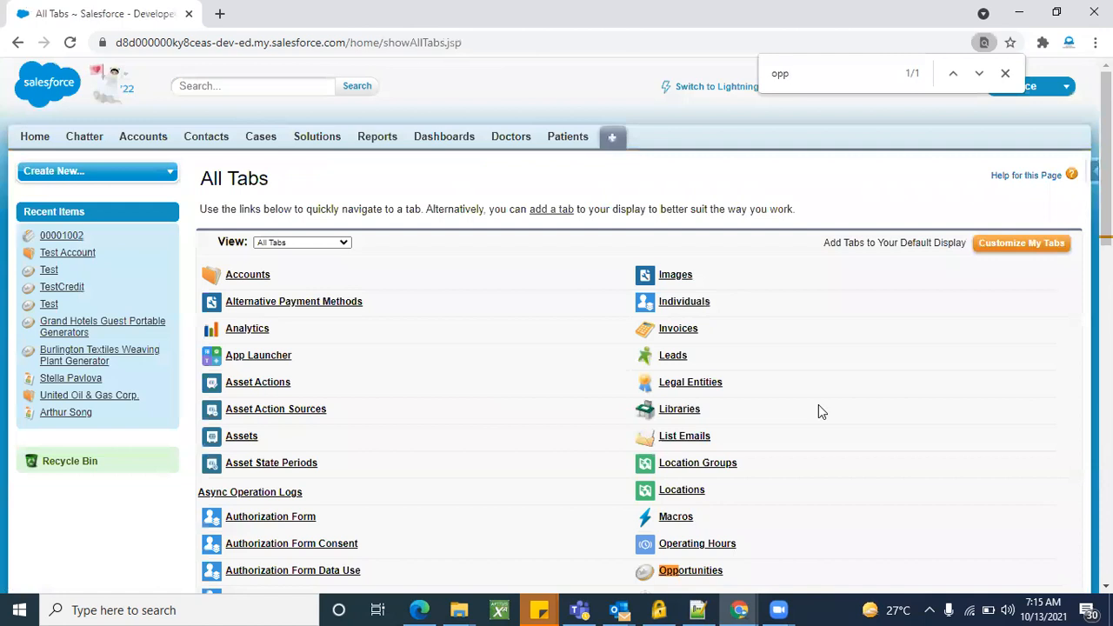
{"action": "scroll", "coordinate": [762, 435], "scroll_direction": "down", "scroll_amount": 3}
{"action": "left_click", "coordinate": [684, 344]}
{"action": "scroll", "coordinate": [471, 410], "scroll_direction": "down", "scroll_amount": 1}
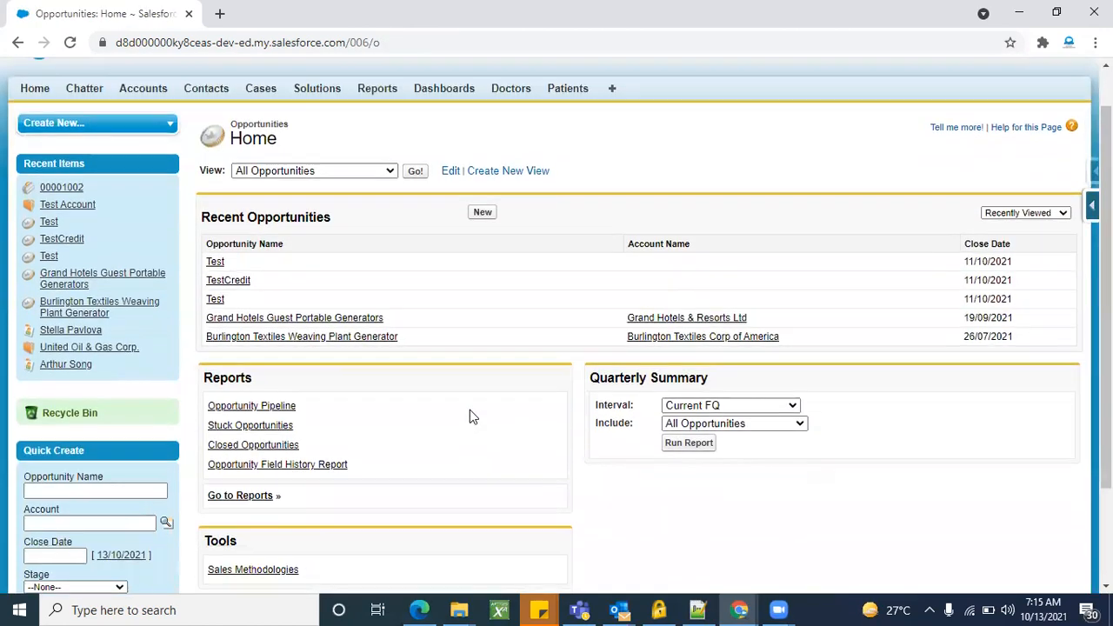
{"action": "left_click", "coordinate": [214, 255]}
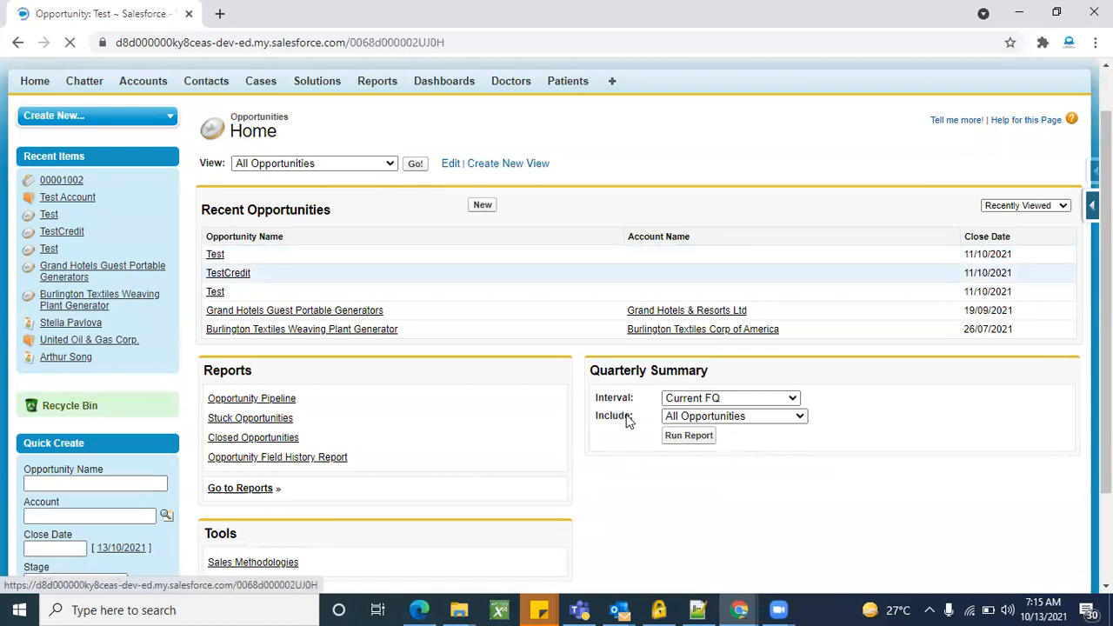
{"action": "scroll", "coordinate": [525, 435], "scroll_direction": "down", "scroll_amount": 4}
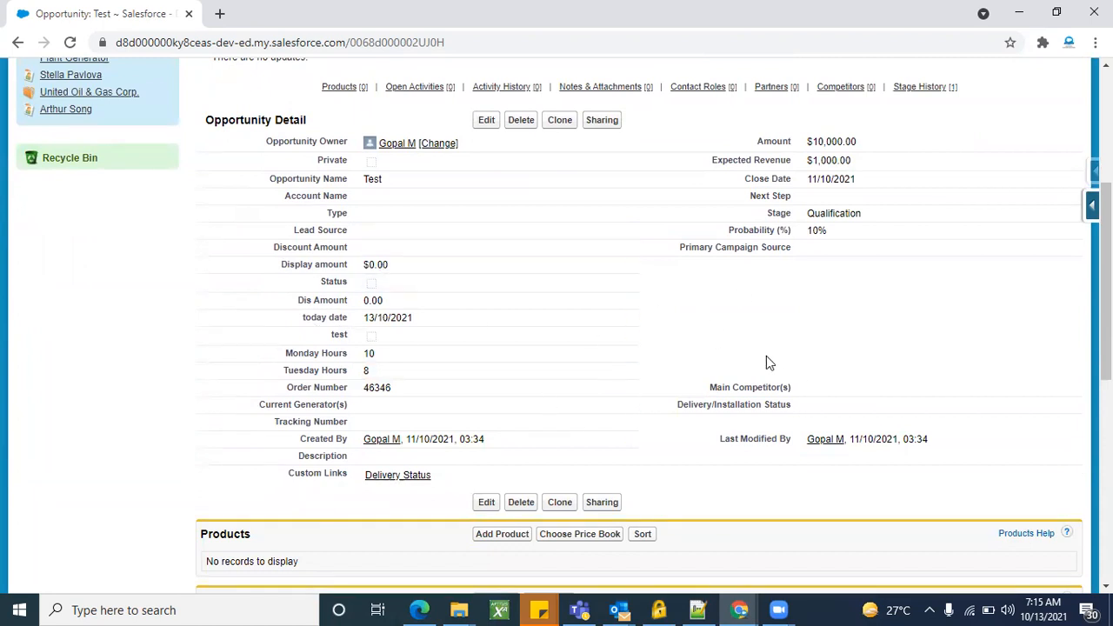
Step: List all Doctors records and review the detail fields of the 13" Laptop Bundle2 record
{"action": "scroll", "coordinate": [658, 397], "scroll_direction": "up", "scroll_amount": 4}
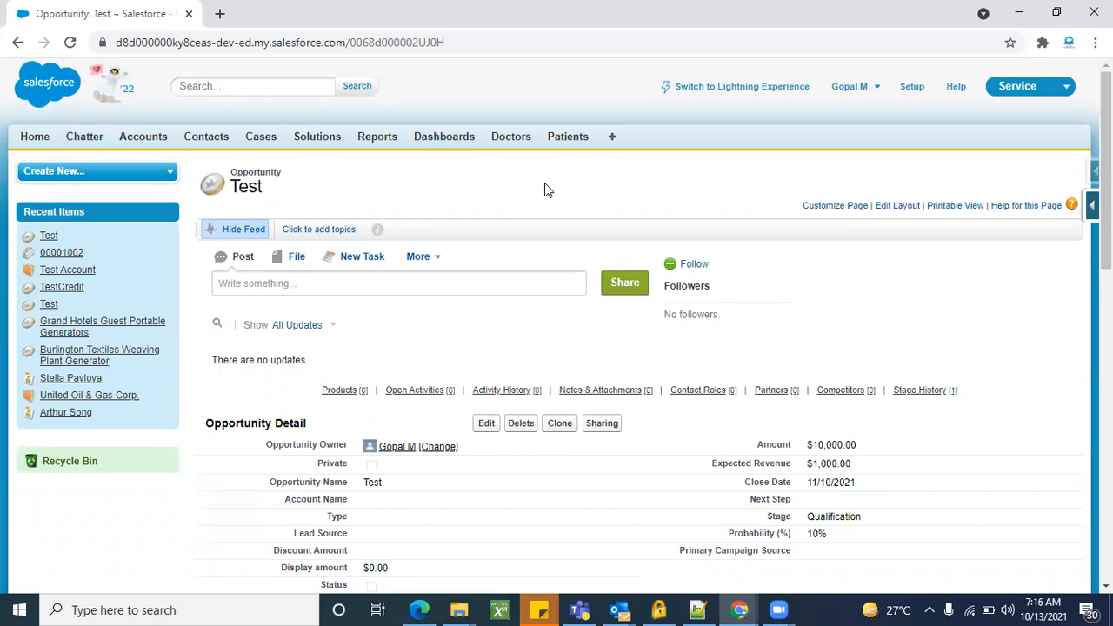
{"action": "left_click", "coordinate": [516, 143]}
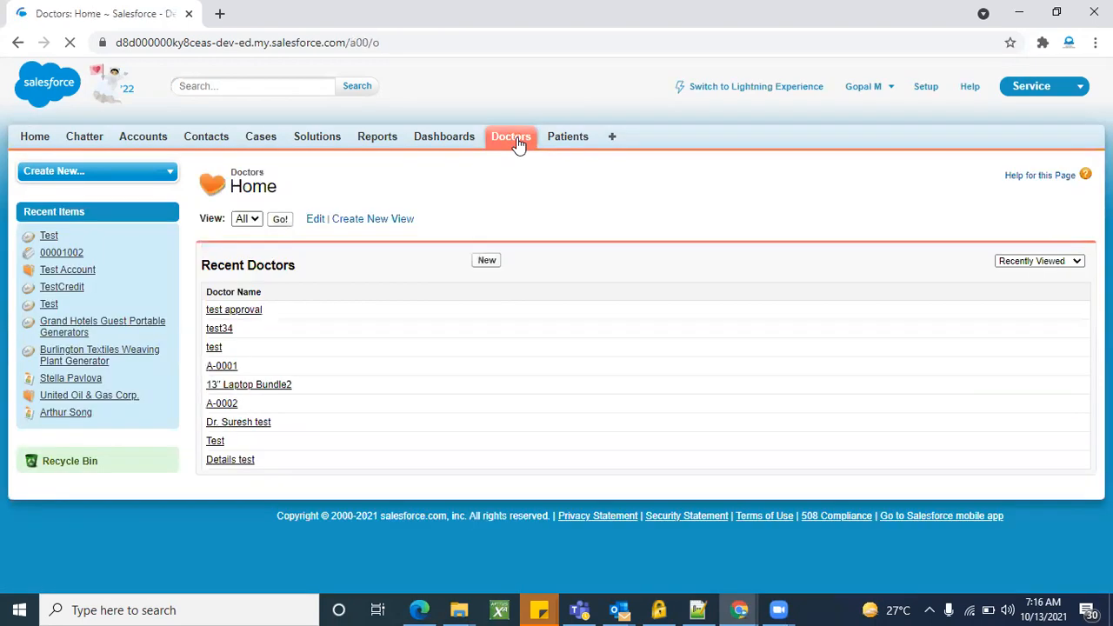
{"action": "left_click", "coordinate": [280, 219]}
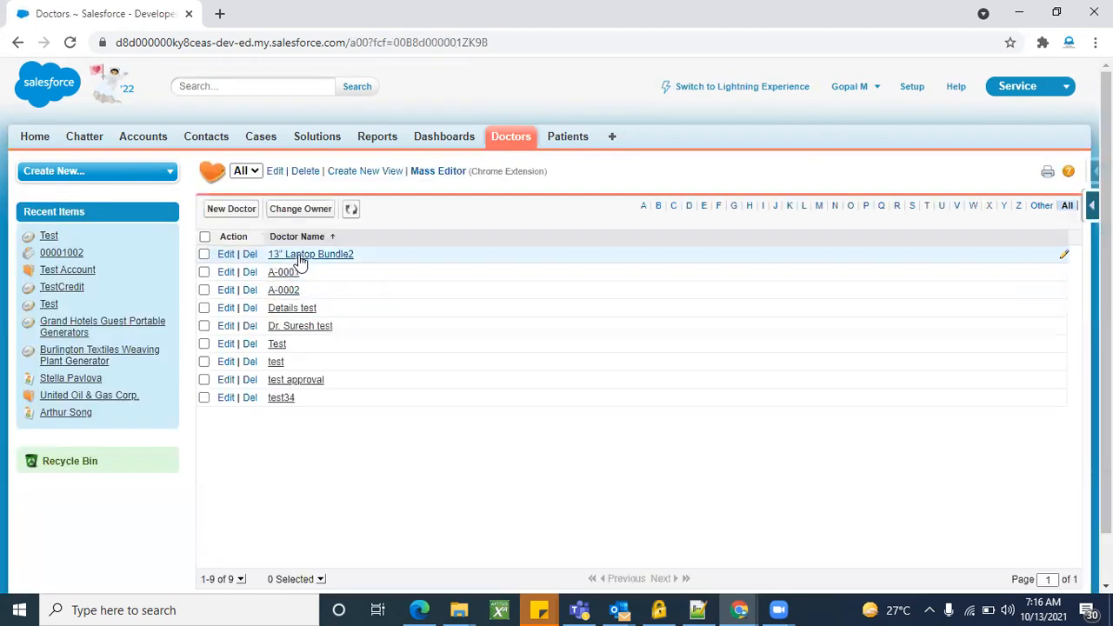
{"action": "left_click", "coordinate": [301, 256]}
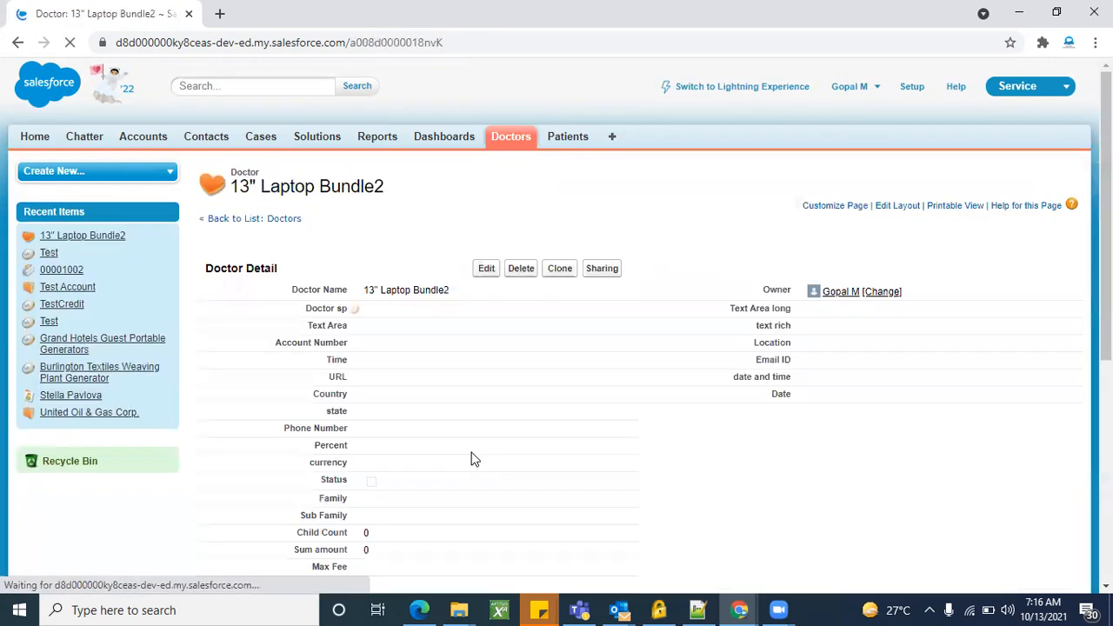
{"action": "scroll", "coordinate": [472, 458], "scroll_direction": "down", "scroll_amount": 4}
{"action": "scroll", "coordinate": [472, 458], "scroll_direction": "up", "scroll_amount": 3}
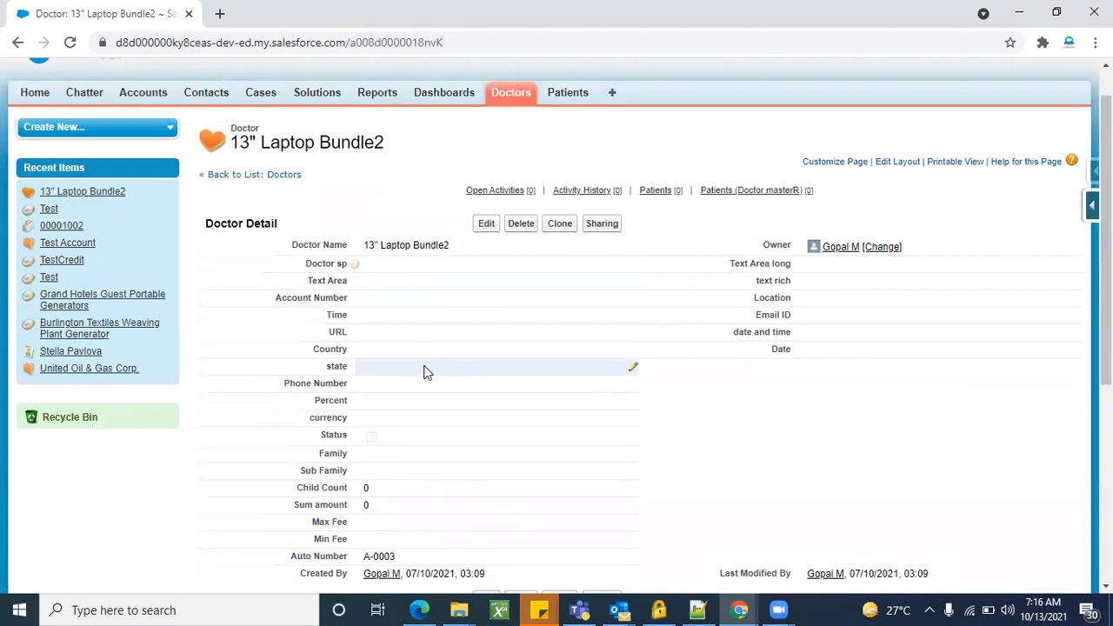
{"action": "scroll", "coordinate": [426, 357], "scroll_direction": "down", "scroll_amount": 1}
{"action": "scroll", "coordinate": [412, 447], "scroll_direction": "down", "scroll_amount": 1}
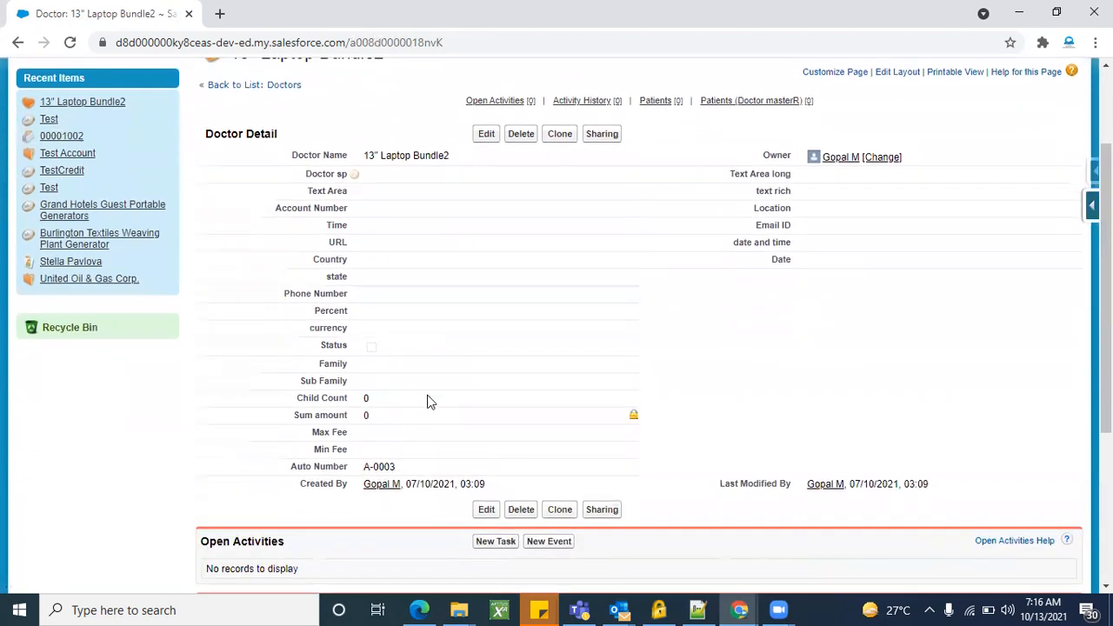
Step: View the Doctor object's definition from this record and open its Doctor Layout page layout for editing
{"action": "scroll", "coordinate": [852, 314], "scroll_direction": "up", "scroll_amount": 3}
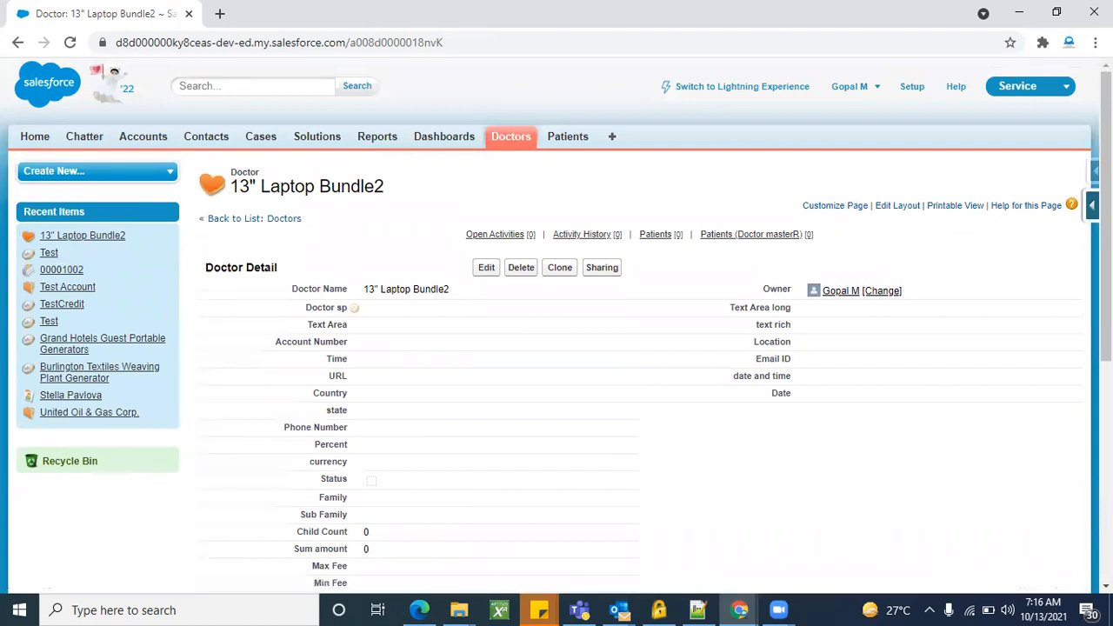
{"action": "left_click", "coordinate": [1092, 218]}
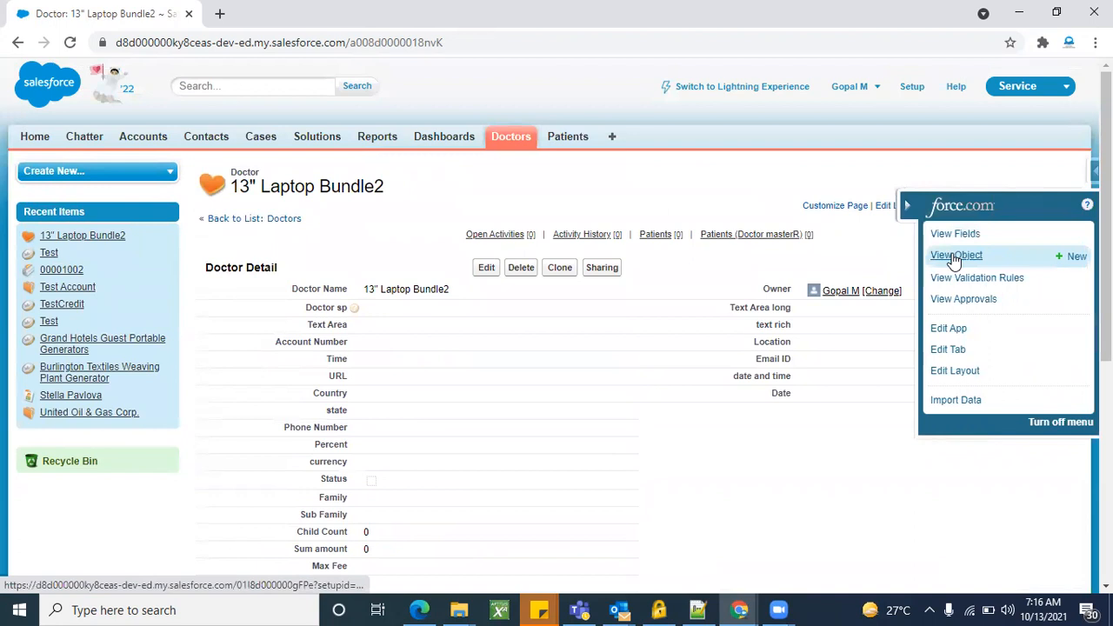
{"action": "left_click", "coordinate": [954, 257]}
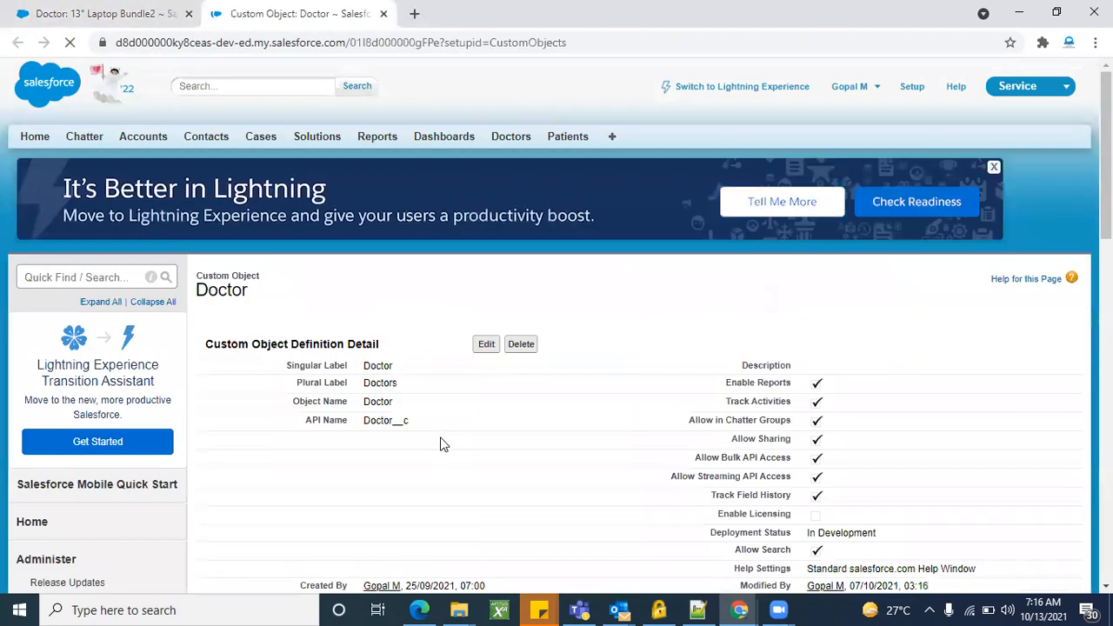
{"action": "scroll", "coordinate": [443, 442], "scroll_direction": "down", "scroll_amount": 15}
{"action": "scroll", "coordinate": [441, 444], "scroll_direction": "down", "scroll_amount": 3}
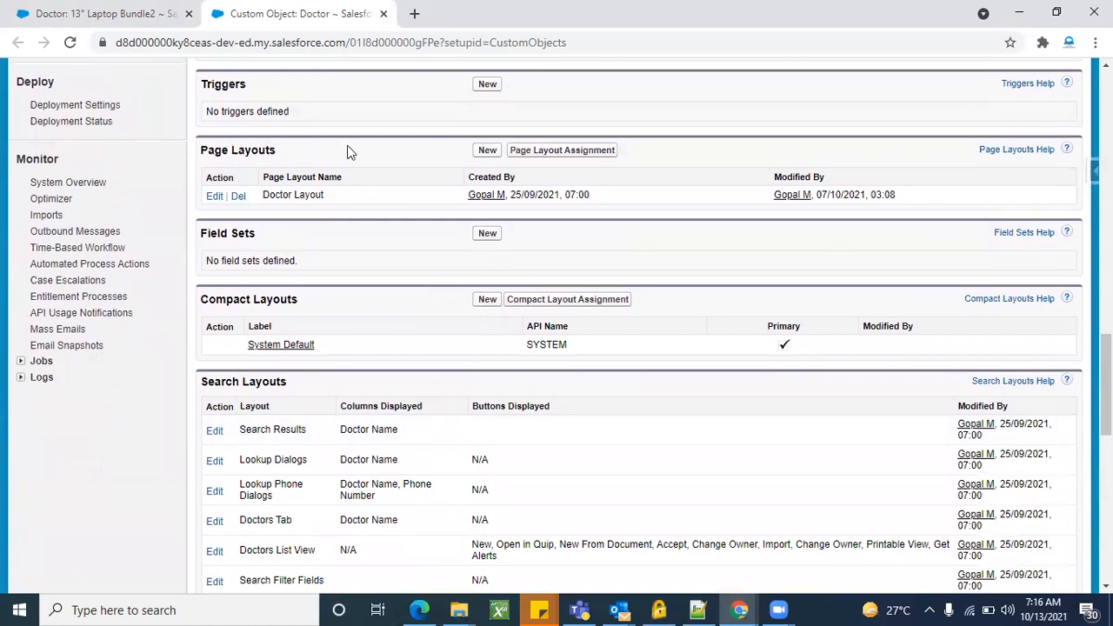
{"action": "left_click", "coordinate": [215, 197]}
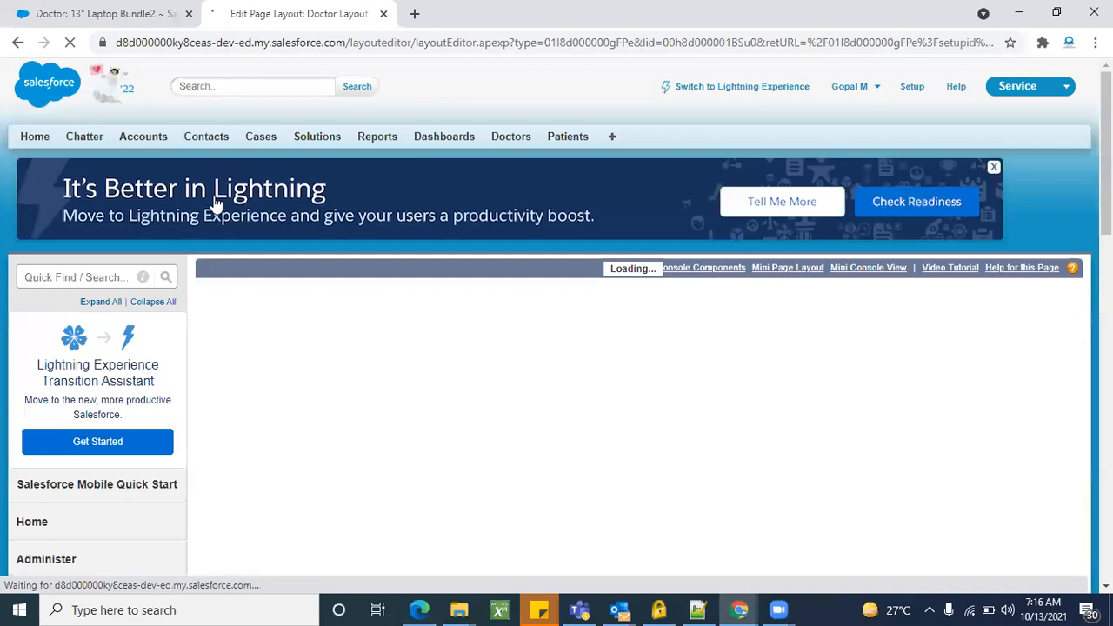
Step: Move Phone Number, Percent, Family, Sub Family, Sum amount and Max Fee into the second column of the layout's Information section
{"action": "scroll", "coordinate": [548, 513], "scroll_direction": "down", "scroll_amount": 3}
{"action": "scroll", "coordinate": [548, 511], "scroll_direction": "down", "scroll_amount": 10}
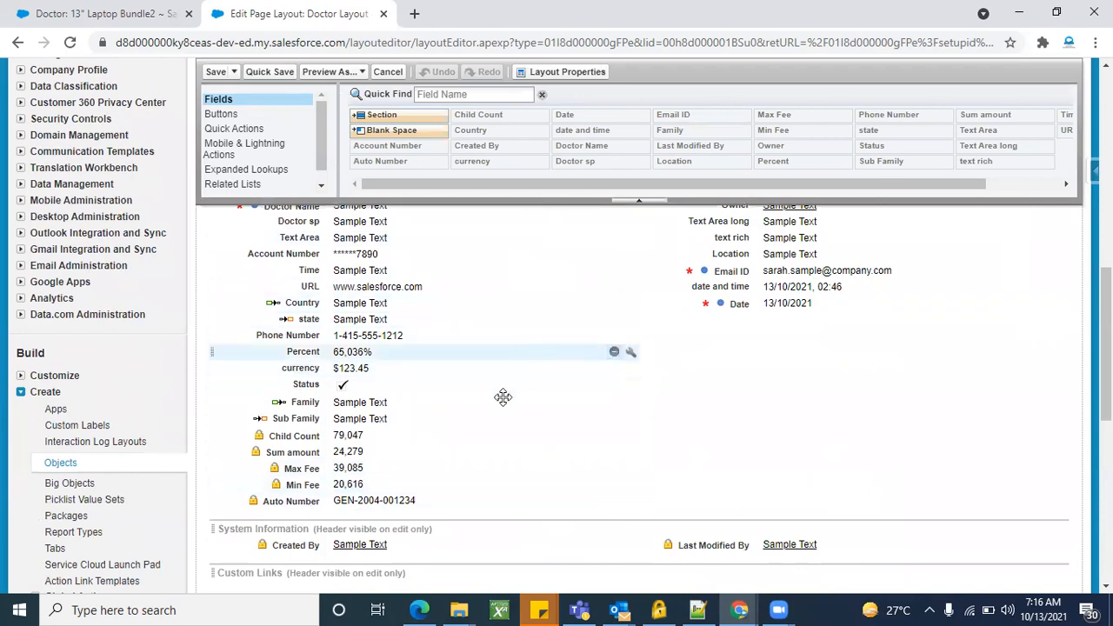
{"action": "scroll", "coordinate": [544, 421], "scroll_direction": "up", "scroll_amount": 1}
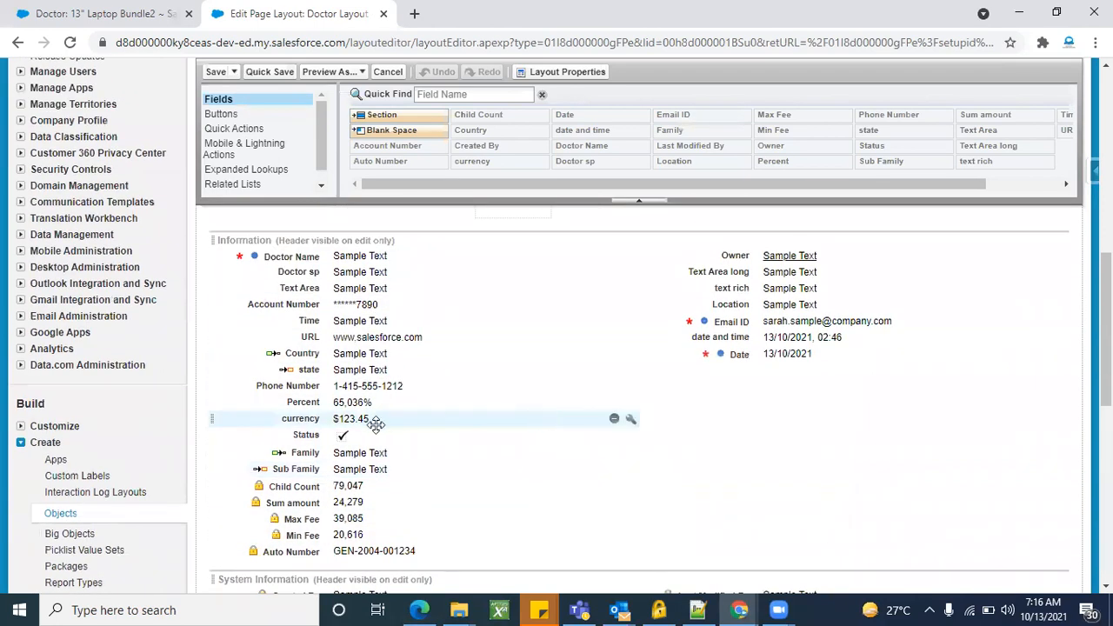
{"action": "left_click_drag", "start_coordinate": [333, 387], "coordinate": [783, 410]}
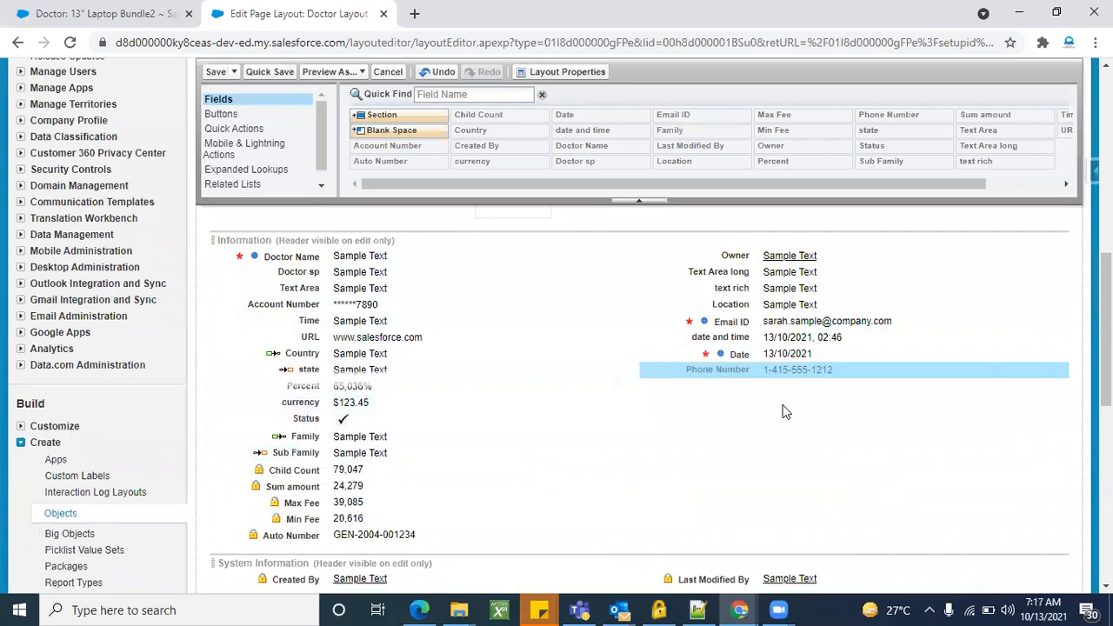
{"action": "left_click_drag", "start_coordinate": [355, 388], "coordinate": [838, 418]}
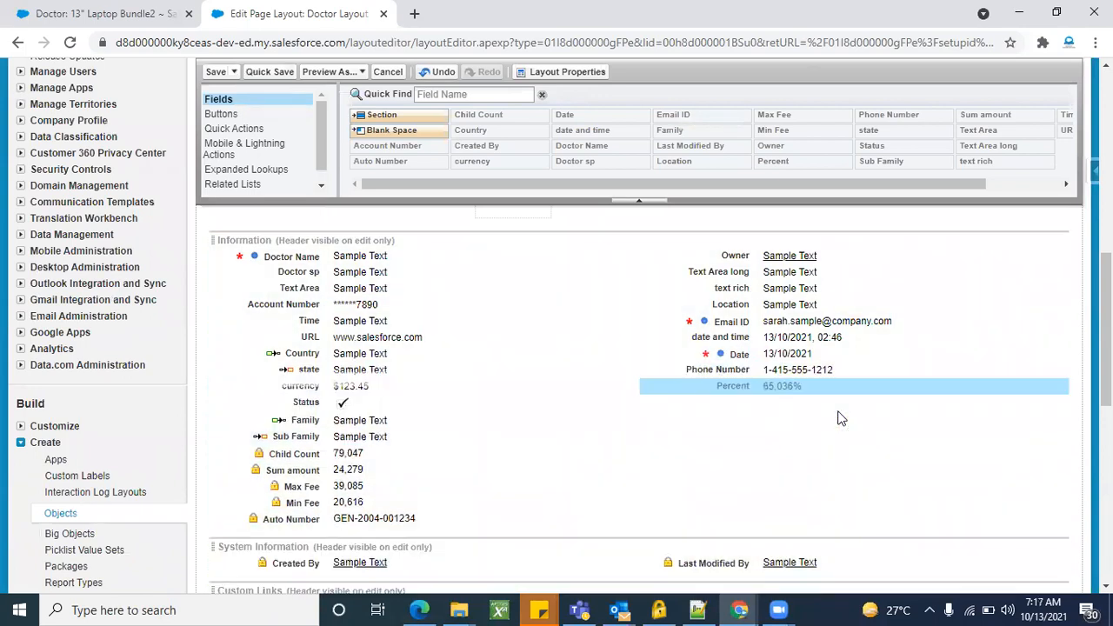
{"action": "left_click_drag", "start_coordinate": [348, 425], "coordinate": [813, 408]}
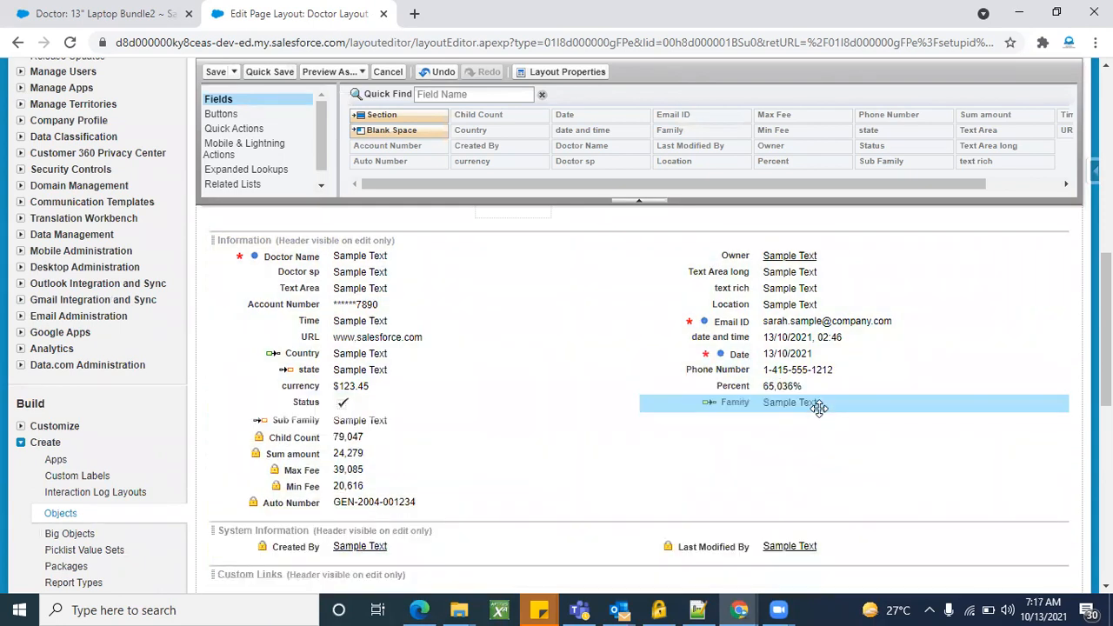
{"action": "left_click_drag", "start_coordinate": [356, 423], "coordinate": [722, 418]}
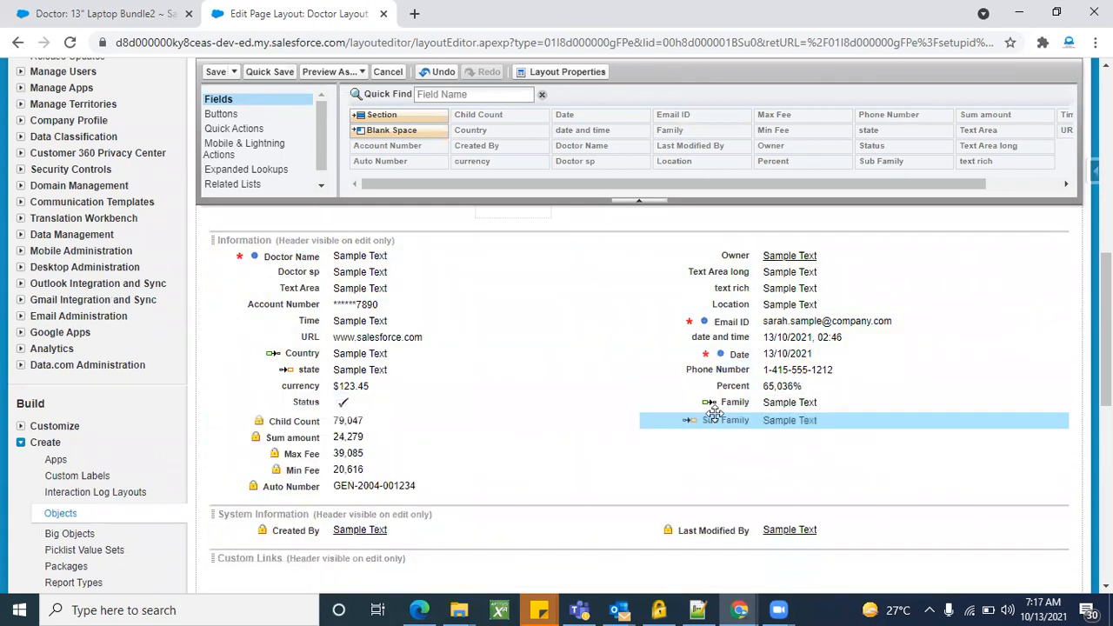
{"action": "left_click_drag", "start_coordinate": [347, 439], "coordinate": [775, 441]}
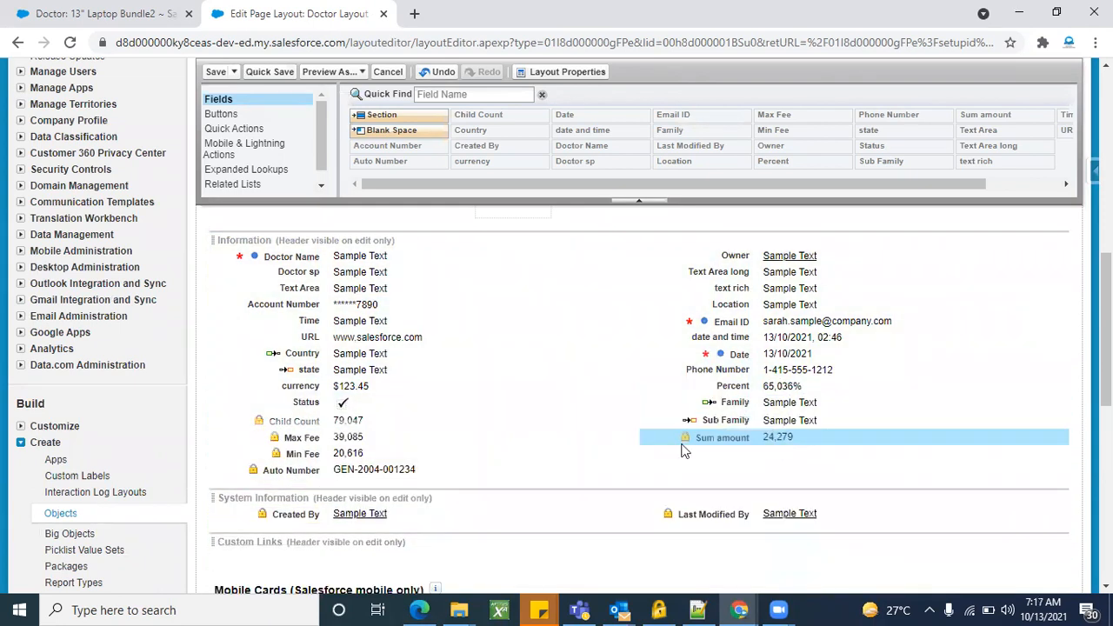
{"action": "left_click_drag", "start_coordinate": [348, 438], "coordinate": [840, 453]}
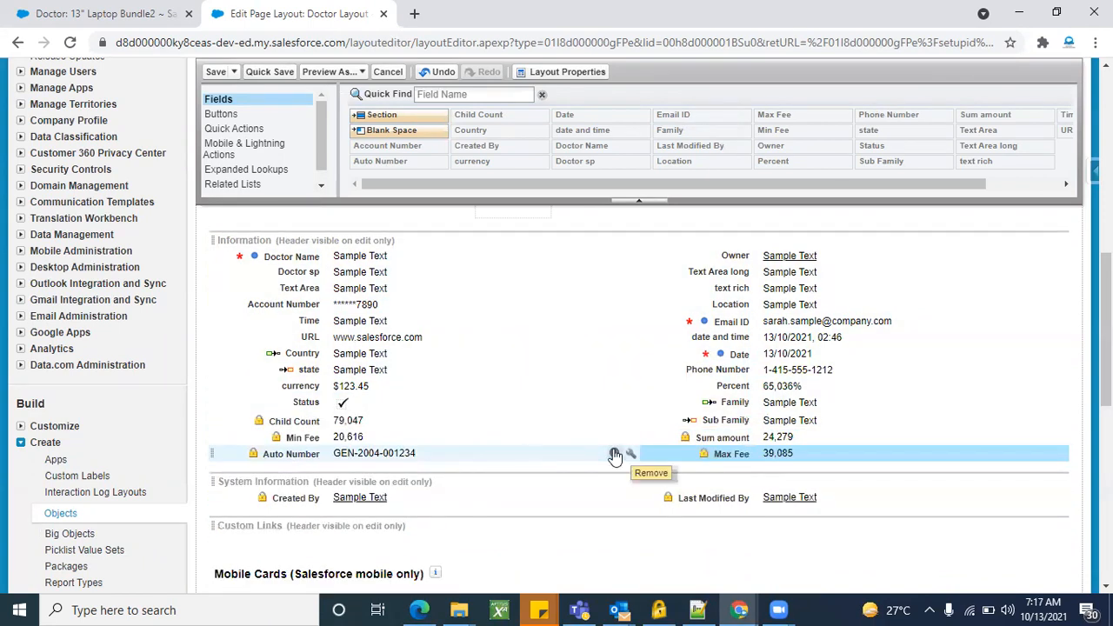
Step: Remove the Status, currency and Max Fee fields from the Information section of the Doctor Layout
{"action": "left_click_drag", "start_coordinate": [324, 404], "coordinate": [542, 150]}
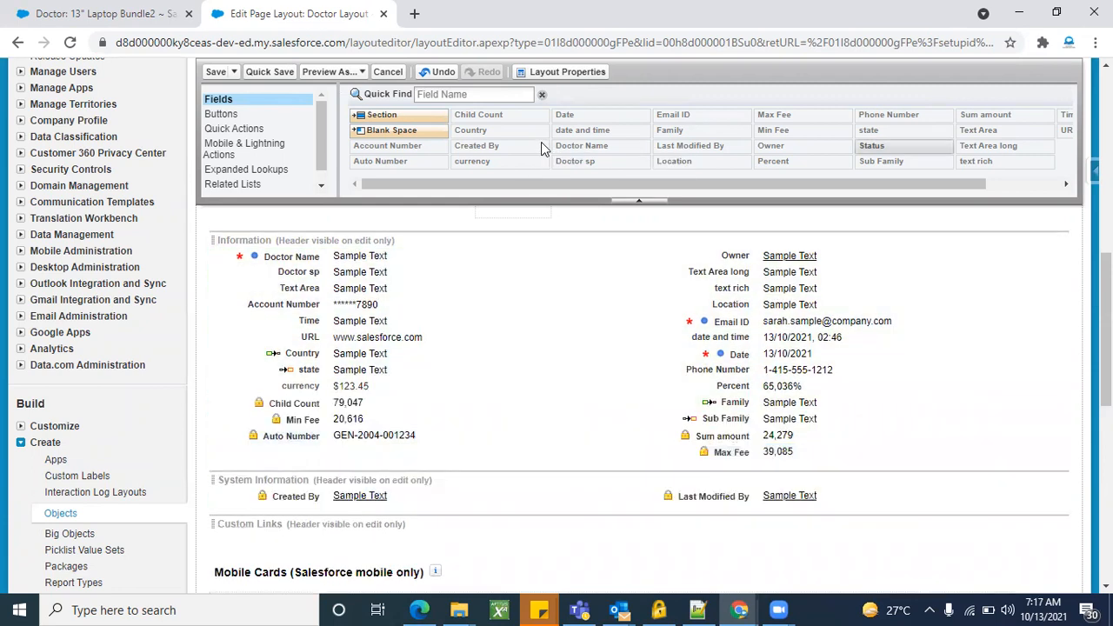
{"action": "left_click_drag", "start_coordinate": [357, 390], "coordinate": [520, 157]}
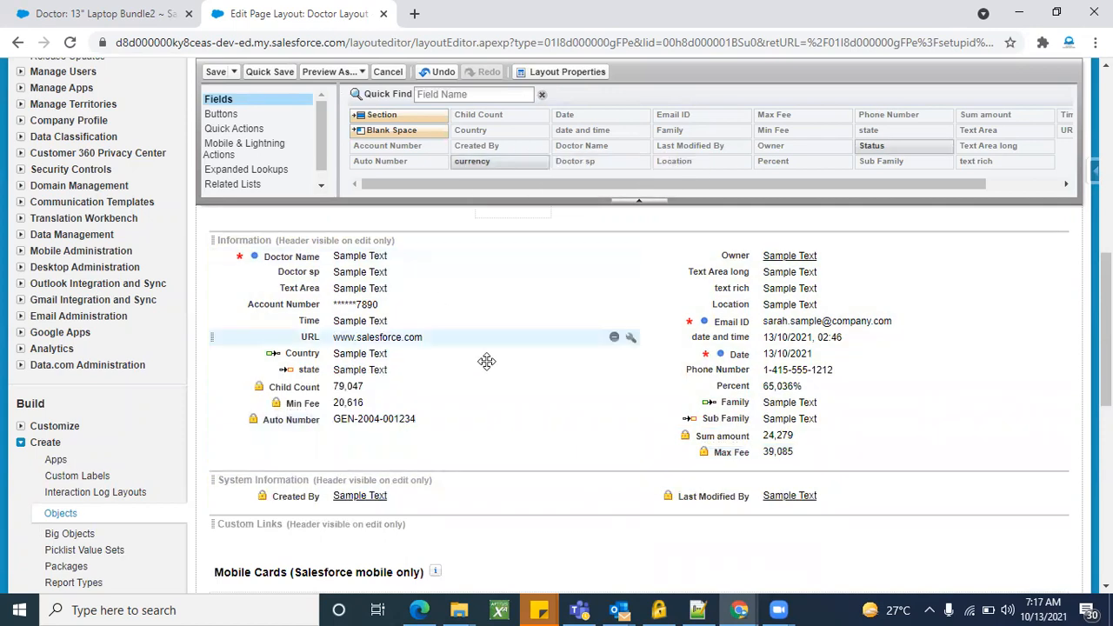
{"action": "left_click_drag", "start_coordinate": [745, 451], "coordinate": [524, 137]}
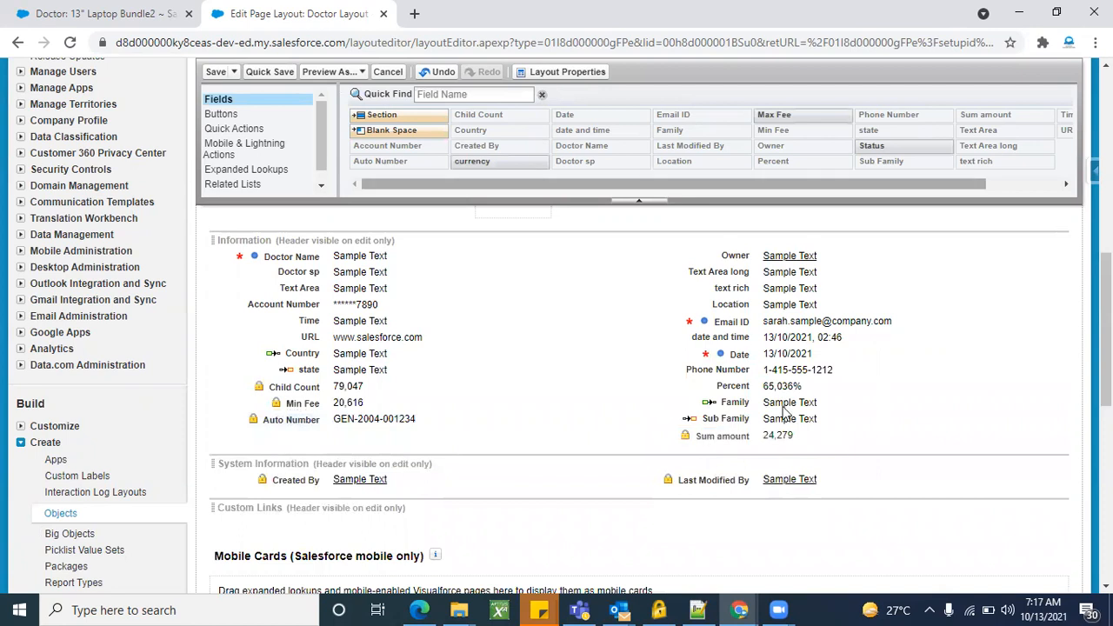
Step: Remove the Sum amount, Family, Sub Family and Percent fields from the Information section of the Doctor Layout
{"action": "left_click_drag", "start_coordinate": [729, 440], "coordinate": [647, 174]}
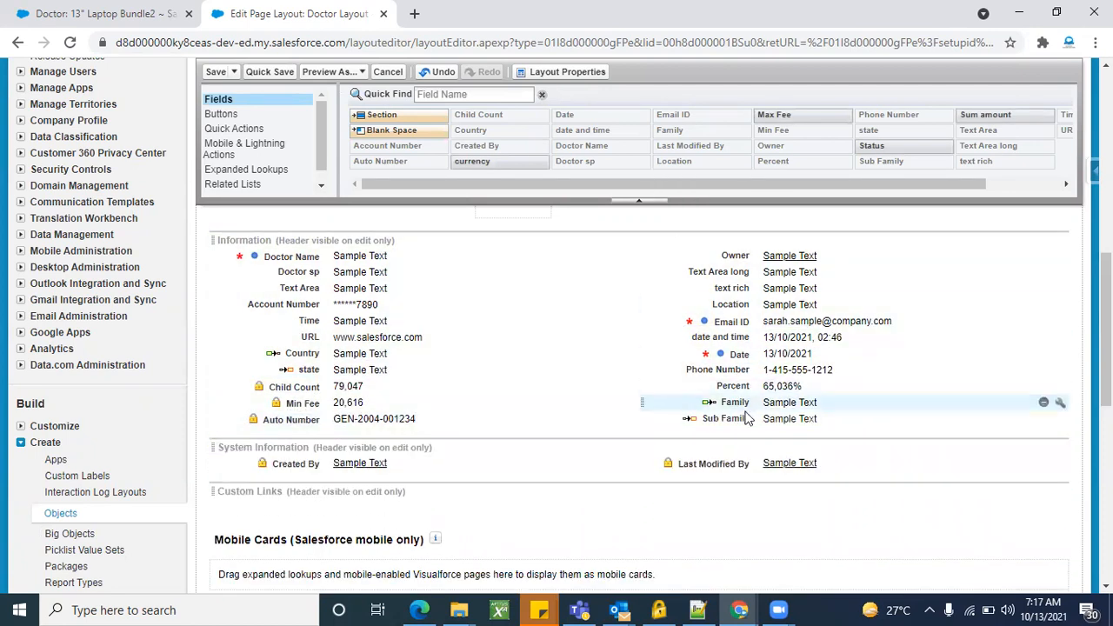
{"action": "left_click_drag", "start_coordinate": [736, 406], "coordinate": [668, 138]}
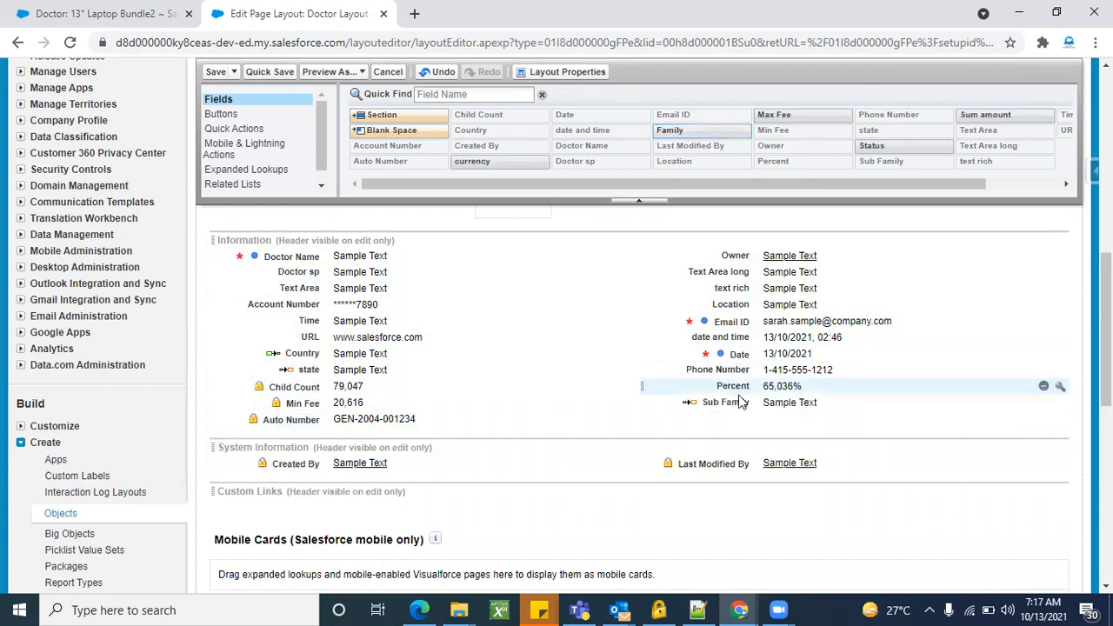
{"action": "left_click_drag", "start_coordinate": [642, 402], "coordinate": [643, 131]}
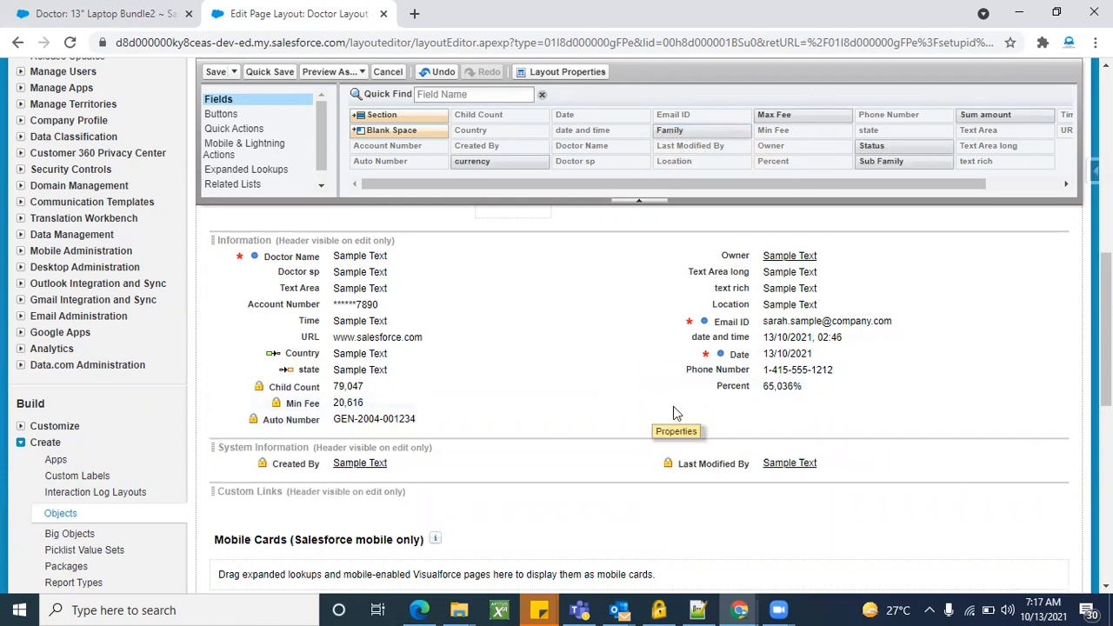
{"action": "left_click", "coordinate": [760, 388]}
{"action": "left_click_drag", "start_coordinate": [678, 175], "coordinate": [633, 142]}
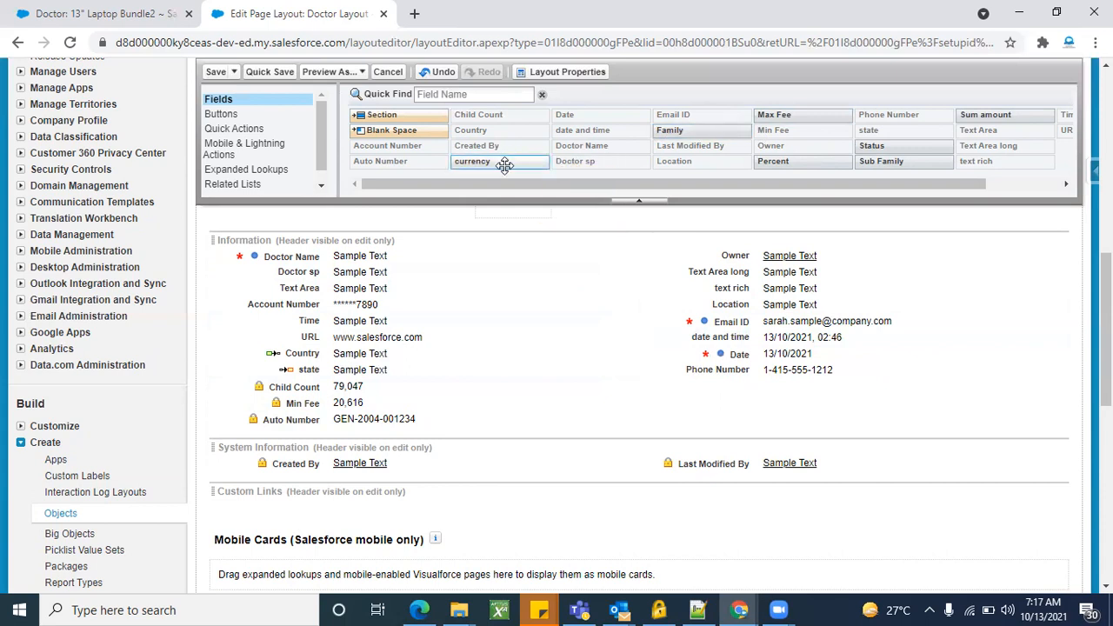
Step: Add the currency field back below Phone Number in the Information section and save the Doctor Layout
{"action": "left_click_drag", "start_coordinate": [506, 160], "coordinate": [734, 386]}
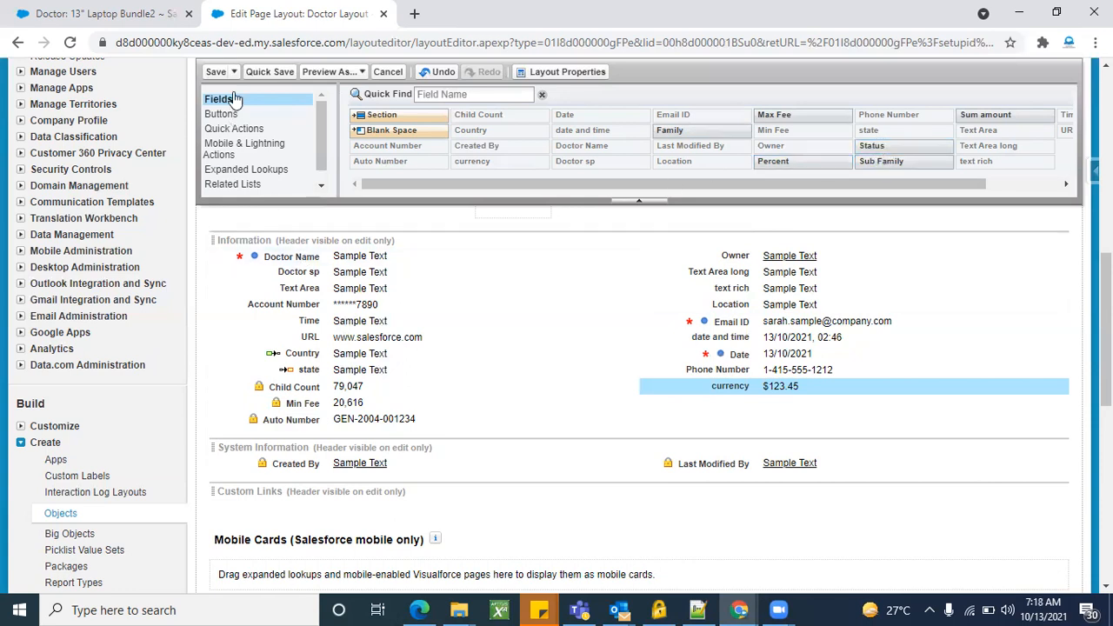
{"action": "left_click", "coordinate": [215, 73]}
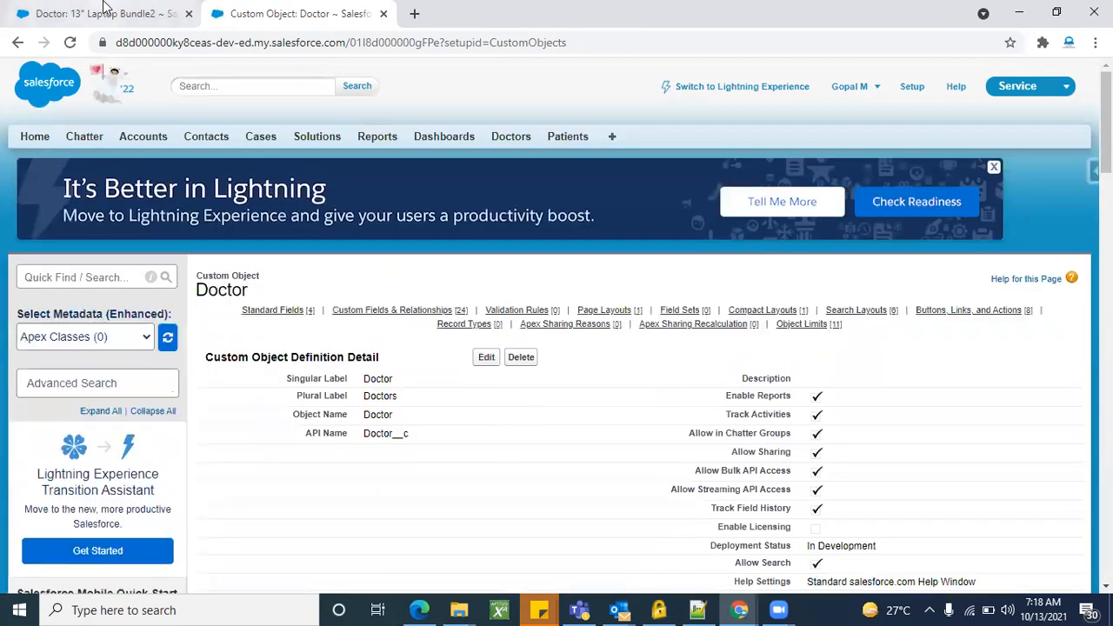
Step: Reload the 13" Laptop Bundle2 record and compare its displayed fields with the Doctor object's custom fields, especially Family and Sub Family
{"action": "left_click", "coordinate": [102, 10]}
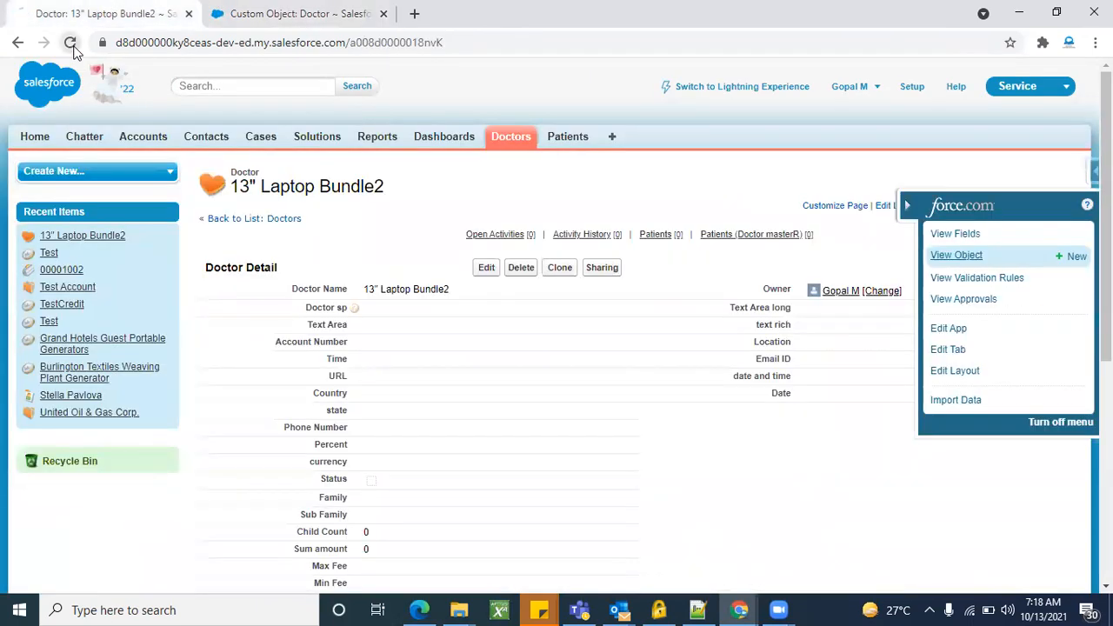
{"action": "scroll", "coordinate": [552, 377], "scroll_direction": "down", "scroll_amount": 2}
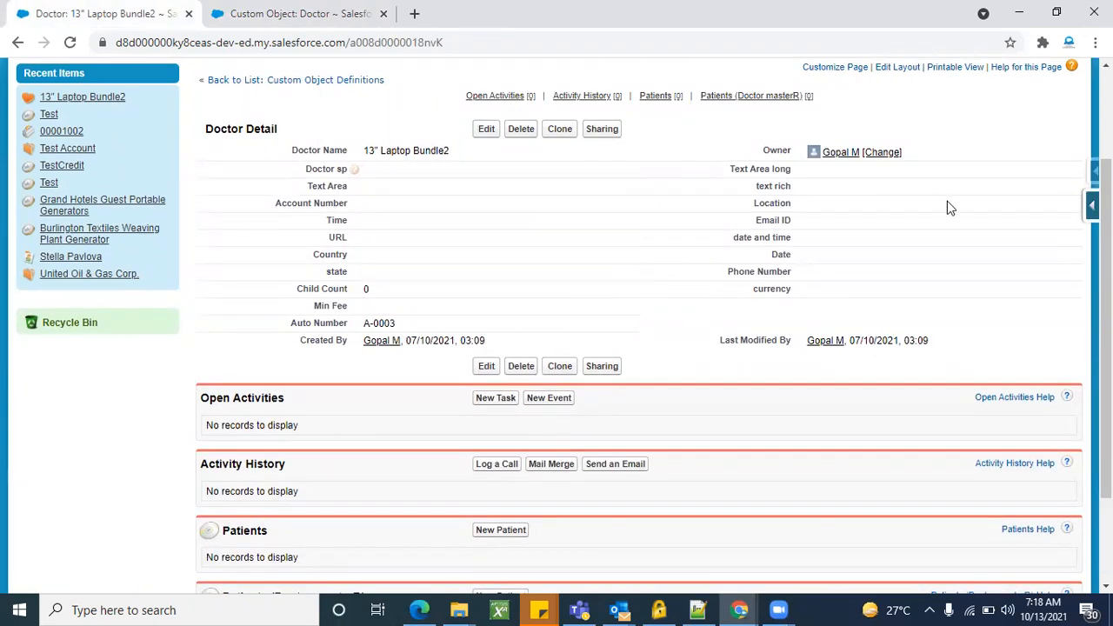
{"action": "left_click", "coordinate": [378, 10]}
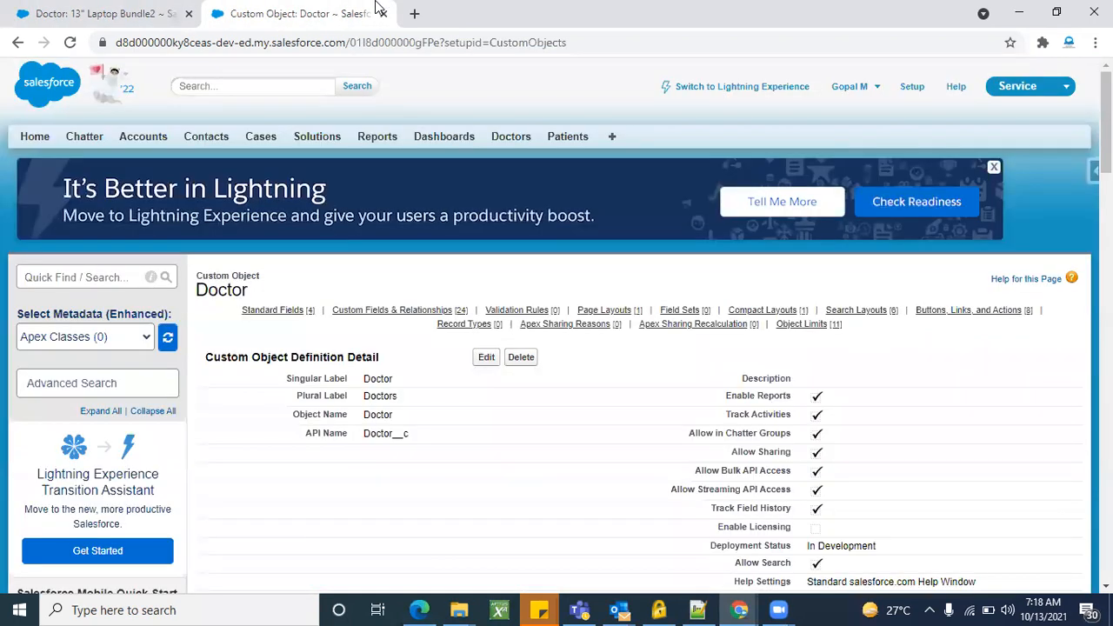
{"action": "scroll", "coordinate": [487, 491], "scroll_direction": "down", "scroll_amount": 5}
{"action": "scroll", "coordinate": [487, 492], "scroll_direction": "down", "scroll_amount": 5}
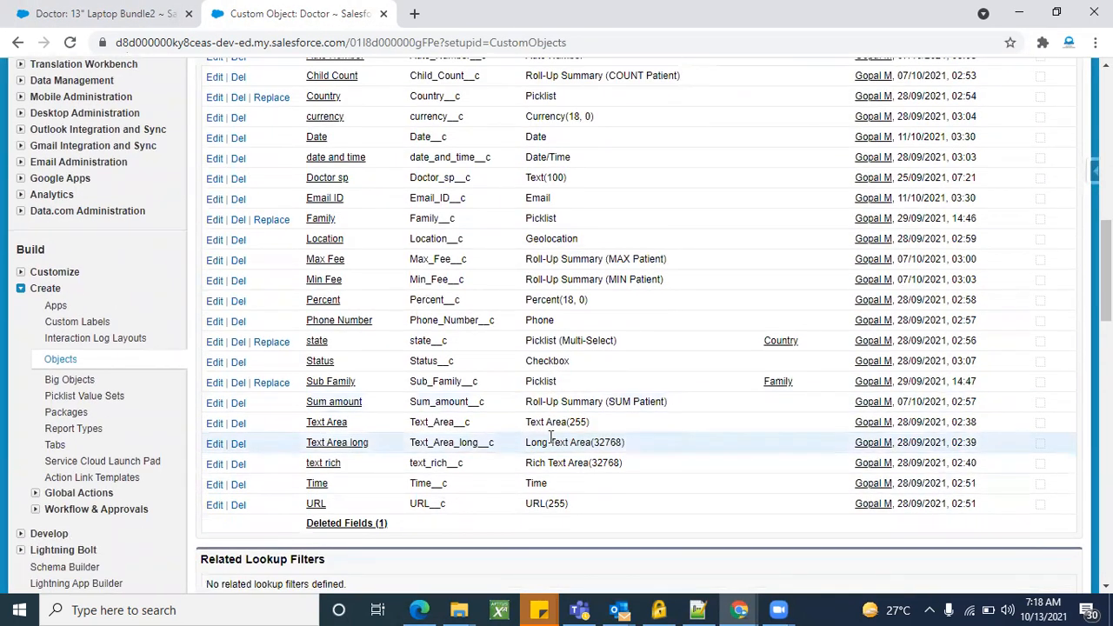
{"action": "scroll", "coordinate": [550, 437], "scroll_direction": "up", "scroll_amount": 3}
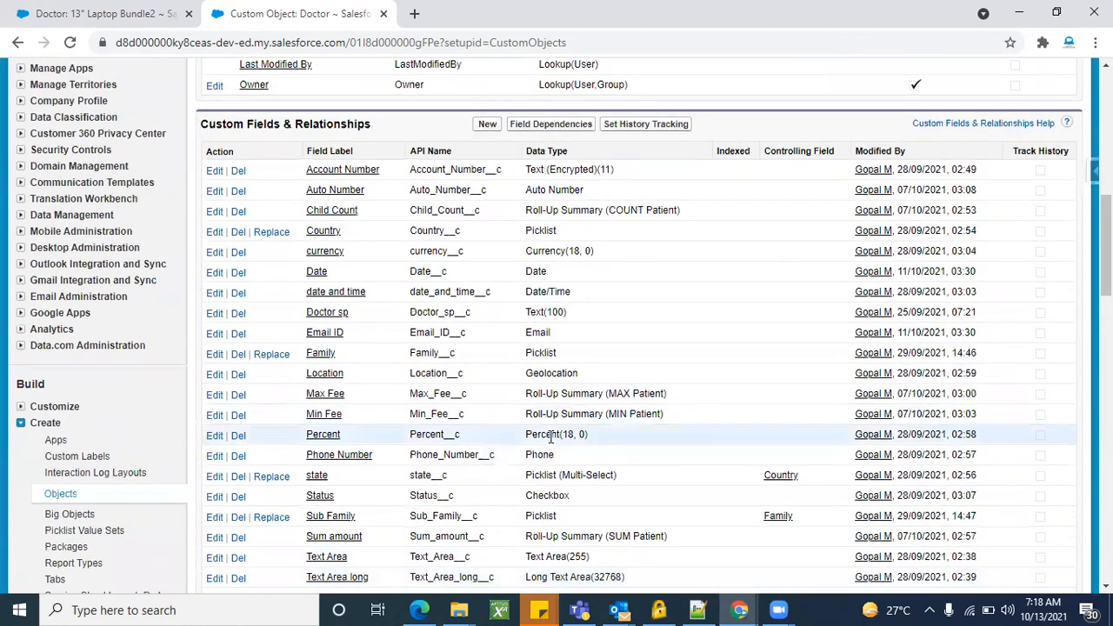
{"action": "scroll", "coordinate": [530, 409], "scroll_direction": "down", "scroll_amount": 3}
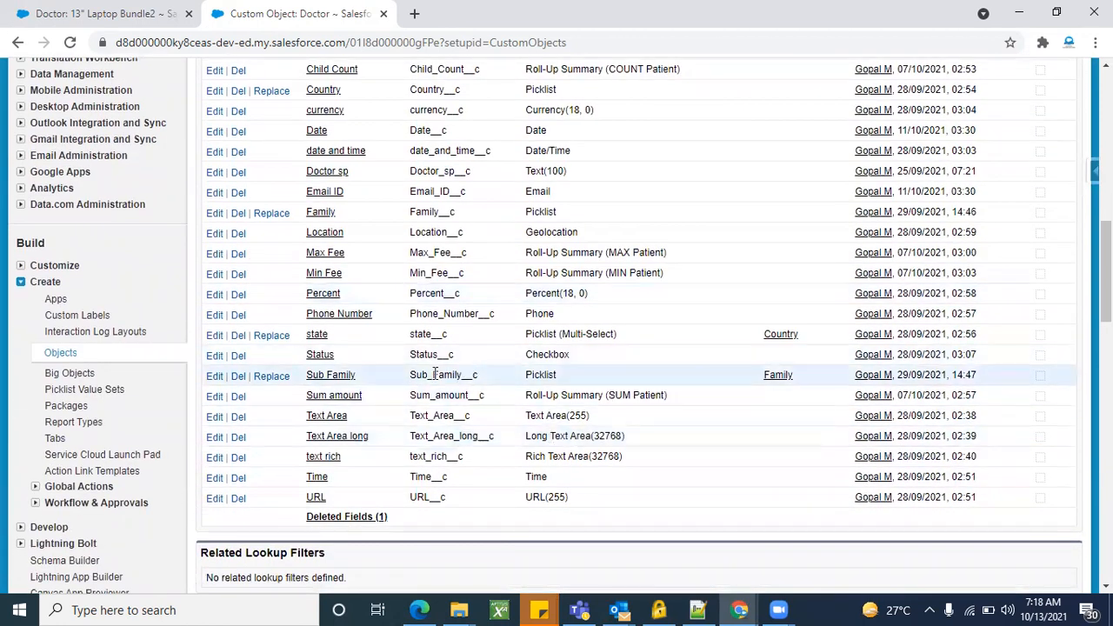
{"action": "double_click", "coordinate": [433, 375]}
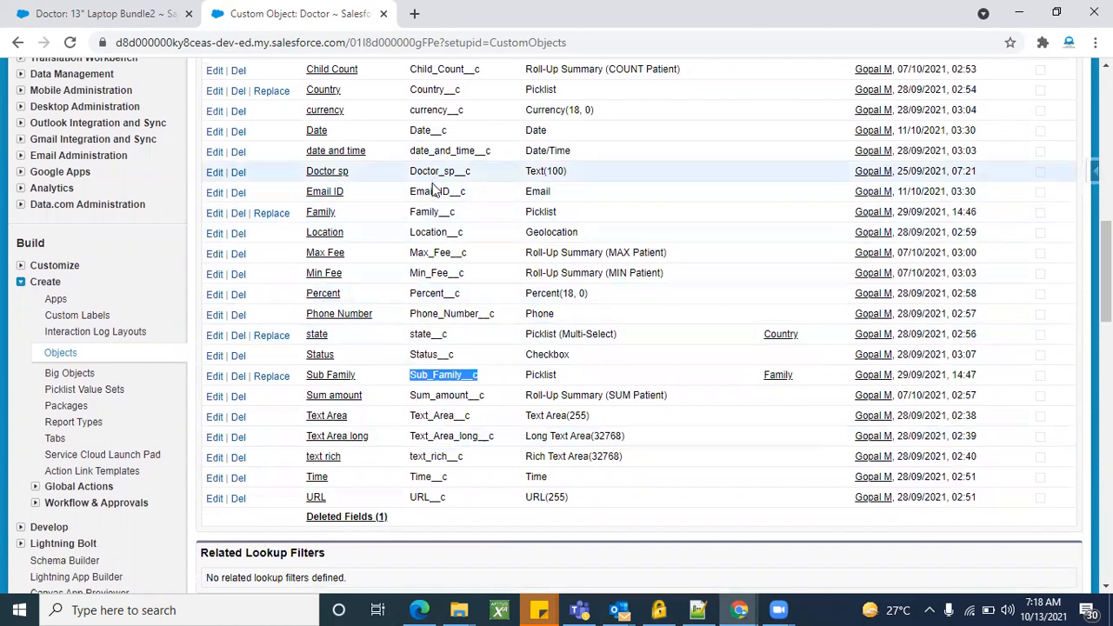
{"action": "double_click", "coordinate": [432, 213]}
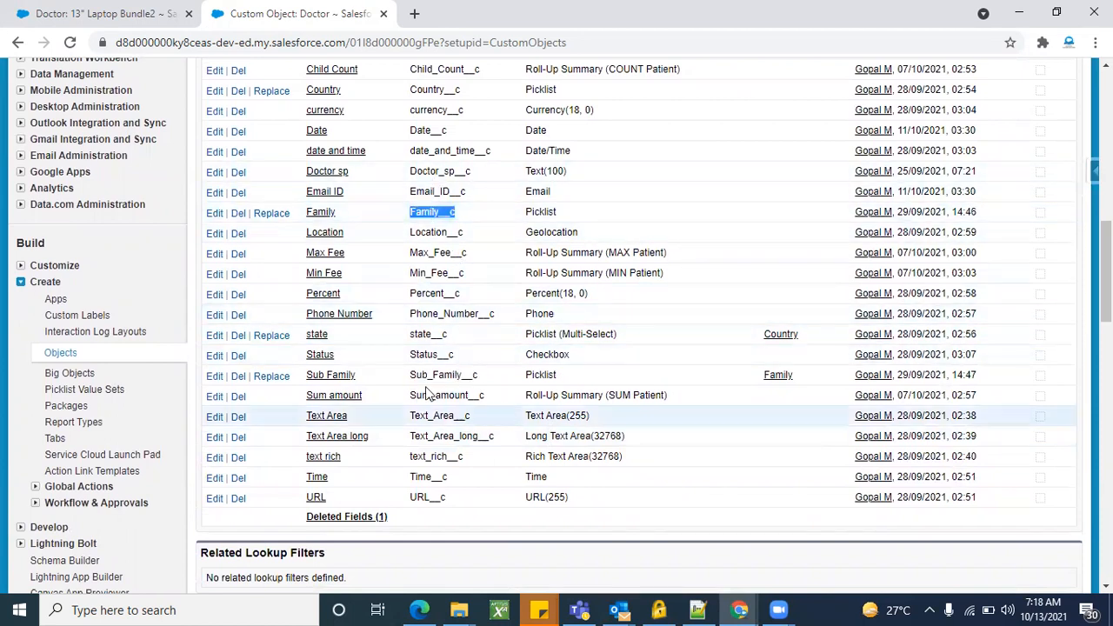
{"action": "left_click", "coordinate": [76, 10]}
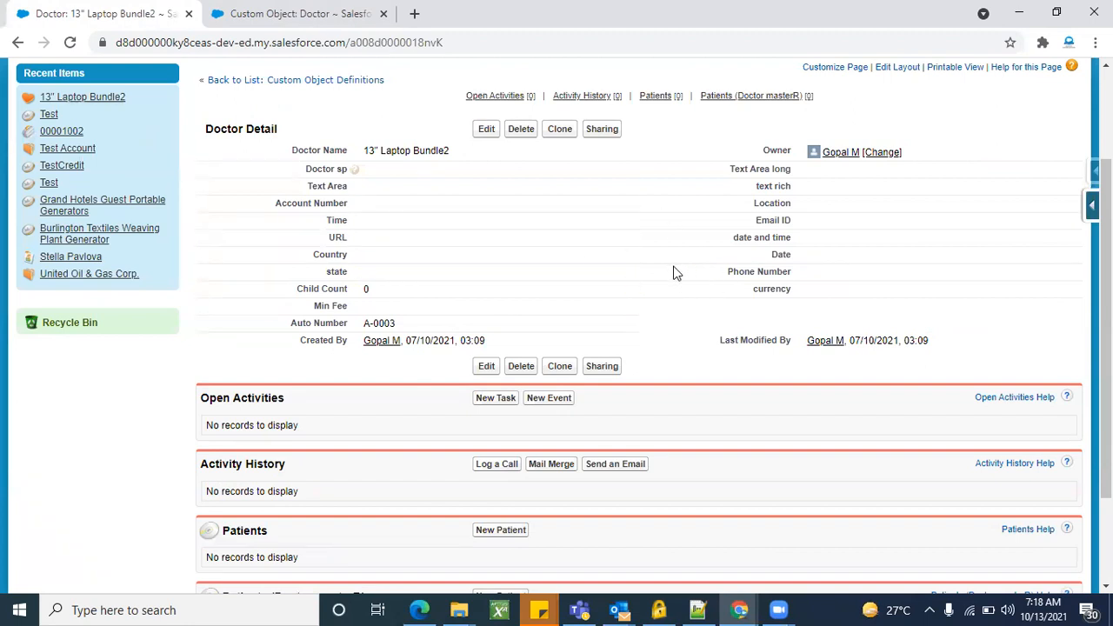
{"action": "left_click", "coordinate": [291, 12]}
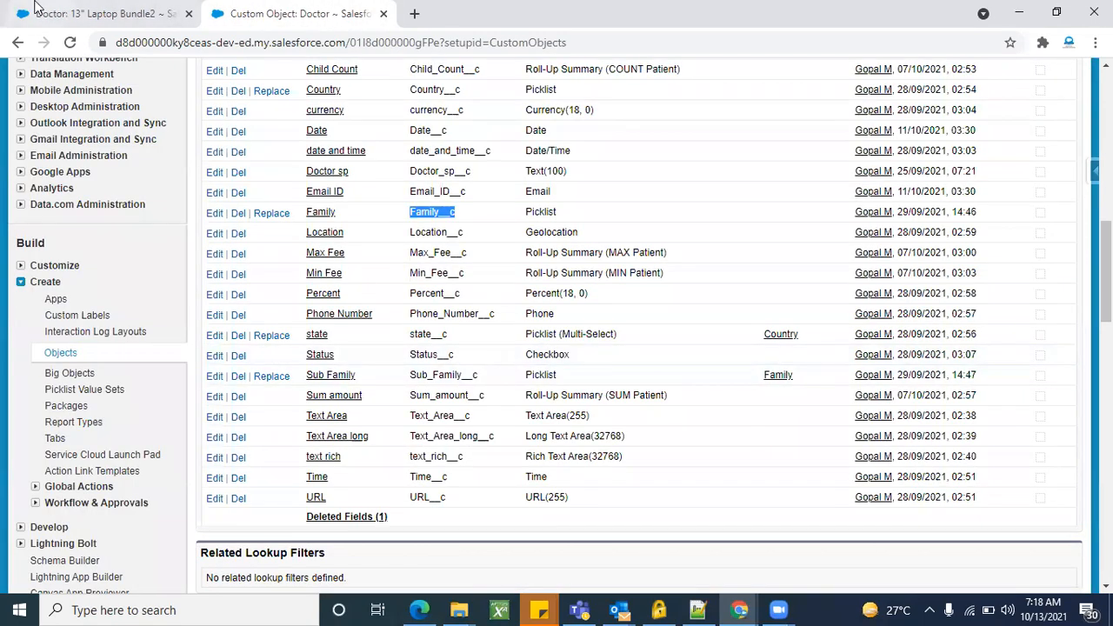
Step: Reopen the Doctor Layout page layout for editing from the Doctor object's definition
{"action": "scroll", "coordinate": [322, 461], "scroll_direction": "down", "scroll_amount": 9}
{"action": "scroll", "coordinate": [322, 461], "scroll_direction": "up", "scroll_amount": 3}
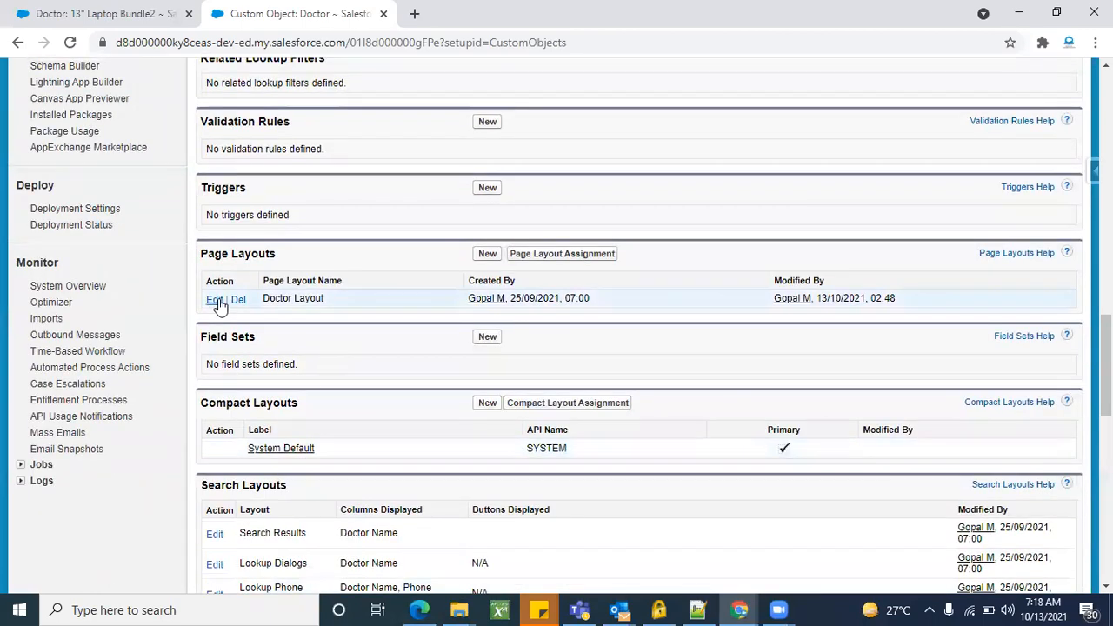
{"action": "left_click", "coordinate": [214, 299]}
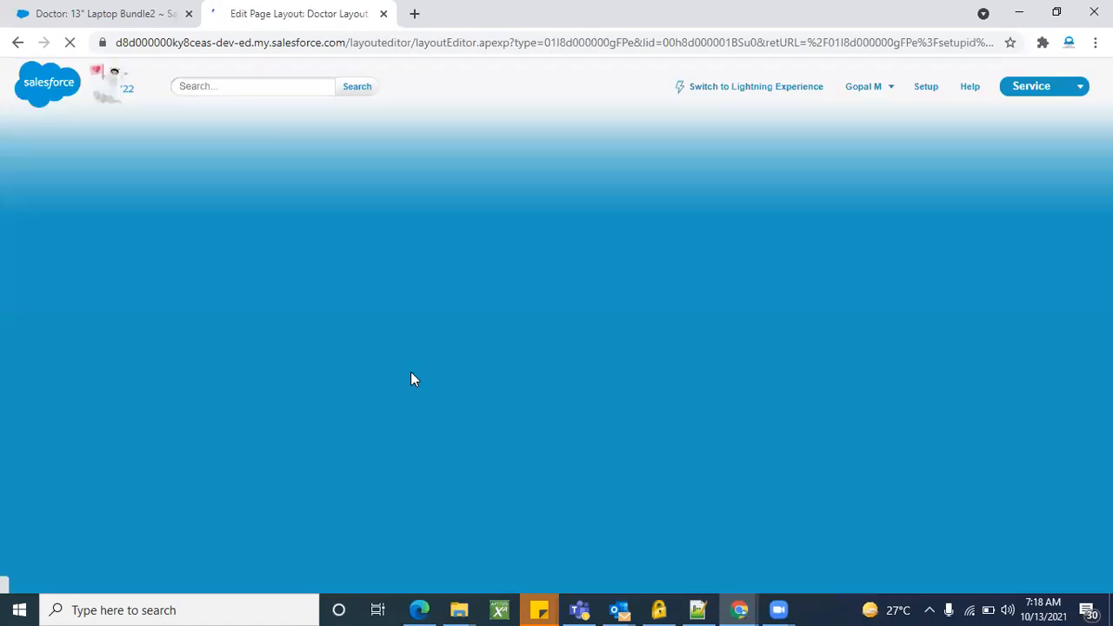
Step: Inspect the Country field's inline editing with its dependent state field on the 13" Laptop Bundle2 record and cancel the edit
{"action": "left_click", "coordinate": [115, 4]}
{"action": "scroll", "coordinate": [378, 322], "scroll_direction": "down", "scroll_amount": 1}
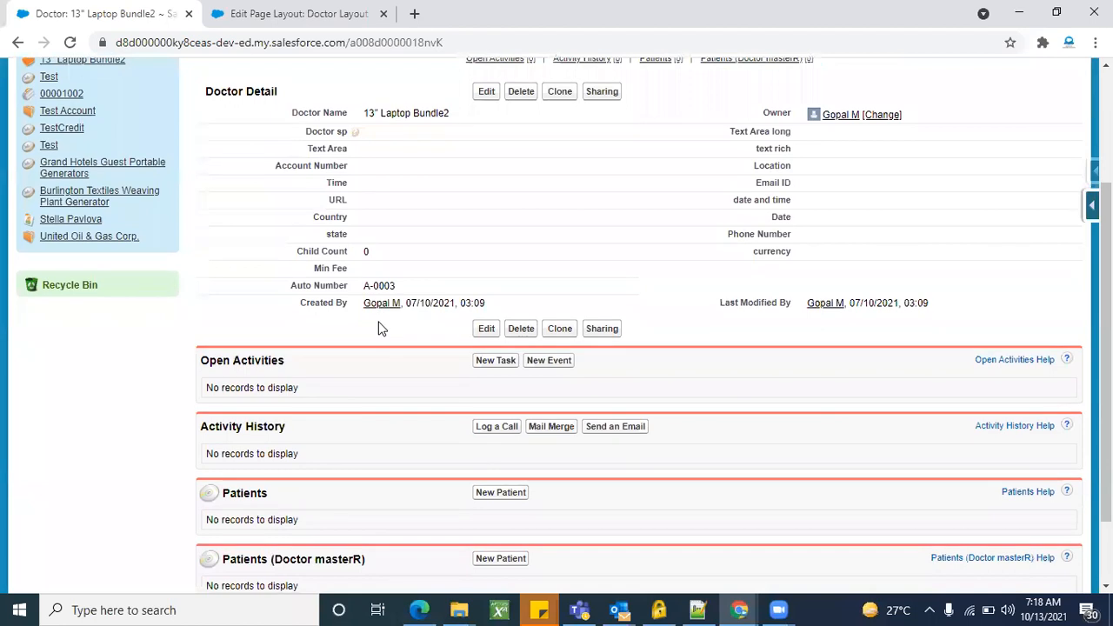
{"action": "double_click", "coordinate": [366, 221]}
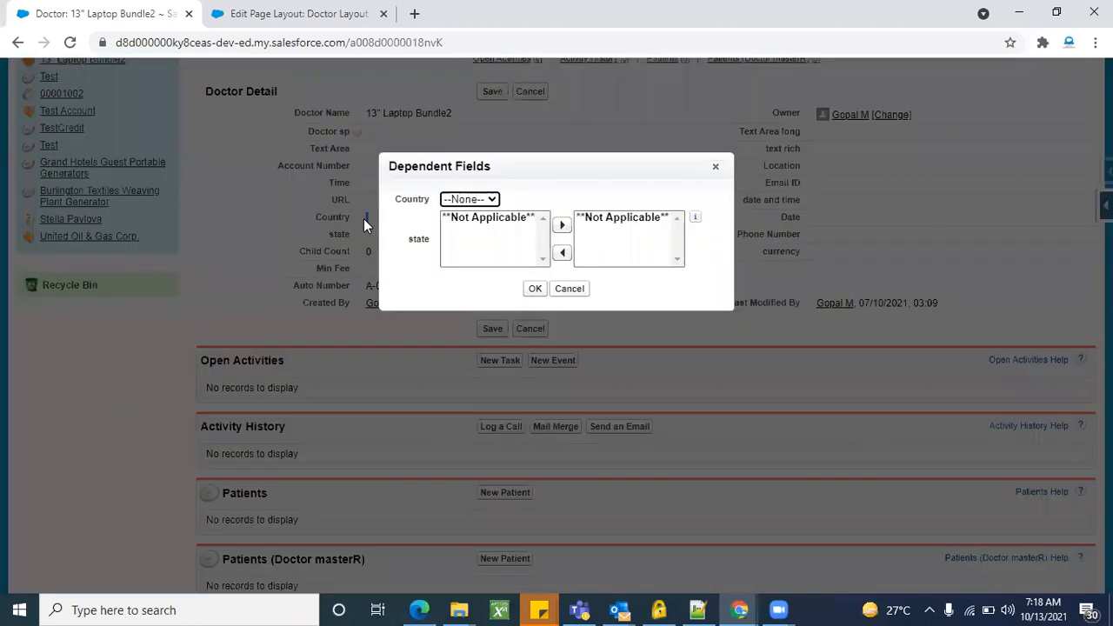
{"action": "left_click", "coordinate": [571, 289]}
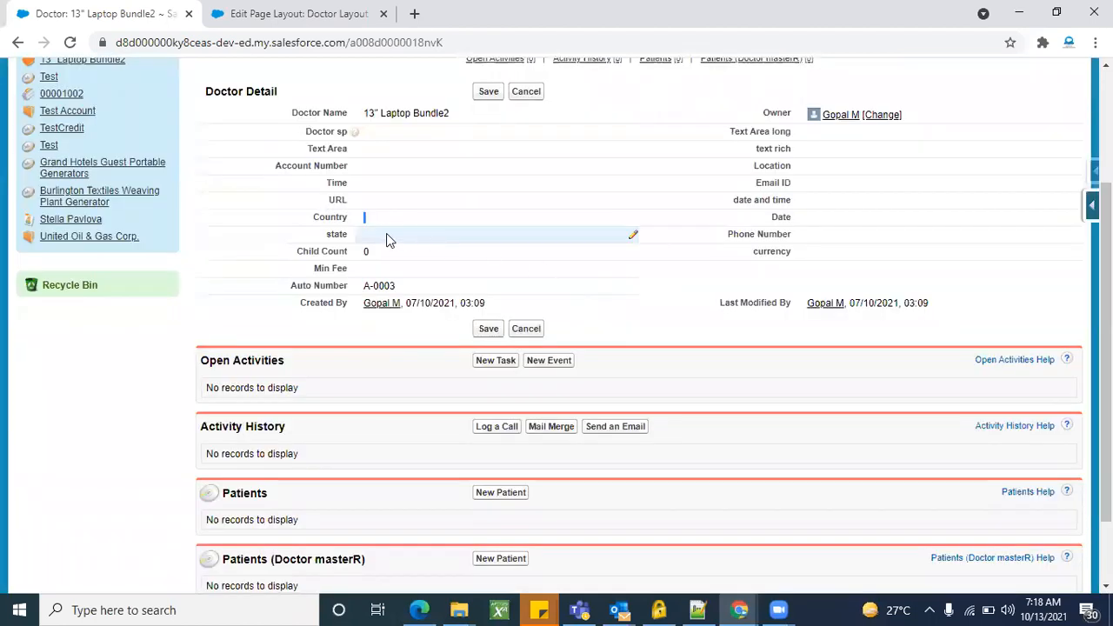
{"action": "left_click", "coordinate": [525, 91]}
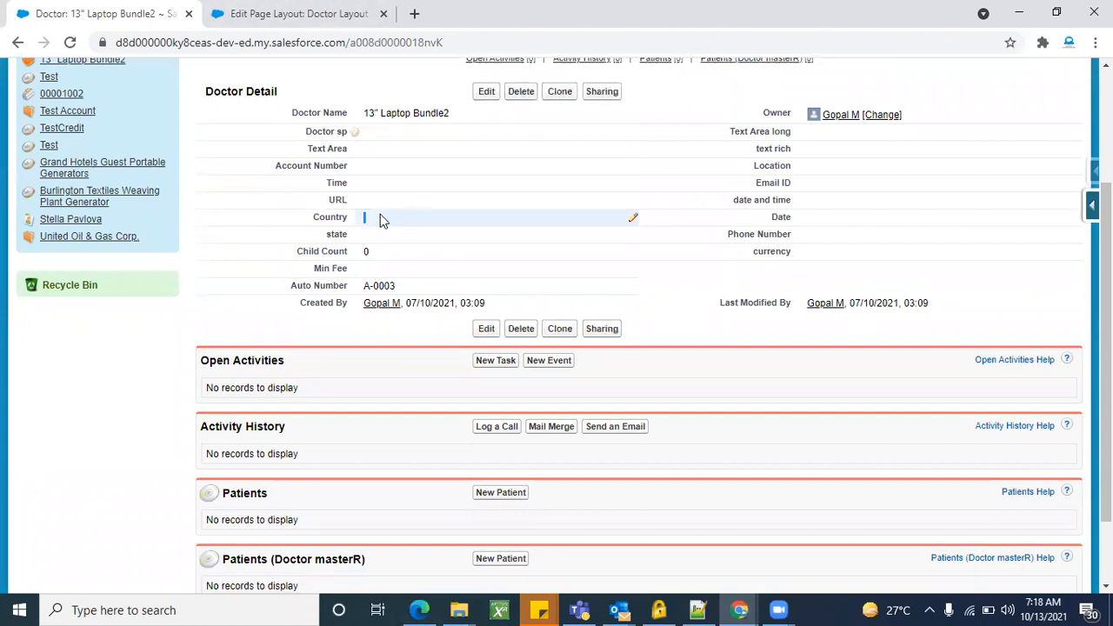
Step: Make the Country field required in the Doctor Layout's Information section and save the layout
{"action": "left_click", "coordinate": [296, 13]}
{"action": "scroll", "coordinate": [401, 433], "scroll_direction": "down", "scroll_amount": 5}
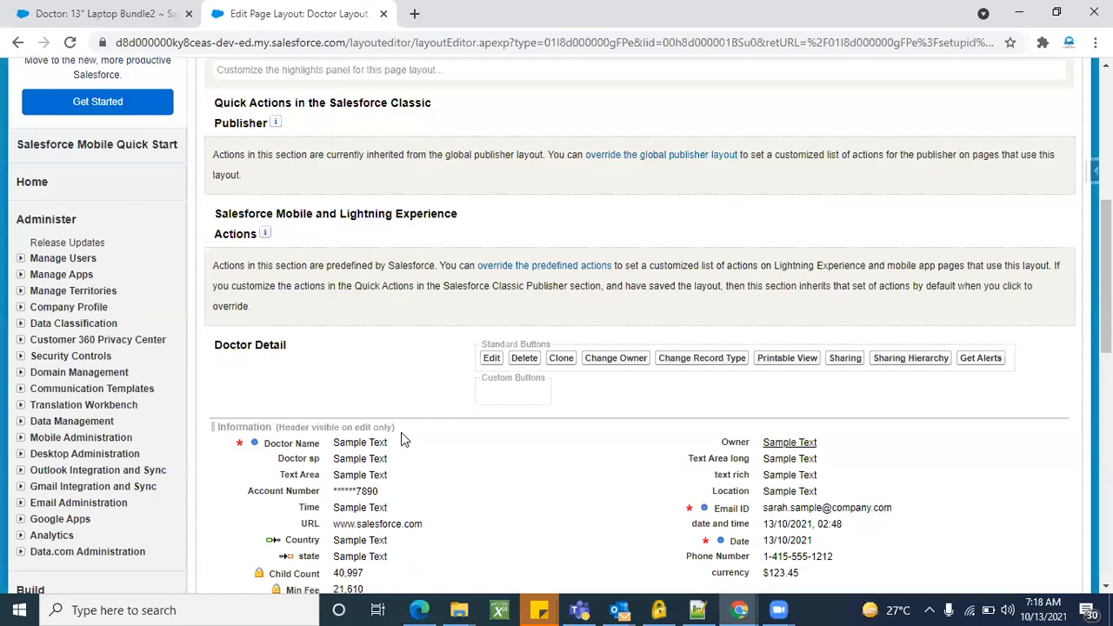
{"action": "scroll", "coordinate": [401, 432], "scroll_direction": "down", "scroll_amount": 4}
{"action": "scroll", "coordinate": [397, 350], "scroll_direction": "up", "scroll_amount": 2}
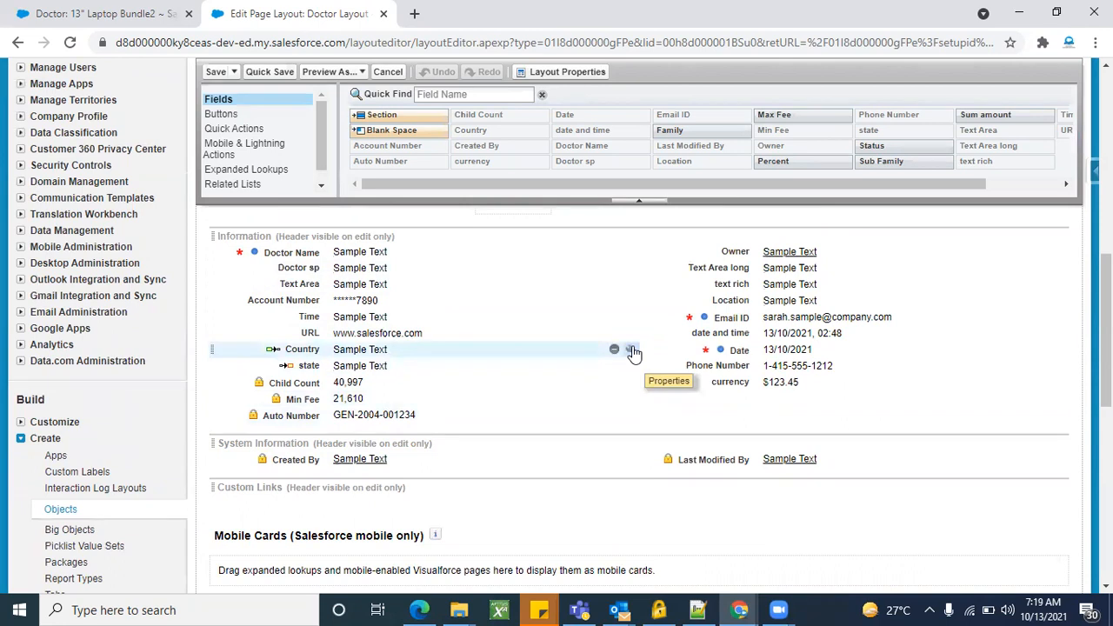
{"action": "left_click", "coordinate": [633, 349]}
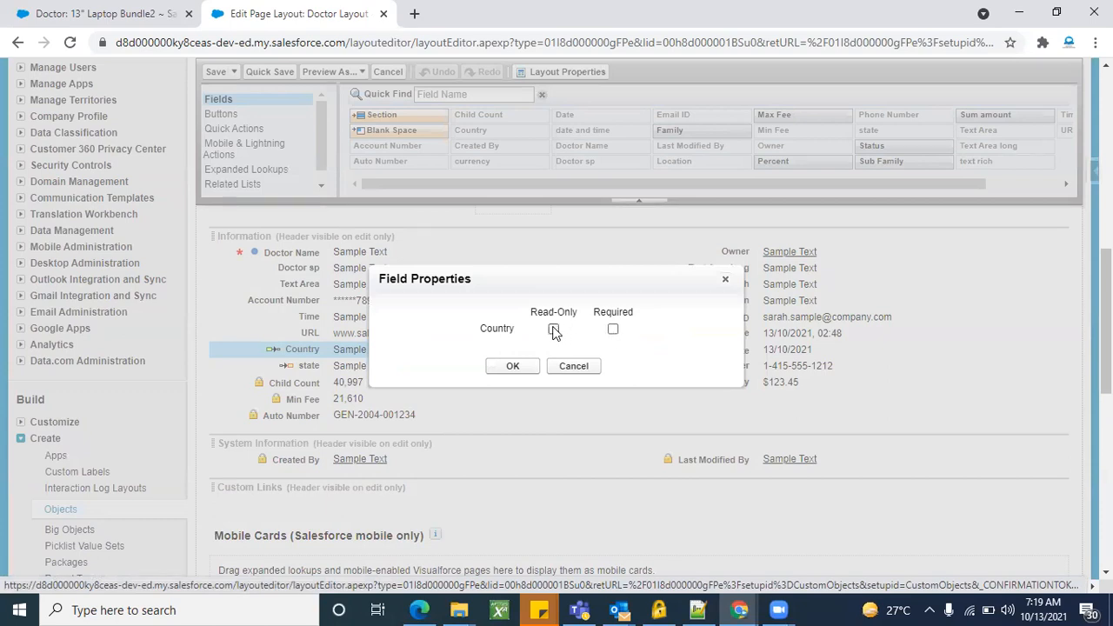
{"action": "left_click", "coordinate": [614, 330]}
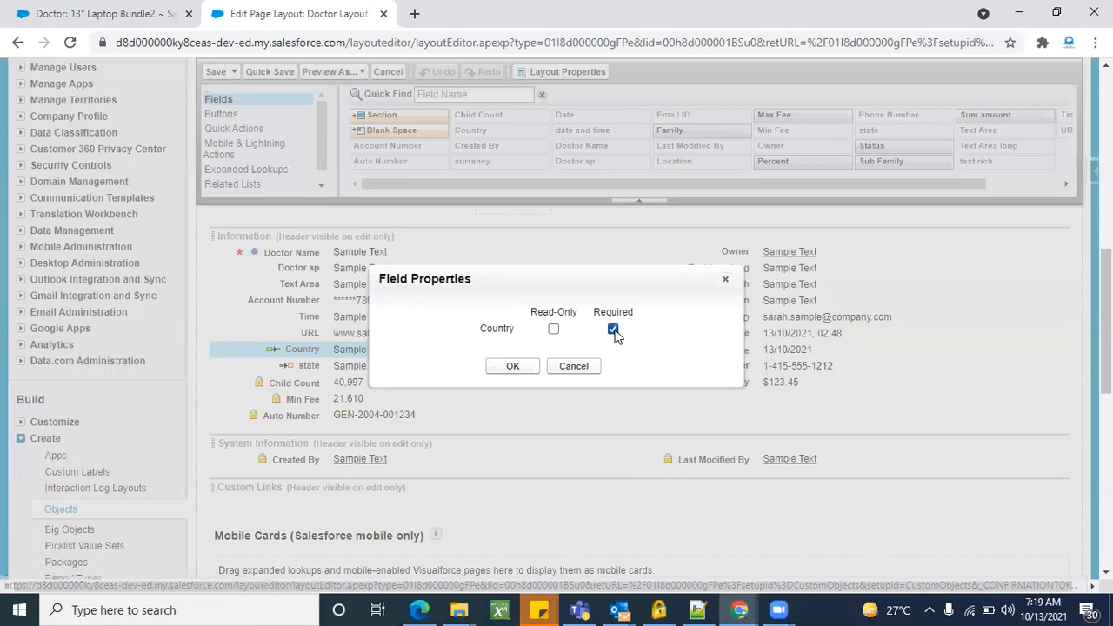
{"action": "left_click", "coordinate": [514, 367]}
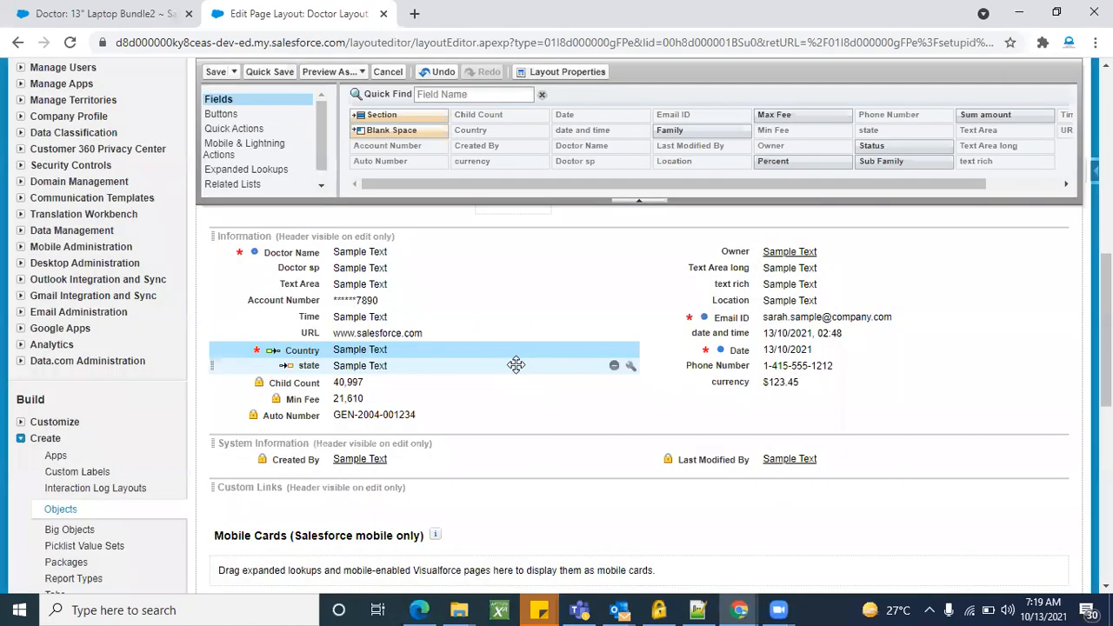
{"action": "left_click", "coordinate": [215, 72]}
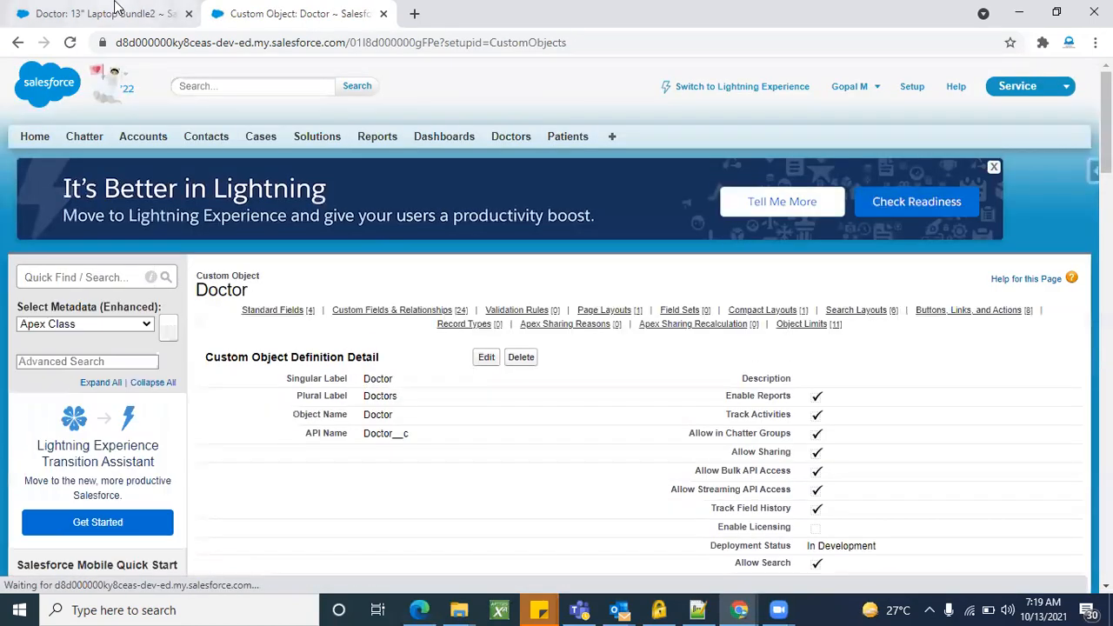
Step: Reload the 13" Laptop Bundle2 record, try editing its Country field inline, and cancel the edit
{"action": "left_click", "coordinate": [115, 10]}
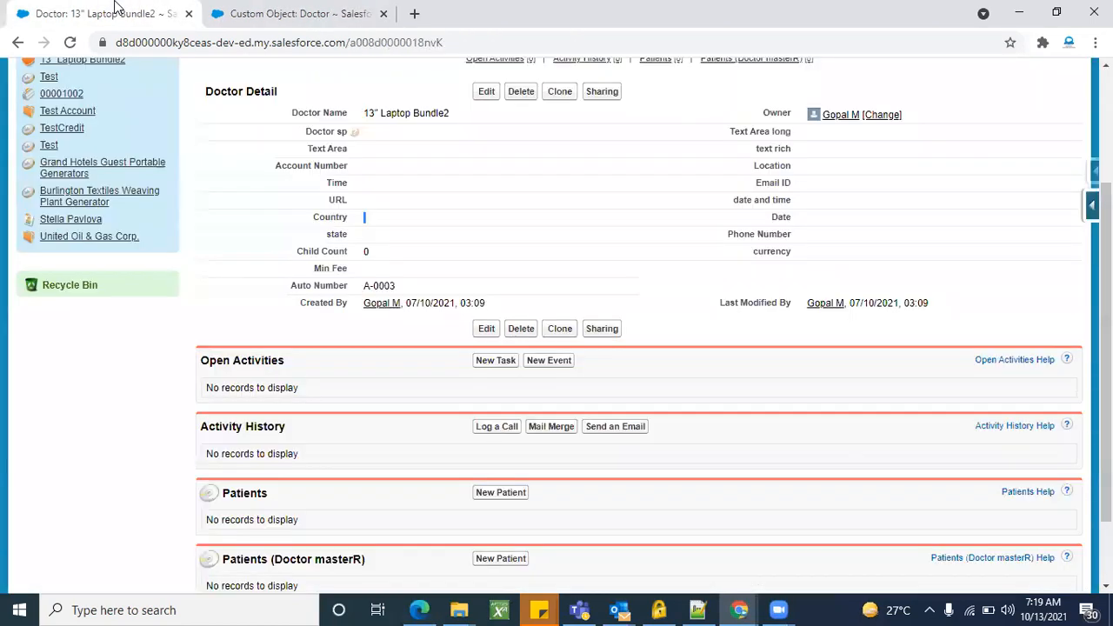
{"action": "left_click", "coordinate": [70, 42]}
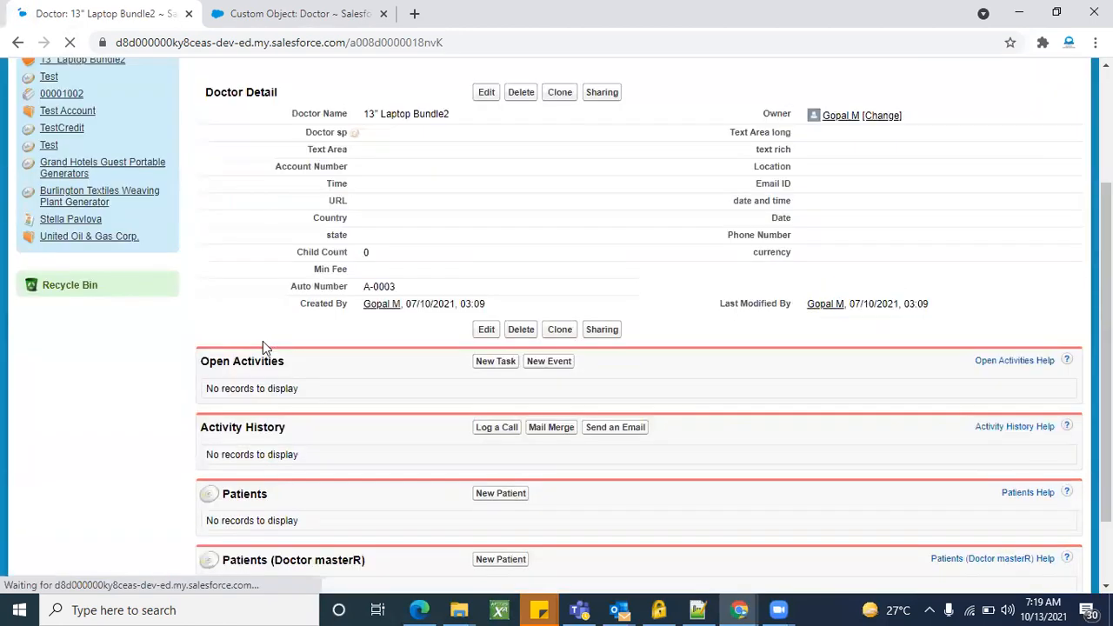
{"action": "double_click", "coordinate": [379, 224]}
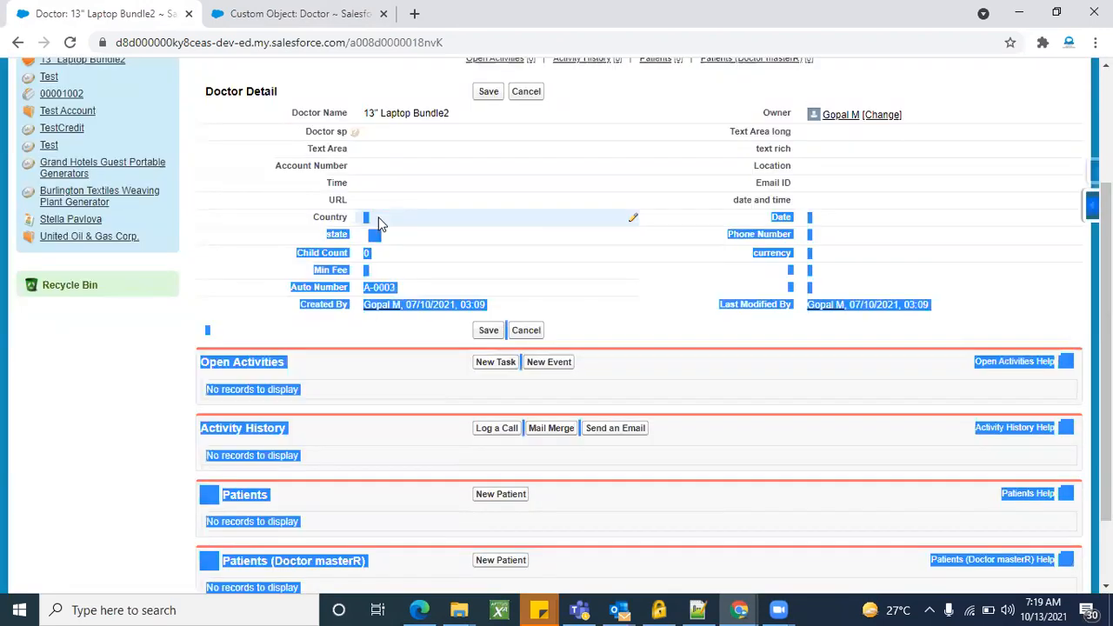
{"action": "left_click", "coordinate": [529, 92]}
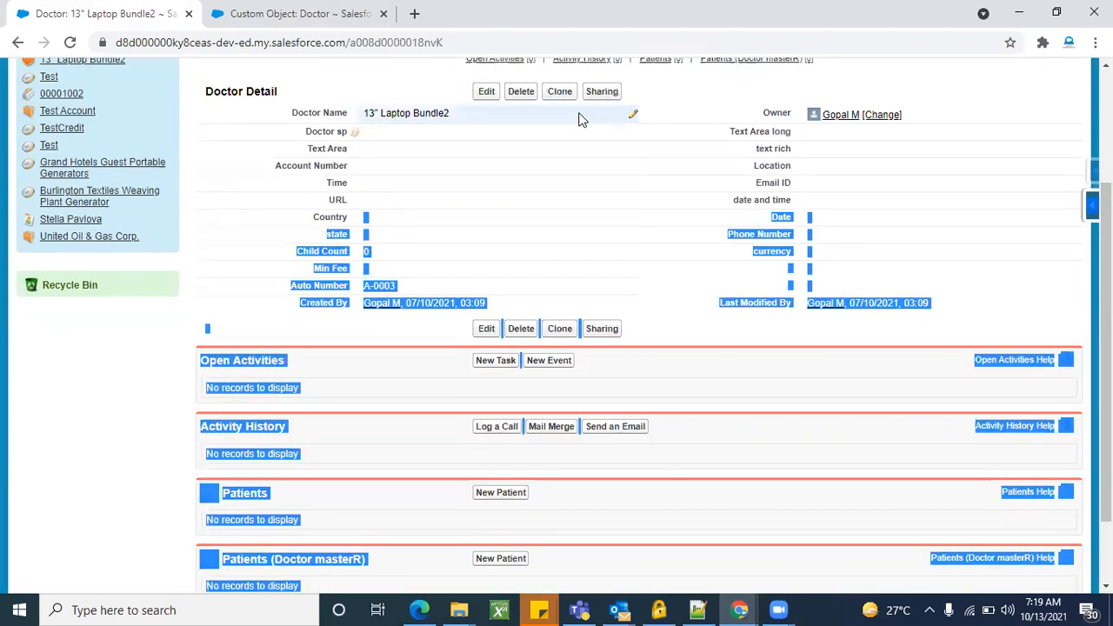
Step: Open the 13" Laptop Bundle2 record in full edit mode and check whether Country is marked as required
{"action": "left_click", "coordinate": [487, 92]}
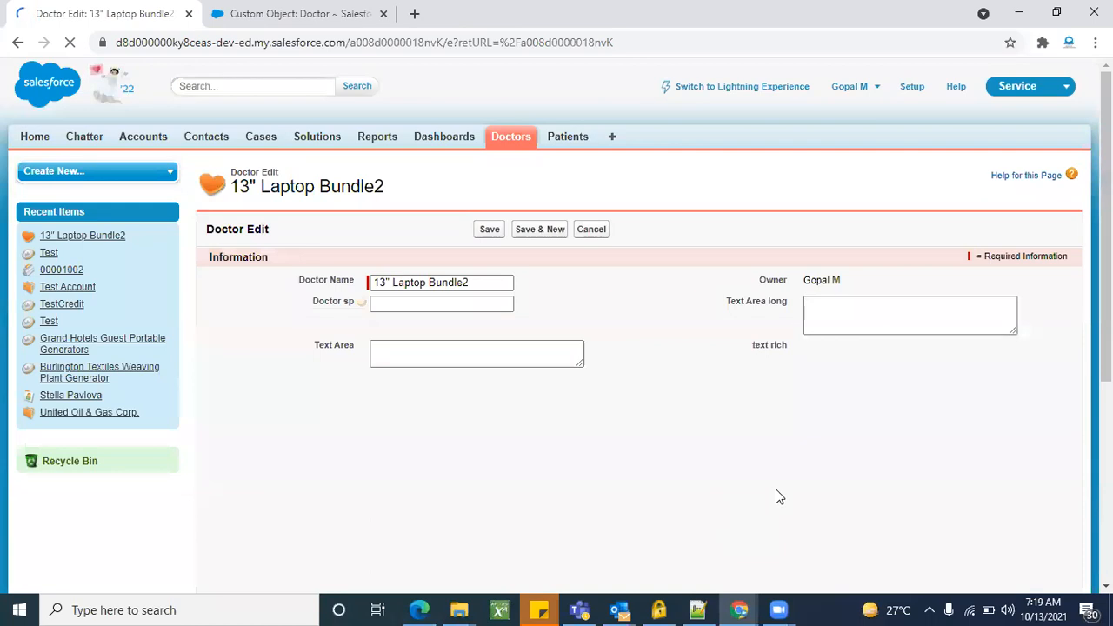
{"action": "scroll", "coordinate": [807, 526], "scroll_direction": "down", "scroll_amount": 4}
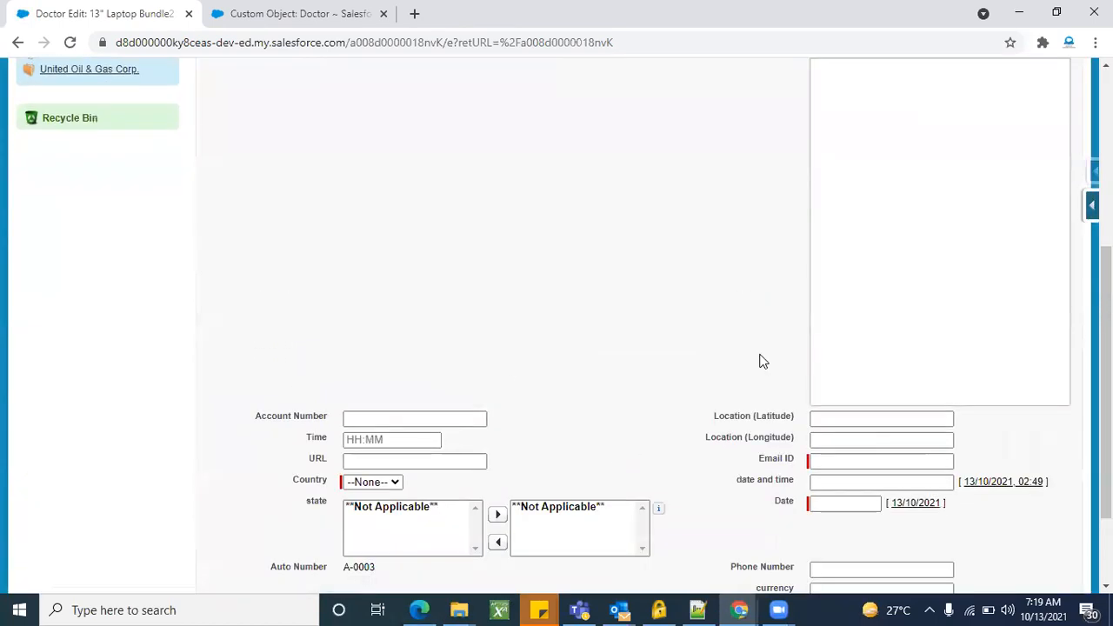
{"action": "scroll", "coordinate": [759, 361], "scroll_direction": "down", "scroll_amount": 2}
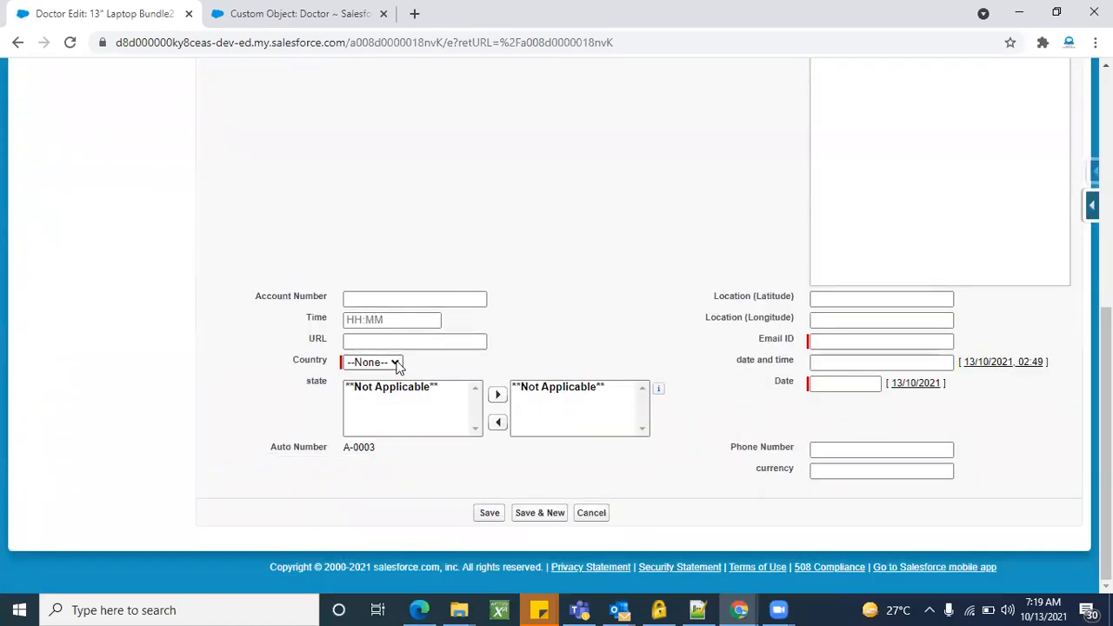
Step: Fill in the record's Email ID, set Date to 13/10/2021, and set Country to --None--
{"action": "left_click", "coordinate": [887, 341]}
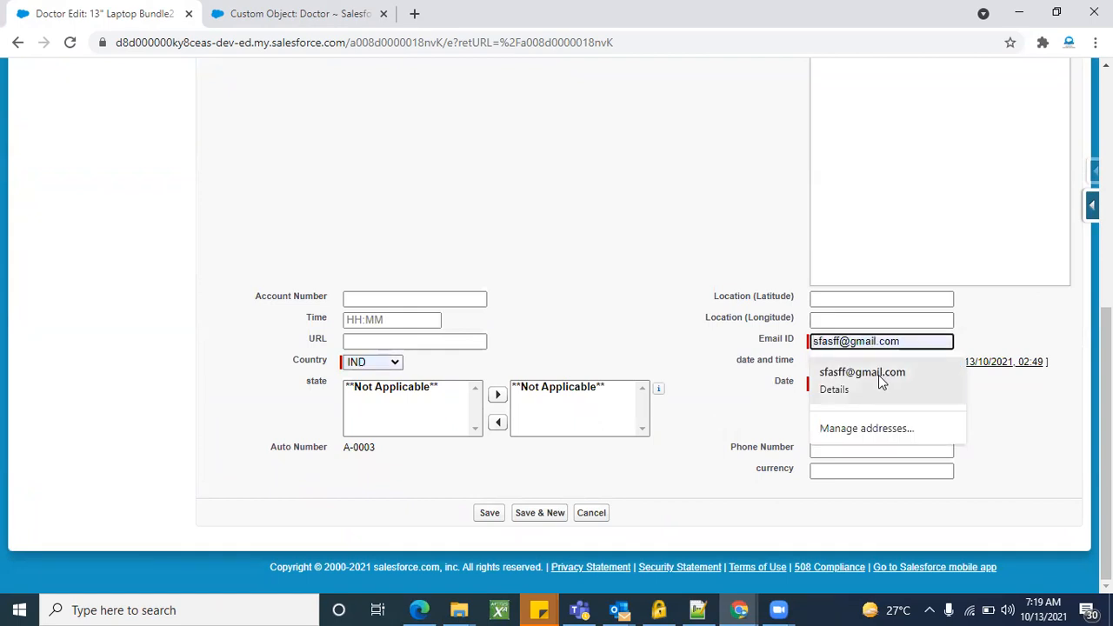
{"action": "left_click", "coordinate": [878, 375]}
{"action": "left_click", "coordinate": [895, 388]}
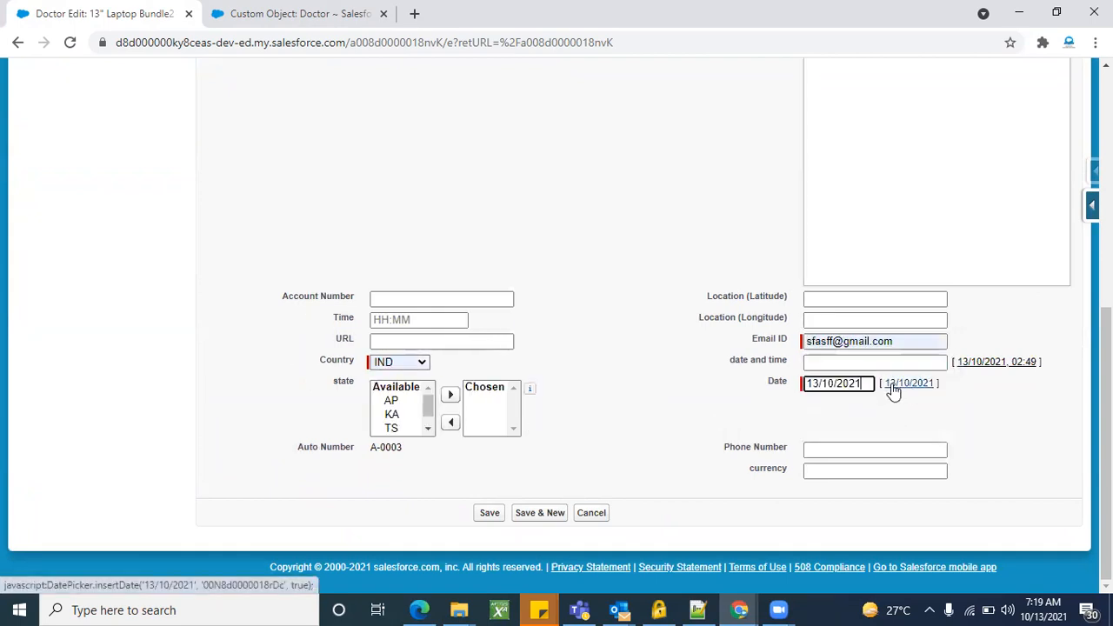
{"action": "left_click", "coordinate": [422, 363]}
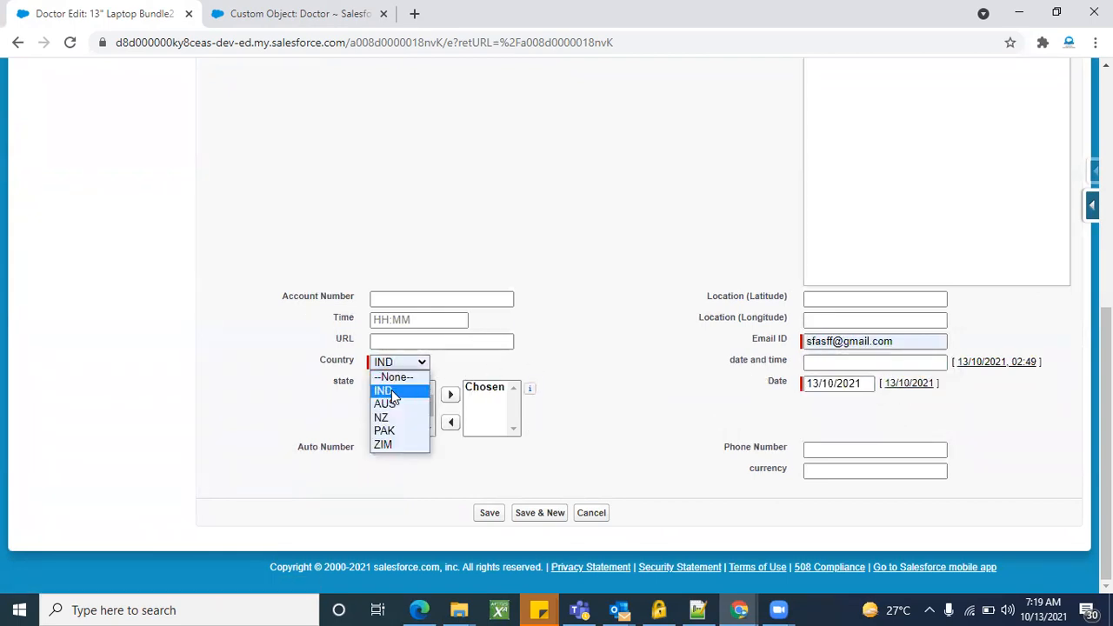
{"action": "left_click", "coordinate": [397, 378]}
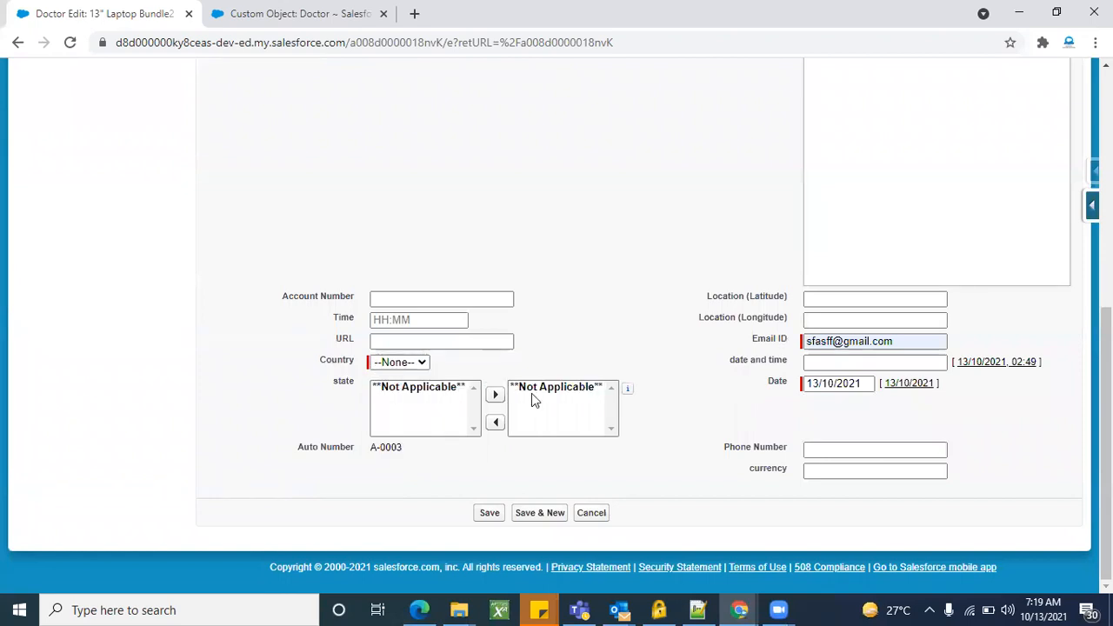
Step: Try to save the Doctor record with Country set to --None-- and go to the Country field
{"action": "left_click", "coordinate": [487, 513]}
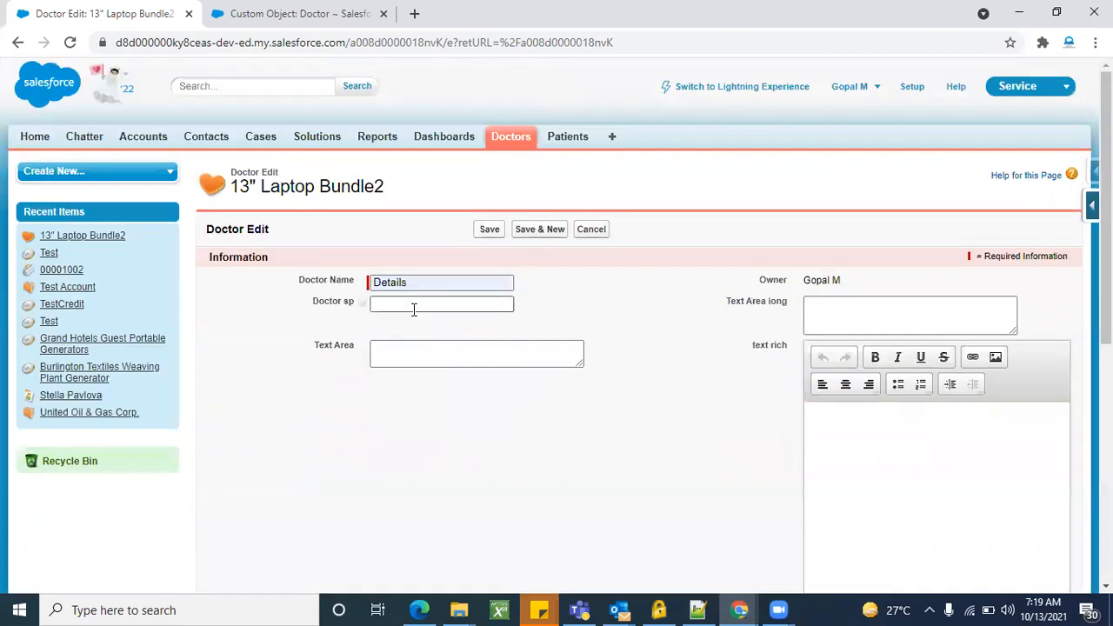
{"action": "scroll", "coordinate": [675, 421], "scroll_direction": "down", "scroll_amount": 4}
{"action": "scroll", "coordinate": [675, 421], "scroll_direction": "down", "scroll_amount": 3}
{"action": "left_click", "coordinate": [490, 516]}
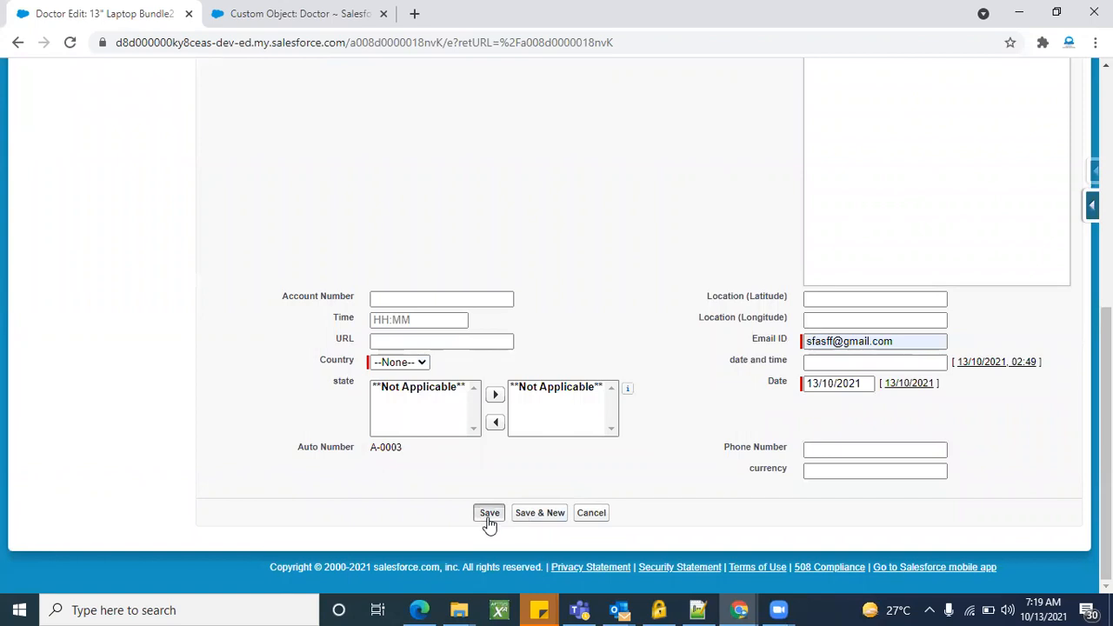
{"action": "scroll", "coordinate": [629, 450], "scroll_direction": "down", "scroll_amount": 4}
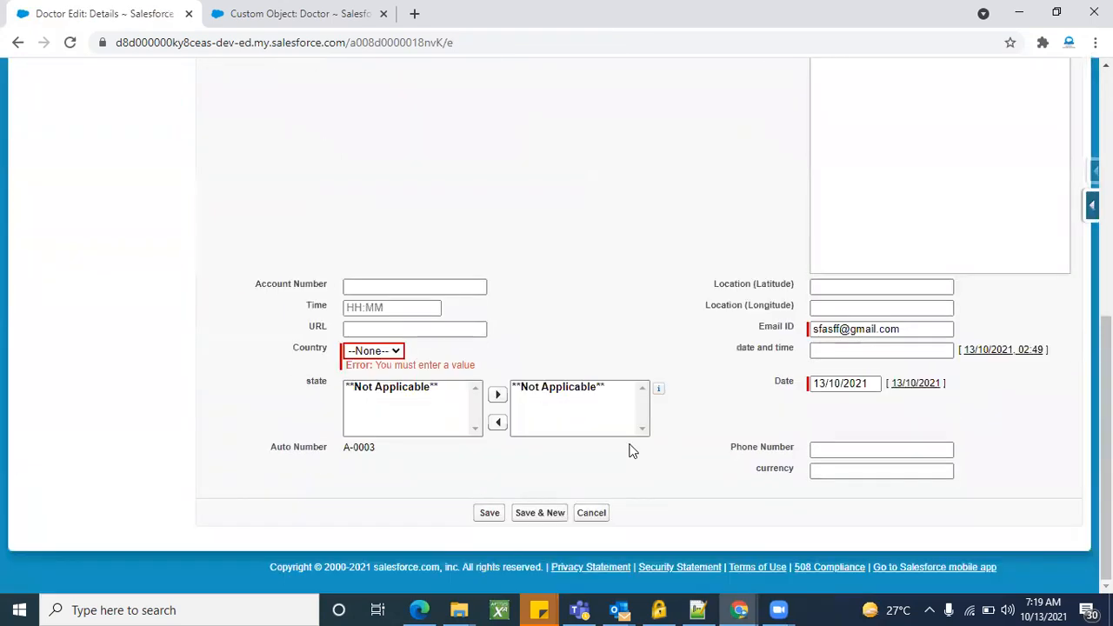
Step: Examine the validation message under Country and the options in its picklist
{"action": "triple_click", "coordinate": [451, 365]}
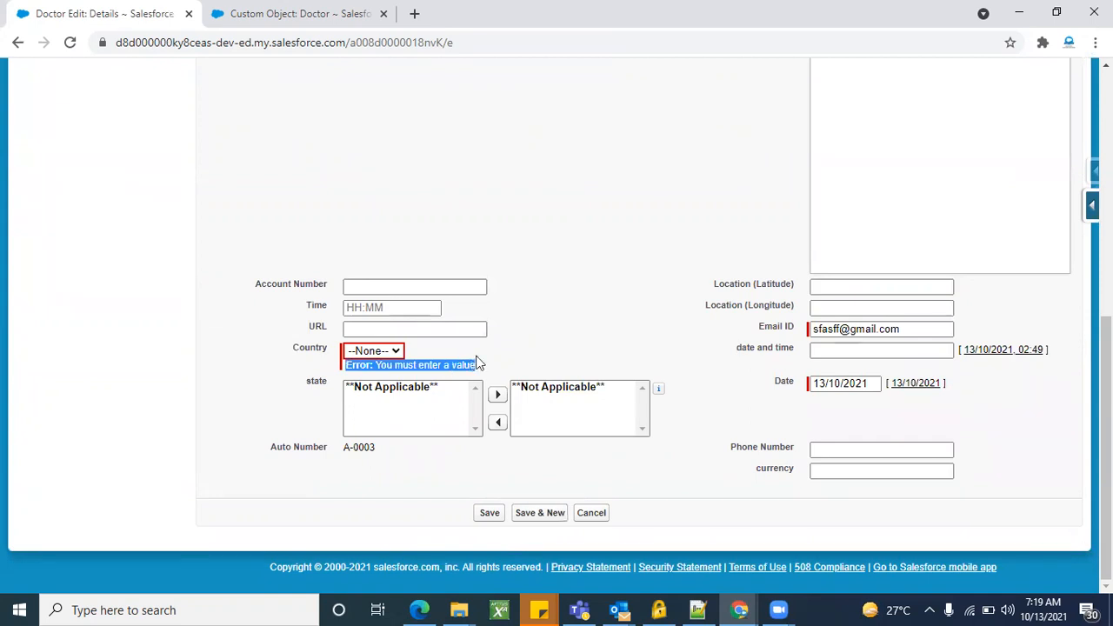
{"action": "left_click", "coordinate": [492, 361]}
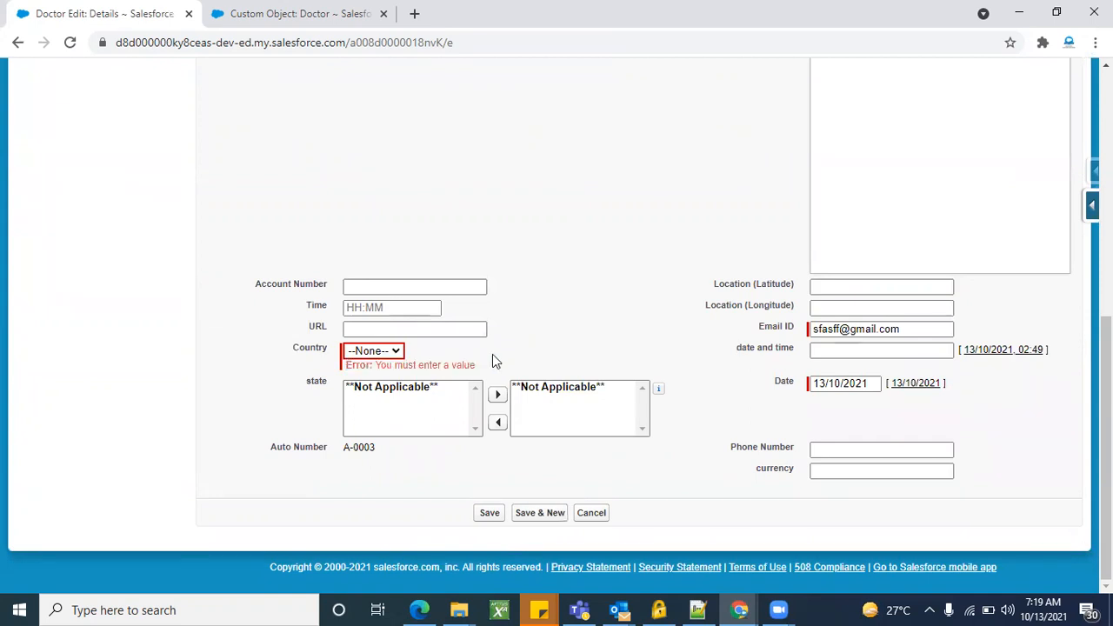
{"action": "left_click", "coordinate": [396, 351]}
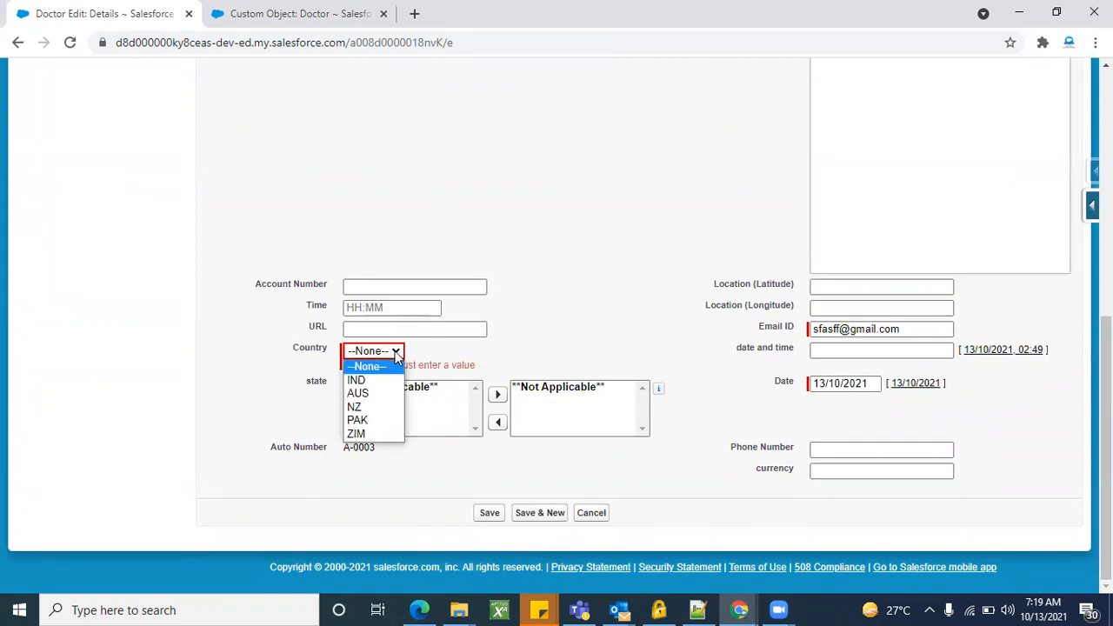
{"action": "left_click", "coordinate": [442, 348]}
Step: Make the Country field read-only instead of required in the Doctor Layout's Information section and save the layout
{"action": "left_click", "coordinate": [258, 13]}
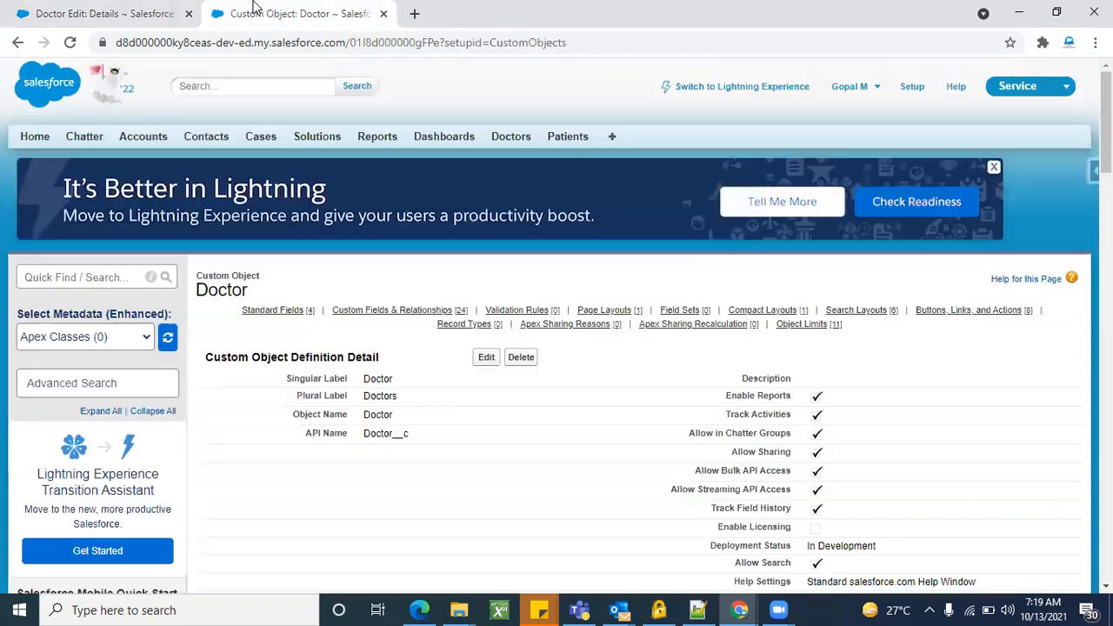
{"action": "scroll", "coordinate": [304, 437], "scroll_direction": "down", "scroll_amount": 5}
{"action": "scroll", "coordinate": [304, 438], "scroll_direction": "down", "scroll_amount": 10}
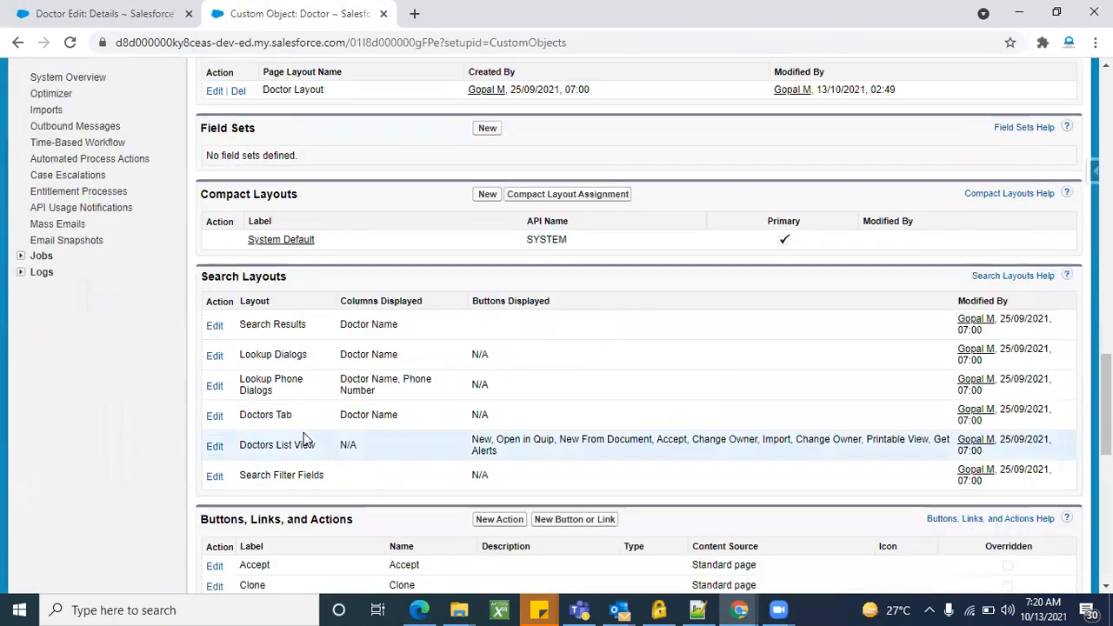
{"action": "scroll", "coordinate": [218, 339], "scroll_direction": "up", "scroll_amount": 3}
{"action": "left_click", "coordinate": [214, 334]}
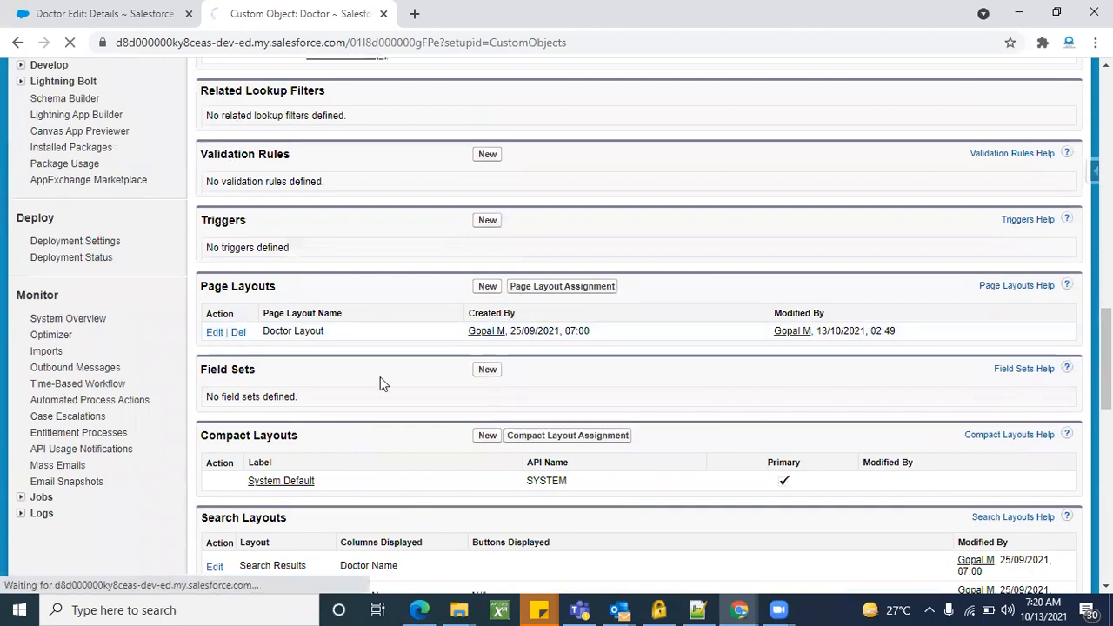
{"action": "scroll", "coordinate": [705, 441], "scroll_direction": "down", "scroll_amount": 10}
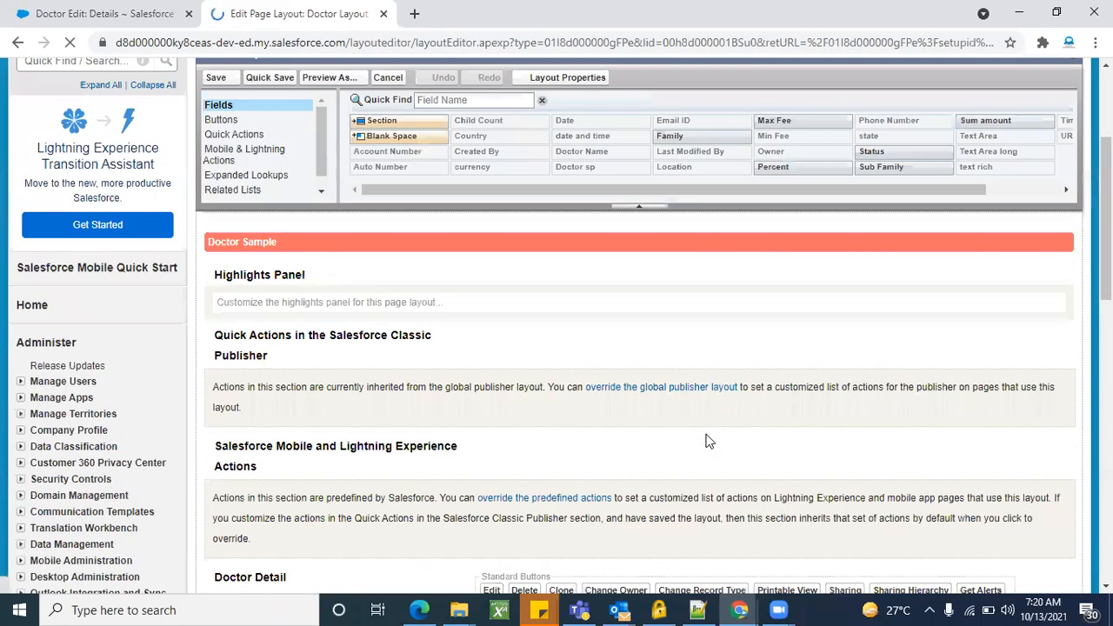
{"action": "scroll", "coordinate": [706, 440], "scroll_direction": "up", "scroll_amount": 1}
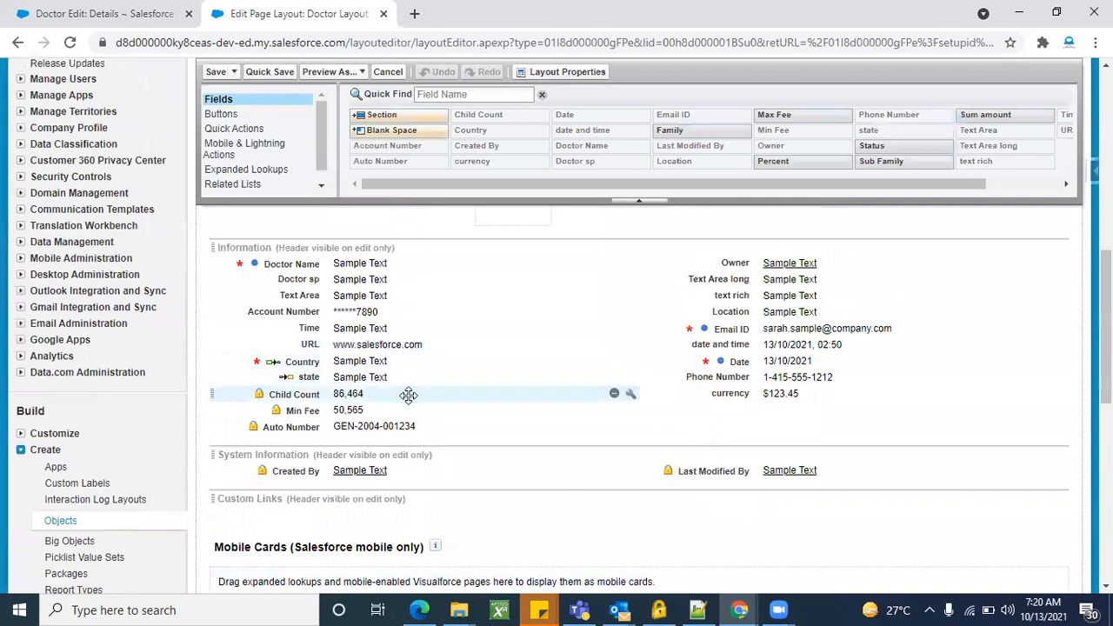
{"action": "left_click", "coordinate": [631, 361]}
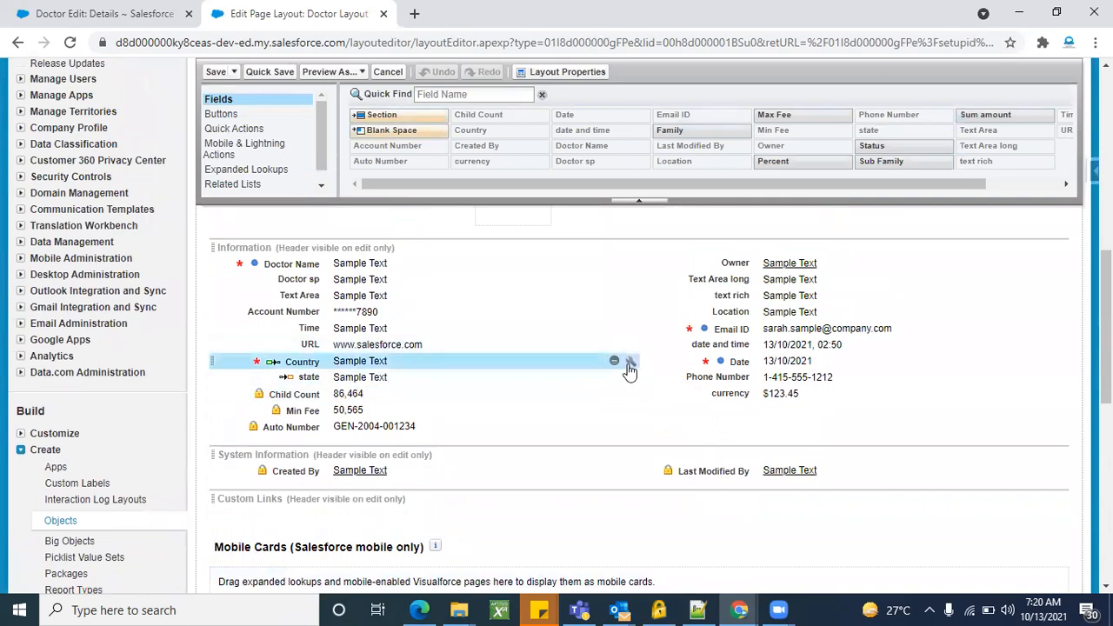
{"action": "left_click", "coordinate": [555, 330]}
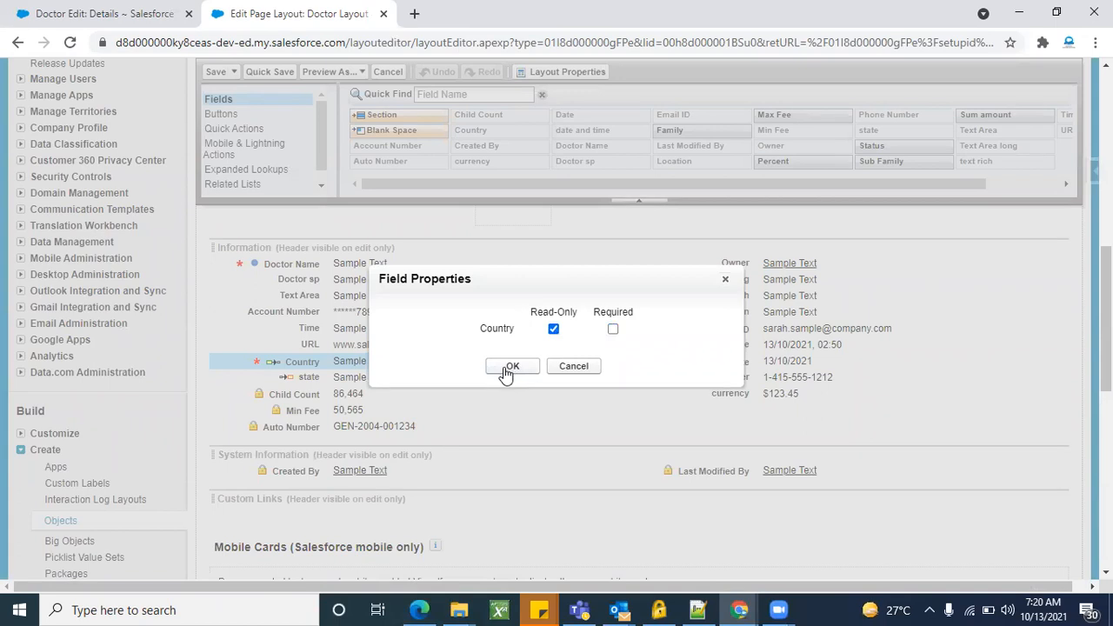
{"action": "left_click", "coordinate": [511, 367]}
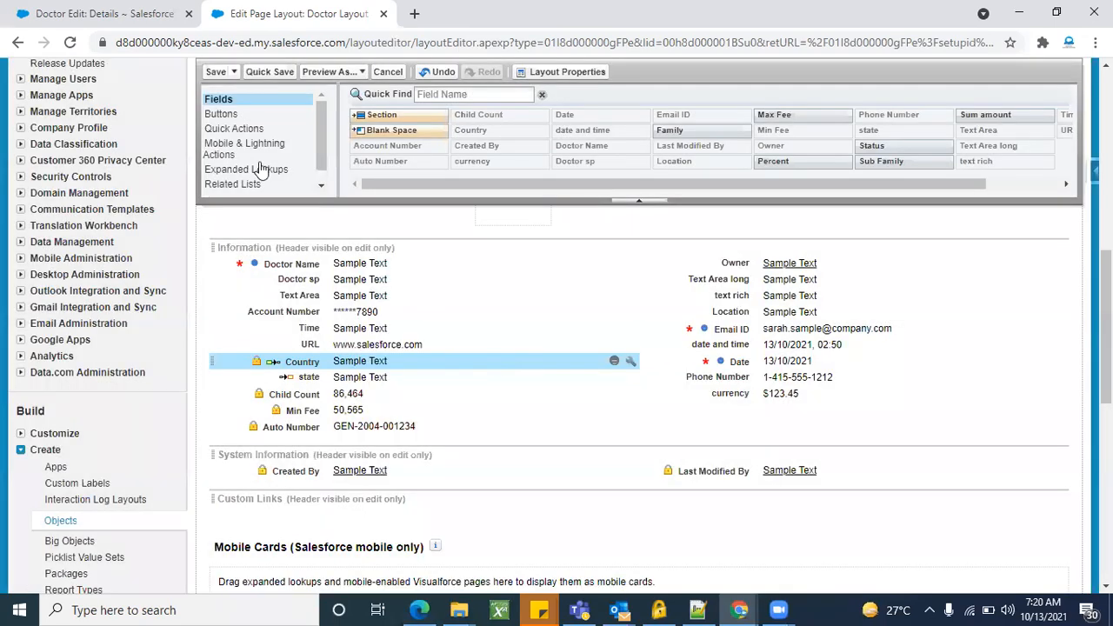
{"action": "left_click", "coordinate": [206, 74]}
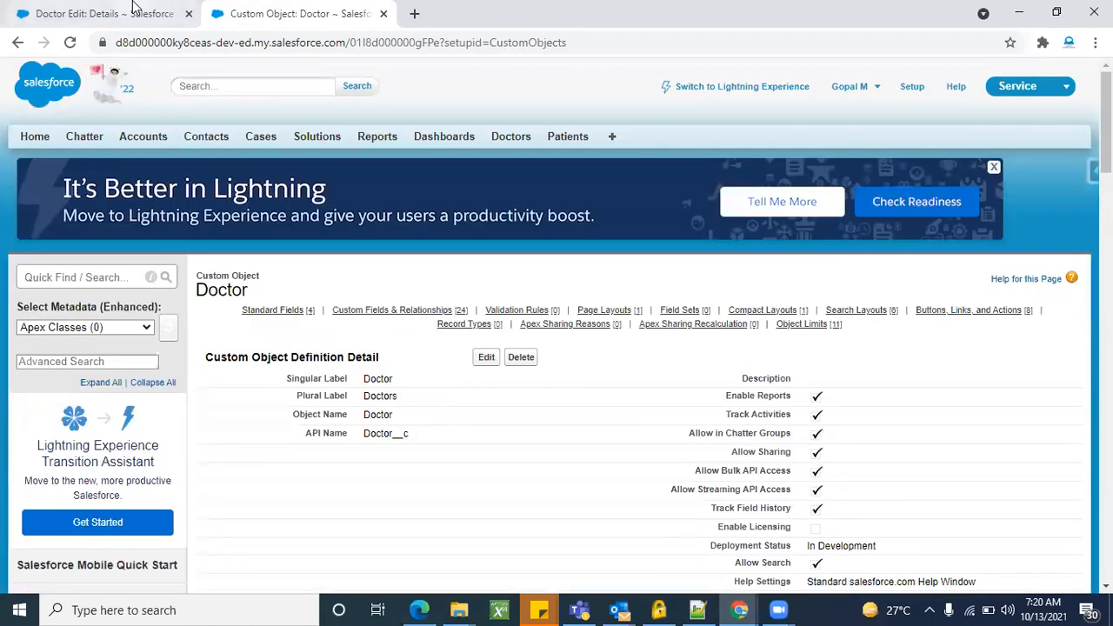
Step: Reload the Doctor record by resubmitting its form, and reopen it in full edit mode to check the Country field
{"action": "left_click", "coordinate": [96, 14]}
{"action": "left_click", "coordinate": [68, 43]}
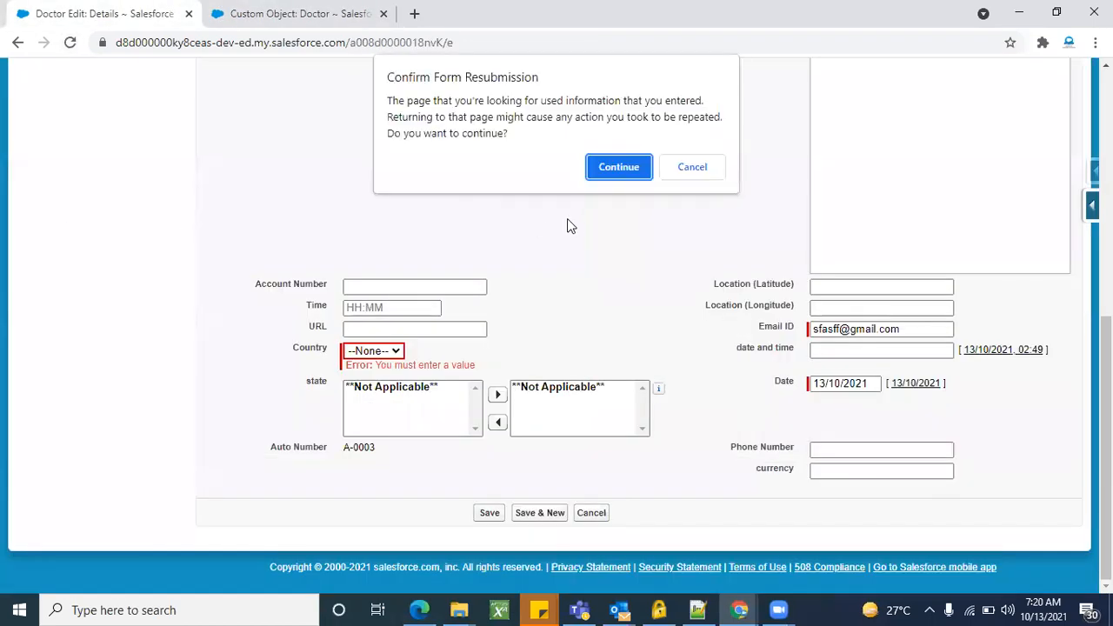
{"action": "left_click", "coordinate": [619, 168]}
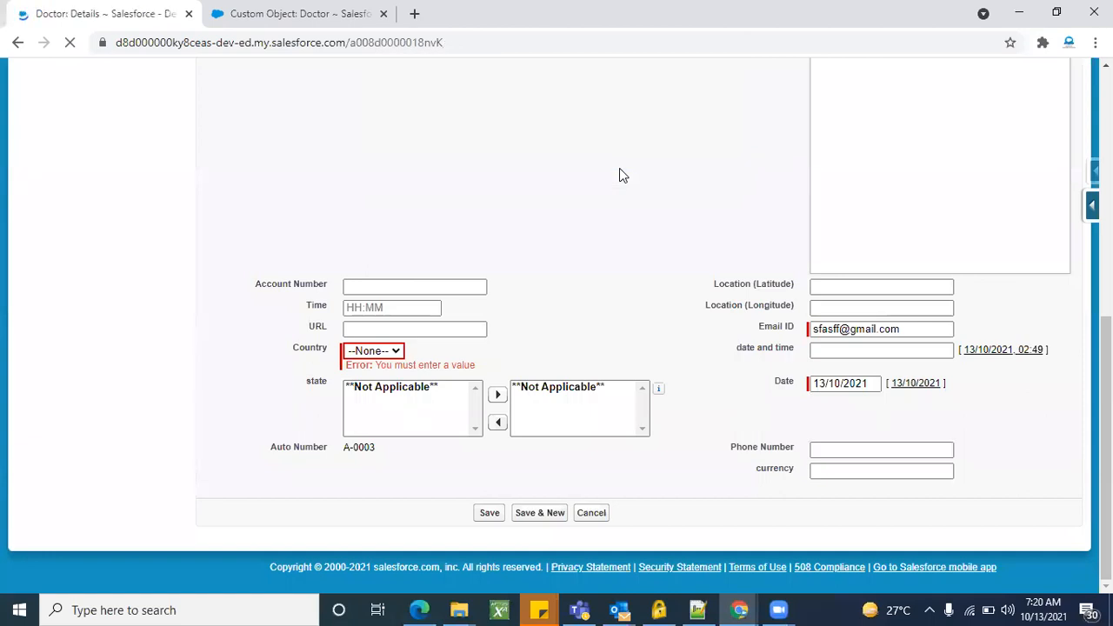
{"action": "scroll", "coordinate": [648, 366], "scroll_direction": "down", "scroll_amount": 1}
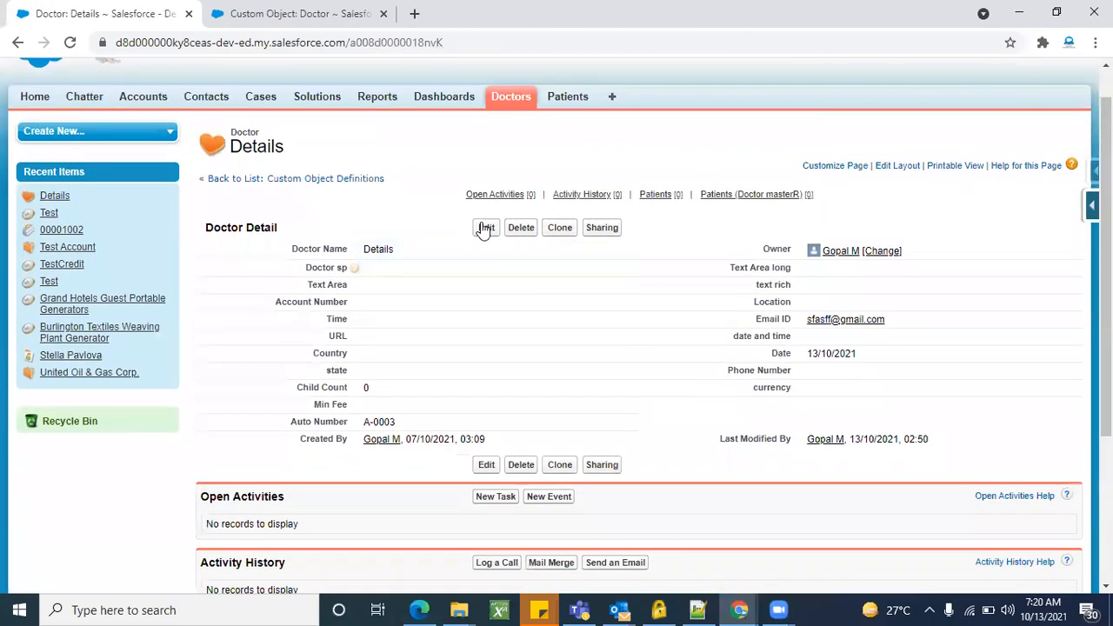
{"action": "left_click", "coordinate": [484, 229]}
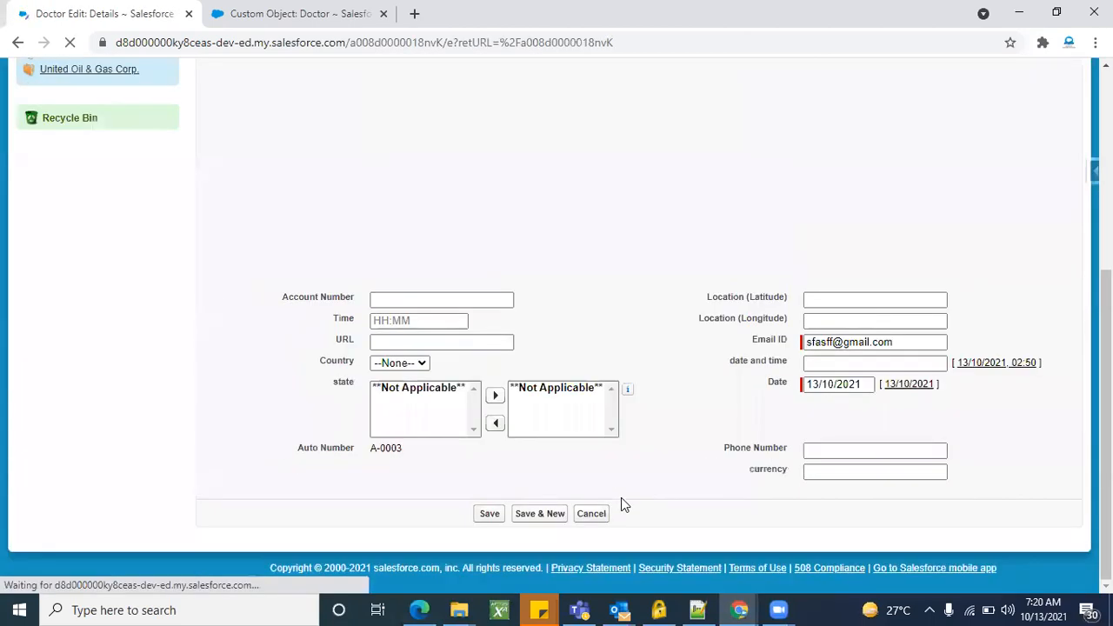
{"action": "scroll", "coordinate": [621, 509], "scroll_direction": "down", "scroll_amount": 2}
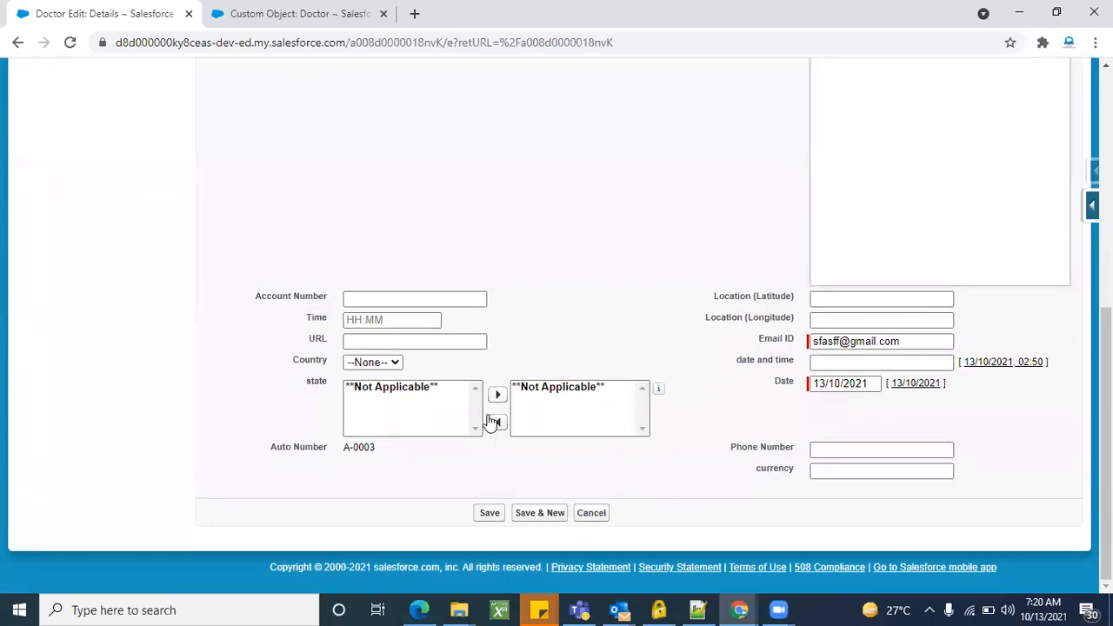
Step: Set Country to IND on the Details record and save it
{"action": "left_click", "coordinate": [378, 364]}
{"action": "left_click", "coordinate": [358, 391]}
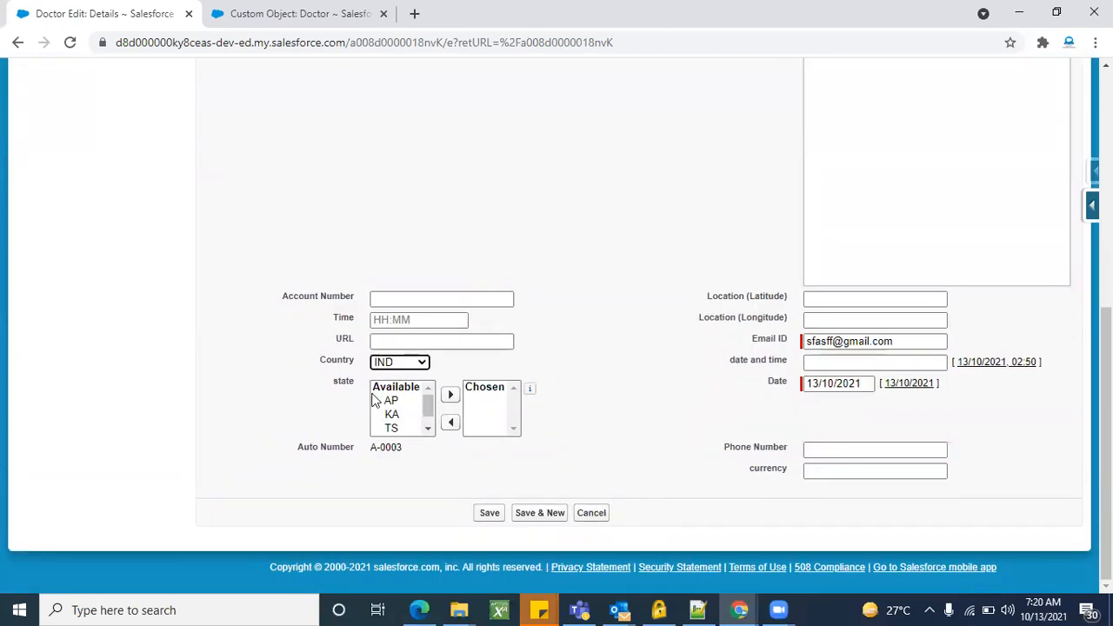
{"action": "left_click", "coordinate": [494, 515]}
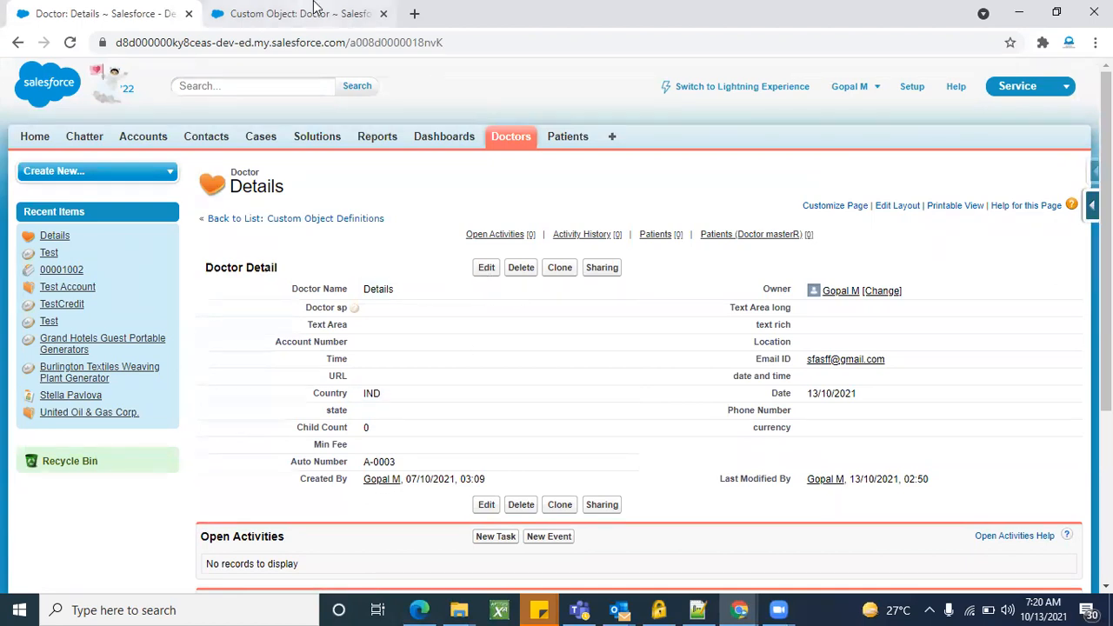
Step: Reopen the Doctor Layout for editing and change the Country field in the Information section from read-only to required
{"action": "key", "text": "ctrl+Tab"}
{"action": "scroll", "coordinate": [500, 450], "scroll_direction": "down", "scroll_amount": 4}
{"action": "scroll", "coordinate": [500, 450], "scroll_direction": "down", "scroll_amount": 10}
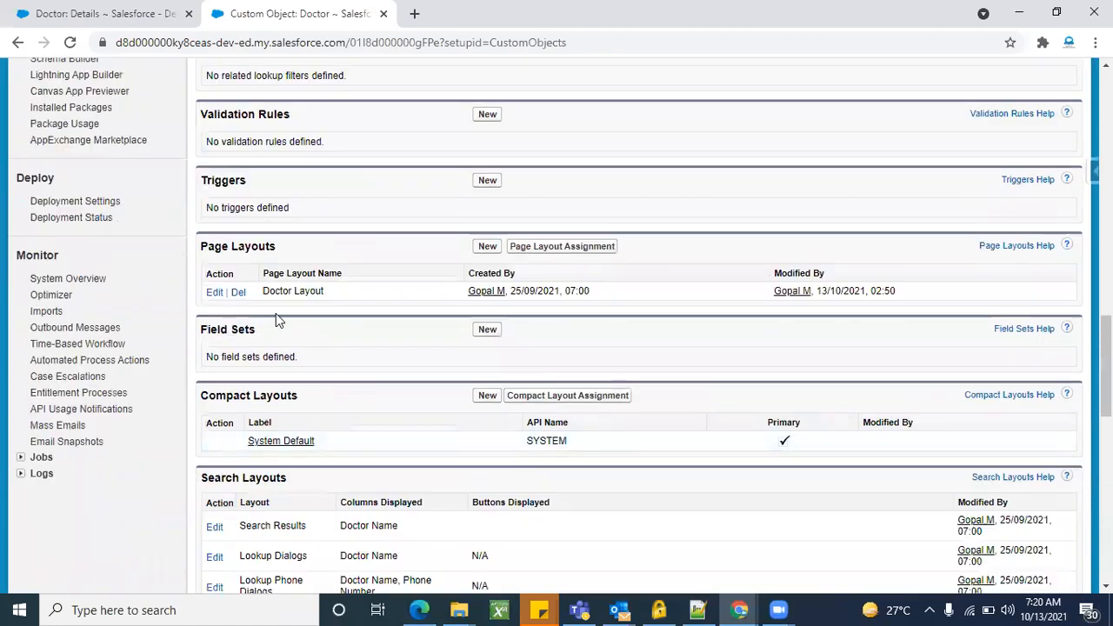
{"action": "left_click", "coordinate": [214, 292]}
{"action": "scroll", "coordinate": [552, 413], "scroll_direction": "down", "scroll_amount": 10}
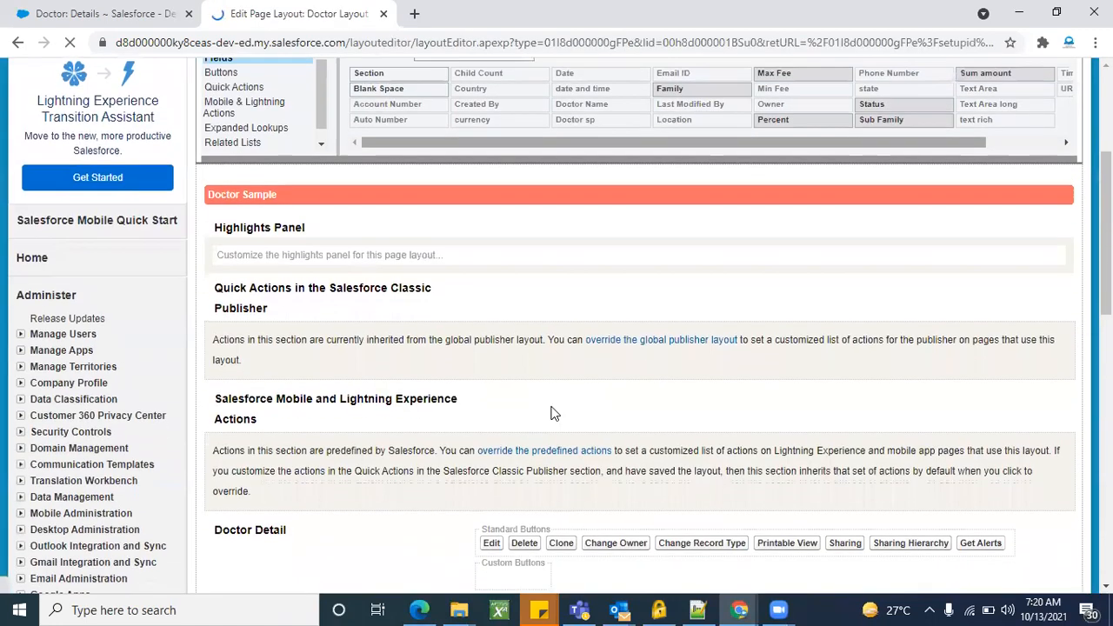
{"action": "scroll", "coordinate": [551, 412], "scroll_direction": "up", "scroll_amount": 1}
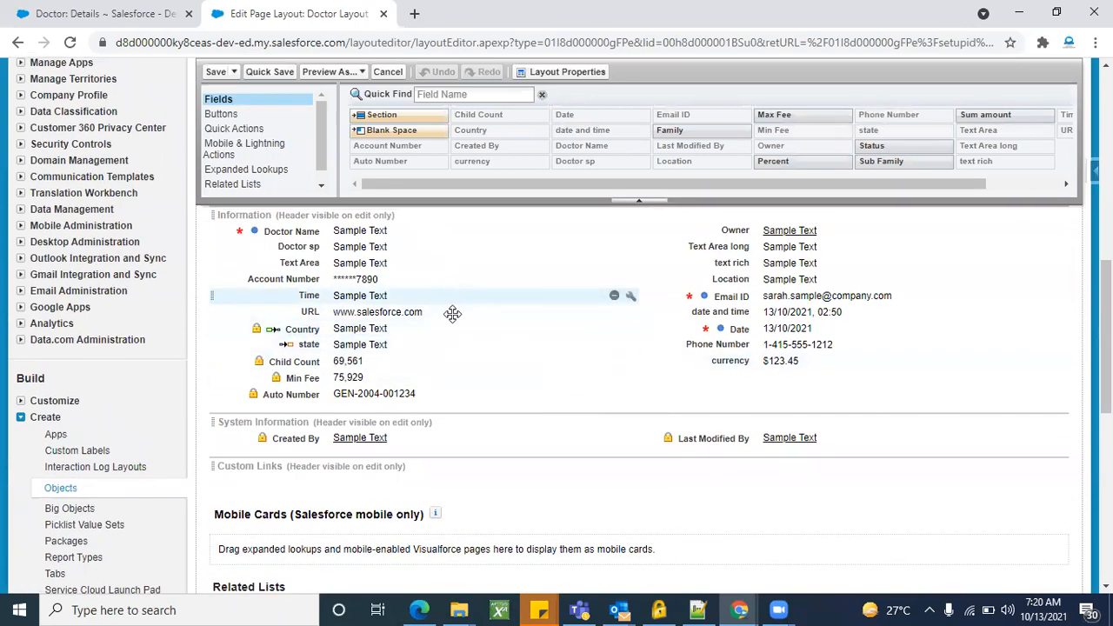
{"action": "left_click", "coordinate": [630, 329]}
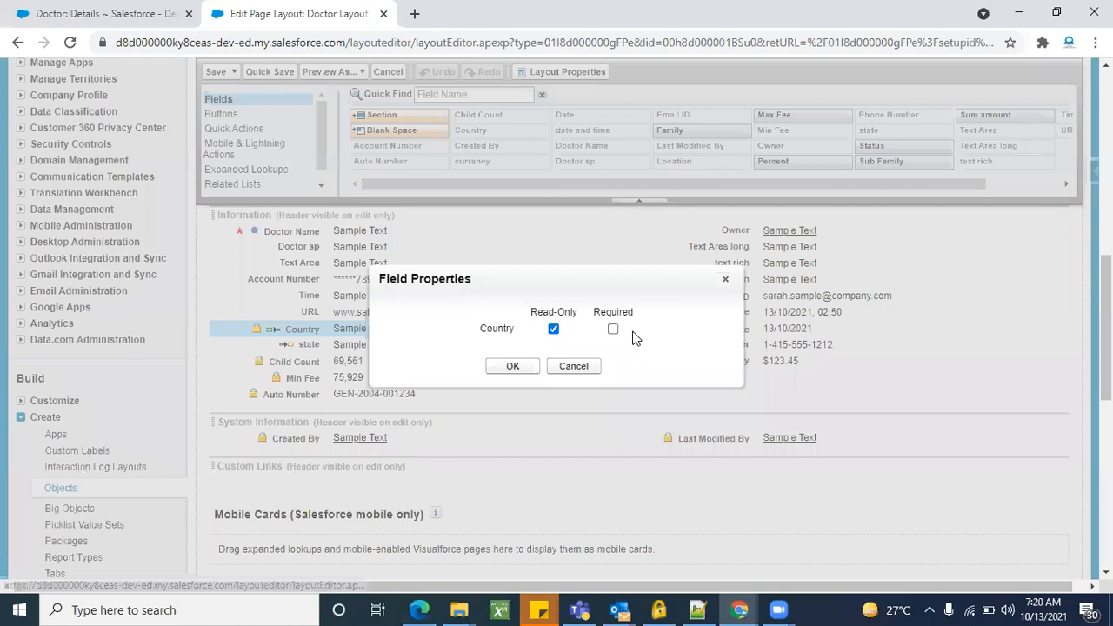
{"action": "left_click", "coordinate": [613, 329]}
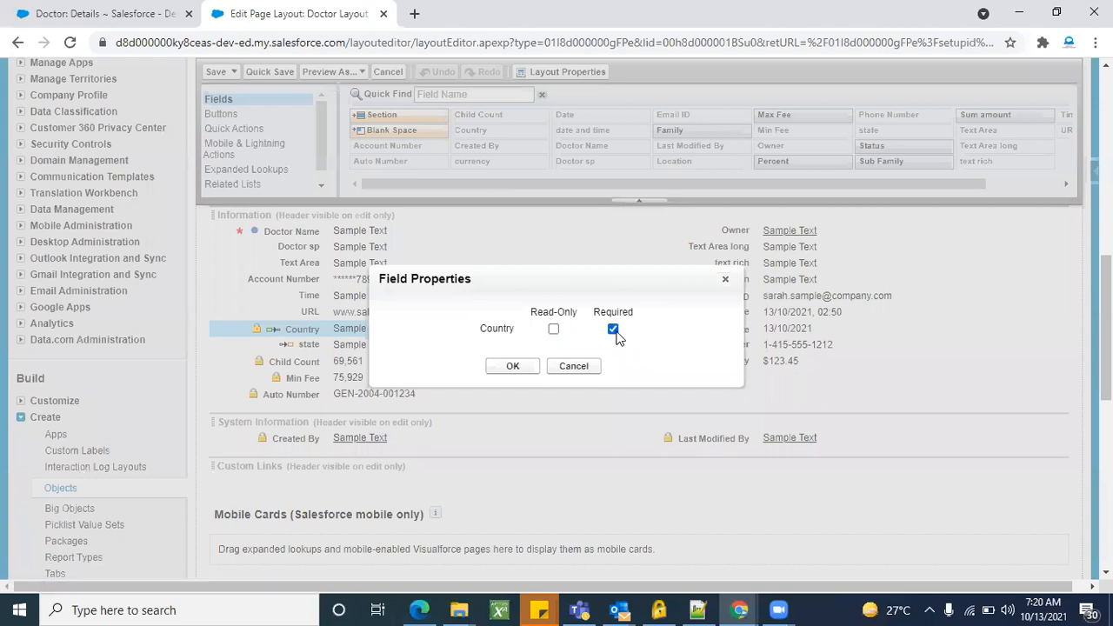
{"action": "left_click", "coordinate": [514, 367]}
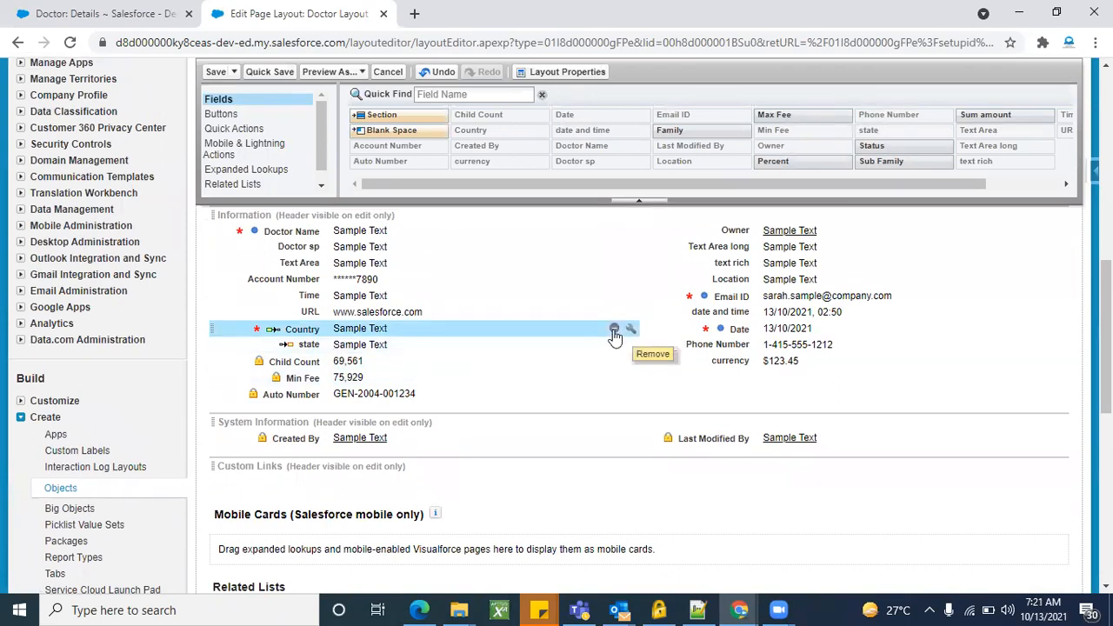
Step: Remove Country from the Information section and add it back below currency in the section's second column
{"action": "left_click", "coordinate": [614, 331]}
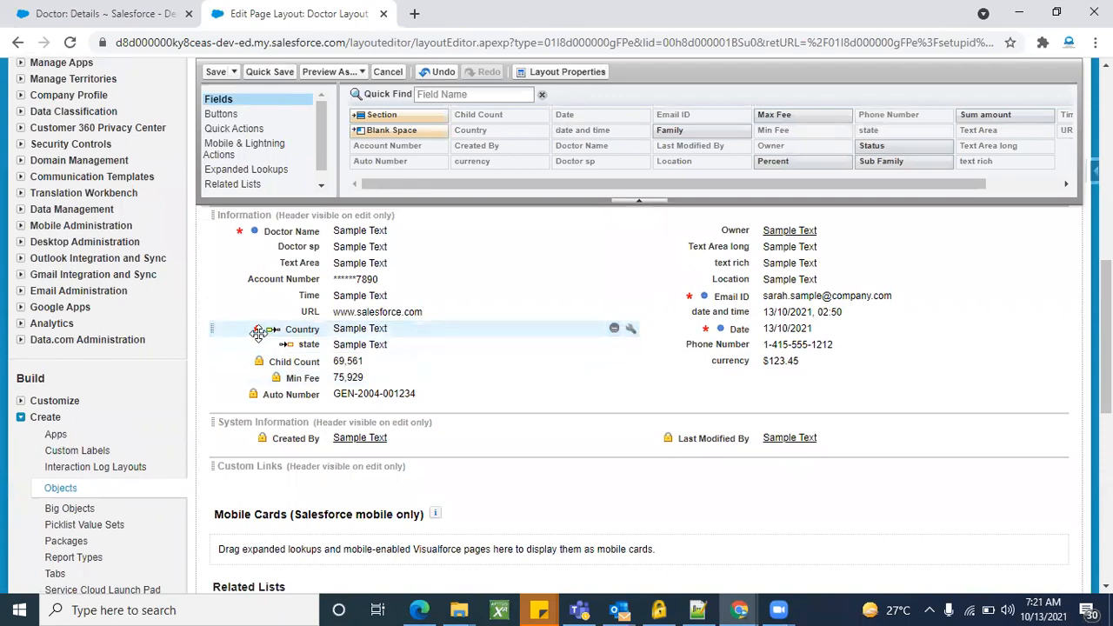
{"action": "left_click_drag", "start_coordinate": [339, 328], "coordinate": [479, 122]}
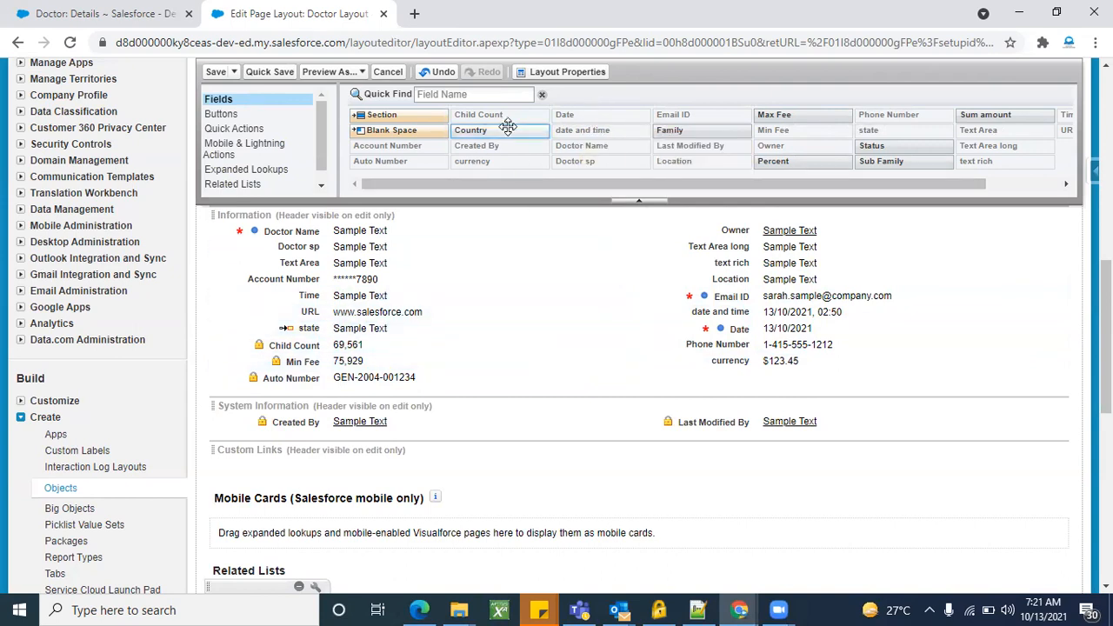
{"action": "left_click_drag", "start_coordinate": [510, 129], "coordinate": [760, 381]}
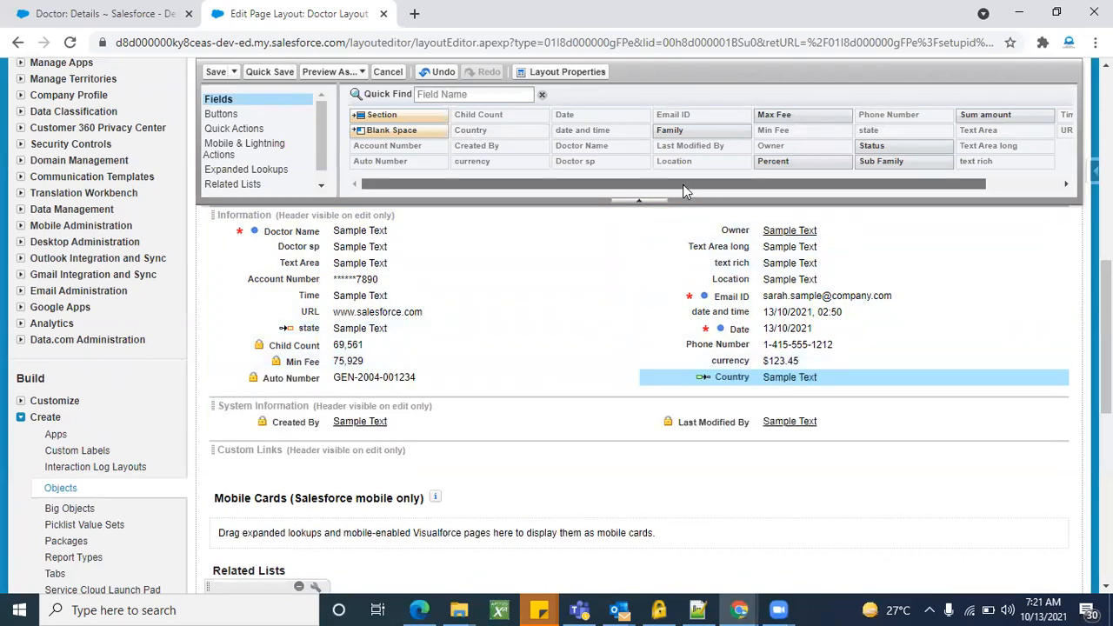
Step: Save the Doctor Layout and reload the Details doctor record to check the placement of its fields
{"action": "left_click_drag", "start_coordinate": [683, 184], "coordinate": [920, 190]}
{"action": "left_click_drag", "start_coordinate": [694, 184], "coordinate": [618, 189]}
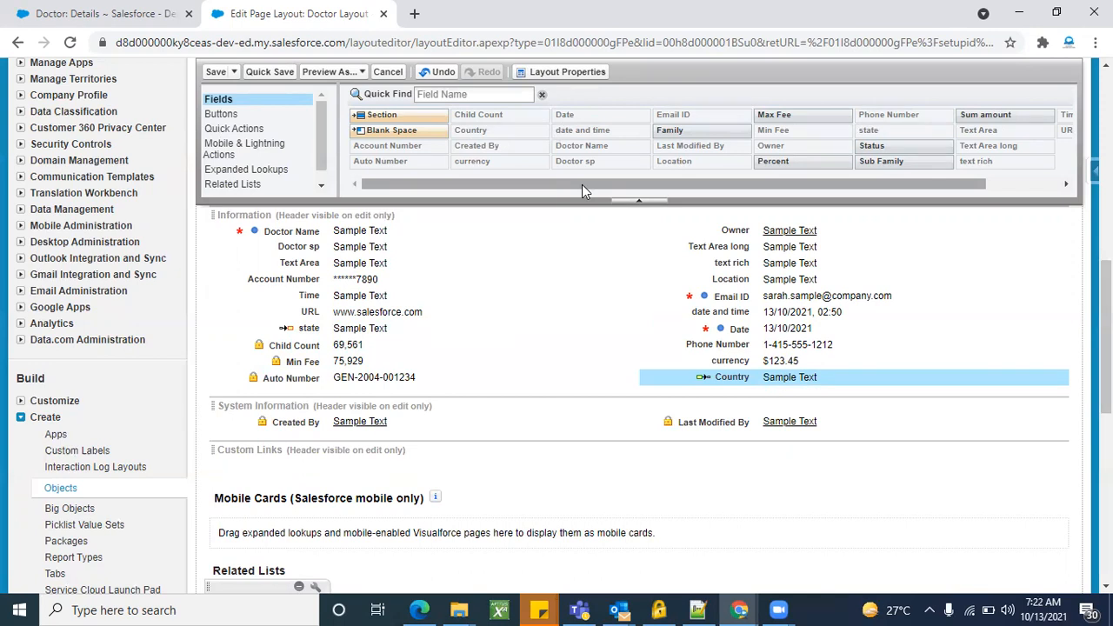
{"action": "left_click", "coordinate": [214, 73]}
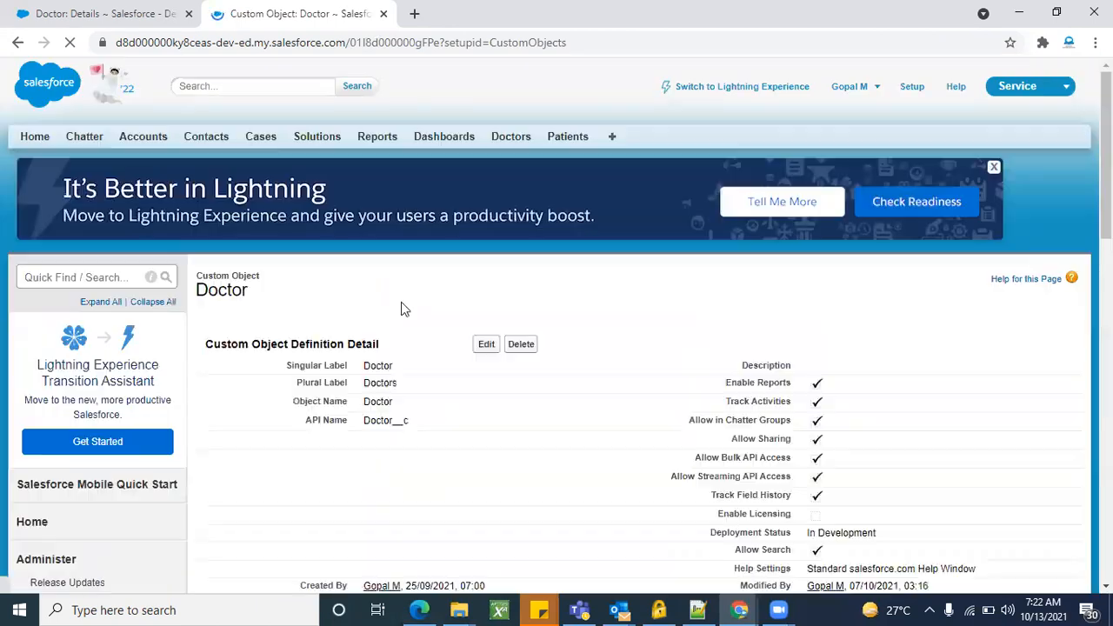
{"action": "scroll", "coordinate": [492, 406], "scroll_direction": "down", "scroll_amount": 7}
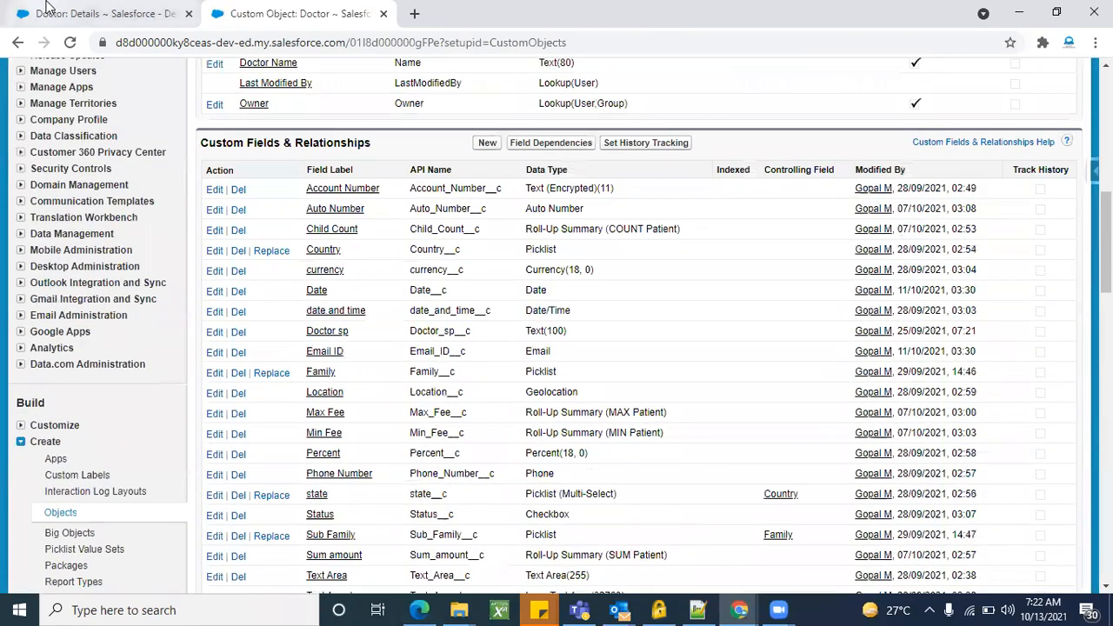
{"action": "left_click", "coordinate": [48, 7]}
{"action": "left_click", "coordinate": [70, 41]}
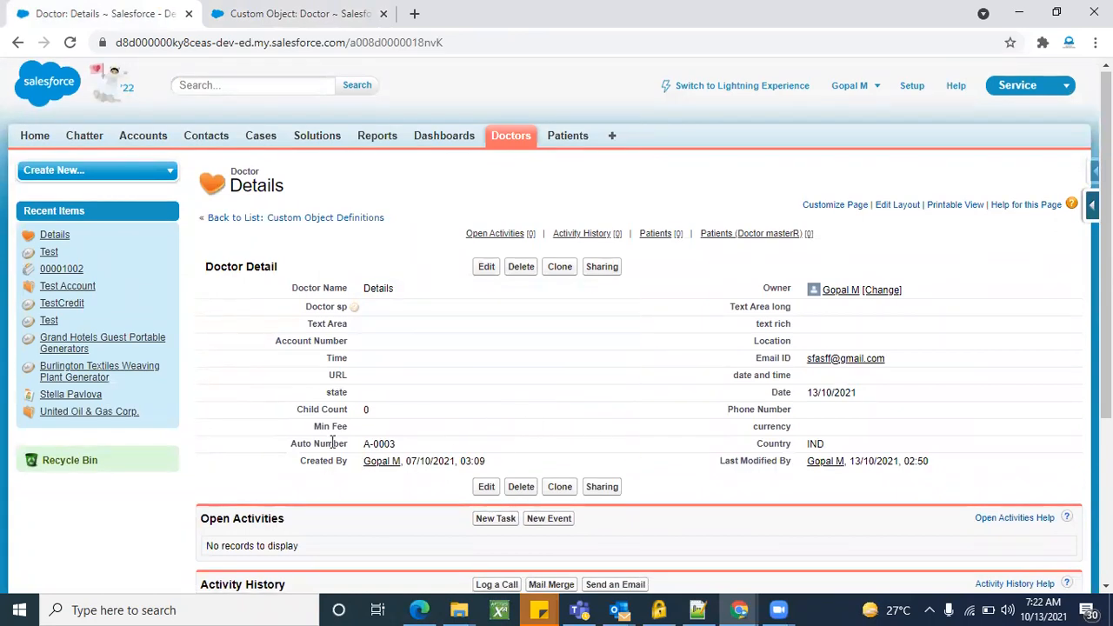
{"action": "scroll", "coordinate": [333, 444], "scroll_direction": "down", "scroll_amount": 2}
{"action": "scroll", "coordinate": [393, 186], "scroll_direction": "up", "scroll_amount": 1}
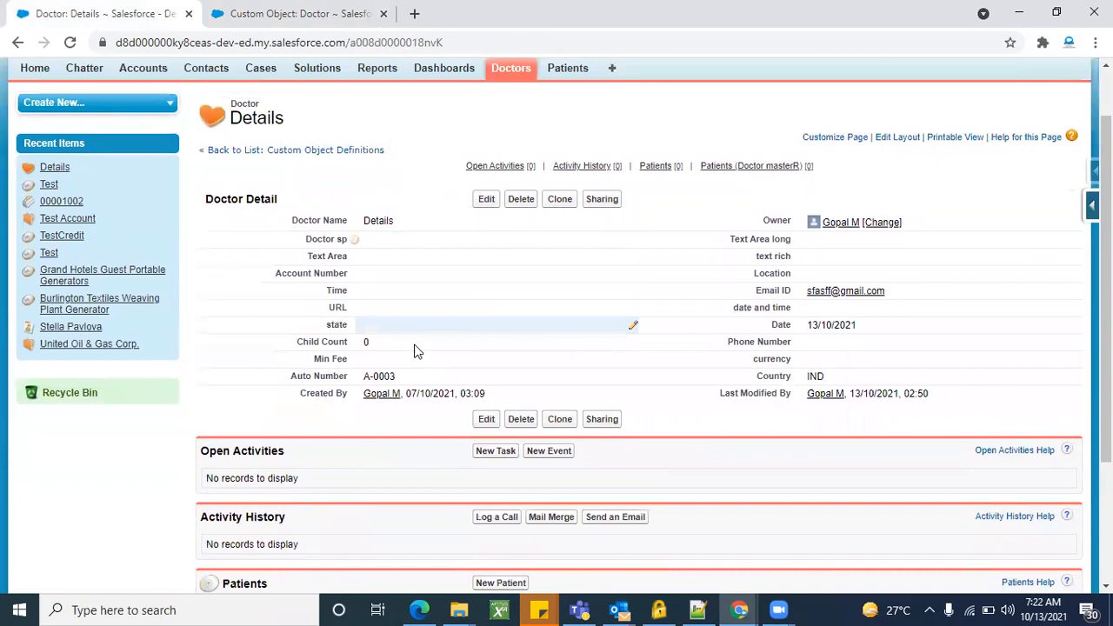
Step: Reopen the Doctor Layout for editing from the Doctor object's page layouts
{"action": "left_click", "coordinate": [300, 13]}
{"action": "scroll", "coordinate": [370, 356], "scroll_direction": "down", "scroll_amount": 10}
{"action": "scroll", "coordinate": [370, 356], "scroll_direction": "down", "scroll_amount": 2}
{"action": "scroll", "coordinate": [368, 355], "scroll_direction": "up", "scroll_amount": 3}
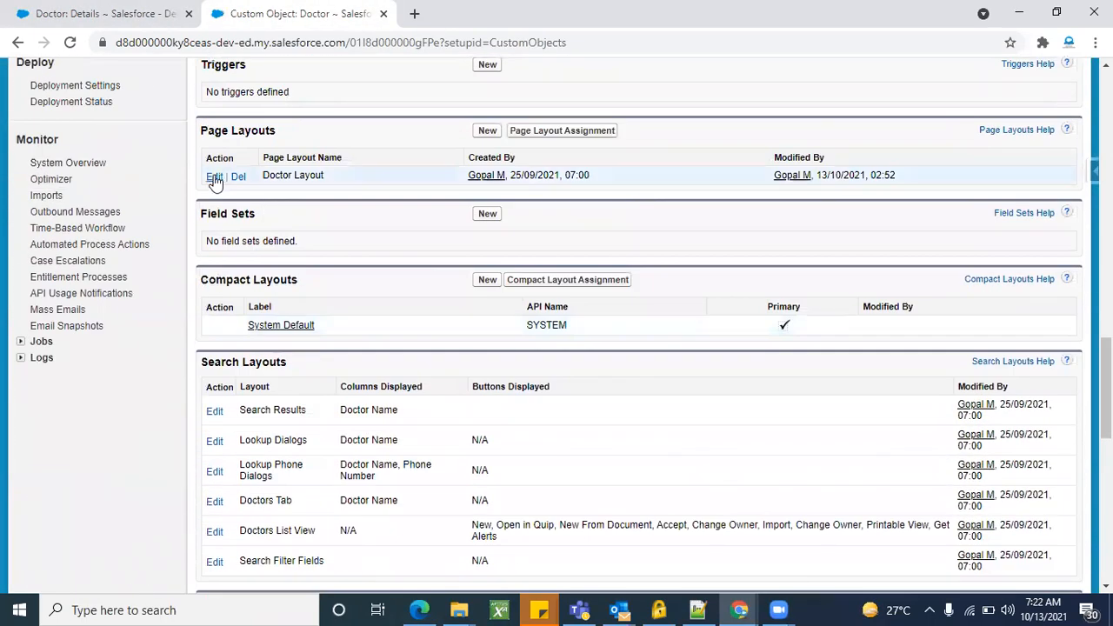
{"action": "left_click", "coordinate": [214, 177]}
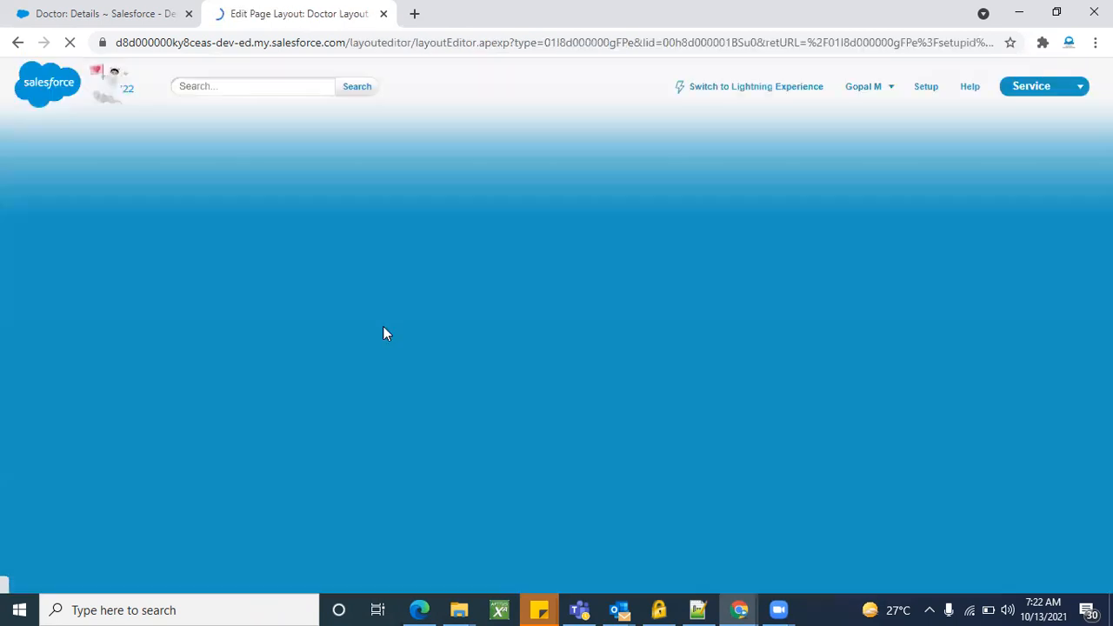
Step: Add a new section above the Information section and name it Doctor Information
{"action": "scroll", "coordinate": [671, 416], "scroll_direction": "down", "scroll_amount": 5}
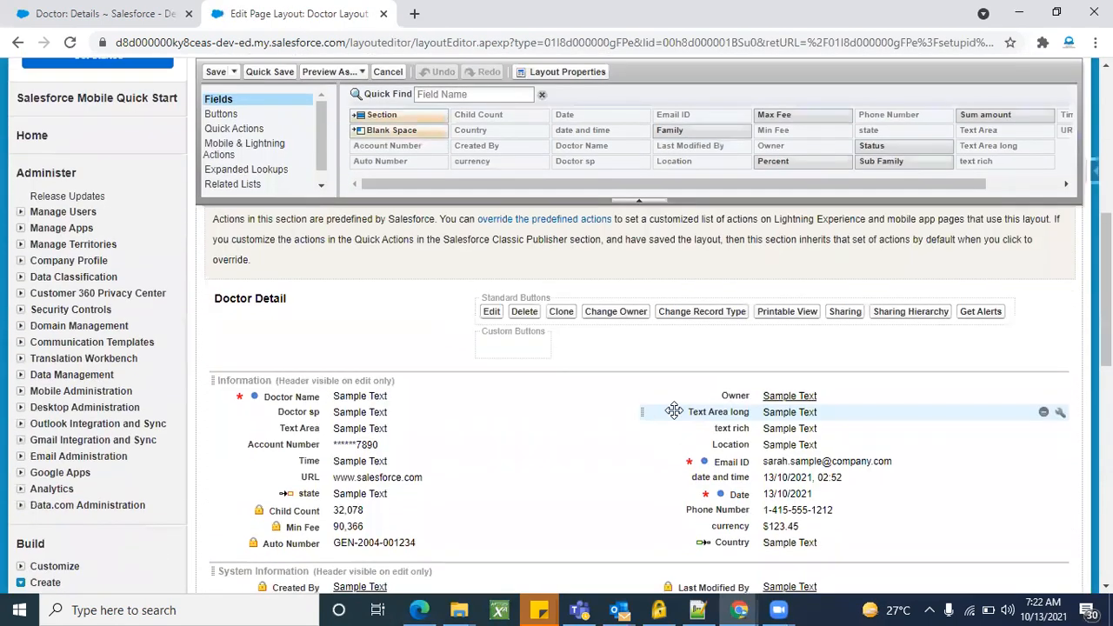
{"action": "scroll", "coordinate": [513, 372], "scroll_direction": "down", "scroll_amount": 1}
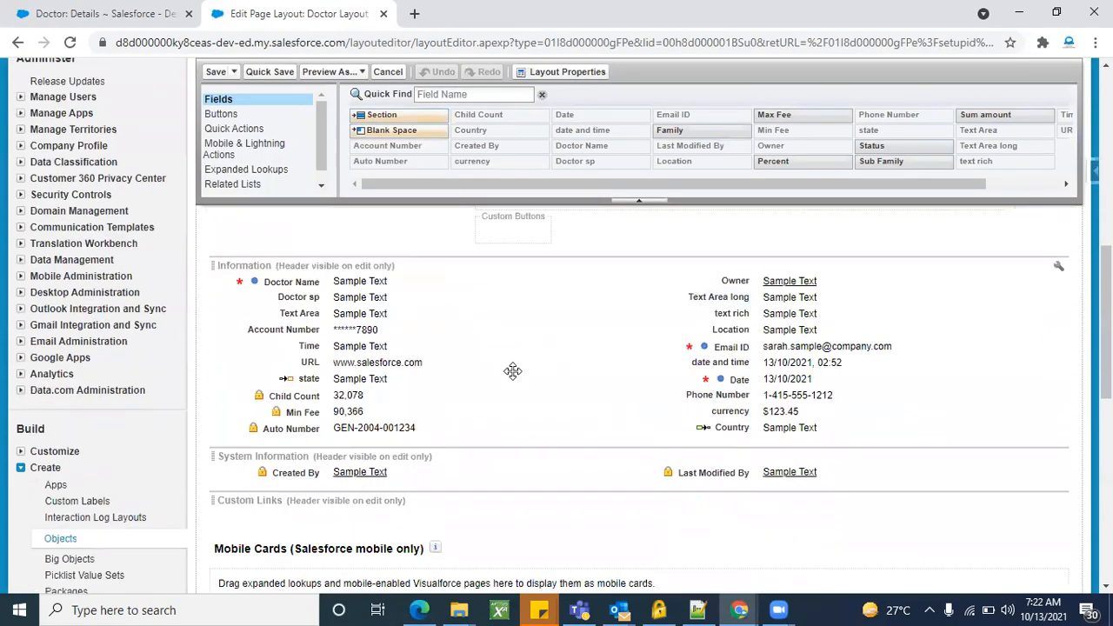
{"action": "scroll", "coordinate": [513, 372], "scroll_direction": "down", "scroll_amount": 1}
{"action": "left_click_drag", "start_coordinate": [403, 116], "coordinate": [410, 374]}
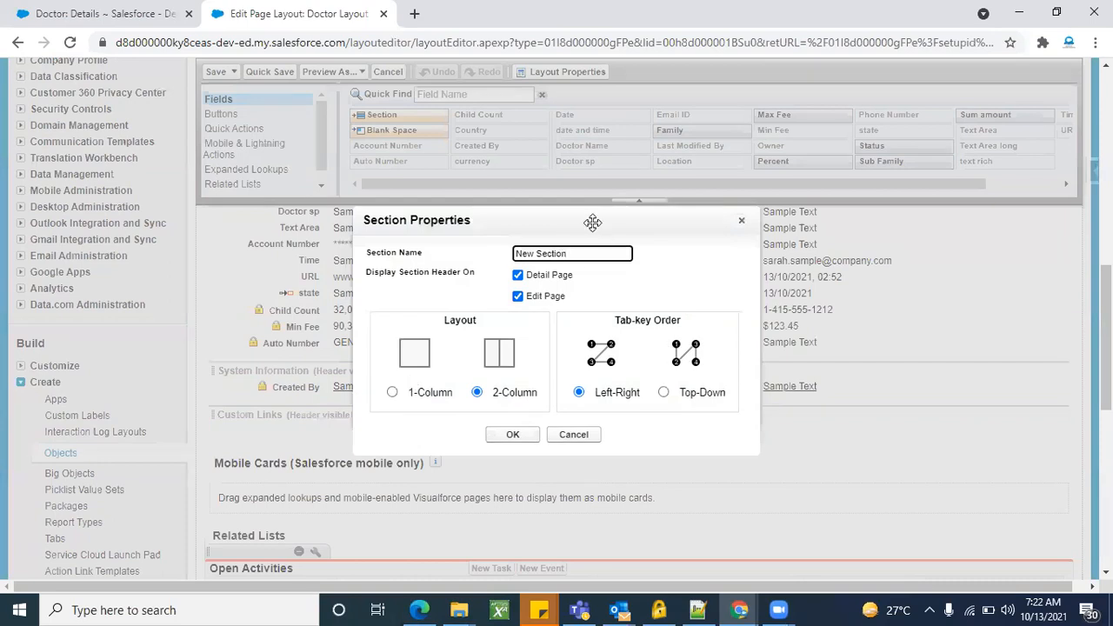
{"action": "key", "text": "ctrl+shift+Left"}
{"action": "key", "text": "ctrl+shift+Left"}
{"action": "key", "text": "BackSpace"}
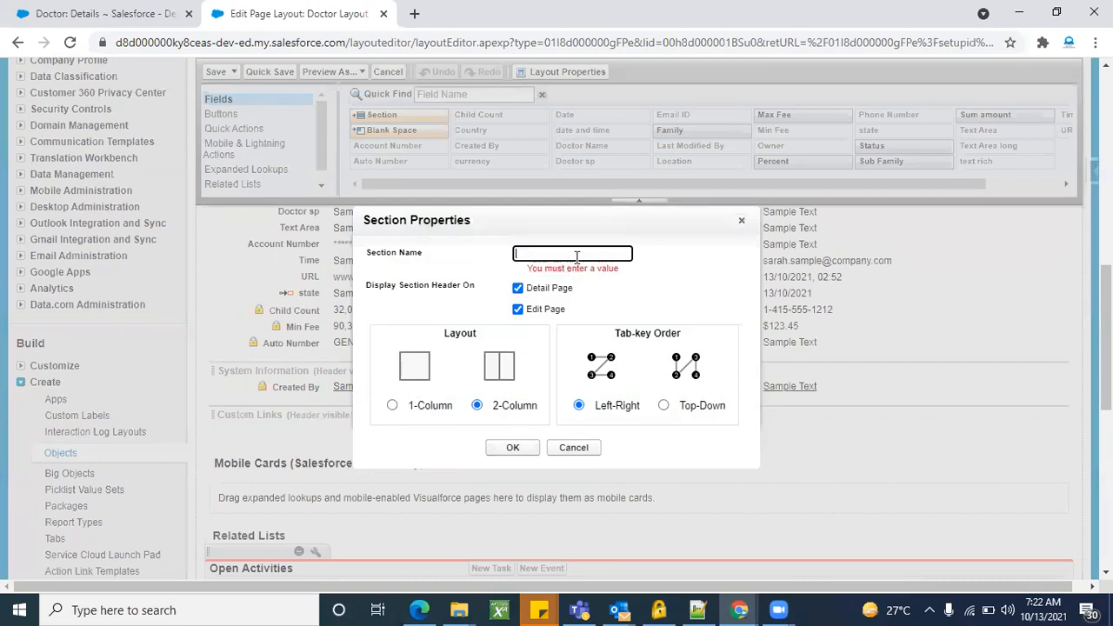
{"action": "type", "text": "Inform"}
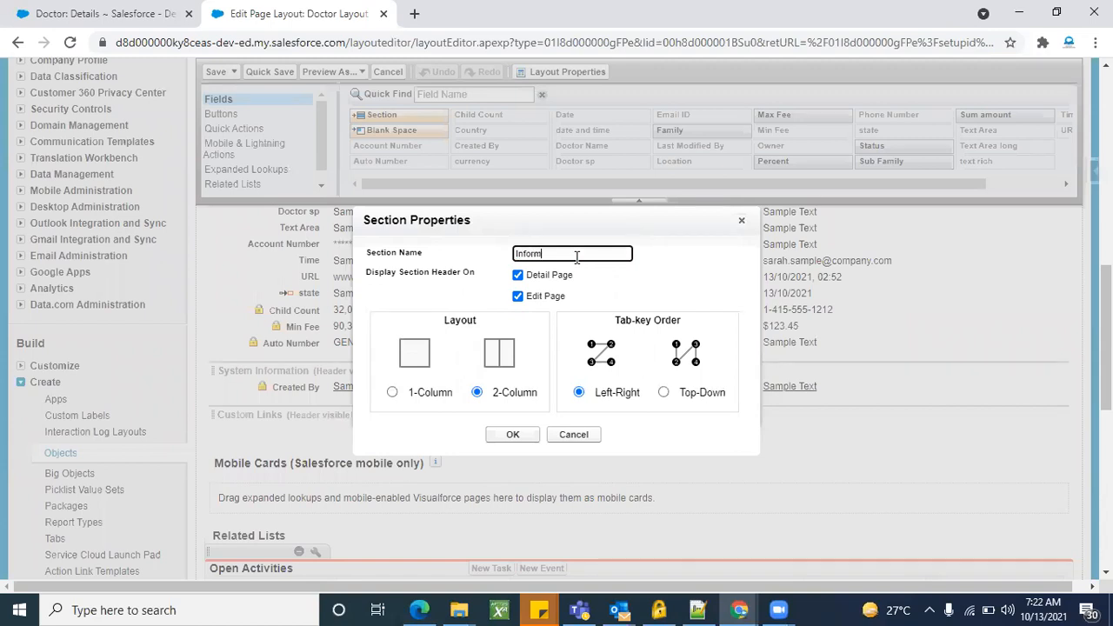
{"action": "type", "text": "Doct"}
{"action": "right_click", "coordinate": [580, 259]}
{"action": "left_click", "coordinate": [608, 269]}
Step: Give the Doctor Information section a 2-Column layout with Top-Down tab-key order and create it
{"action": "left_click", "coordinate": [394, 393]}
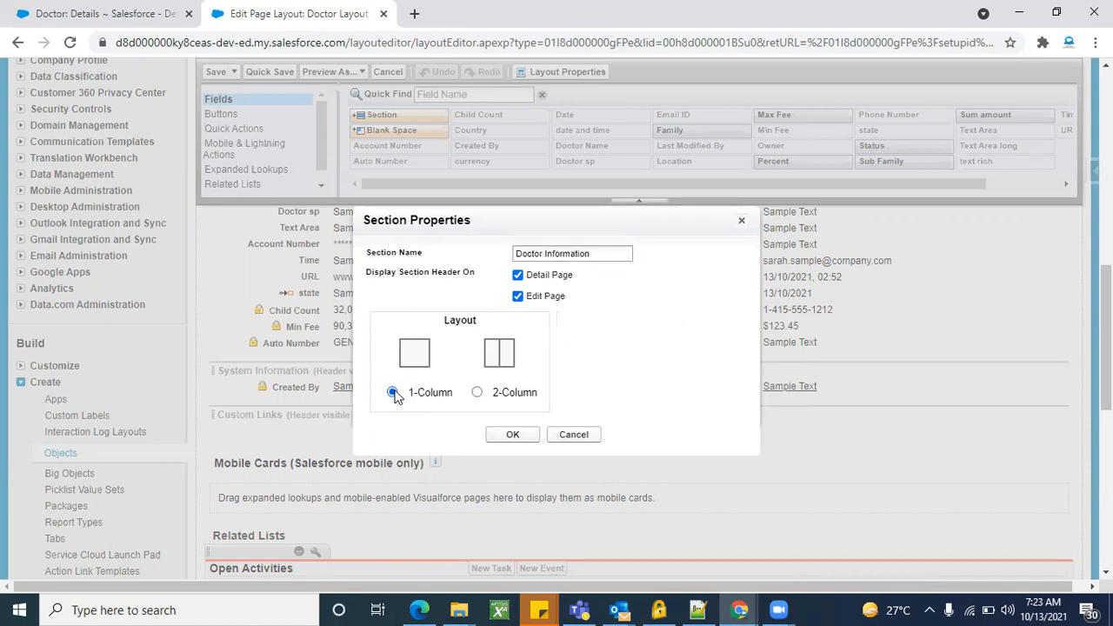
{"action": "left_click", "coordinate": [477, 393]}
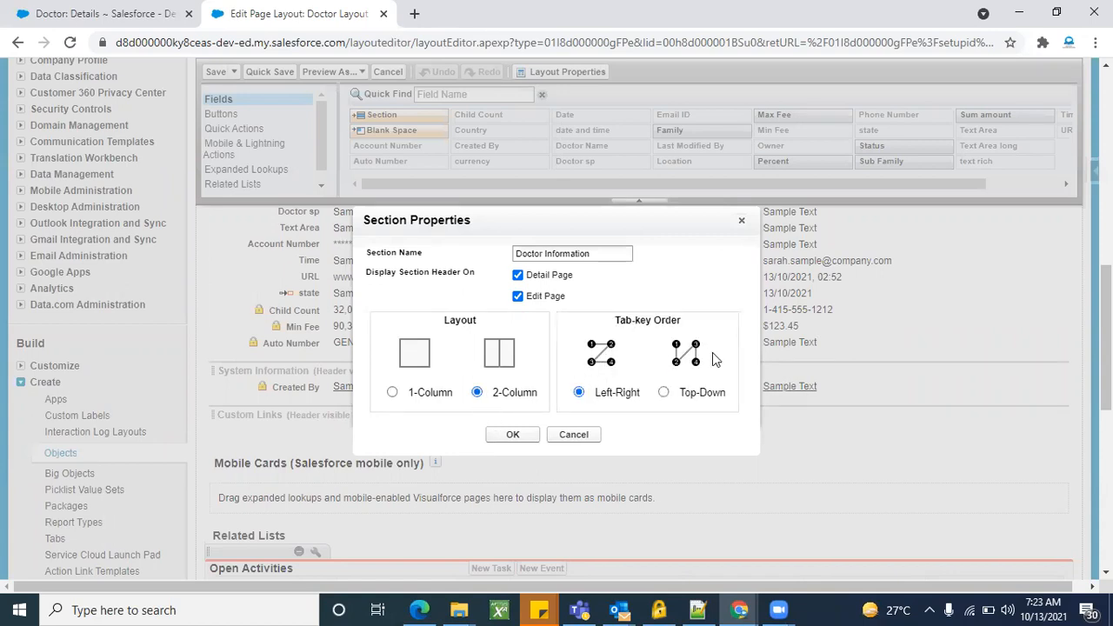
{"action": "left_click", "coordinate": [664, 393]}
{"action": "left_click", "coordinate": [512, 435]}
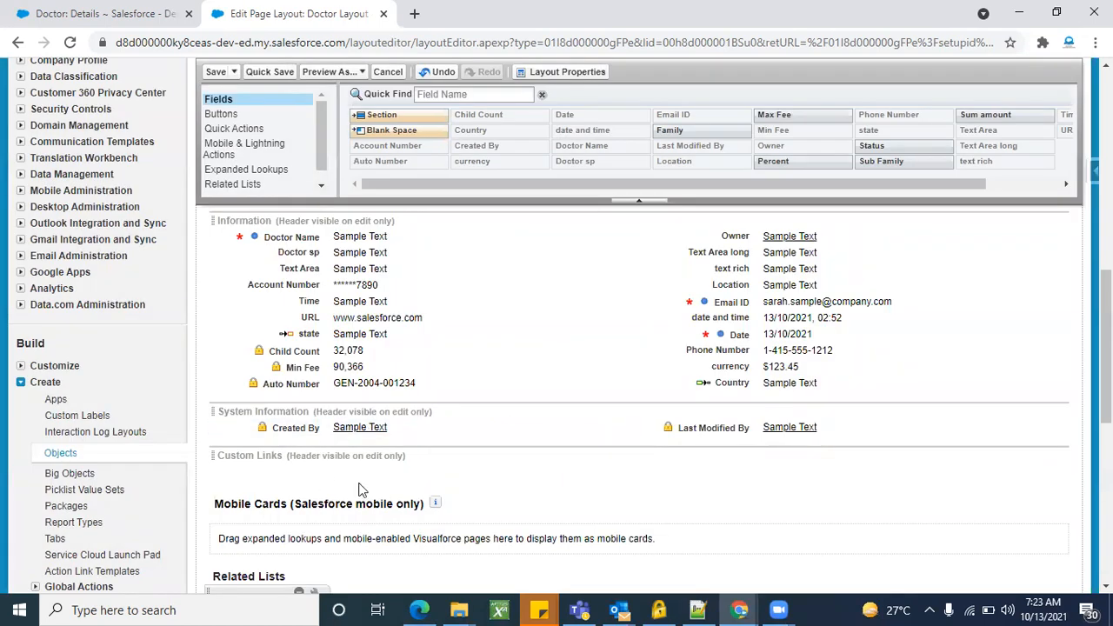
Step: Move the Doctor Information section below the System Information section
{"action": "scroll", "coordinate": [482, 477], "scroll_direction": "down", "scroll_amount": 1}
{"action": "scroll", "coordinate": [482, 474], "scroll_direction": "up", "scroll_amount": 2}
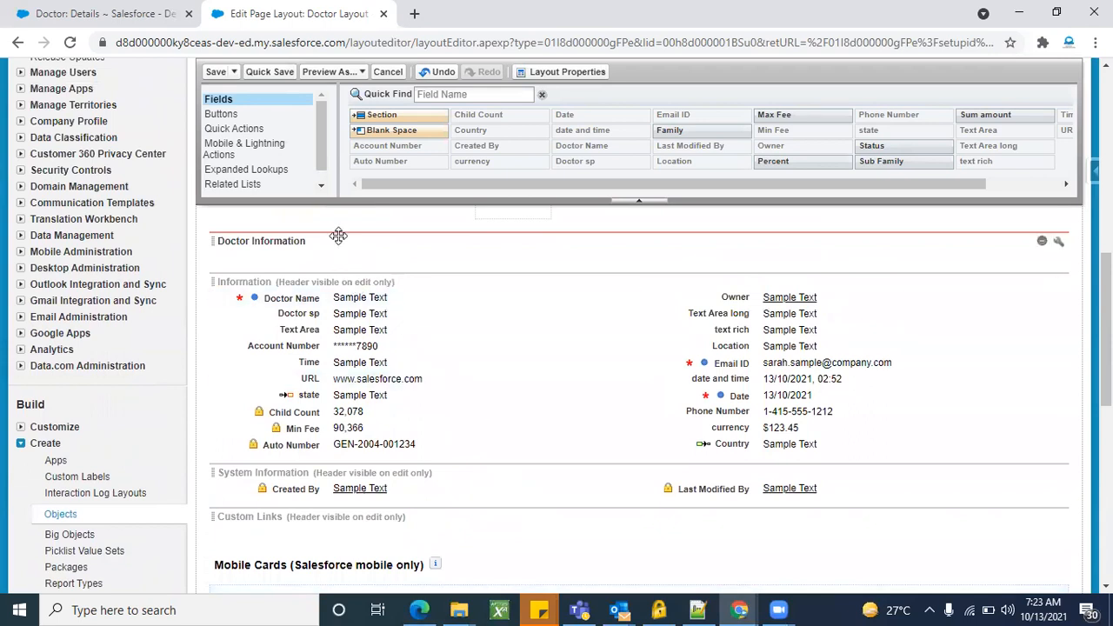
{"action": "left_click_drag", "start_coordinate": [339, 236], "coordinate": [331, 495]}
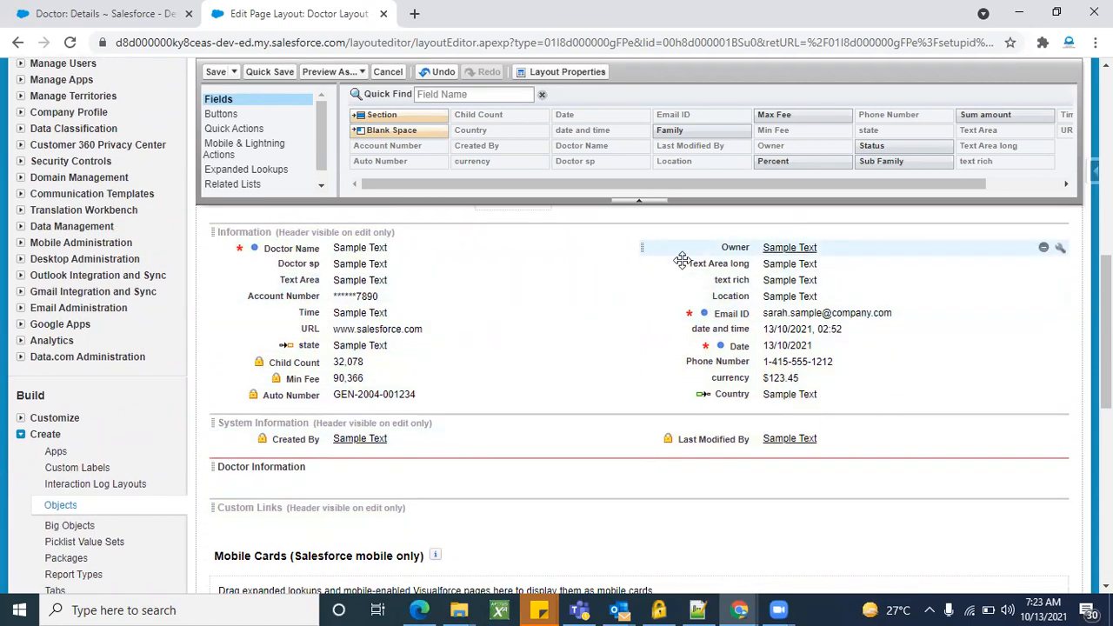
Step: Move Account Number, Date, and date and time into the first column of Doctor Information, and URL, Time and state into the second
{"action": "left_click_drag", "start_coordinate": [370, 296], "coordinate": [353, 477]}
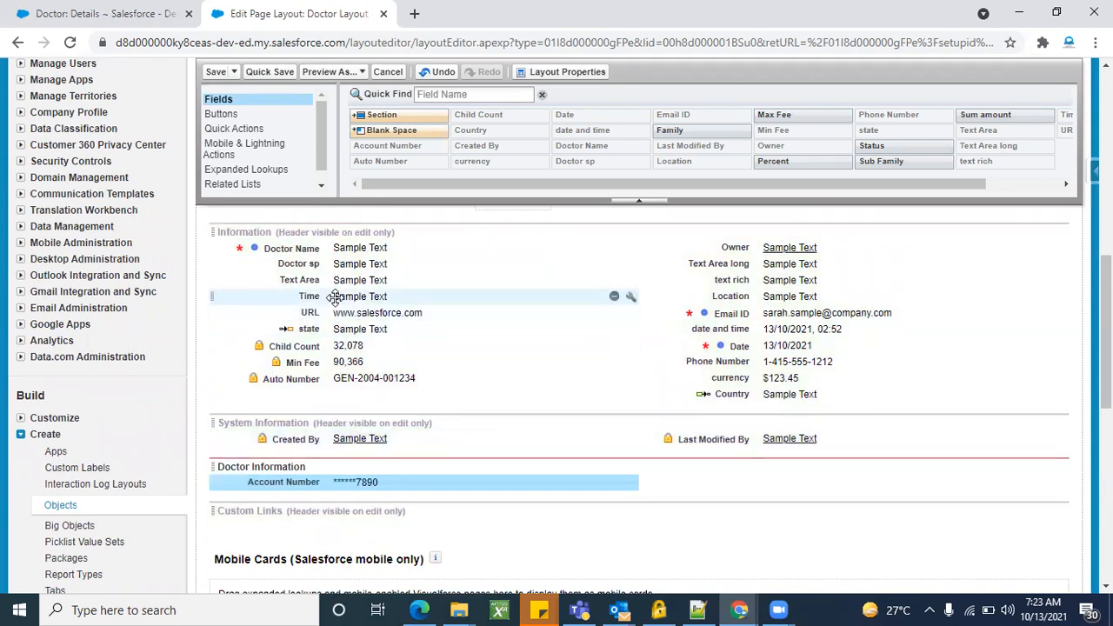
{"action": "left_click_drag", "start_coordinate": [374, 313], "coordinate": [679, 468]}
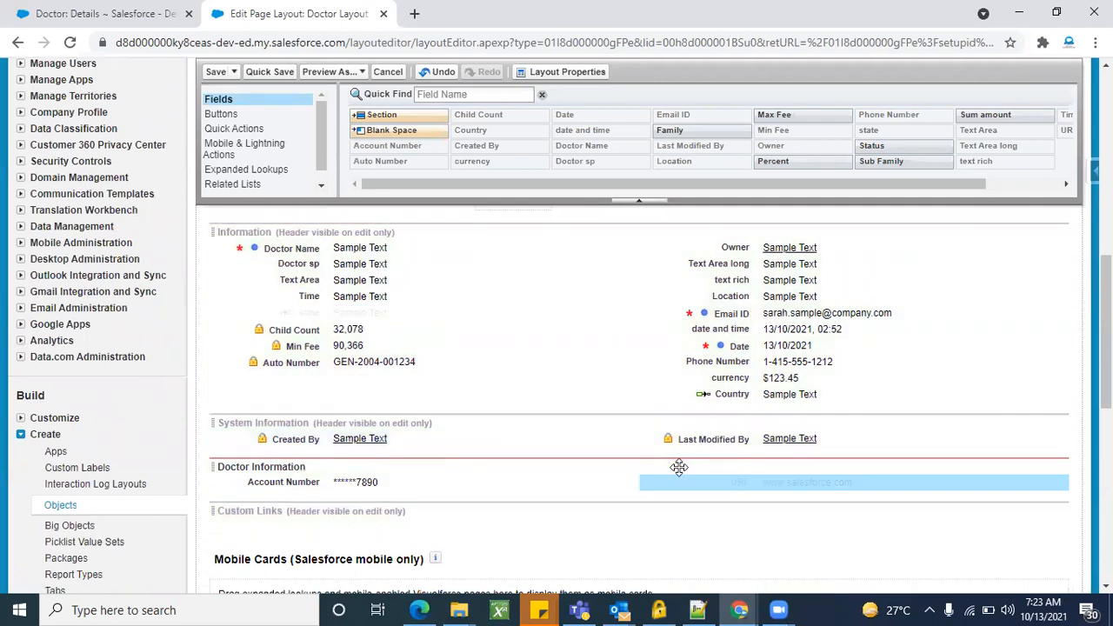
{"action": "left_click_drag", "start_coordinate": [760, 346], "coordinate": [348, 497]}
{"action": "left_click_drag", "start_coordinate": [600, 295], "coordinate": [806, 481]}
{"action": "left_click_drag", "start_coordinate": [761, 329], "coordinate": [357, 500]}
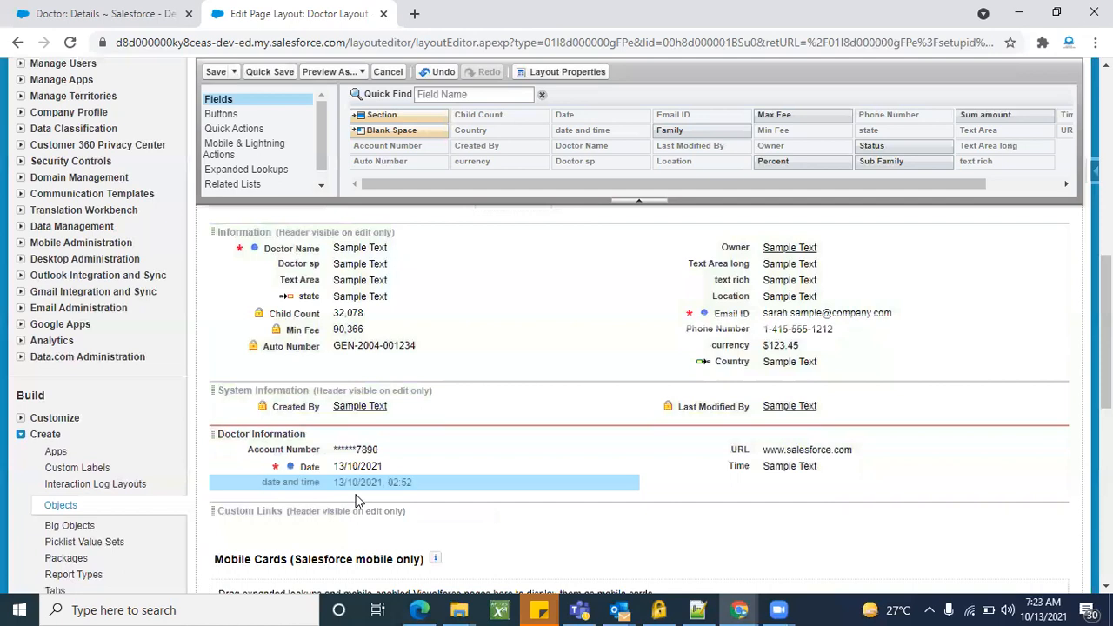
{"action": "left_click_drag", "start_coordinate": [348, 296], "coordinate": [765, 480]}
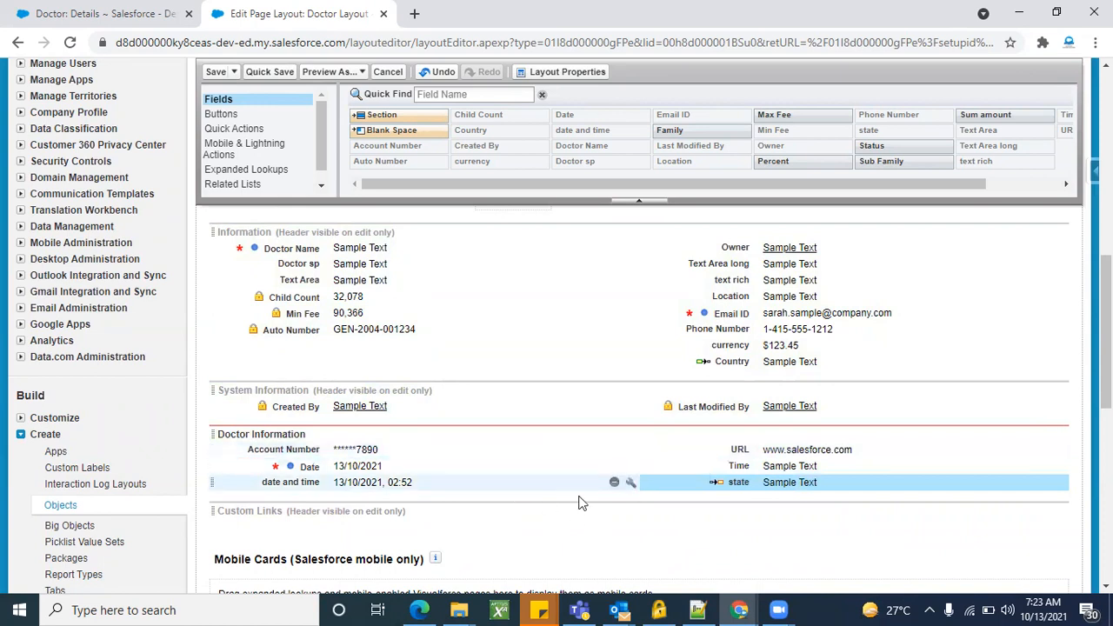
Step: Add a two-column section named System Information directly above the Doctor Information section
{"action": "left_click_drag", "start_coordinate": [407, 115], "coordinate": [401, 438]}
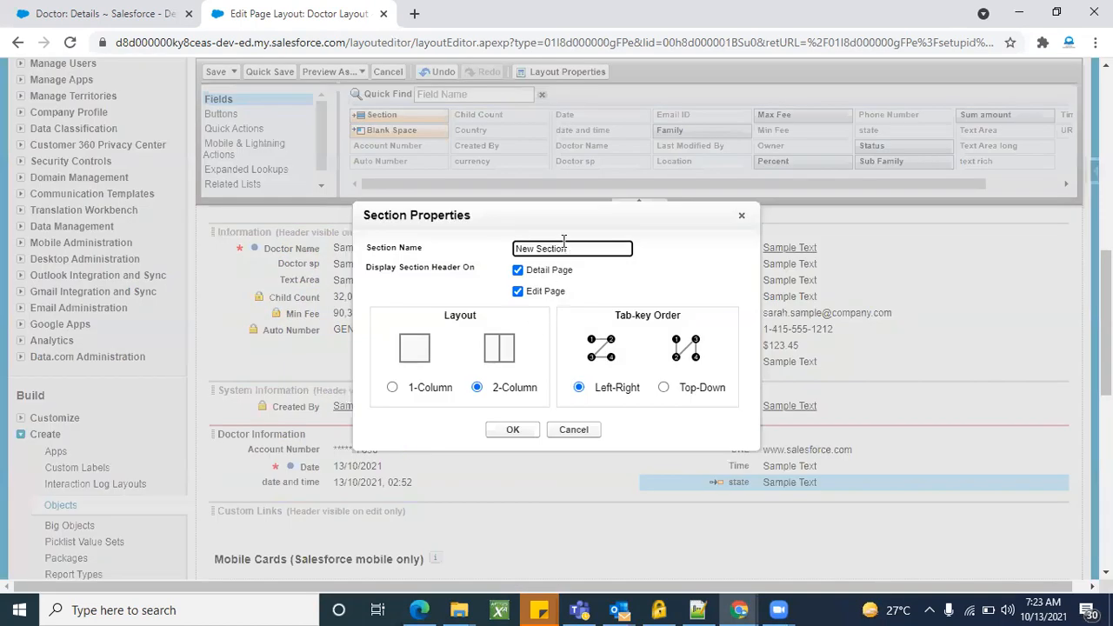
{"action": "key", "text": "ctrl+a"}
{"action": "key", "text": "BackSpace"}
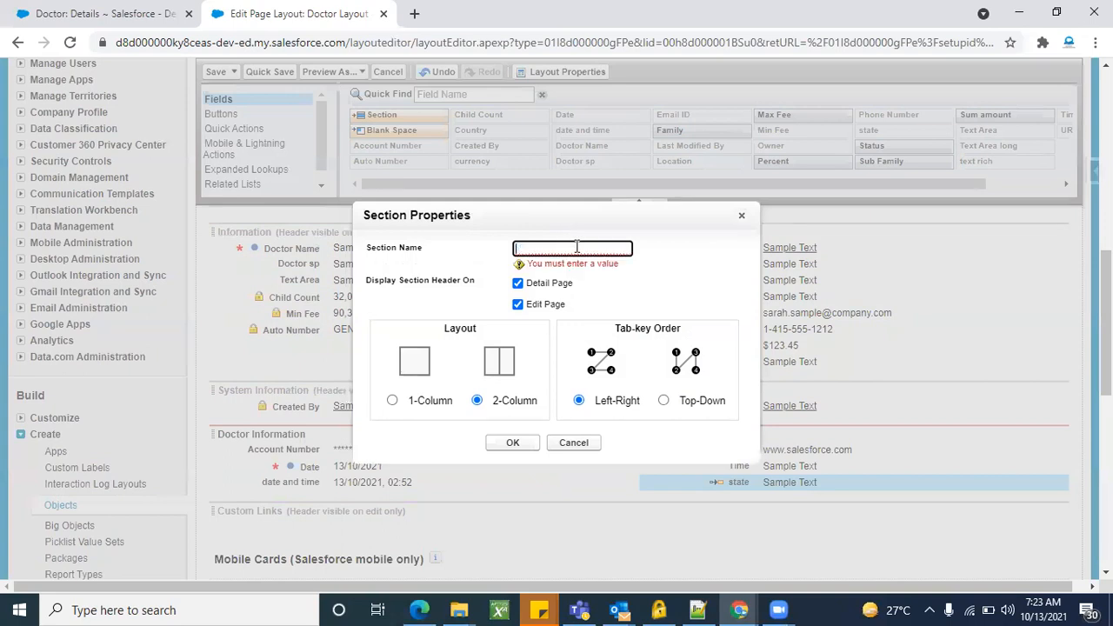
{"action": "type", "text": "System INformation"}
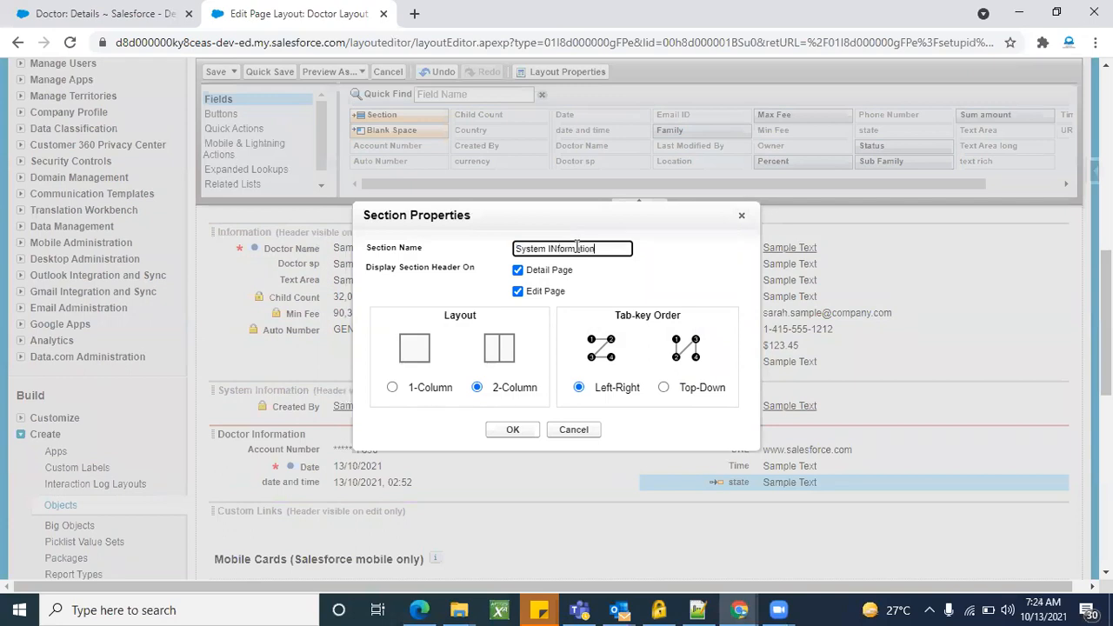
{"action": "right_click", "coordinate": [577, 247]}
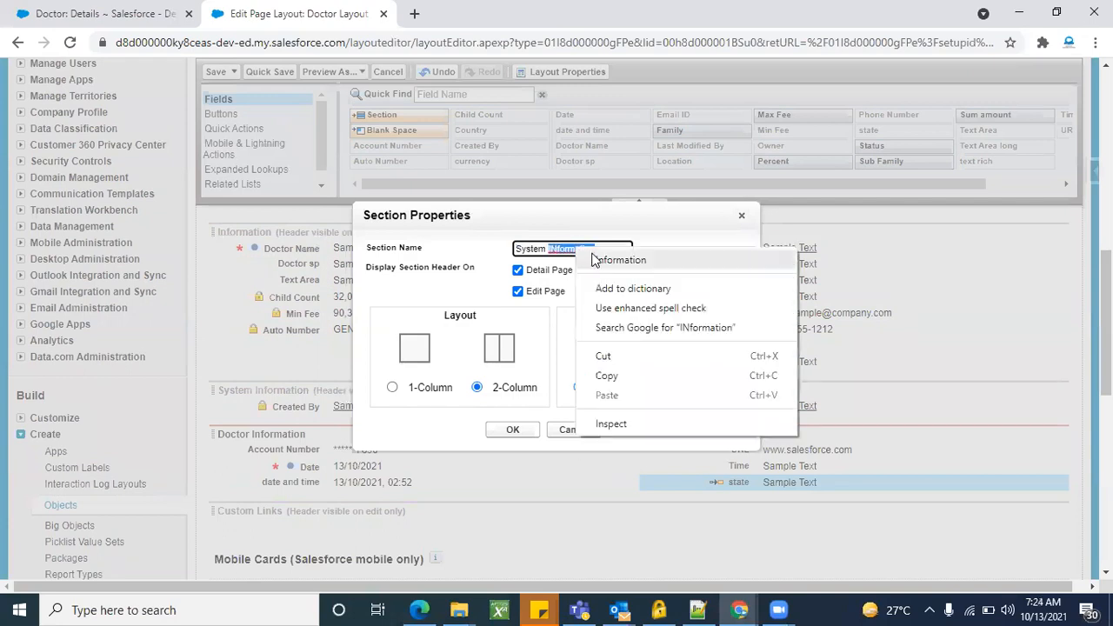
{"action": "left_click", "coordinate": [613, 258]}
{"action": "left_click", "coordinate": [512, 430]}
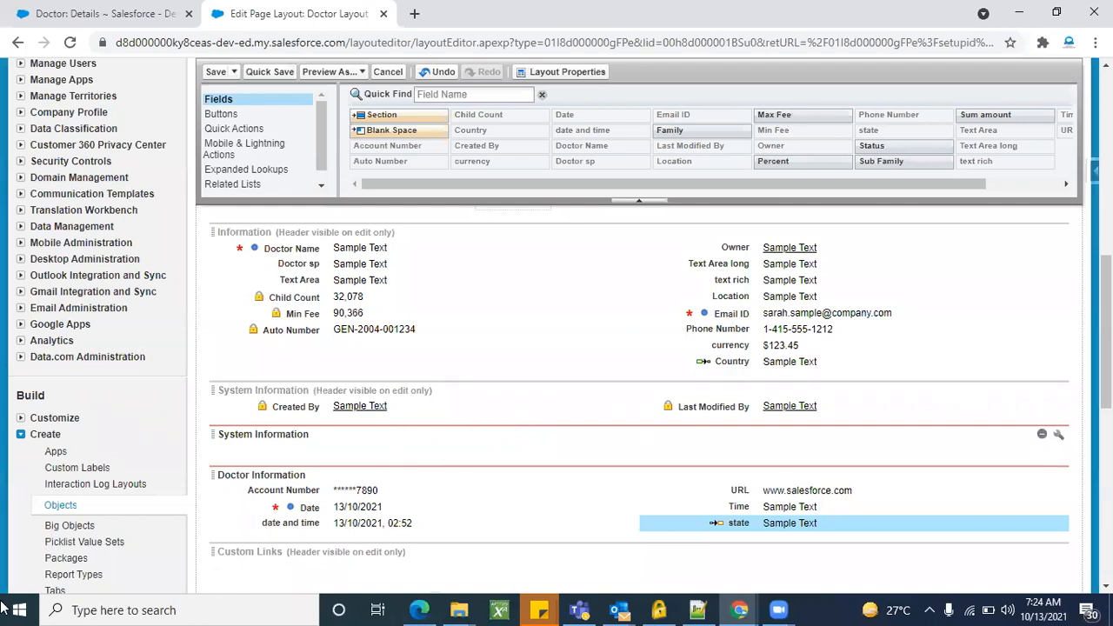
{"action": "key", "text": "super"}
{"action": "left_click", "coordinate": [551, 403]}
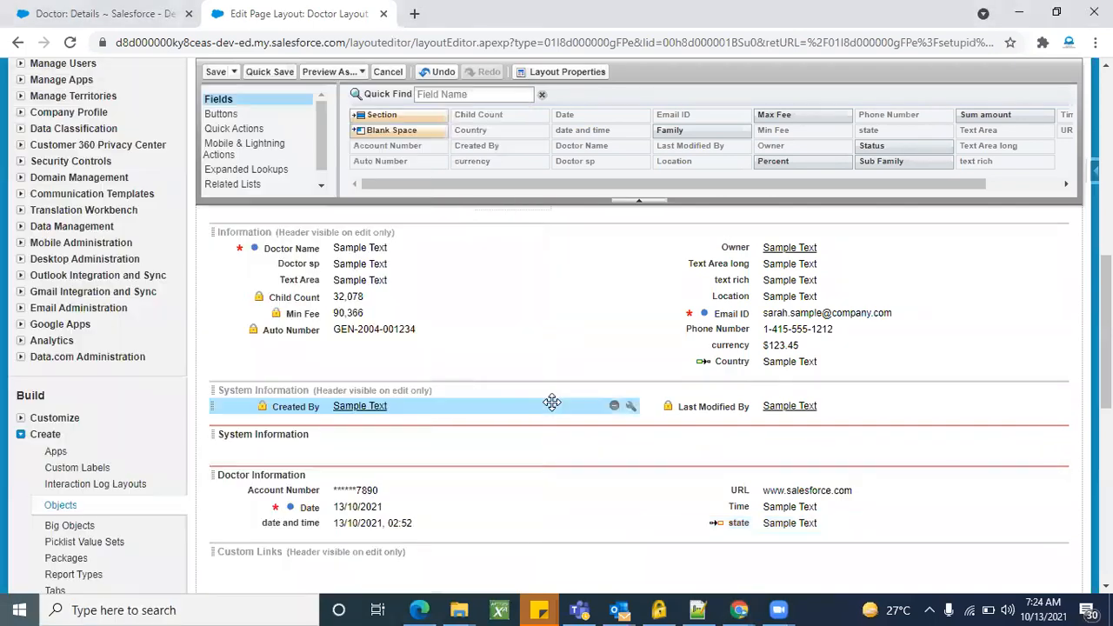
Step: Move the new System Information section below Doctor Information, and move Created By and Last Modified By into it
{"action": "scroll", "coordinate": [552, 403], "scroll_direction": "down", "scroll_amount": 1}
{"action": "left_click_drag", "start_coordinate": [415, 328], "coordinate": [415, 454]}
{"action": "left_click_drag", "start_coordinate": [309, 308], "coordinate": [313, 417]}
{"action": "left_click_drag", "start_coordinate": [684, 309], "coordinate": [734, 414]}
Step: Move the Owner field from the Information section to above Last Modified By in the new System Information section
{"action": "scroll", "coordinate": [606, 337], "scroll_direction": "up", "scroll_amount": 2}
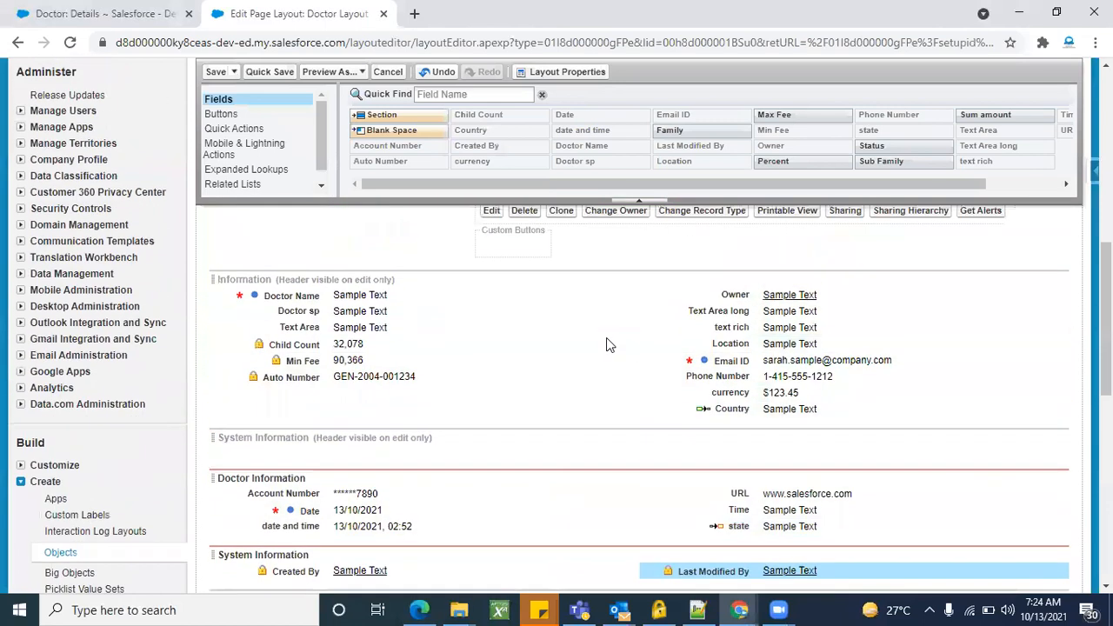
{"action": "left_click_drag", "start_coordinate": [750, 298], "coordinate": [757, 562]}
{"action": "scroll", "coordinate": [674, 465], "scroll_direction": "down", "scroll_amount": 2}
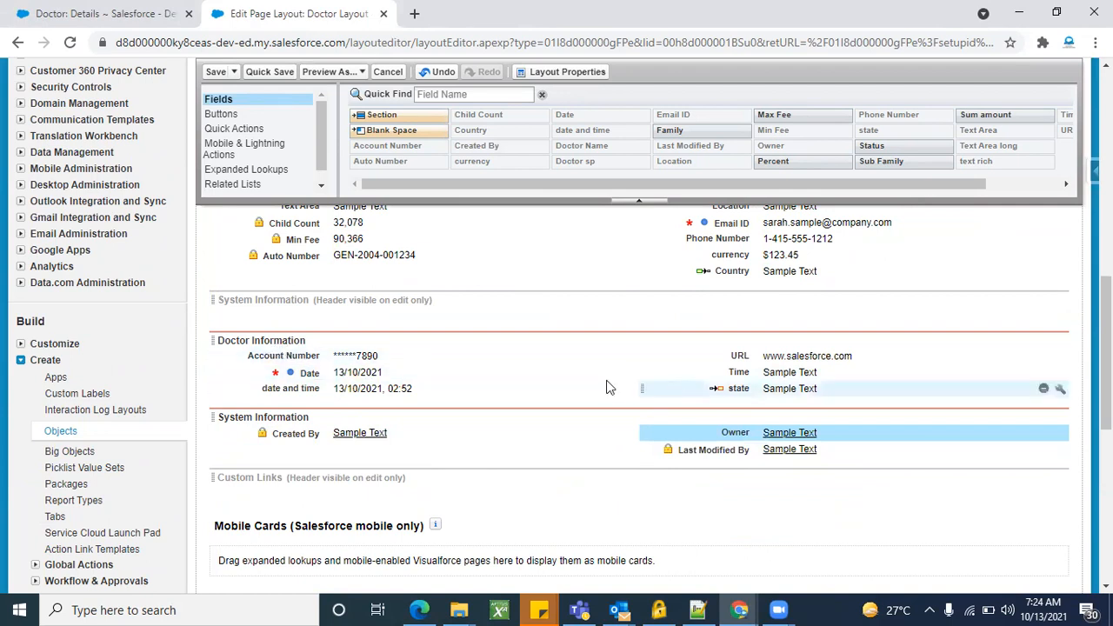
Step: Add a two-column section named Add Information below the Custom Links section
{"action": "scroll", "coordinate": [510, 392], "scroll_direction": "up", "scroll_amount": 2}
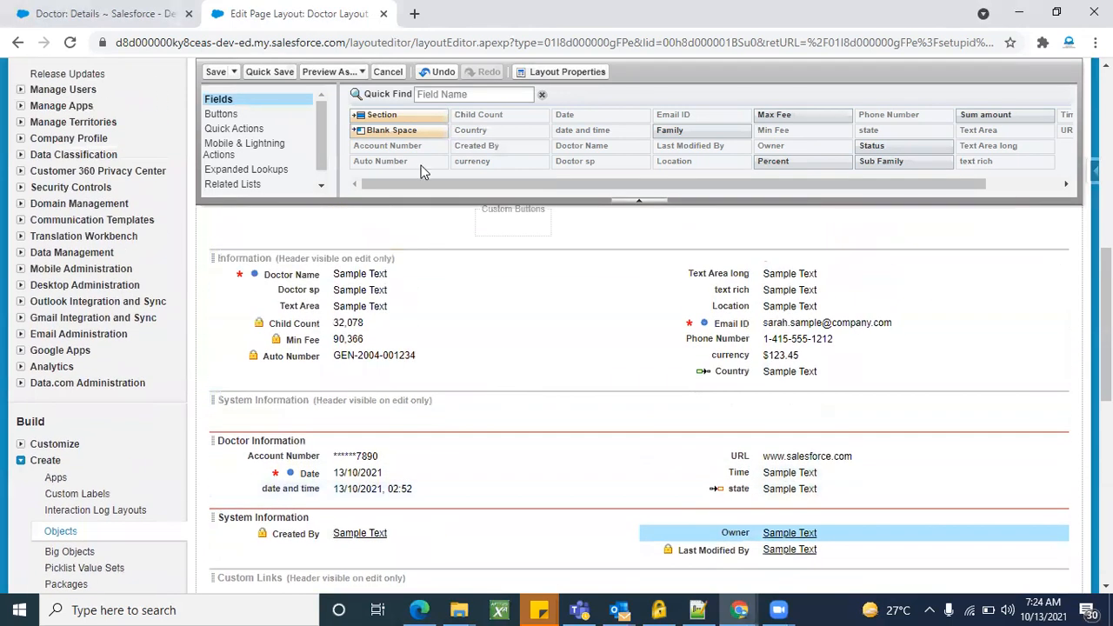
{"action": "scroll", "coordinate": [542, 390], "scroll_direction": "down", "scroll_amount": 4}
{"action": "left_click_drag", "start_coordinate": [412, 114], "coordinate": [378, 420]}
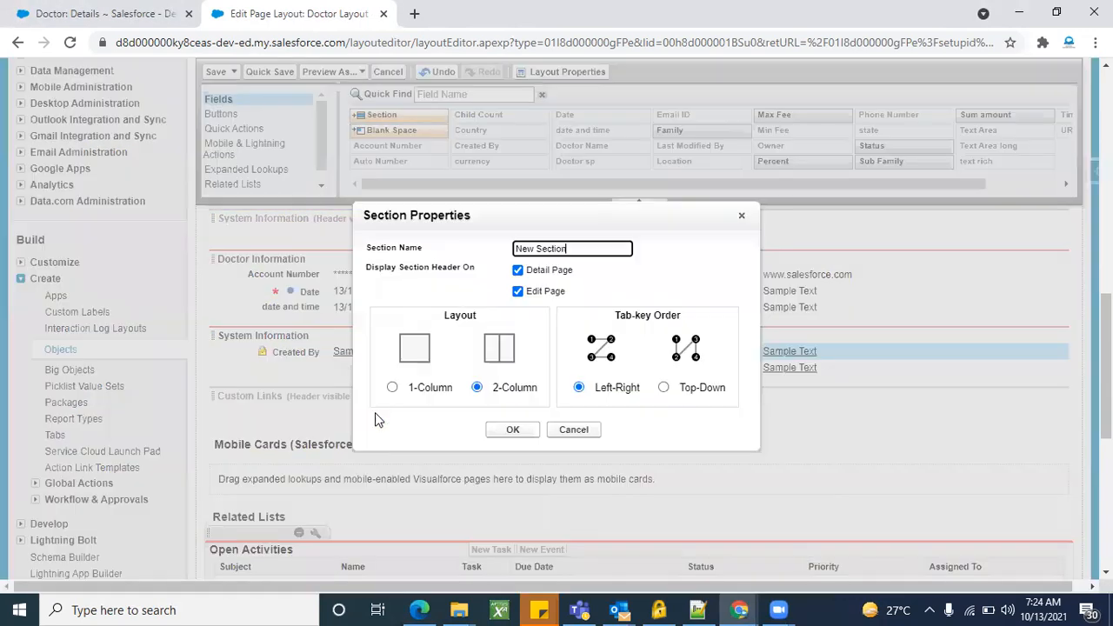
{"action": "triple_click", "coordinate": [594, 248]}
{"action": "key", "text": "BackSpace"}
{"action": "type", "text": "Add"}
{"action": "left_click", "coordinate": [490, 432]}
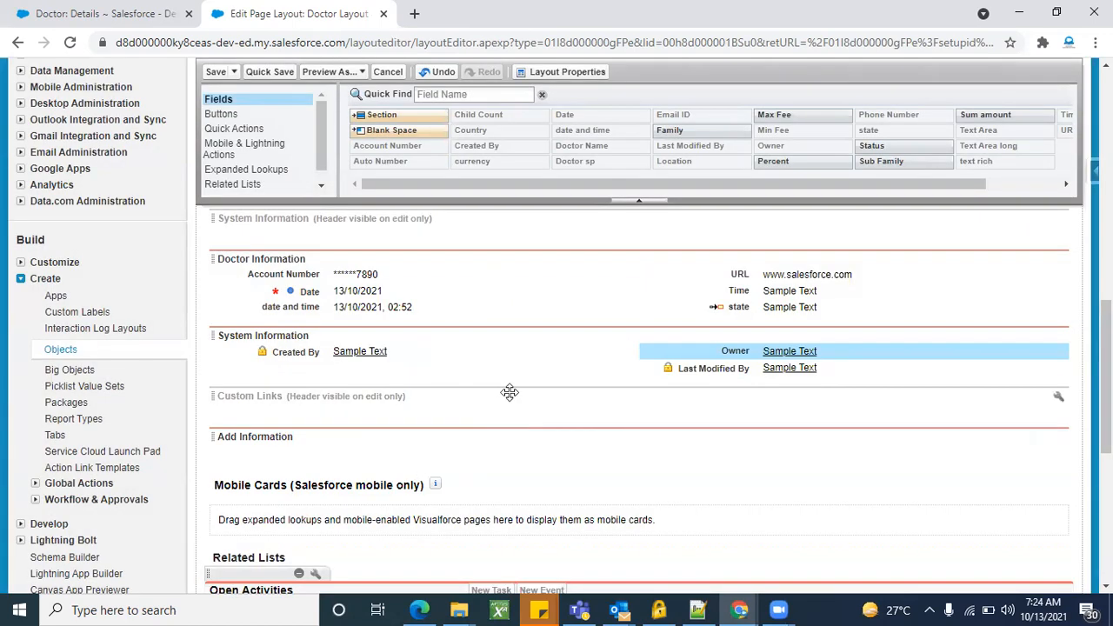
Step: Add Family, Sub Family and Max Fee to the first column of the Add Information section, and Percent, Status and Sum amount to the second
{"action": "scroll", "coordinate": [510, 392], "scroll_direction": "up", "scroll_amount": 3}
{"action": "scroll", "coordinate": [509, 391], "scroll_direction": "down", "scroll_amount": 3}
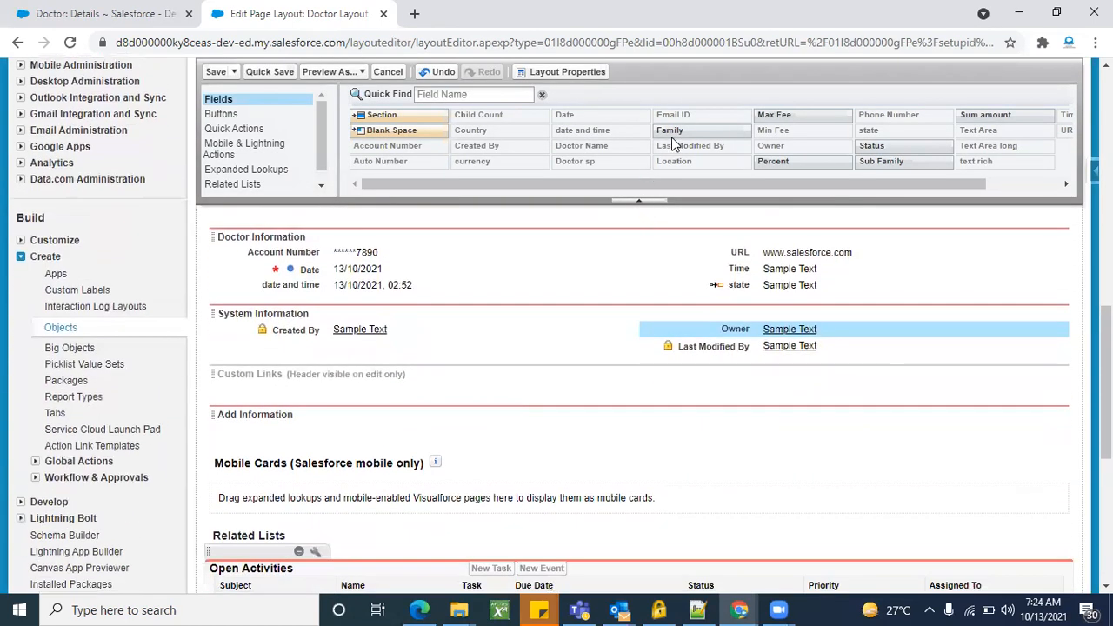
{"action": "left_click_drag", "start_coordinate": [672, 136], "coordinate": [406, 418]}
{"action": "left_click_drag", "start_coordinate": [810, 162], "coordinate": [800, 415]}
{"action": "left_click_drag", "start_coordinate": [870, 156], "coordinate": [418, 444]}
{"action": "left_click_drag", "start_coordinate": [880, 145], "coordinate": [840, 527]}
{"action": "left_click_drag", "start_coordinate": [1013, 115], "coordinate": [833, 466]}
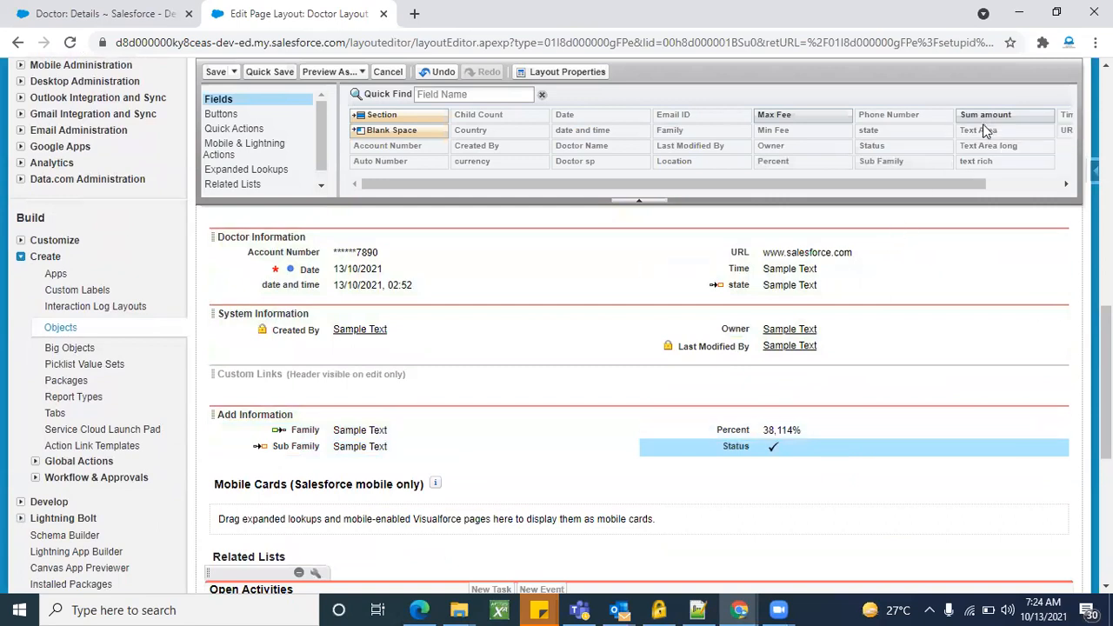
{"action": "left_click_drag", "start_coordinate": [994, 113], "coordinate": [792, 468]}
{"action": "left_click_drag", "start_coordinate": [643, 279], "coordinate": [398, 464]}
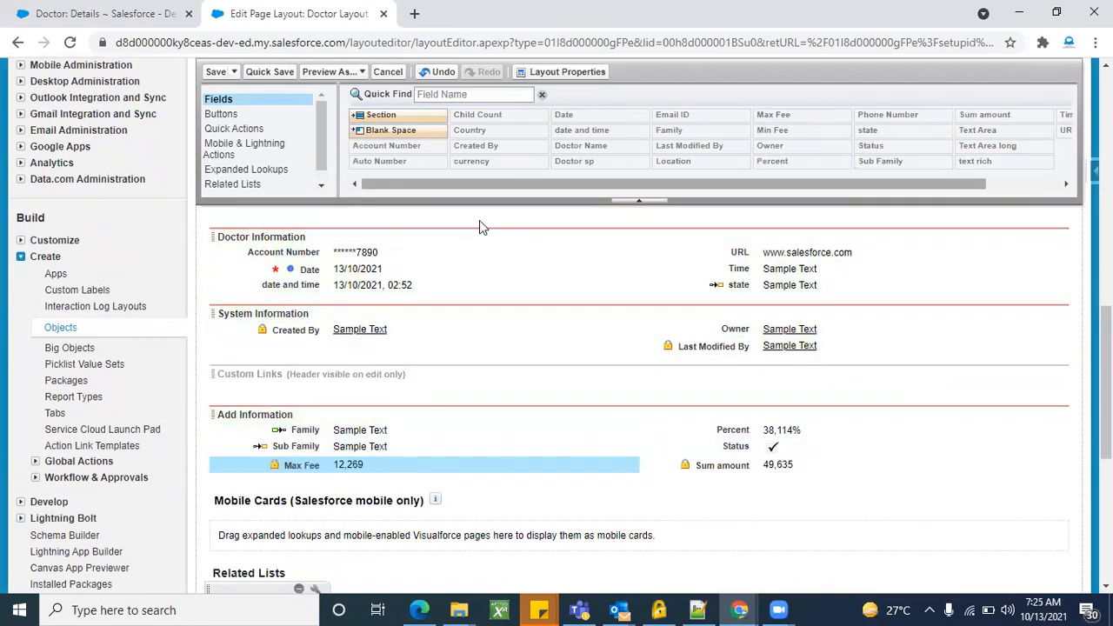
Step: Save the Doctor page layout and return to the Page Layouts list on the object's definition page
{"action": "scroll", "coordinate": [462, 377], "scroll_direction": "down", "scroll_amount": 2}
{"action": "scroll", "coordinate": [511, 350], "scroll_direction": "up", "scroll_amount": 3}
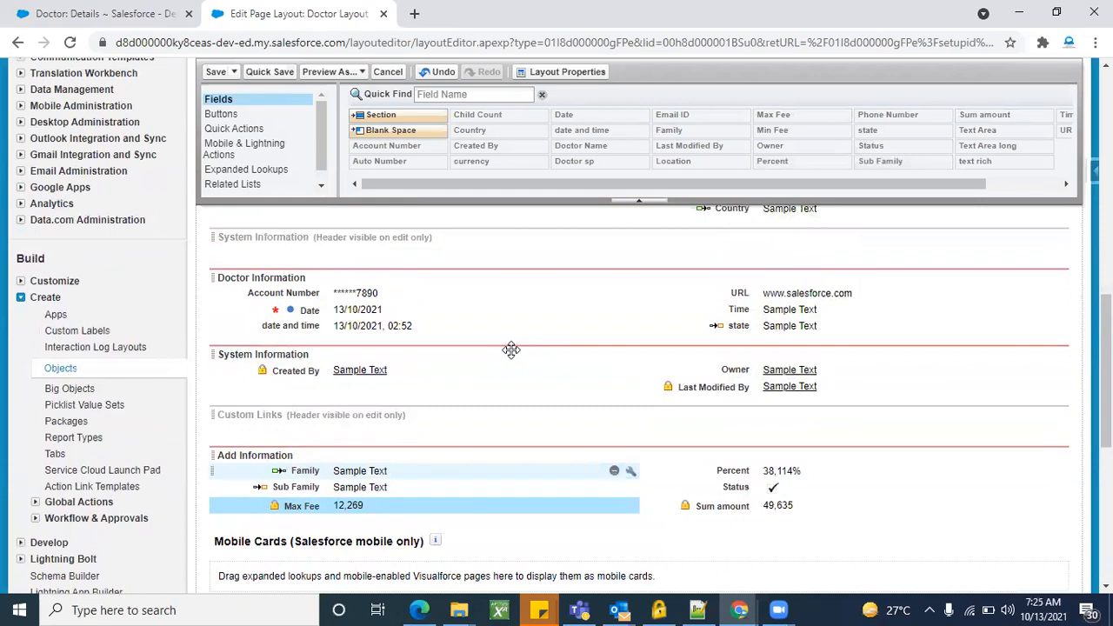
{"action": "scroll", "coordinate": [512, 350], "scroll_direction": "up", "scroll_amount": 1}
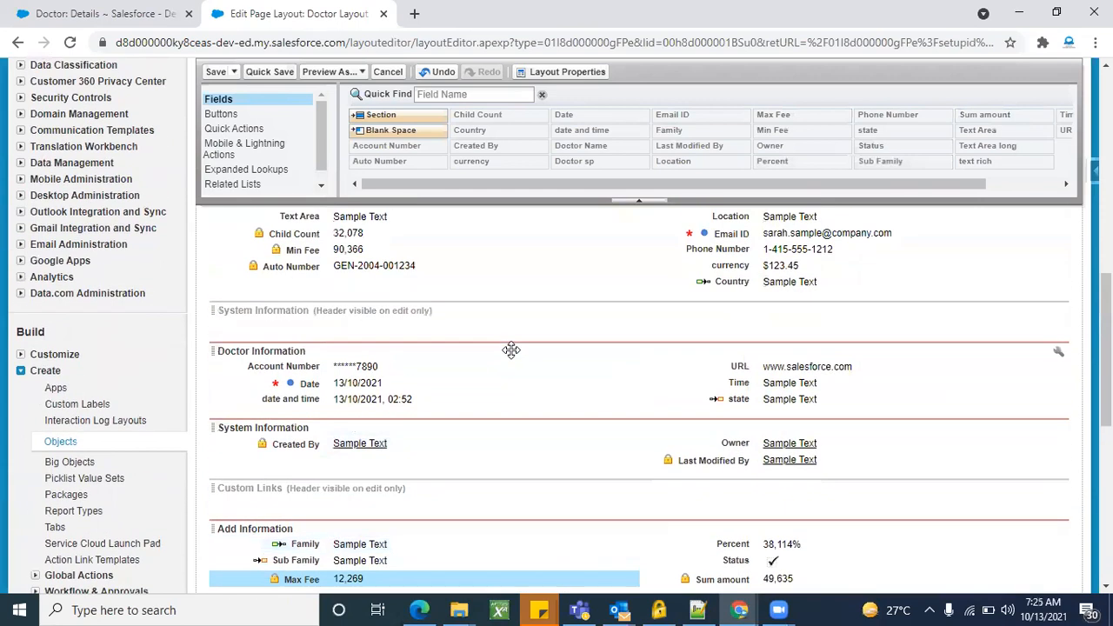
{"action": "left_click", "coordinate": [216, 75]}
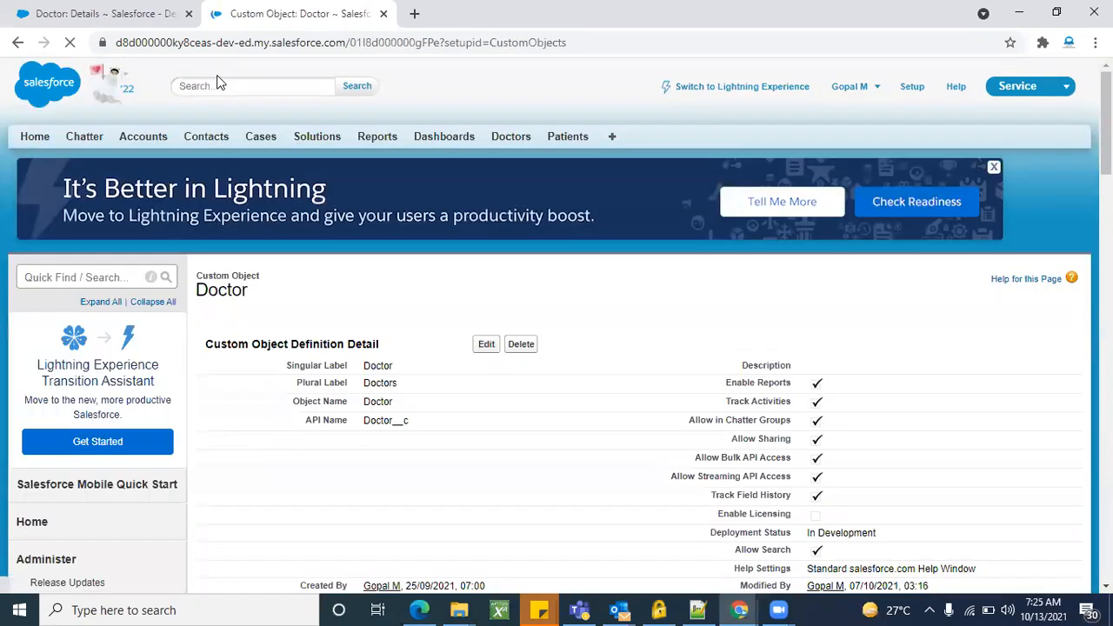
{"action": "scroll", "coordinate": [604, 422], "scroll_direction": "down", "scroll_amount": 12}
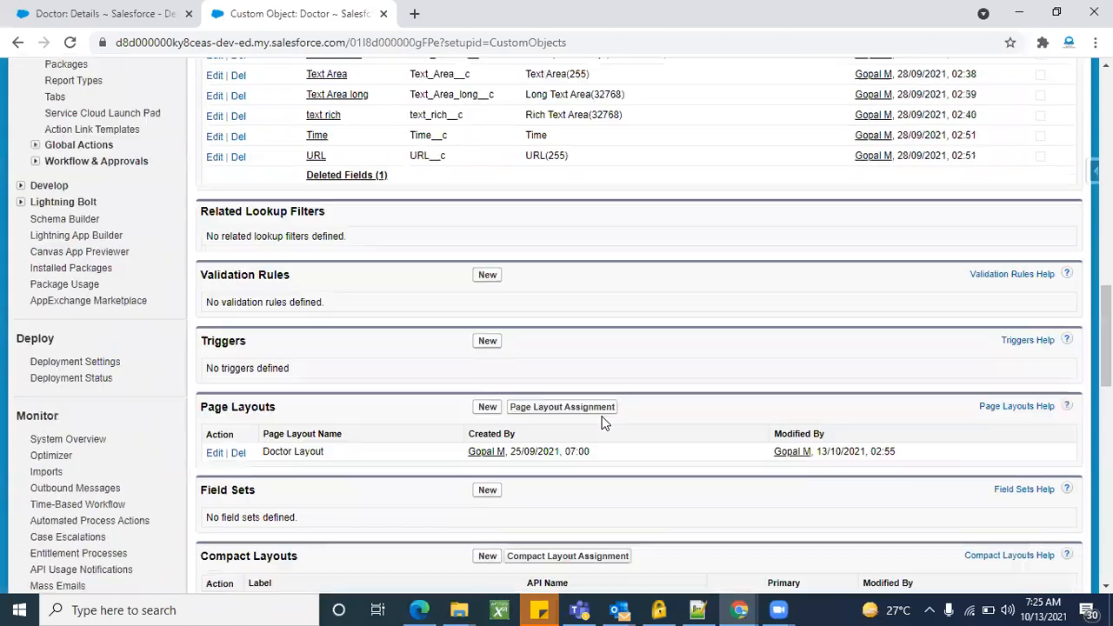
{"action": "scroll", "coordinate": [605, 422], "scroll_direction": "down", "scroll_amount": 2}
Step: Reload the Doctor record and examine its Doctor Information, System Information and Add Information sections
{"action": "left_click", "coordinate": [94, 12]}
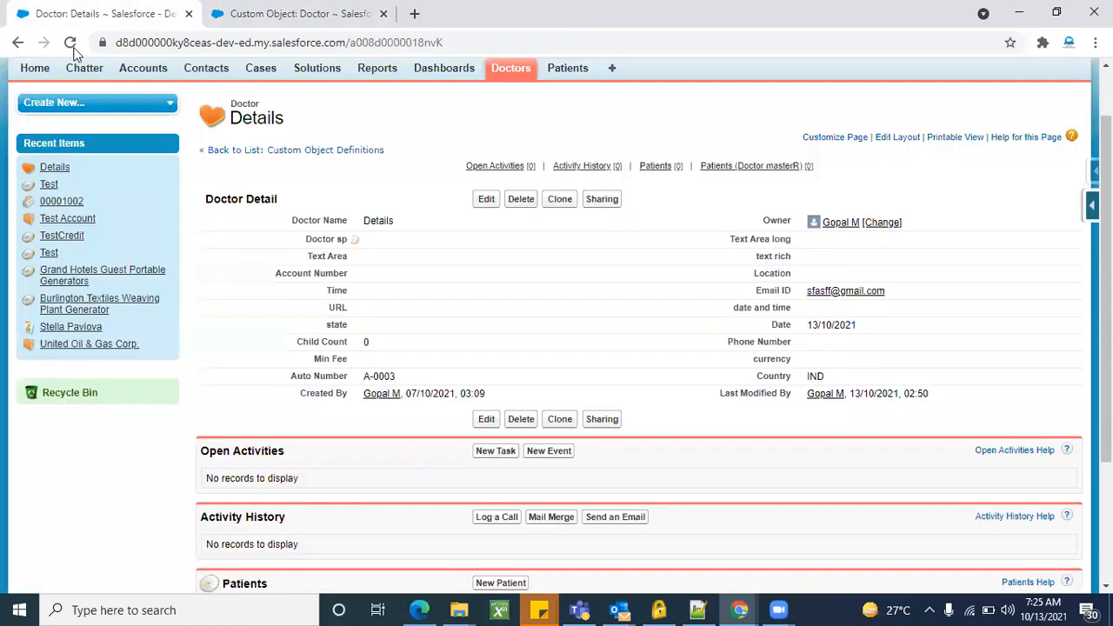
{"action": "left_click", "coordinate": [67, 47]}
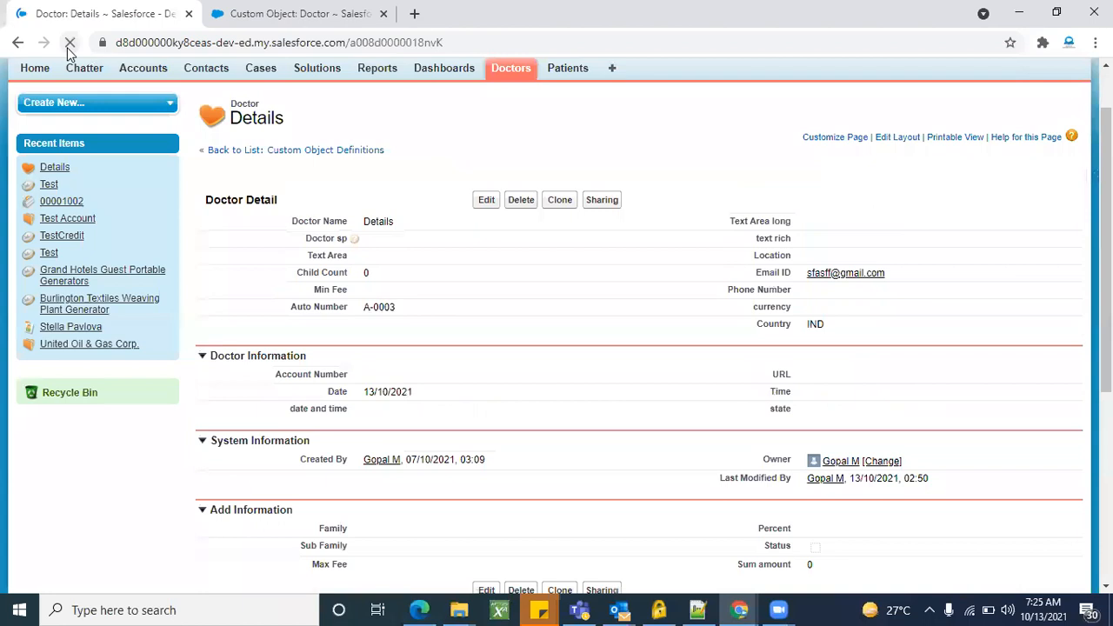
{"action": "scroll", "coordinate": [416, 338], "scroll_direction": "down", "scroll_amount": 1}
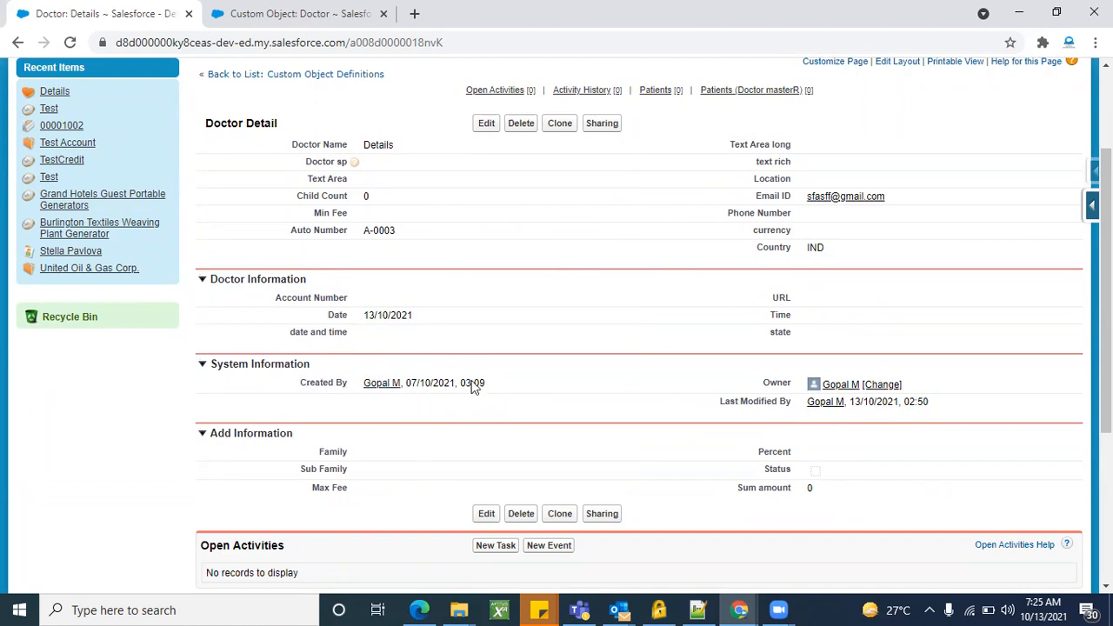
Step: Reopen the Doctor Layout for editing, move the System Information section with Created By below Add Information, and save the layout
{"action": "left_click", "coordinate": [326, 11]}
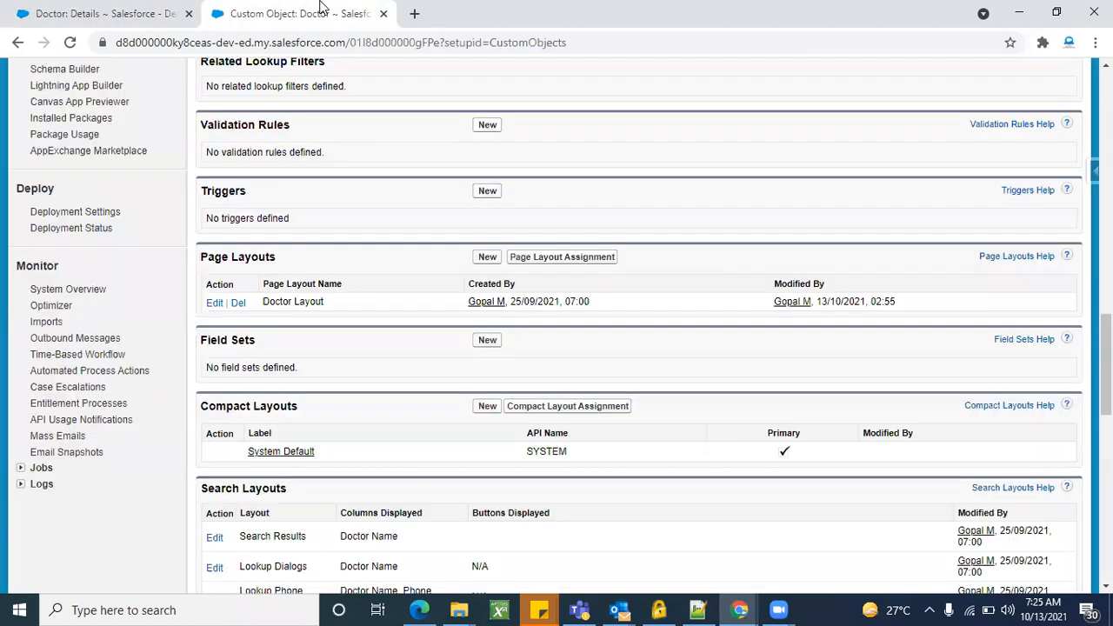
{"action": "left_click", "coordinate": [213, 303]}
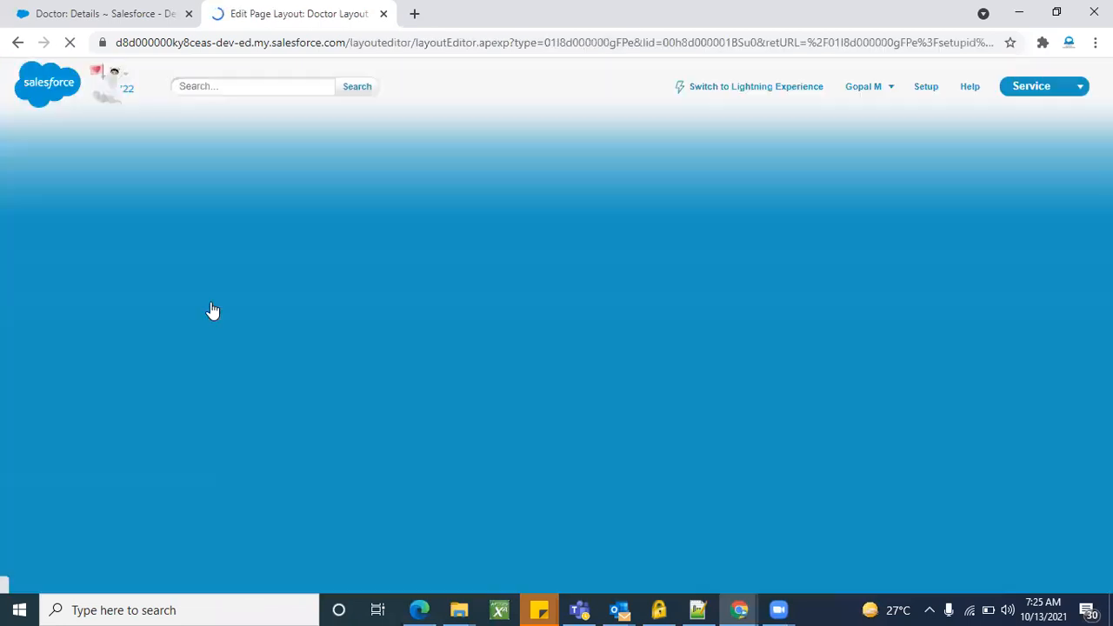
{"action": "scroll", "coordinate": [661, 476], "scroll_direction": "down", "scroll_amount": 9}
{"action": "scroll", "coordinate": [663, 477], "scroll_direction": "down", "scroll_amount": 5}
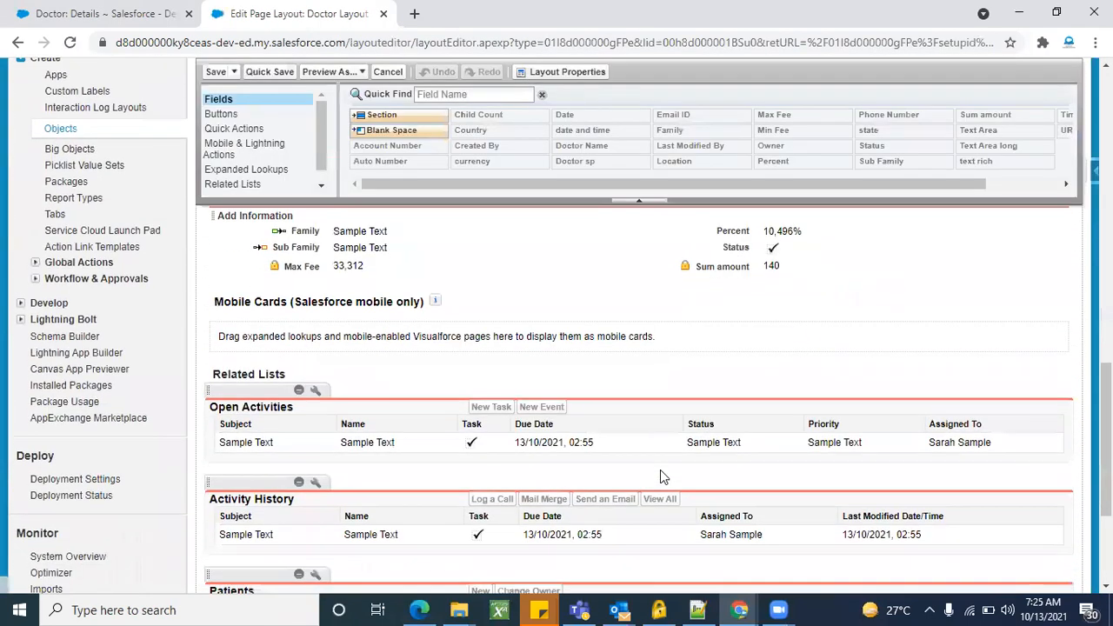
{"action": "scroll", "coordinate": [387, 346], "scroll_direction": "up", "scroll_amount": 5}
{"action": "scroll", "coordinate": [388, 346], "scroll_direction": "up", "scroll_amount": 1}
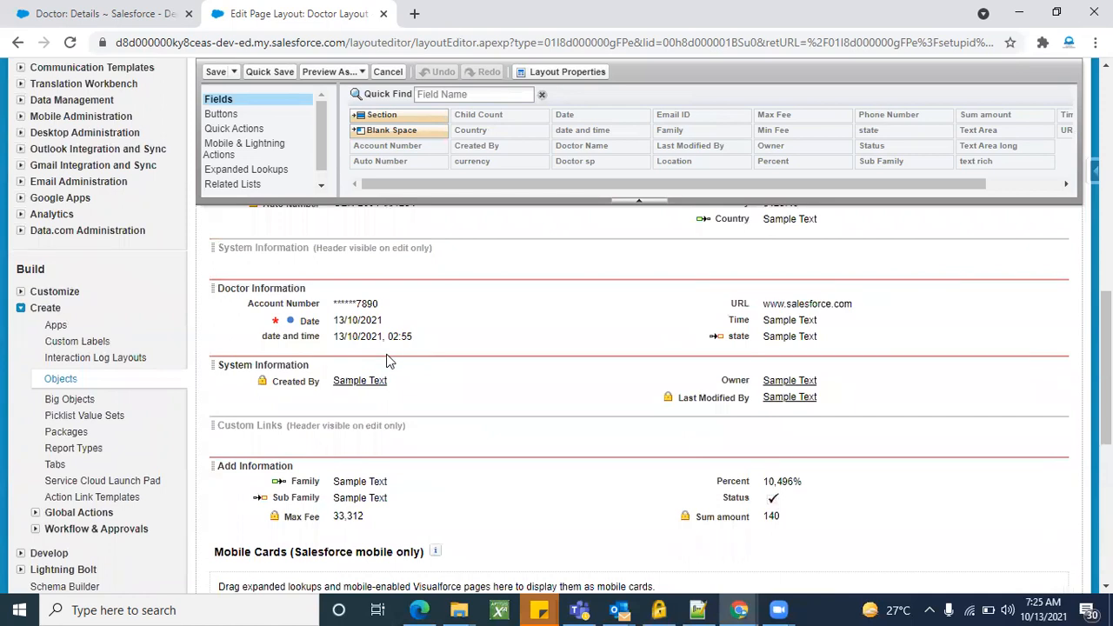
{"action": "left_click_drag", "start_coordinate": [385, 359], "coordinate": [370, 519]}
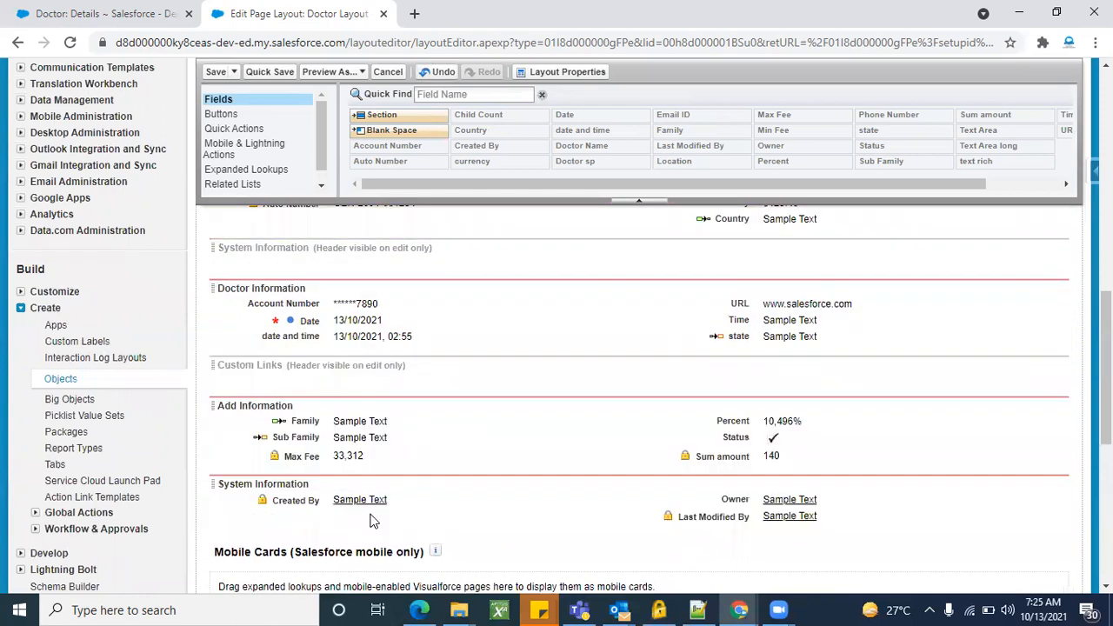
{"action": "left_click", "coordinate": [214, 75]}
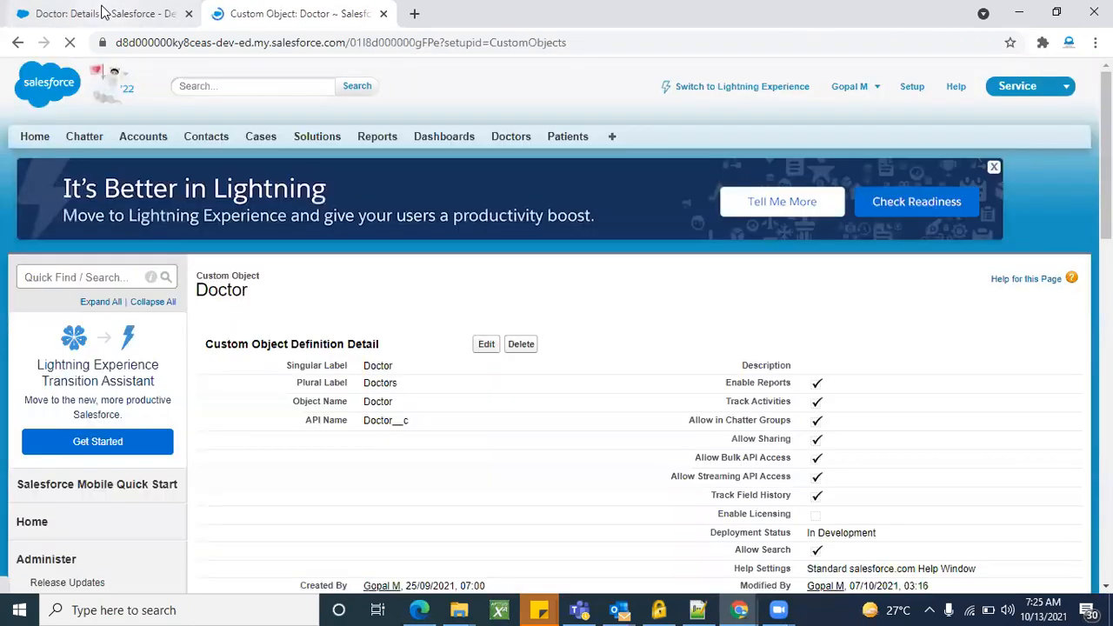
Step: Reload the Doctor record and check the order of its detail sections
{"action": "left_click", "coordinate": [102, 12]}
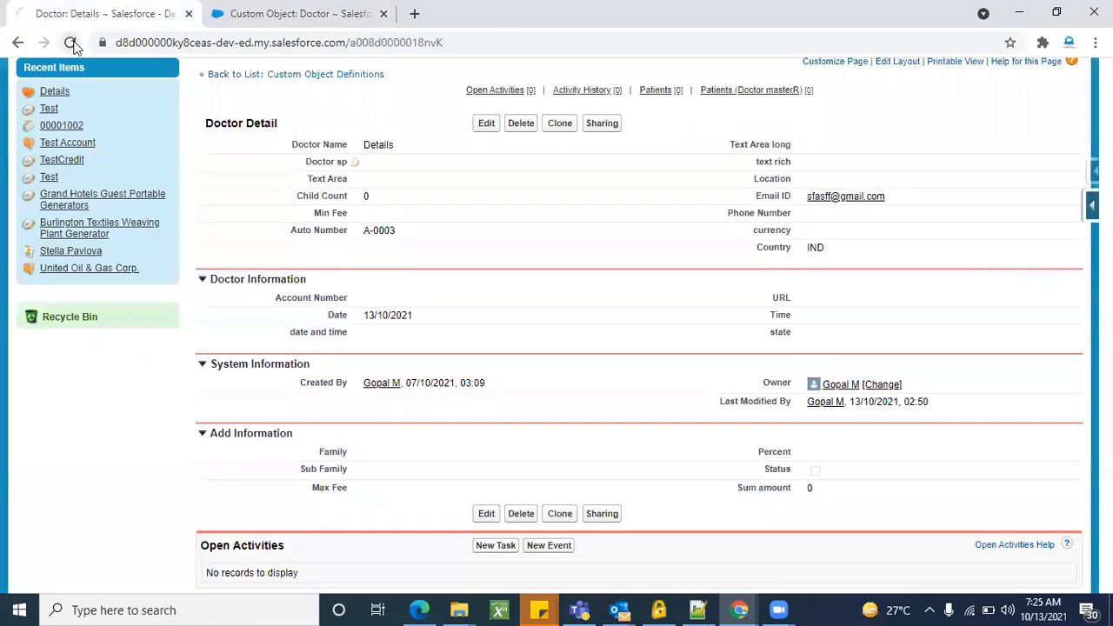
{"action": "scroll", "coordinate": [218, 271], "scroll_direction": "down", "scroll_amount": 2}
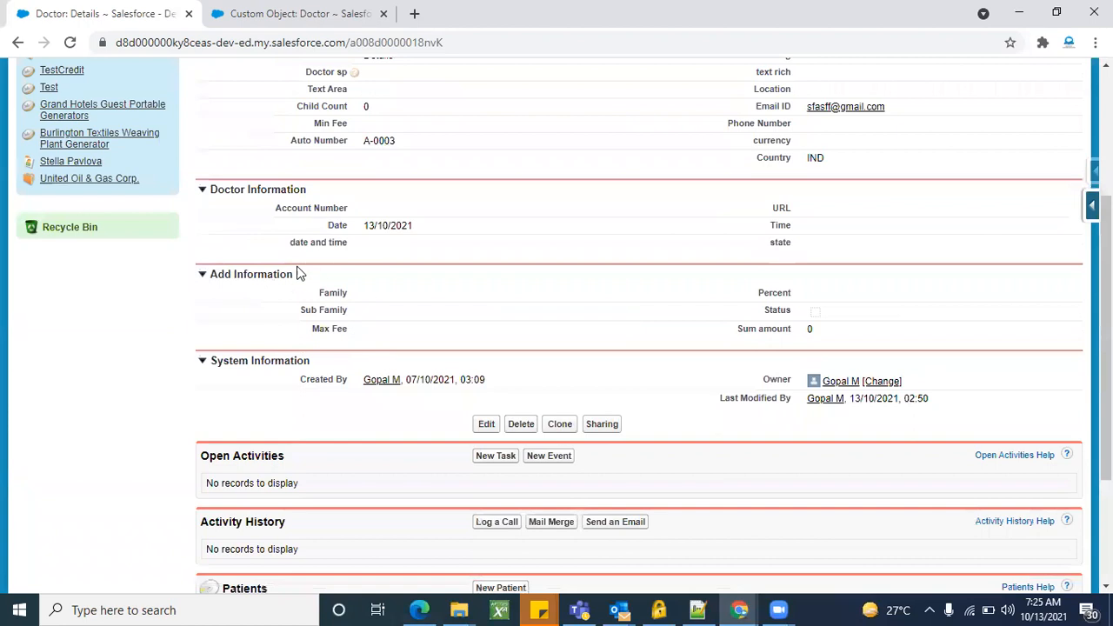
{"action": "scroll", "coordinate": [297, 274], "scroll_direction": "up", "scroll_amount": 1}
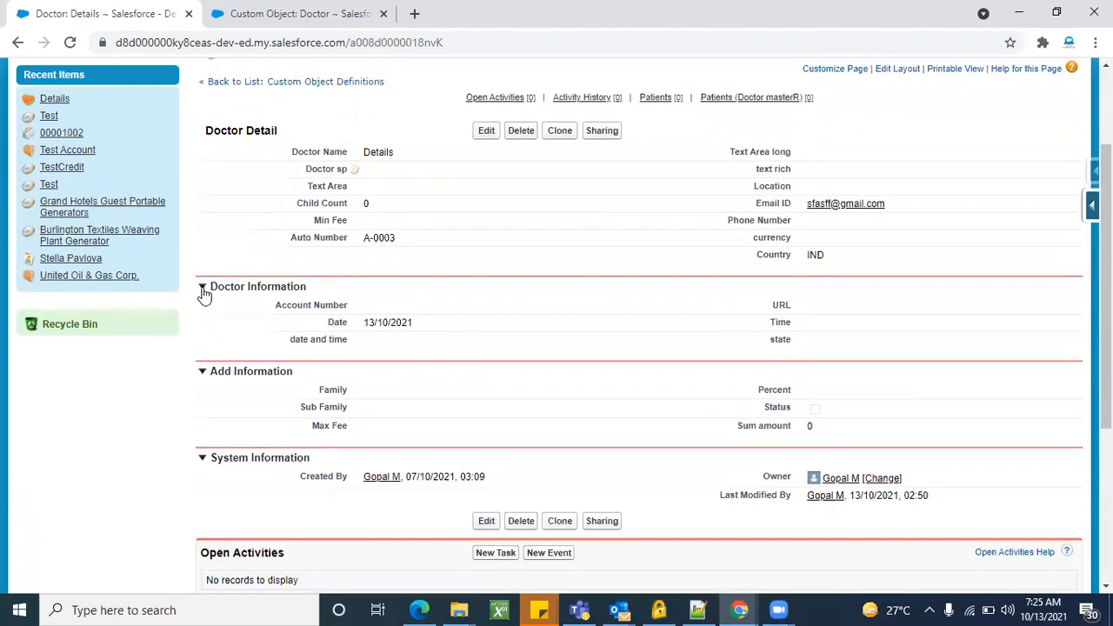
Step: Collapse the record's Doctor Information, Add Information and System Information sections and expand all three again
{"action": "left_click", "coordinate": [202, 288]}
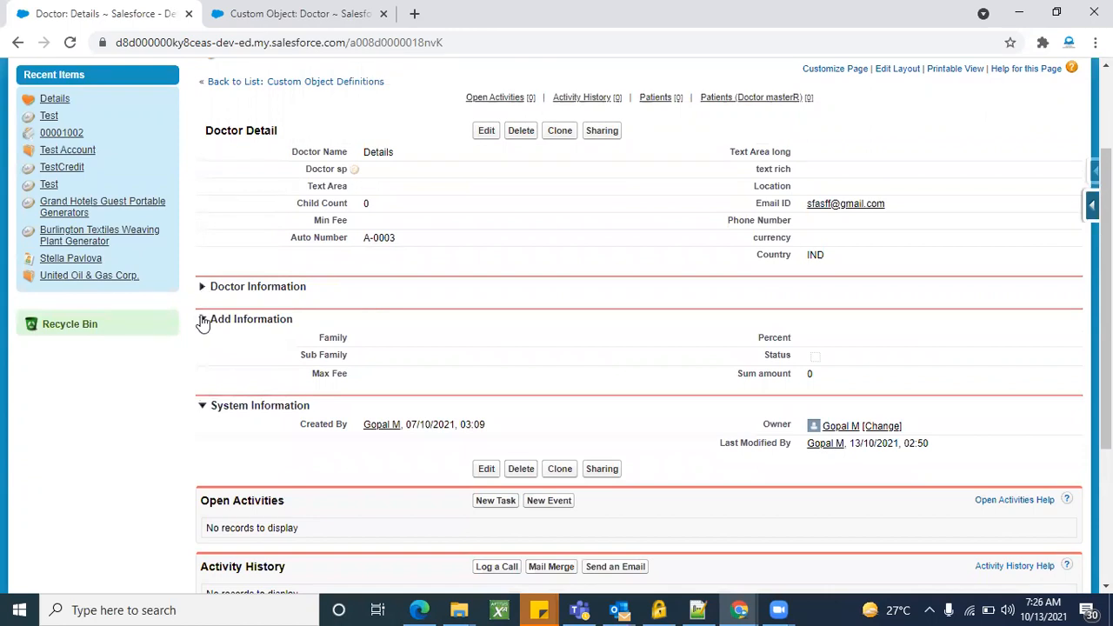
{"action": "left_click", "coordinate": [202, 320]}
{"action": "left_click", "coordinate": [202, 355]}
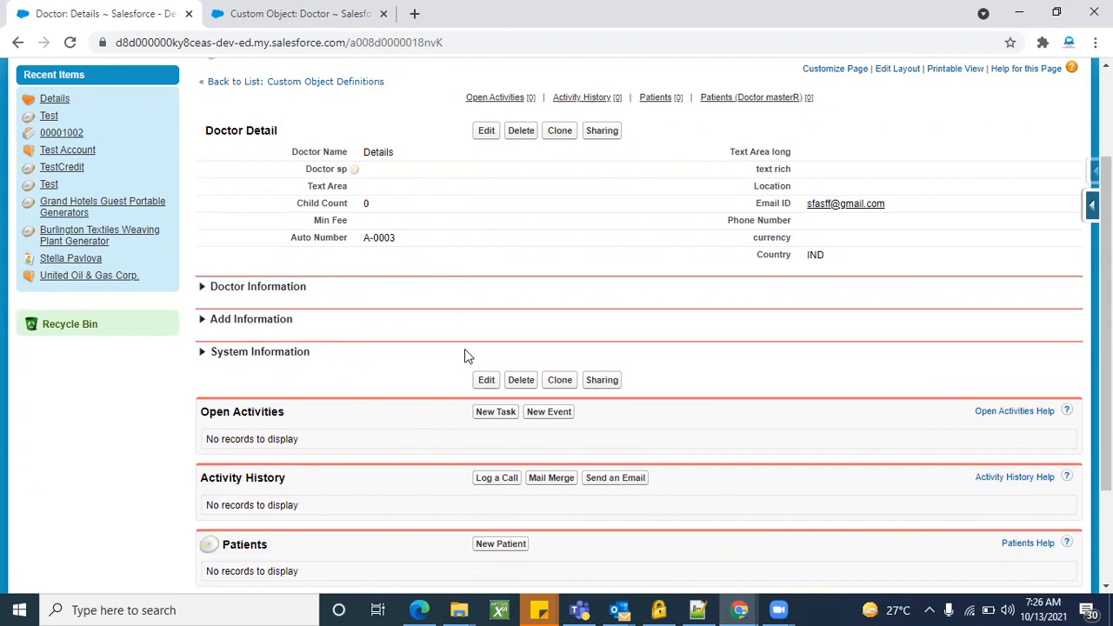
{"action": "scroll", "coordinate": [693, 365], "scroll_direction": "up", "scroll_amount": 2}
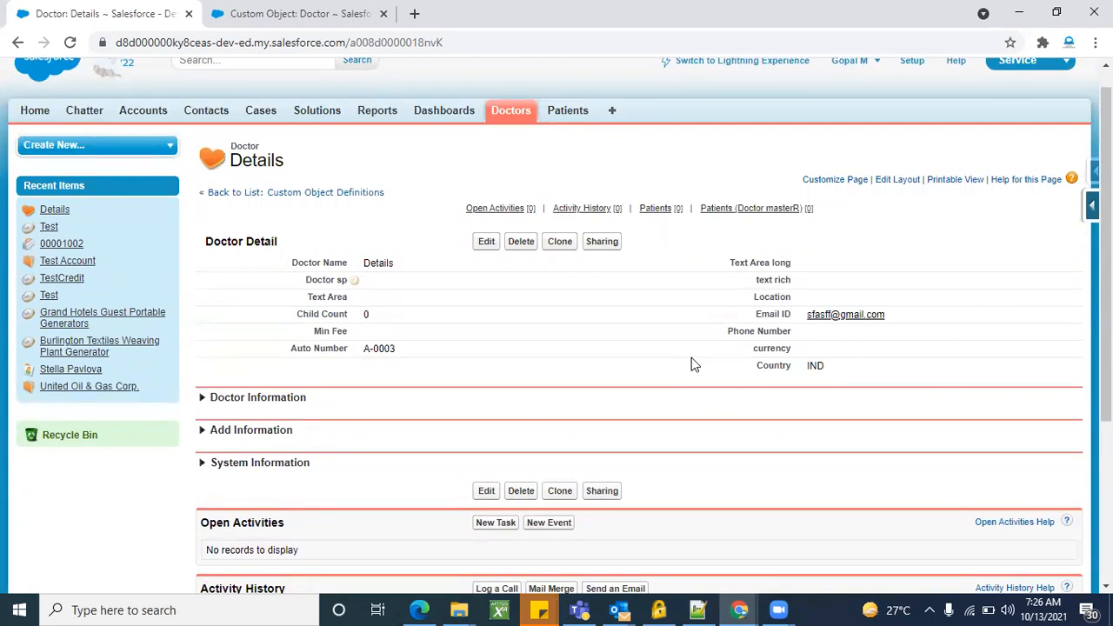
{"action": "scroll", "coordinate": [691, 357], "scroll_direction": "down", "scroll_amount": 1}
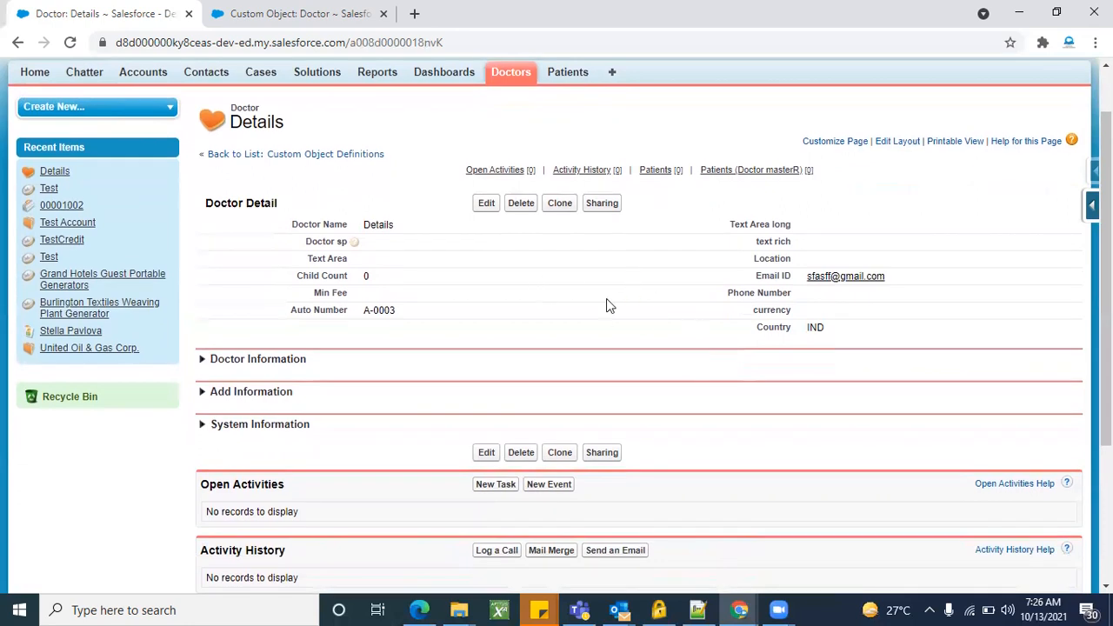
{"action": "left_click", "coordinate": [203, 361]}
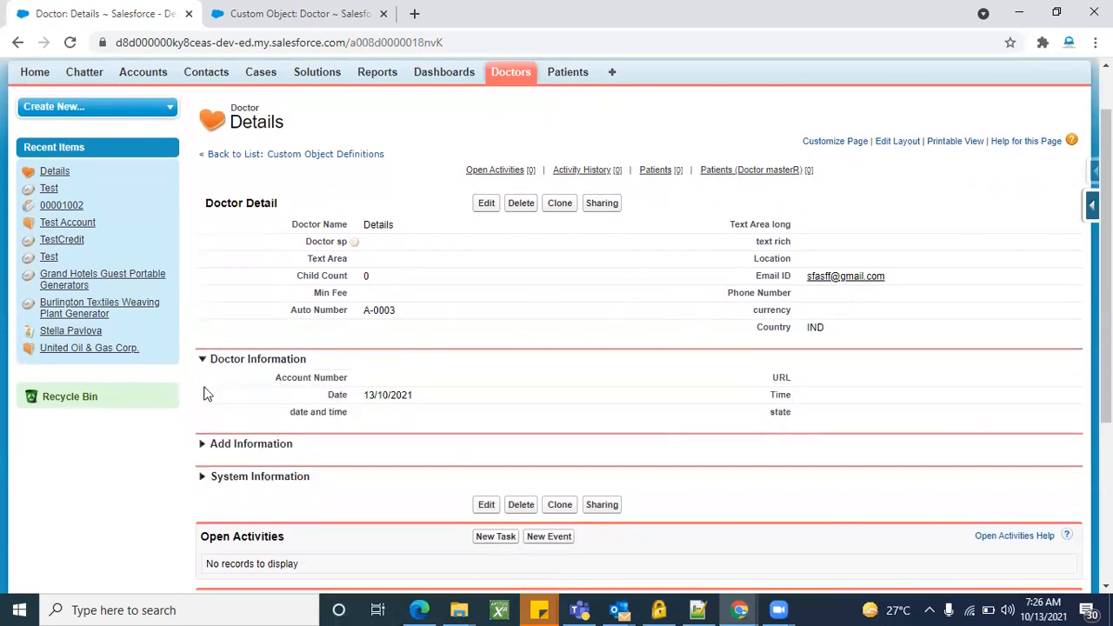
{"action": "left_click", "coordinate": [202, 444]}
{"action": "scroll", "coordinate": [273, 382], "scroll_direction": "down", "scroll_amount": 1}
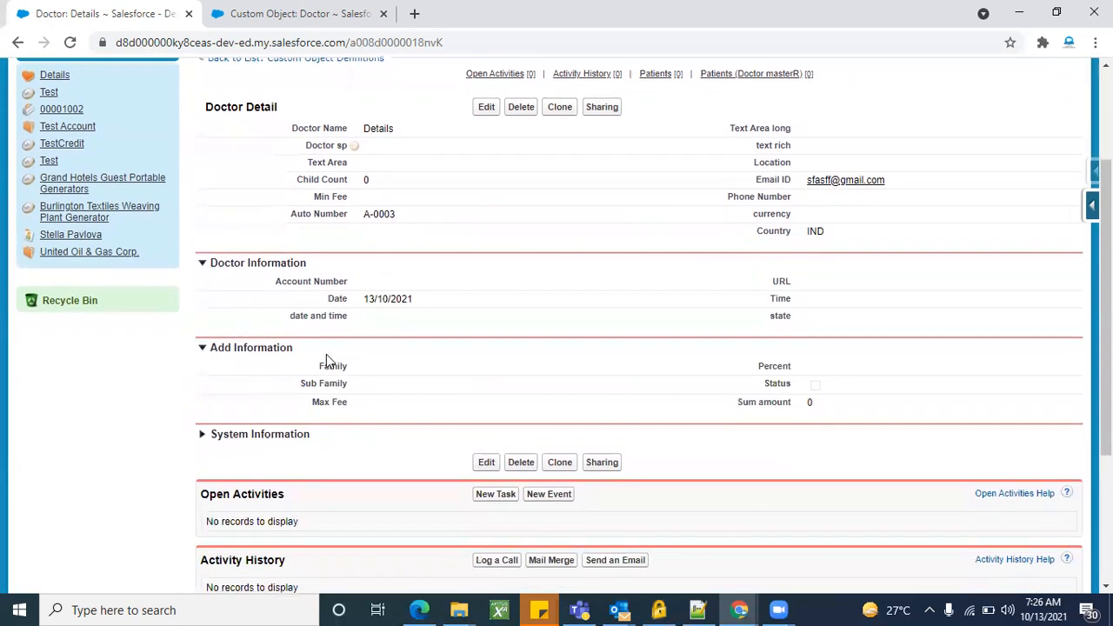
{"action": "scroll", "coordinate": [383, 392], "scroll_direction": "down", "scroll_amount": 1}
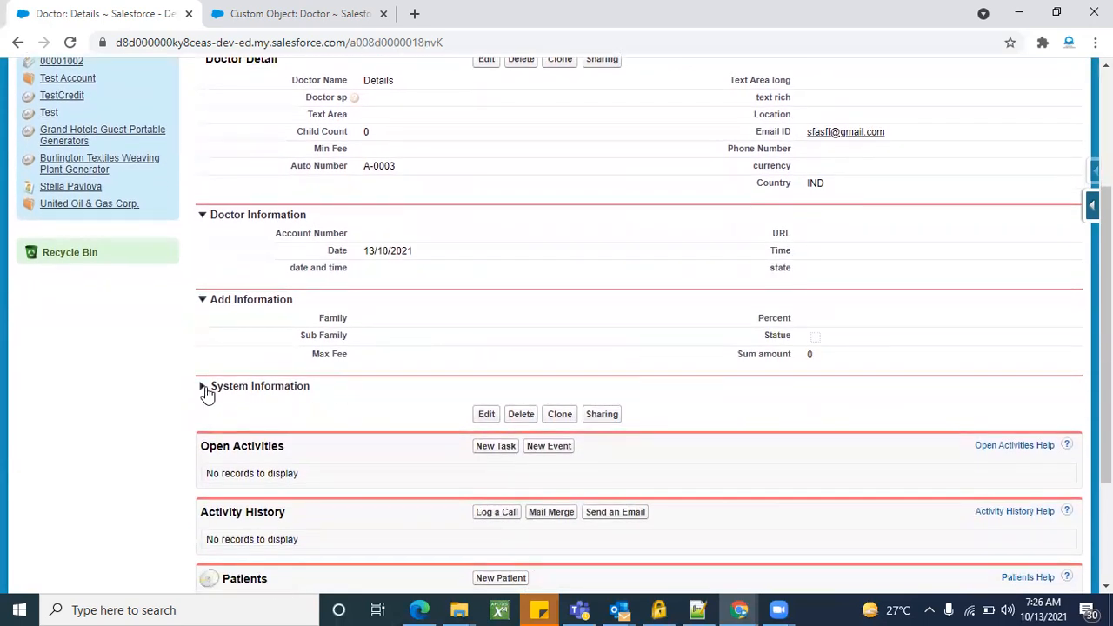
{"action": "left_click", "coordinate": [200, 390]}
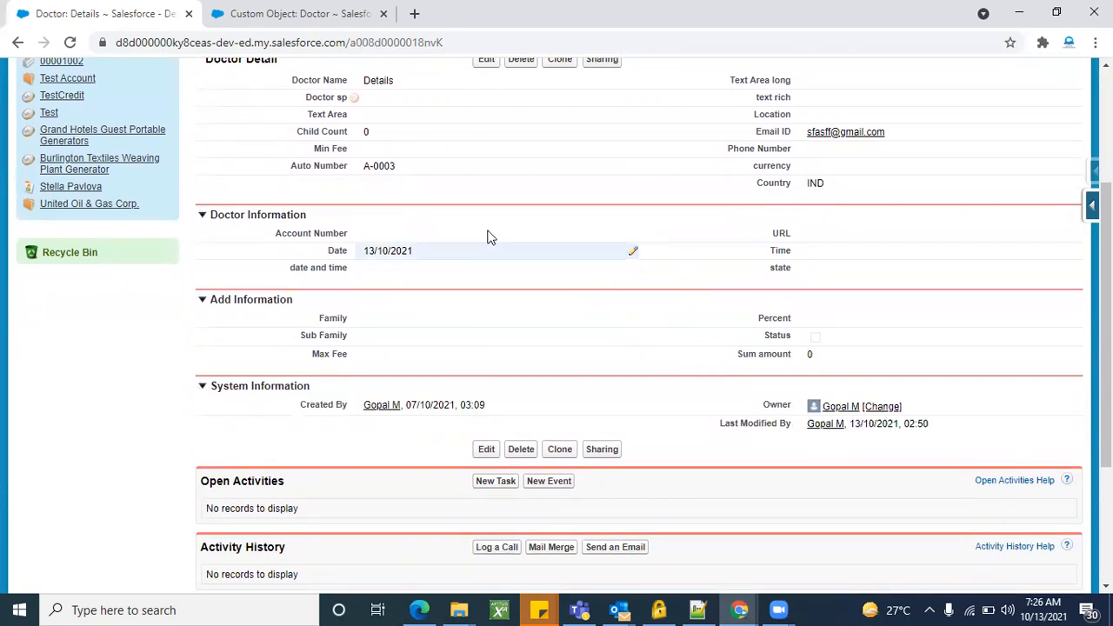
Step: Examine how the sections are arranged on the Doctor record's detail page and edit form, and save the record
{"action": "scroll", "coordinate": [609, 313], "scroll_direction": "up", "scroll_amount": 1}
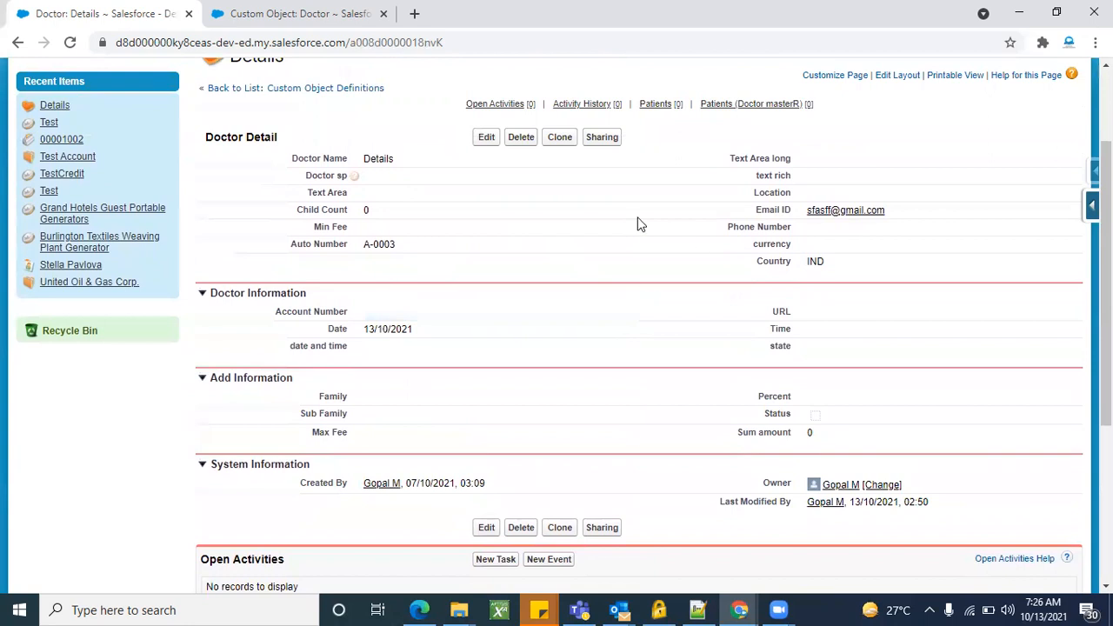
{"action": "scroll", "coordinate": [715, 303], "scroll_direction": "up", "scroll_amount": 1}
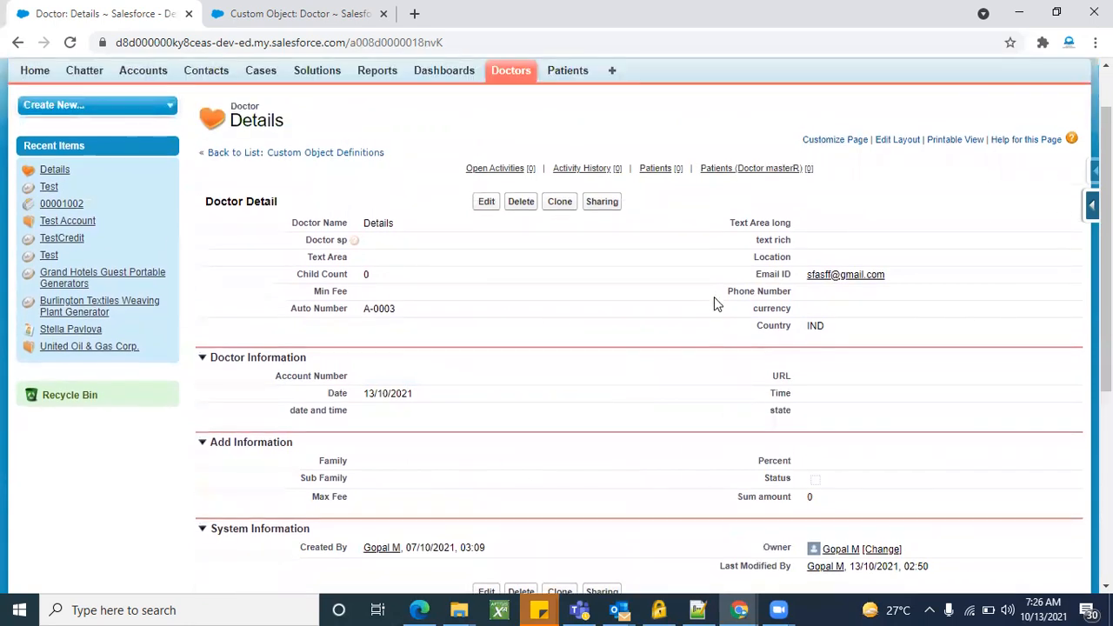
{"action": "scroll", "coordinate": [522, 365], "scroll_direction": "down", "scroll_amount": 1}
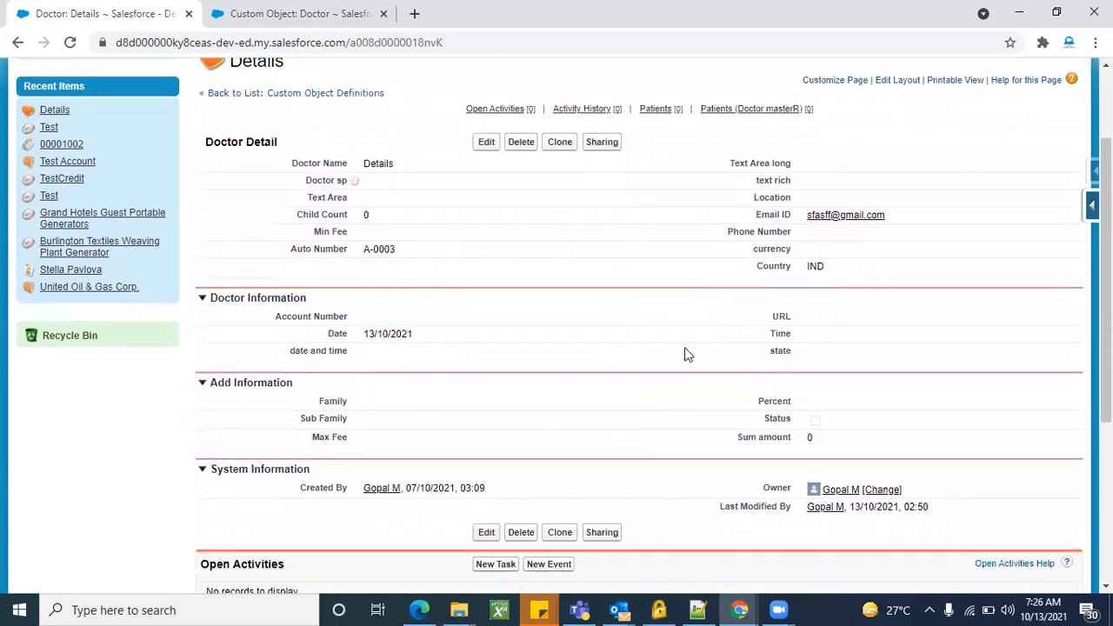
{"action": "scroll", "coordinate": [637, 412], "scroll_direction": "down", "scroll_amount": 1}
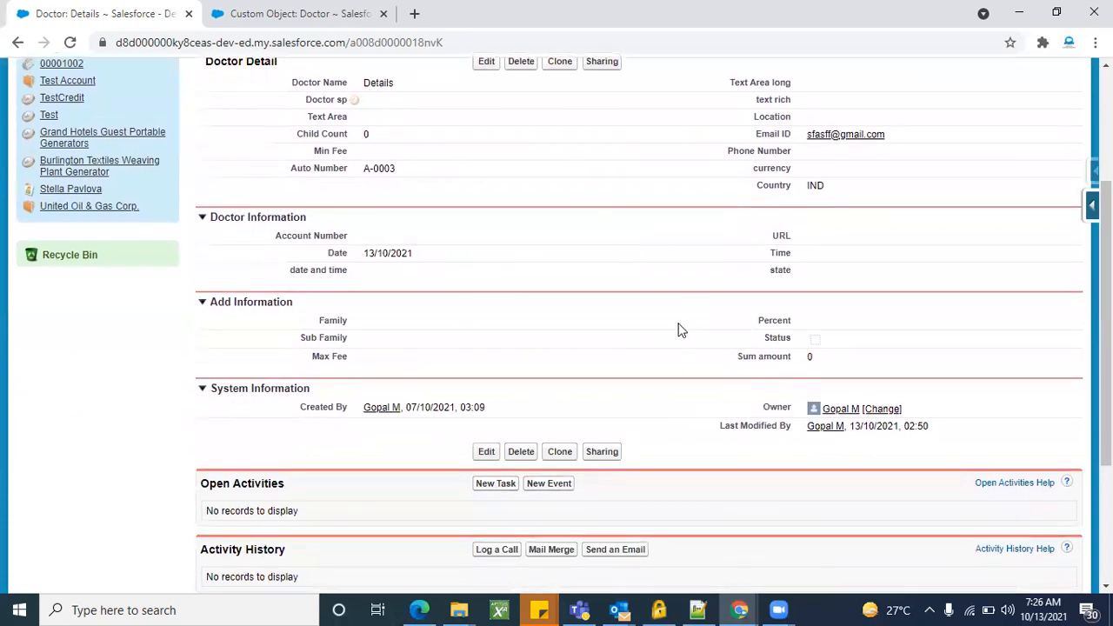
{"action": "scroll", "coordinate": [680, 331], "scroll_direction": "up", "scroll_amount": 2}
{"action": "left_click", "coordinate": [487, 200]}
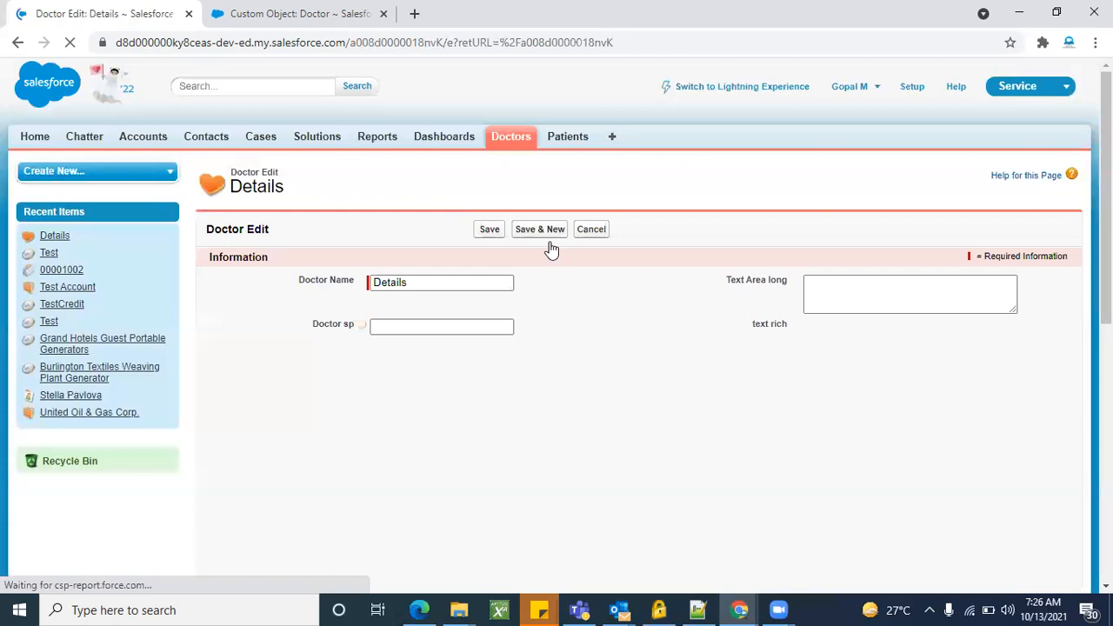
{"action": "scroll", "coordinate": [647, 451], "scroll_direction": "down", "scroll_amount": 8}
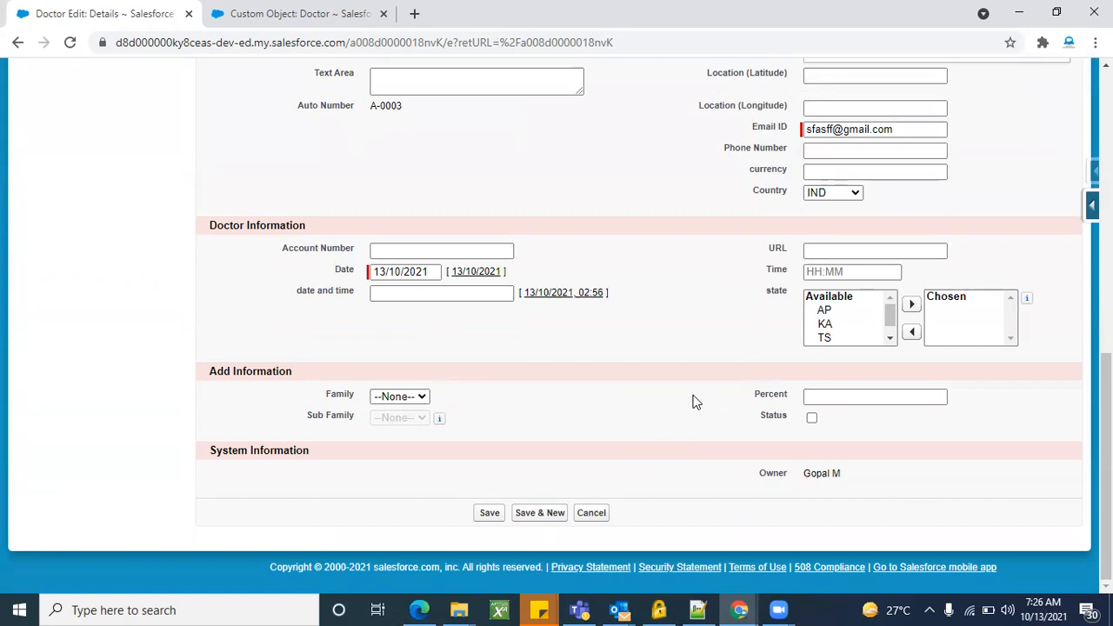
{"action": "scroll", "coordinate": [684, 313], "scroll_direction": "up", "scroll_amount": 2}
{"action": "scroll", "coordinate": [684, 314], "scroll_direction": "up", "scroll_amount": 6}
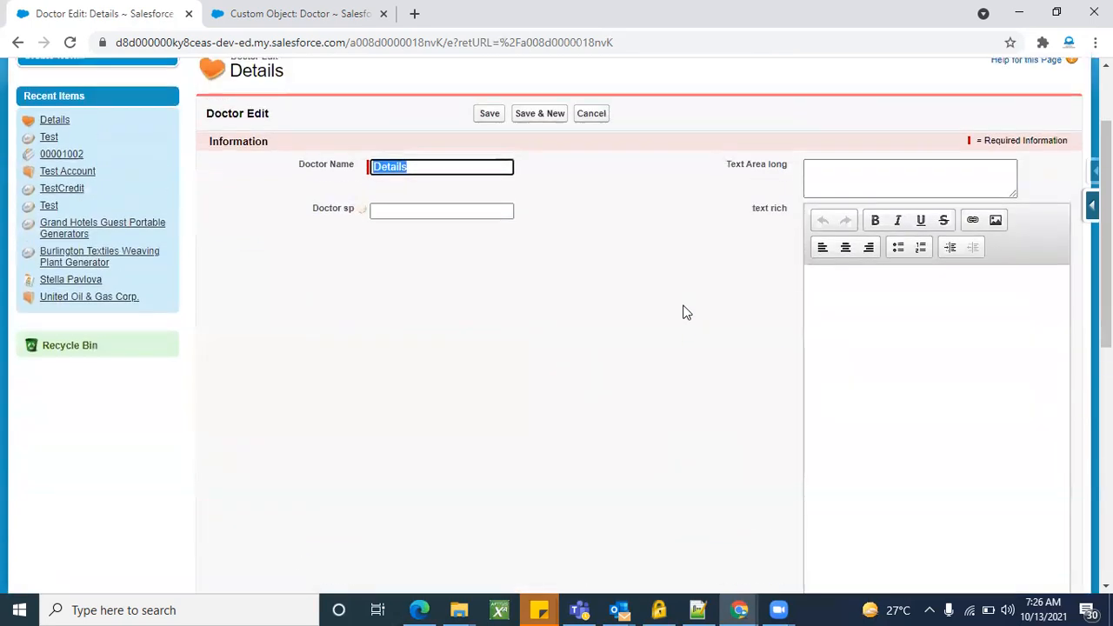
{"action": "scroll", "coordinate": [683, 313], "scroll_direction": "down", "scroll_amount": 10}
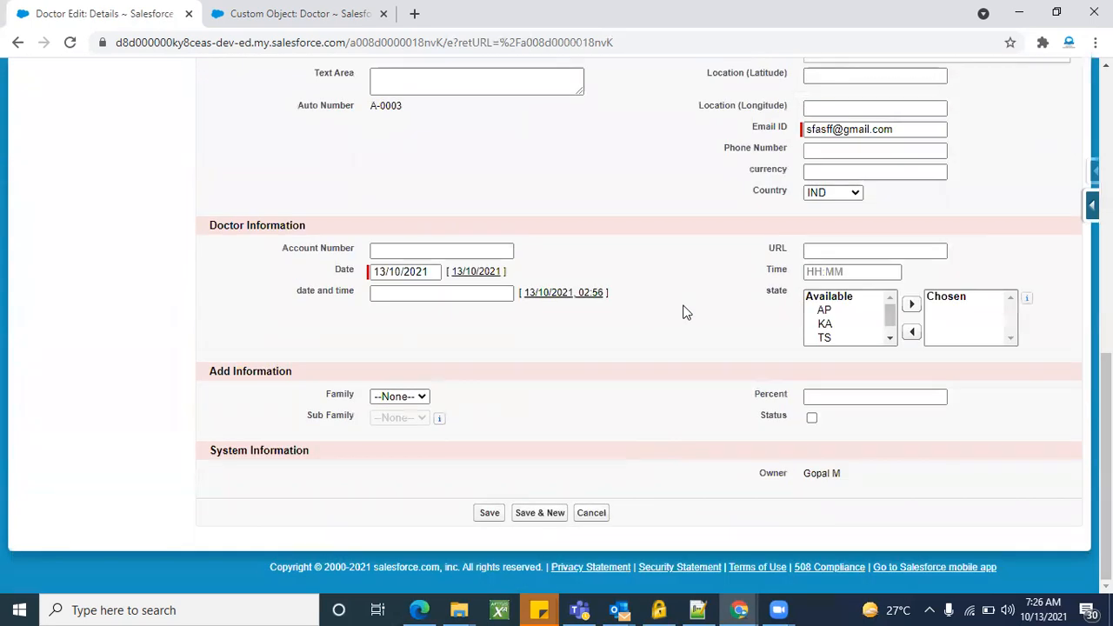
{"action": "left_click", "coordinate": [490, 514]}
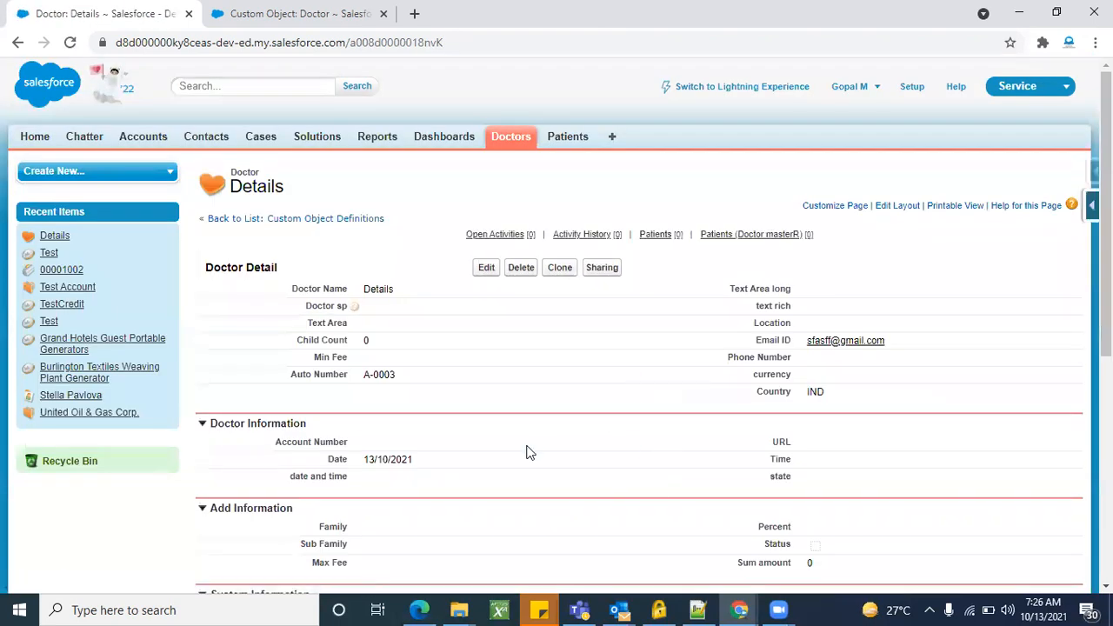
Step: Edit the Doctor record's Country inline, set it to --None--, and save the record
{"action": "double_click", "coordinate": [828, 391]}
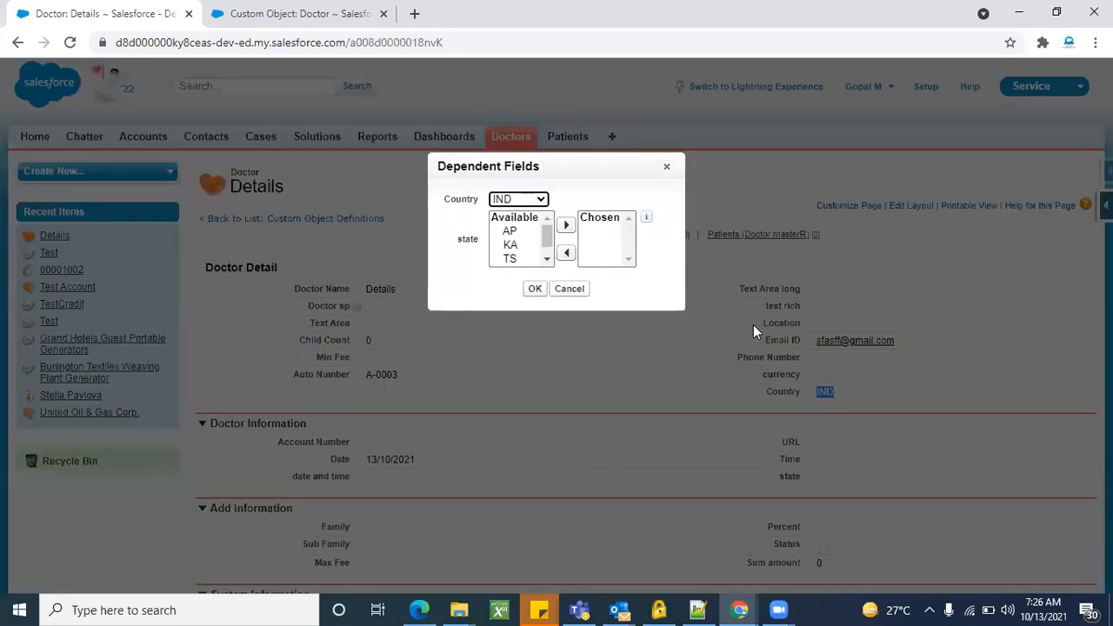
{"action": "left_click", "coordinate": [540, 200]}
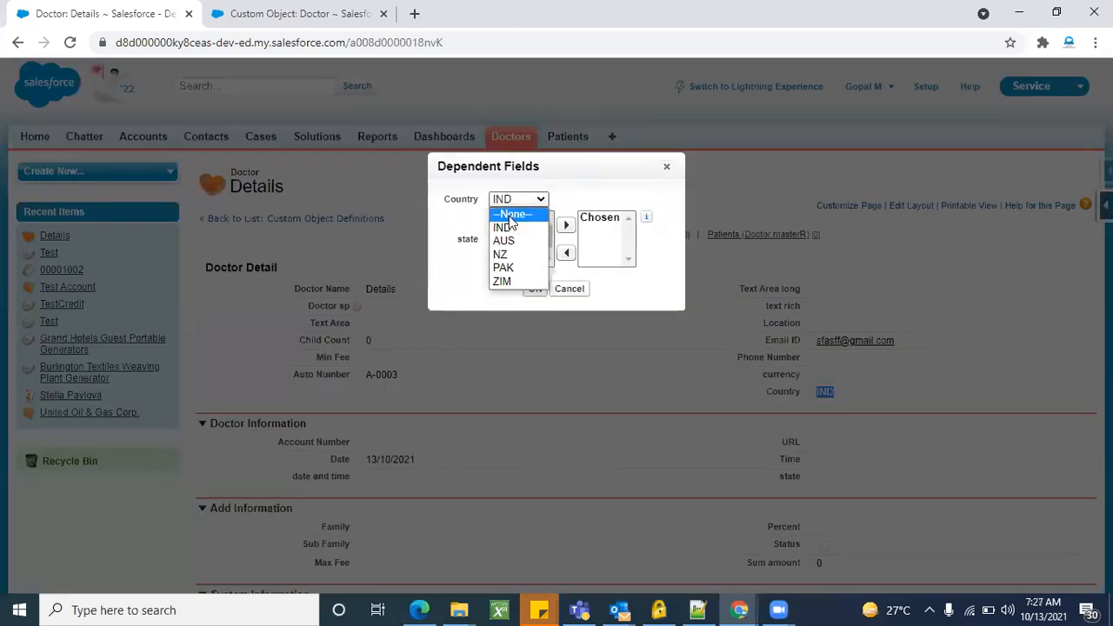
{"action": "left_click", "coordinate": [513, 214]}
{"action": "left_click", "coordinate": [583, 288]}
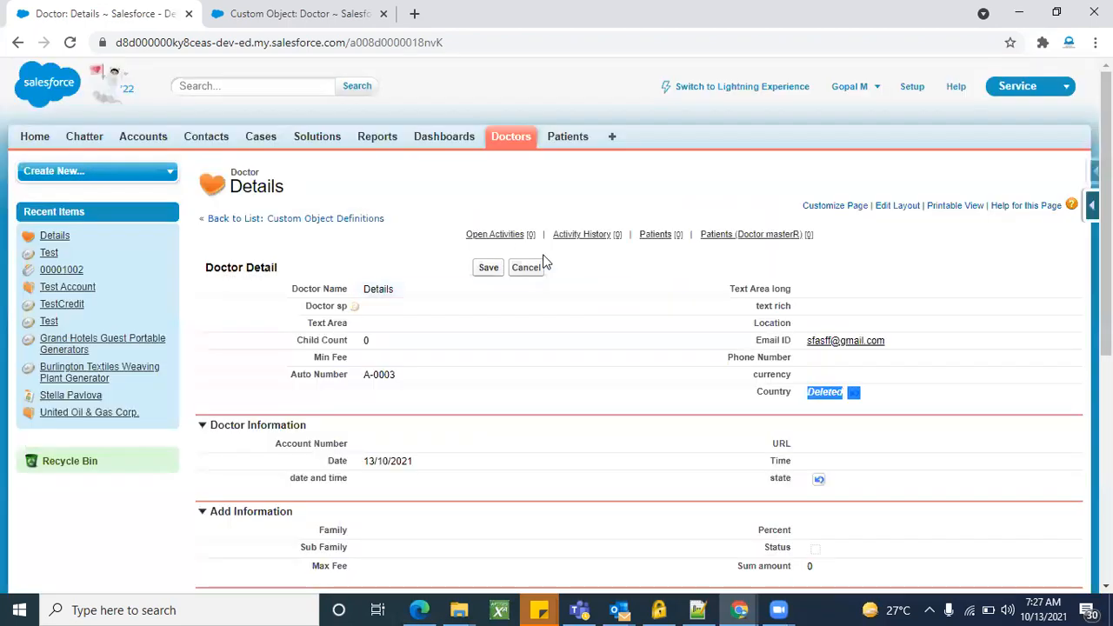
{"action": "left_click", "coordinate": [487, 269]}
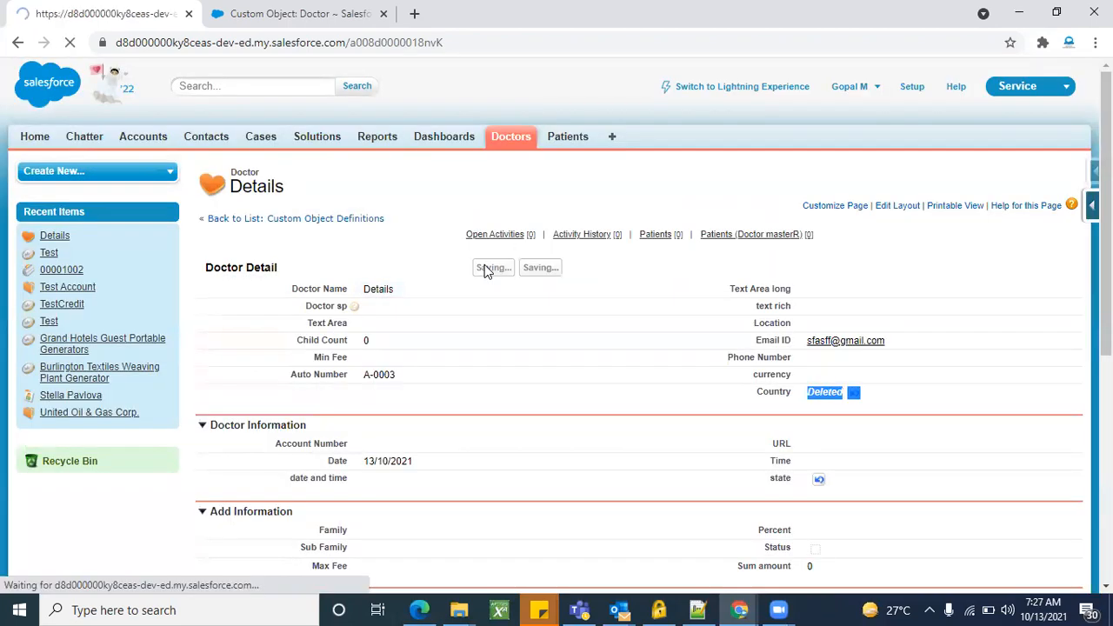
Step: Review the saved Doctor record's fields and detail sections from Doctor Detail to System Information
{"action": "scroll", "coordinate": [599, 467], "scroll_direction": "down", "scroll_amount": 5}
{"action": "scroll", "coordinate": [626, 304], "scroll_direction": "up", "scroll_amount": 4}
{"action": "scroll", "coordinate": [554, 344], "scroll_direction": "down", "scroll_amount": 1}
{"action": "scroll", "coordinate": [555, 343], "scroll_direction": "up", "scroll_amount": 1}
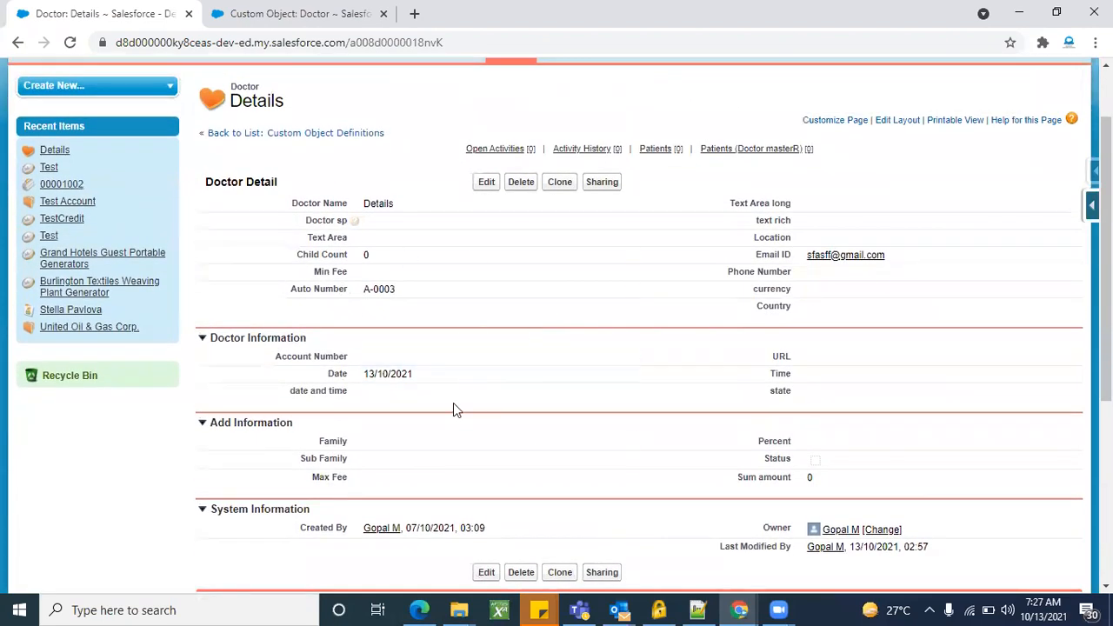
{"action": "scroll", "coordinate": [512, 391], "scroll_direction": "up", "scroll_amount": 2}
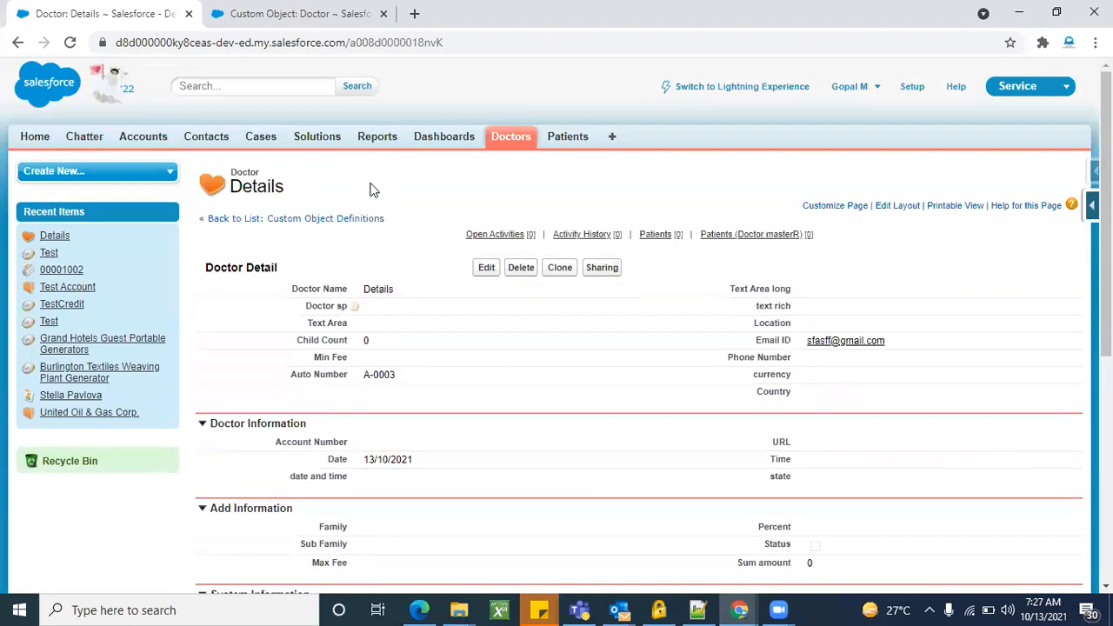
{"action": "scroll", "coordinate": [488, 429], "scroll_direction": "down", "scroll_amount": 2}
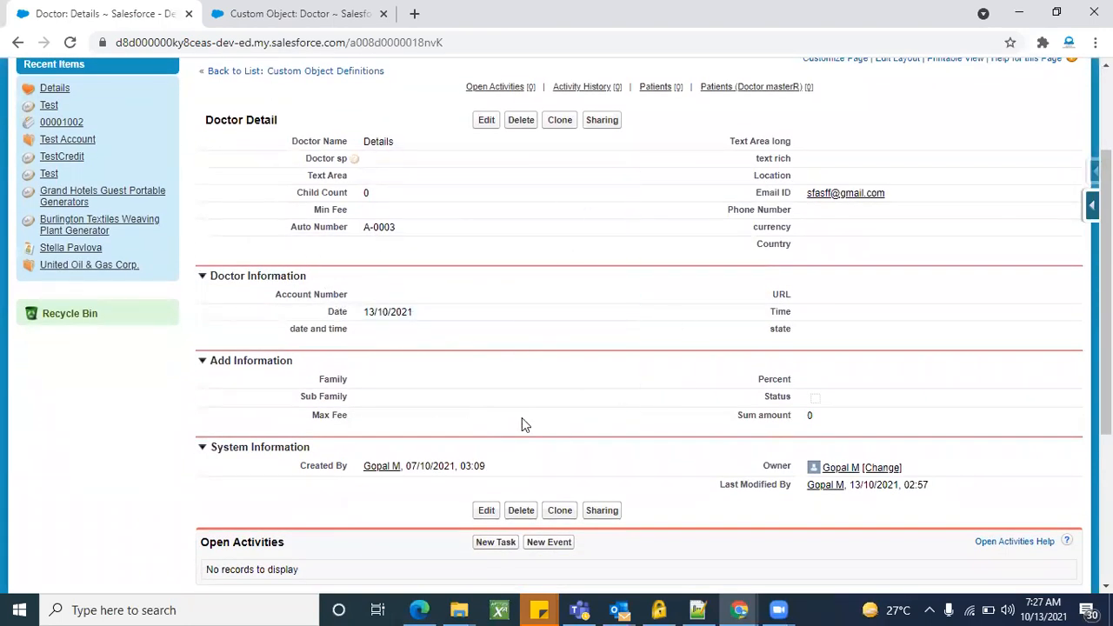
{"action": "scroll", "coordinate": [521, 417], "scroll_direction": "up", "scroll_amount": 2}
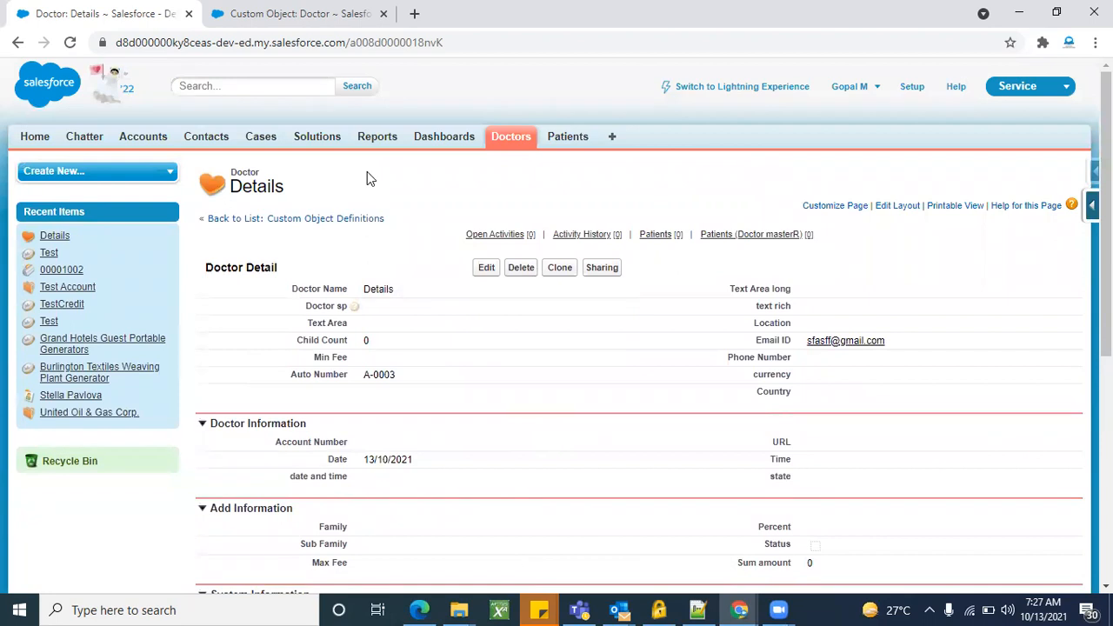
Step: Reopen the Doctor Layout for editing from the Doctor object's setup page and show its available related lists
{"action": "left_click", "coordinate": [338, 10]}
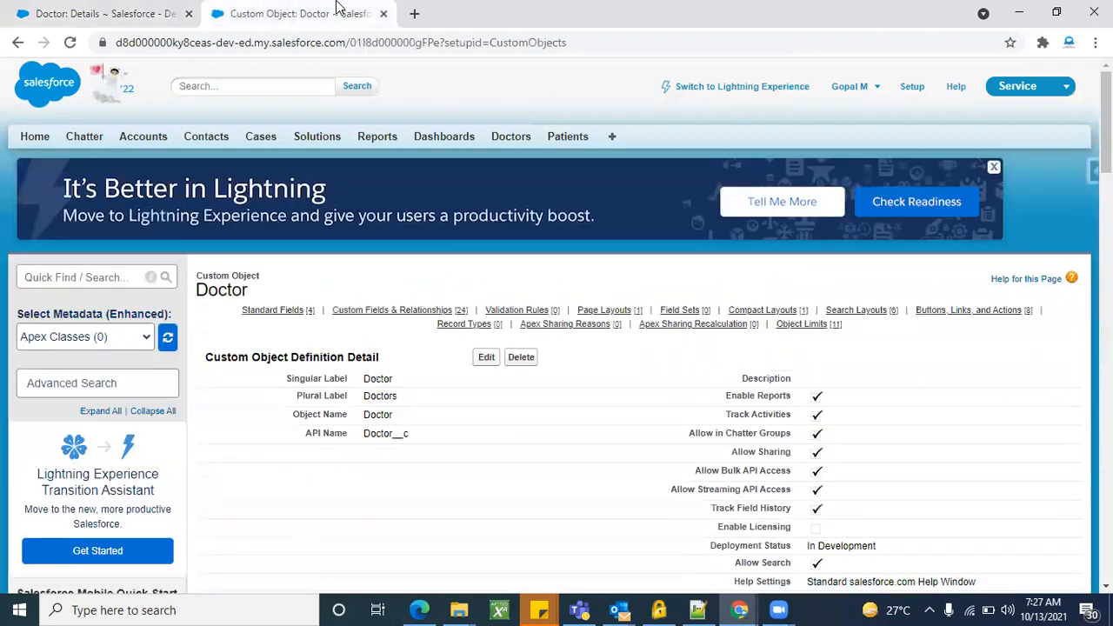
{"action": "scroll", "coordinate": [255, 376], "scroll_direction": "down", "scroll_amount": 5}
{"action": "scroll", "coordinate": [255, 368], "scroll_direction": "down", "scroll_amount": 10}
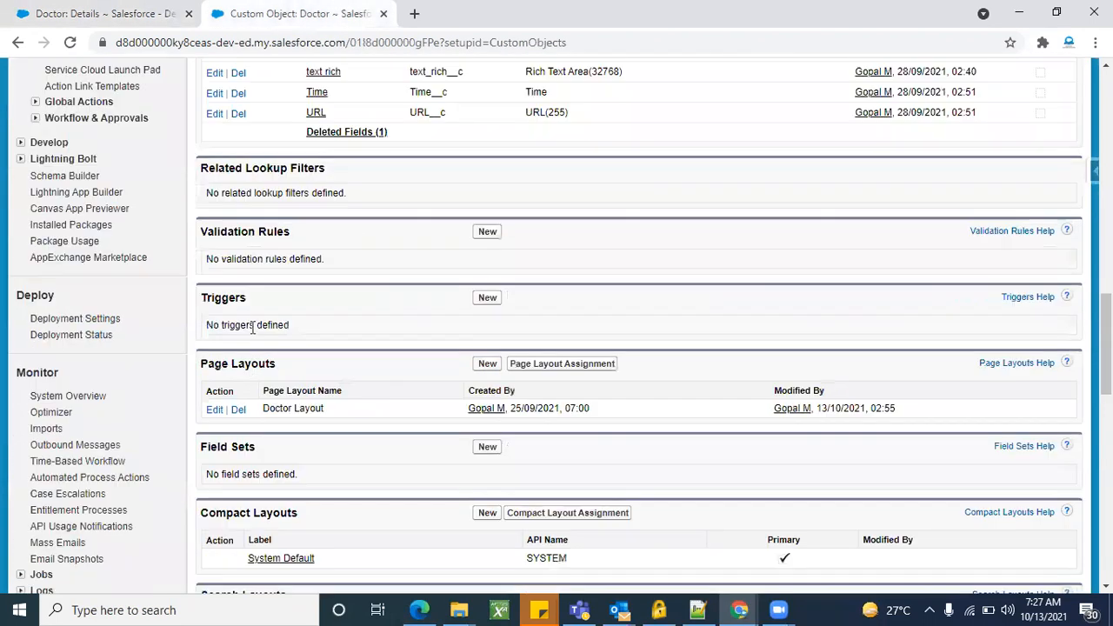
{"action": "left_click", "coordinate": [215, 410]}
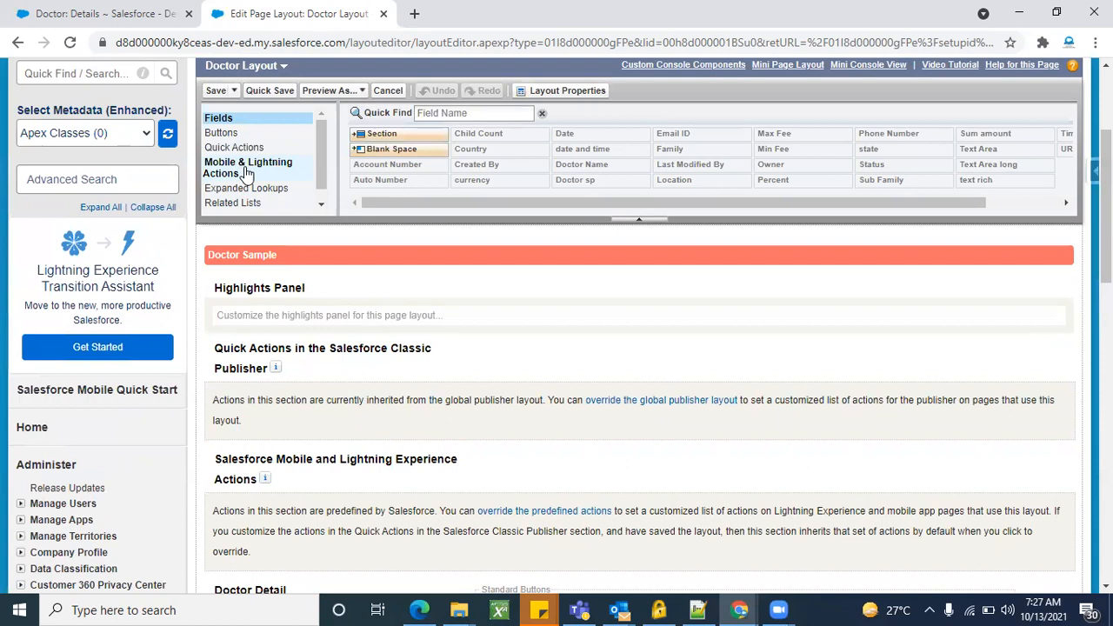
{"action": "left_click", "coordinate": [320, 204]}
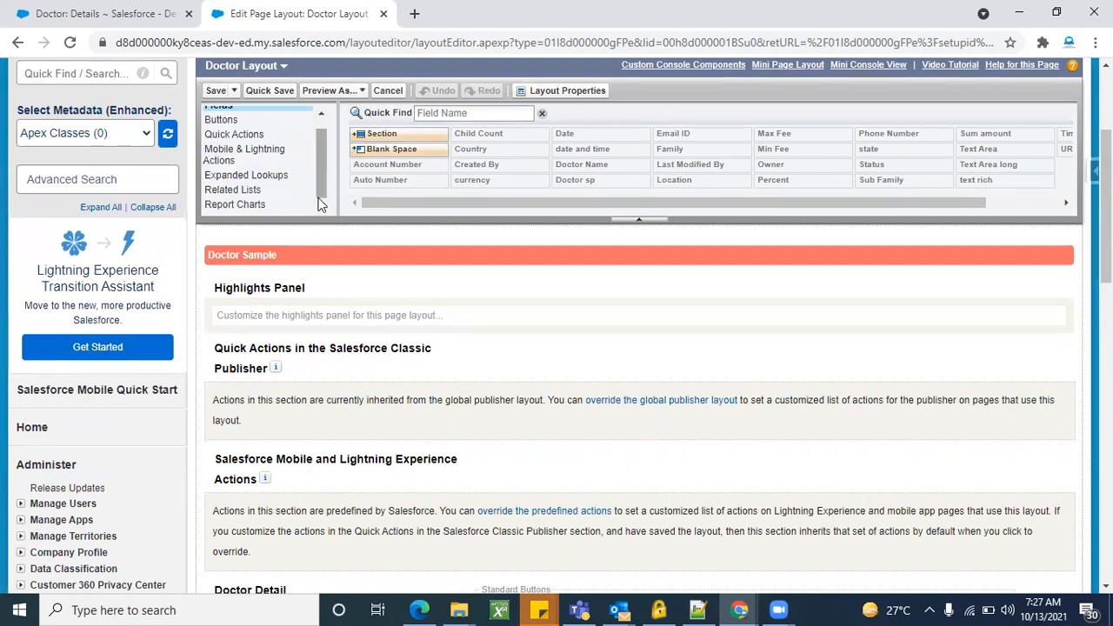
{"action": "left_click", "coordinate": [256, 196]}
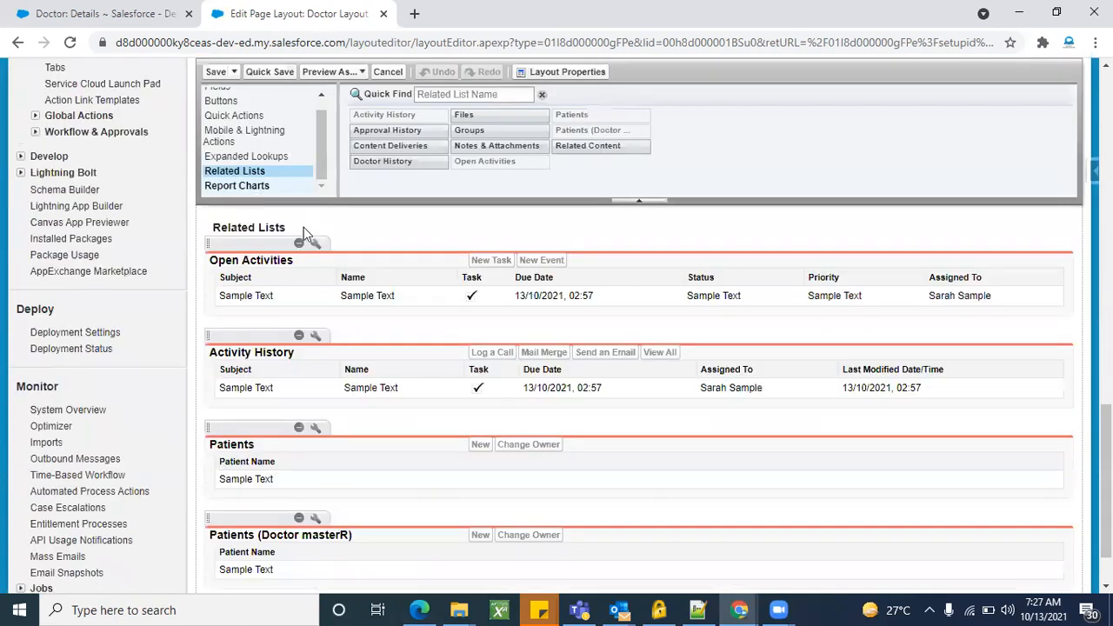
{"action": "scroll", "coordinate": [383, 465], "scroll_direction": "down", "scroll_amount": 1}
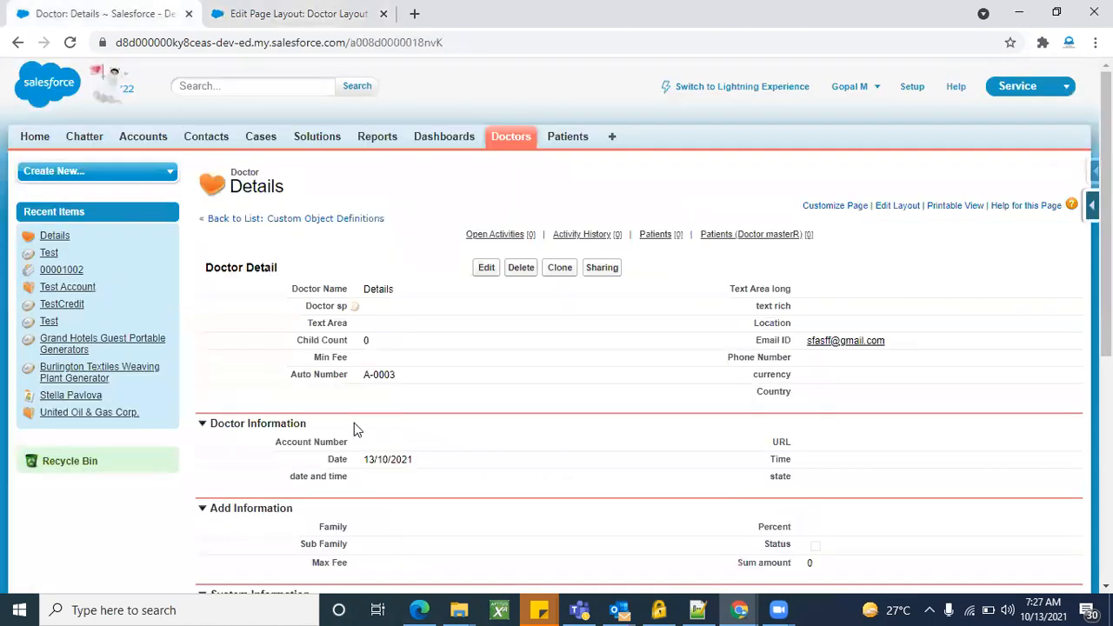
Step: Examine which related lists appear below the details on the Doctor record
{"action": "scroll", "coordinate": [354, 423], "scroll_direction": "down", "scroll_amount": 5}
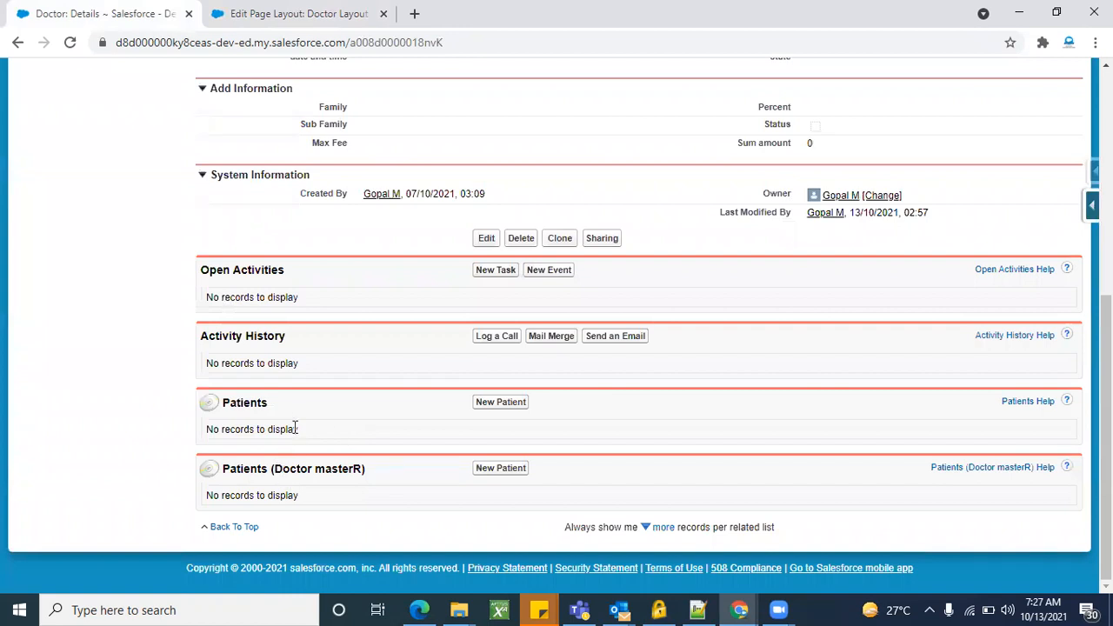
{"action": "scroll", "coordinate": [294, 426], "scroll_direction": "up", "scroll_amount": 5}
{"action": "scroll", "coordinate": [339, 379], "scroll_direction": "down", "scroll_amount": 2}
{"action": "scroll", "coordinate": [339, 379], "scroll_direction": "down", "scroll_amount": 3}
Step: Remove the Open Activities, Activity History, Patients and Patients (Doctor masterR) related lists from the Doctor Layout
{"action": "left_click", "coordinate": [264, 8]}
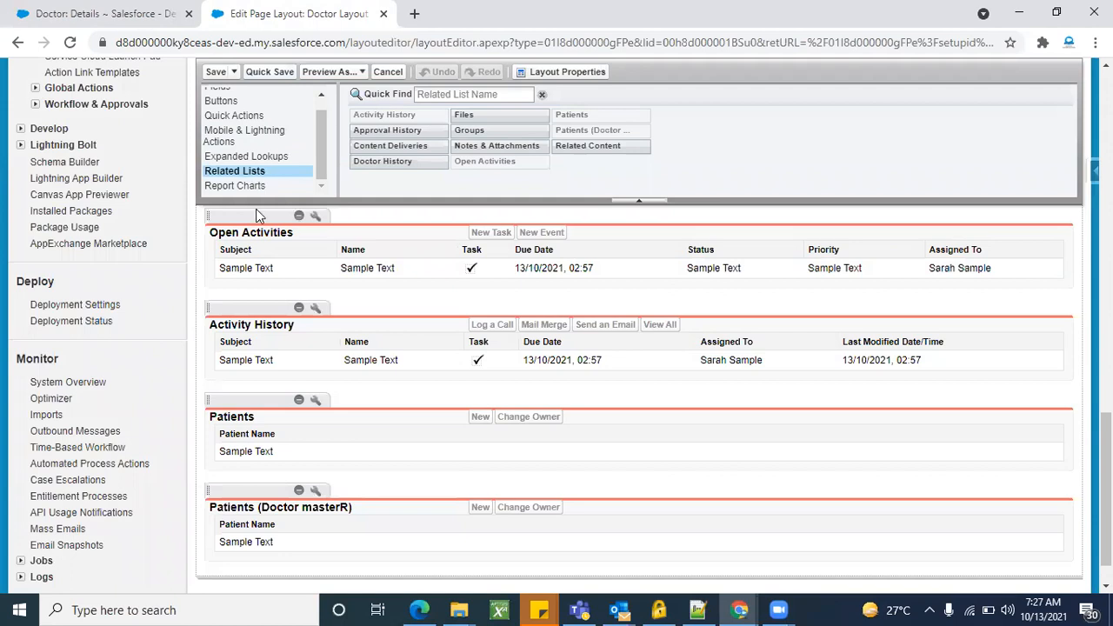
{"action": "scroll", "coordinate": [427, 377], "scroll_direction": "up", "scroll_amount": 1}
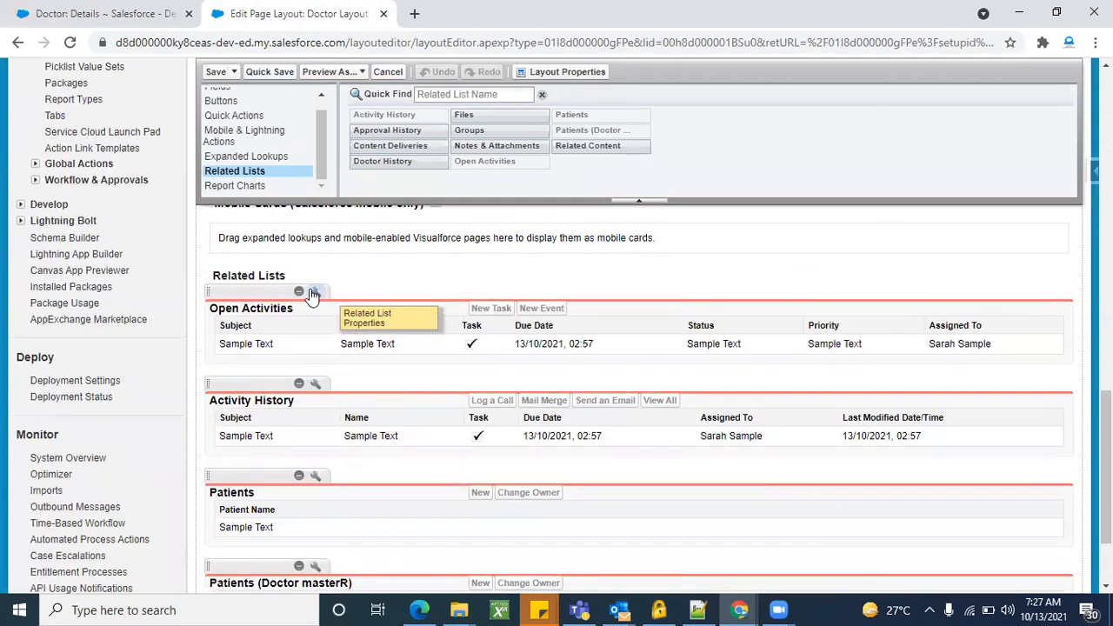
{"action": "left_click", "coordinate": [300, 295]}
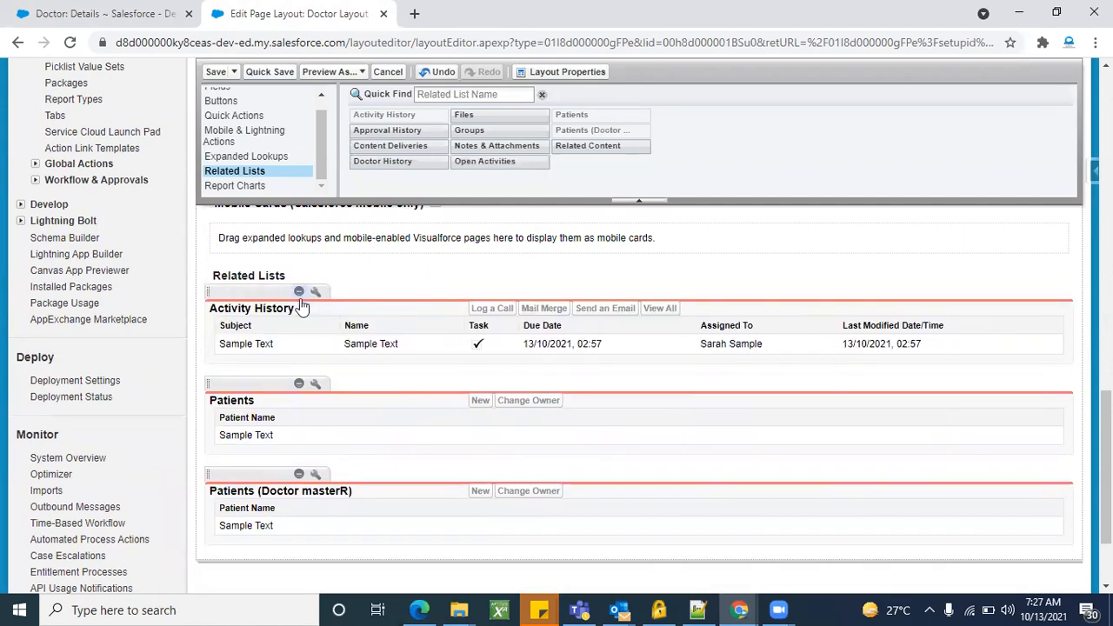
{"action": "left_click", "coordinate": [299, 296]}
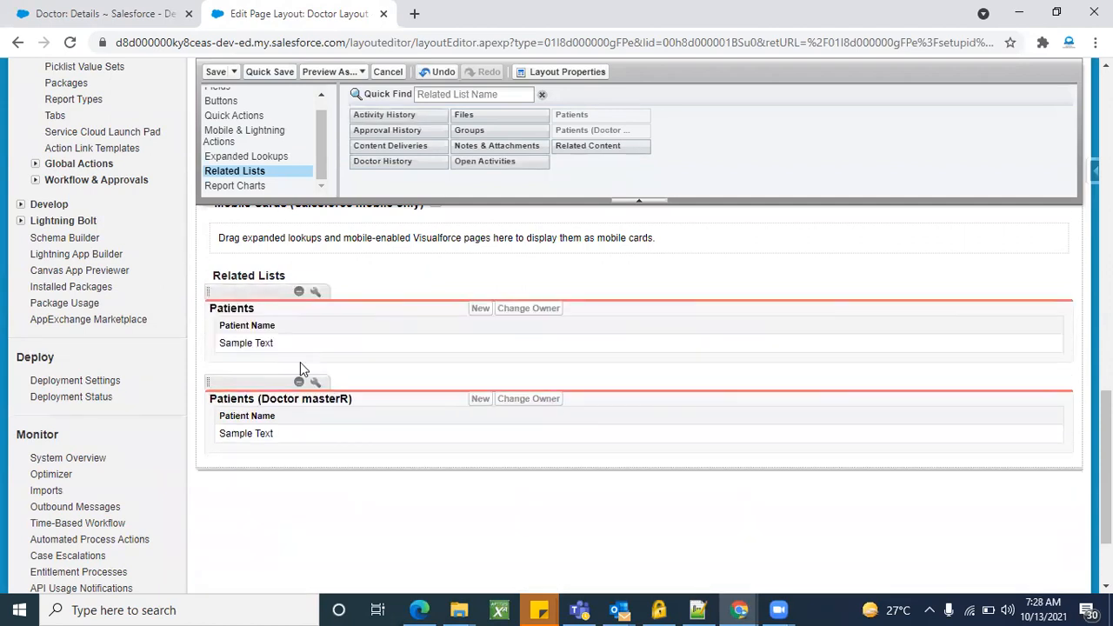
{"action": "left_click", "coordinate": [298, 293]}
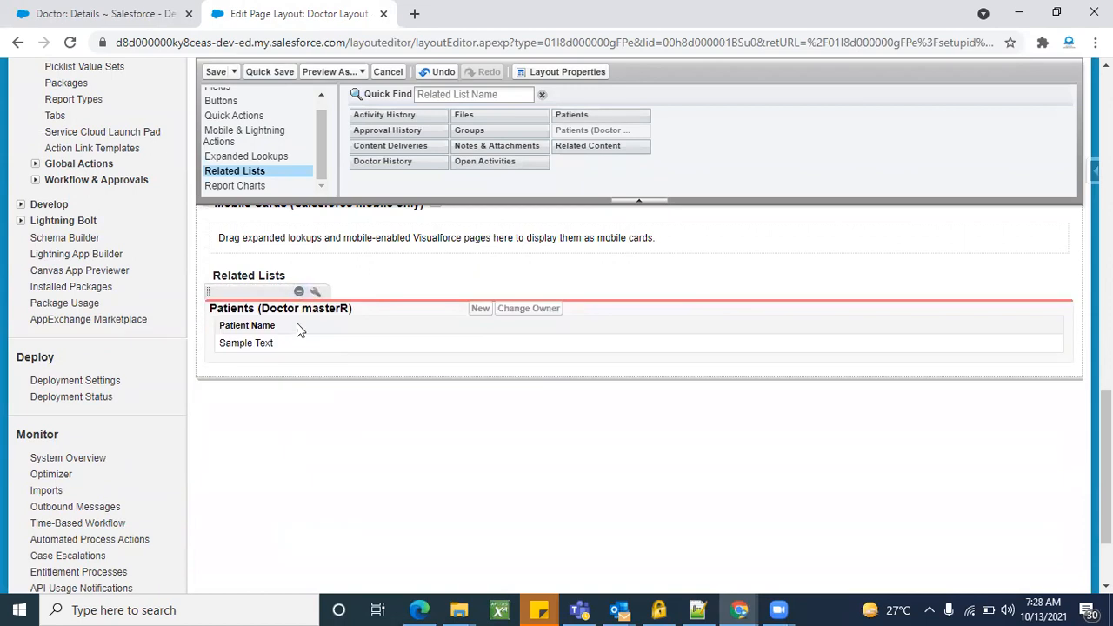
{"action": "left_click", "coordinate": [299, 293]}
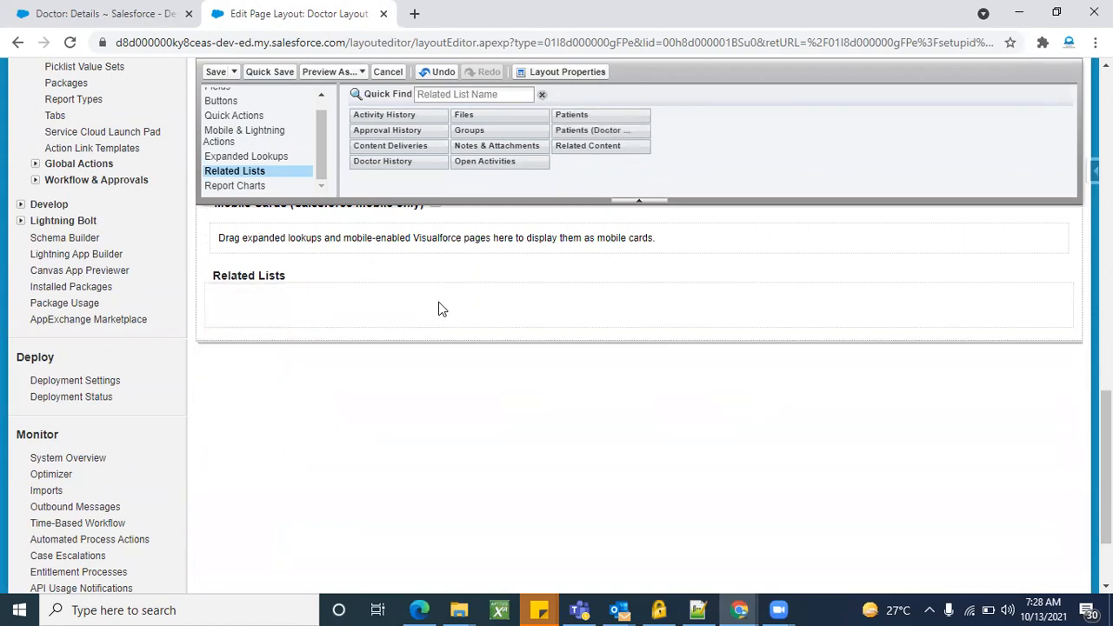
Step: Add Patients (Doctor masterR), Activity History, Open Activities, Notes & Attachments and Patients, in that order, to the layout's Related Lists section
{"action": "left_click_drag", "start_coordinate": [573, 115], "coordinate": [426, 316]}
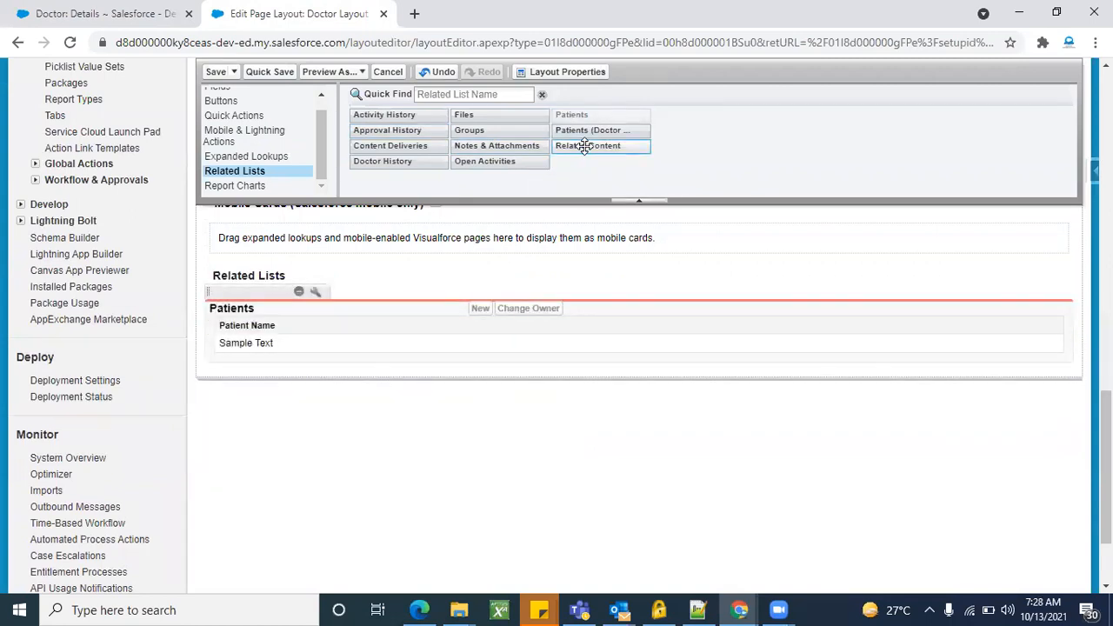
{"action": "left_click_drag", "start_coordinate": [584, 129], "coordinate": [415, 325]}
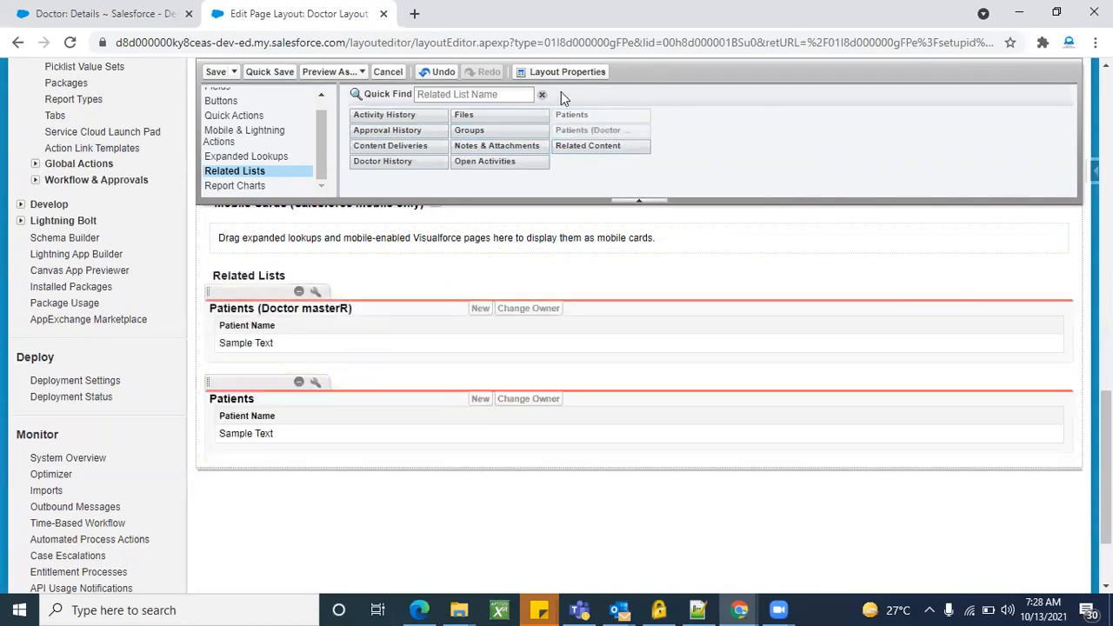
{"action": "left_click_drag", "start_coordinate": [387, 116], "coordinate": [377, 410]}
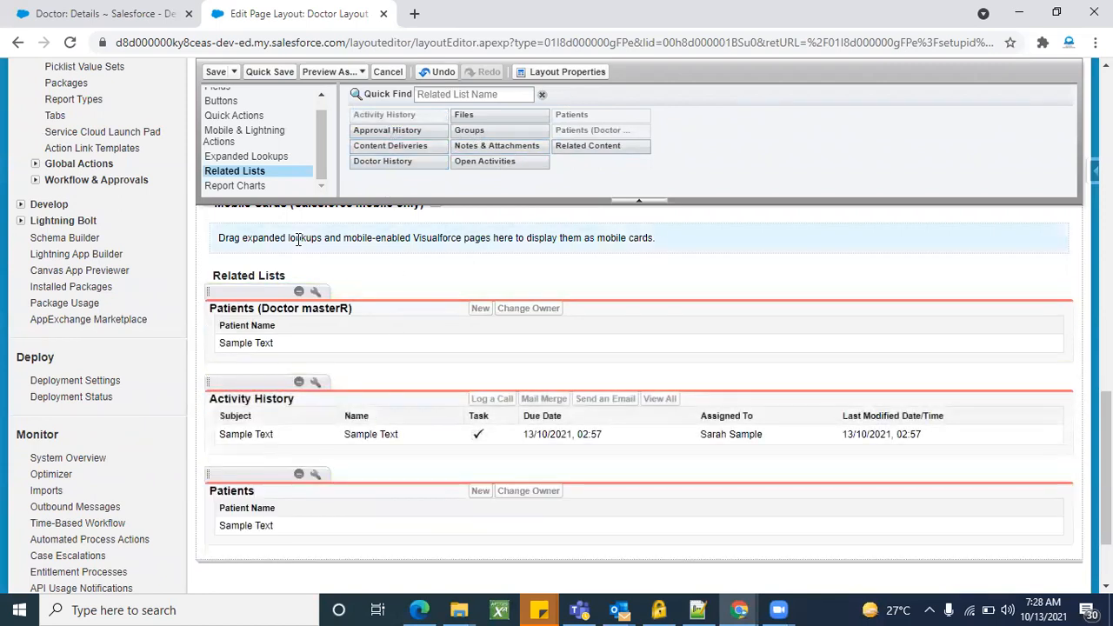
{"action": "left_click_drag", "start_coordinate": [495, 144], "coordinate": [377, 495]}
{"action": "left_click_drag", "start_coordinate": [497, 162], "coordinate": [357, 429]}
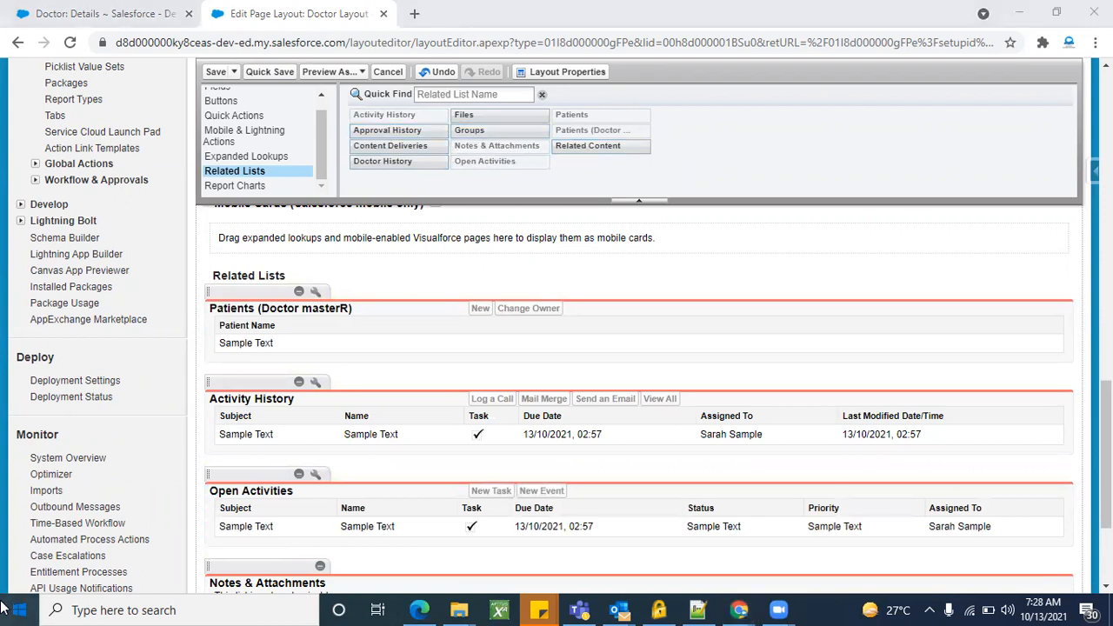
{"action": "key", "text": "super"}
{"action": "left_click", "coordinate": [691, 288]}
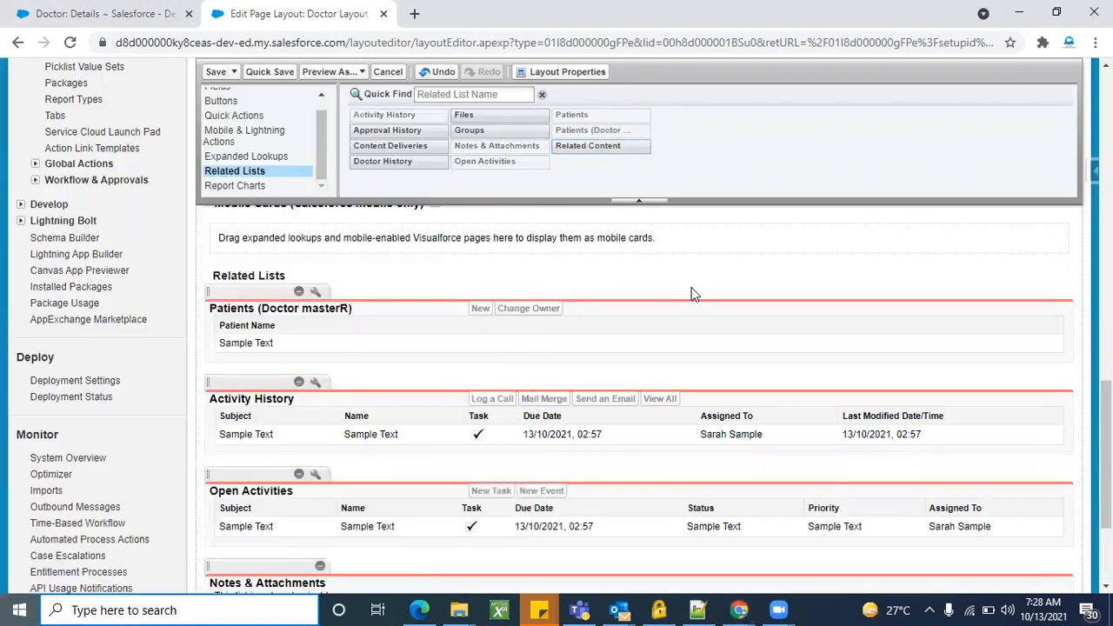
Step: Add the Approval History and Doctor History related lists above Activity History, and save the Doctor Layout
{"action": "left_click_drag", "start_coordinate": [385, 129], "coordinate": [354, 379]}
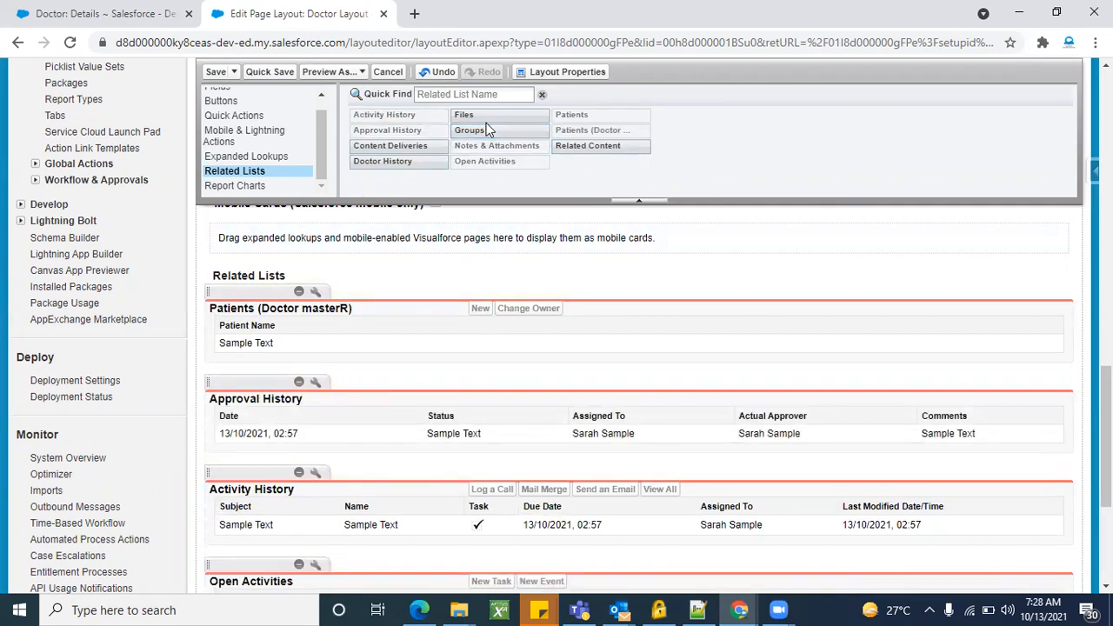
{"action": "scroll", "coordinate": [414, 382], "scroll_direction": "down", "scroll_amount": 2}
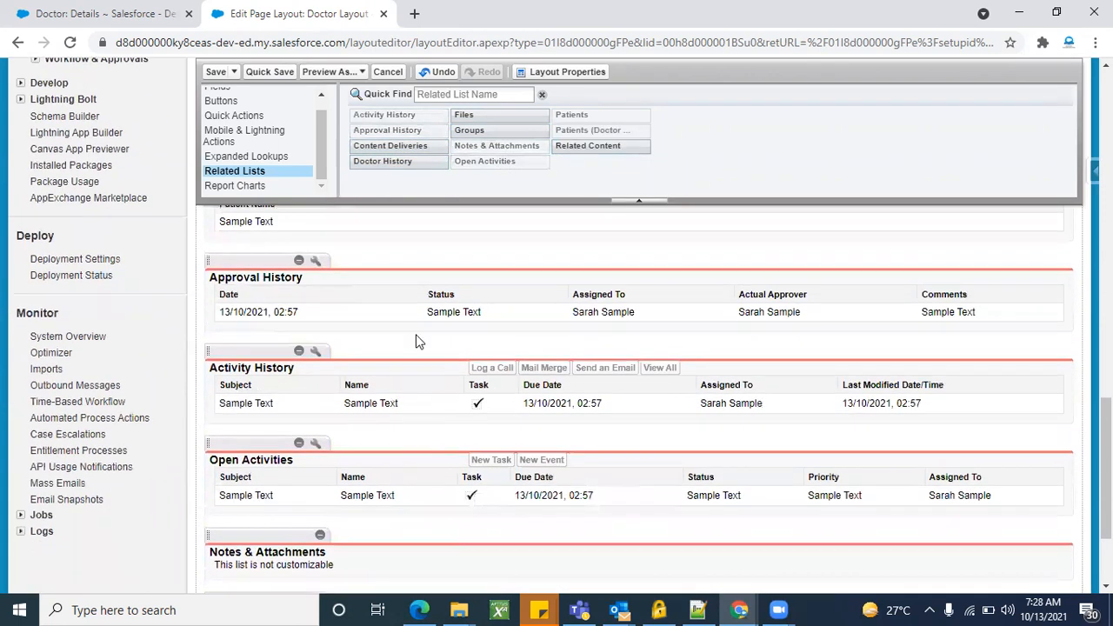
{"action": "scroll", "coordinate": [388, 381], "scroll_direction": "up", "scroll_amount": 2}
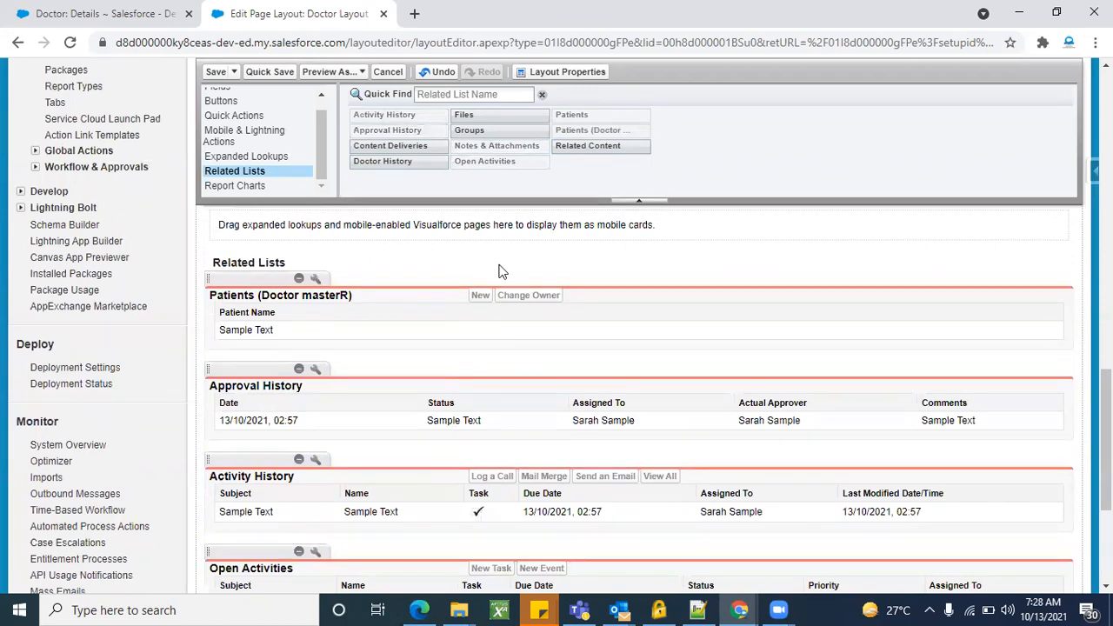
{"action": "left_click_drag", "start_coordinate": [391, 162], "coordinate": [388, 457]}
{"action": "left_click", "coordinate": [209, 73]}
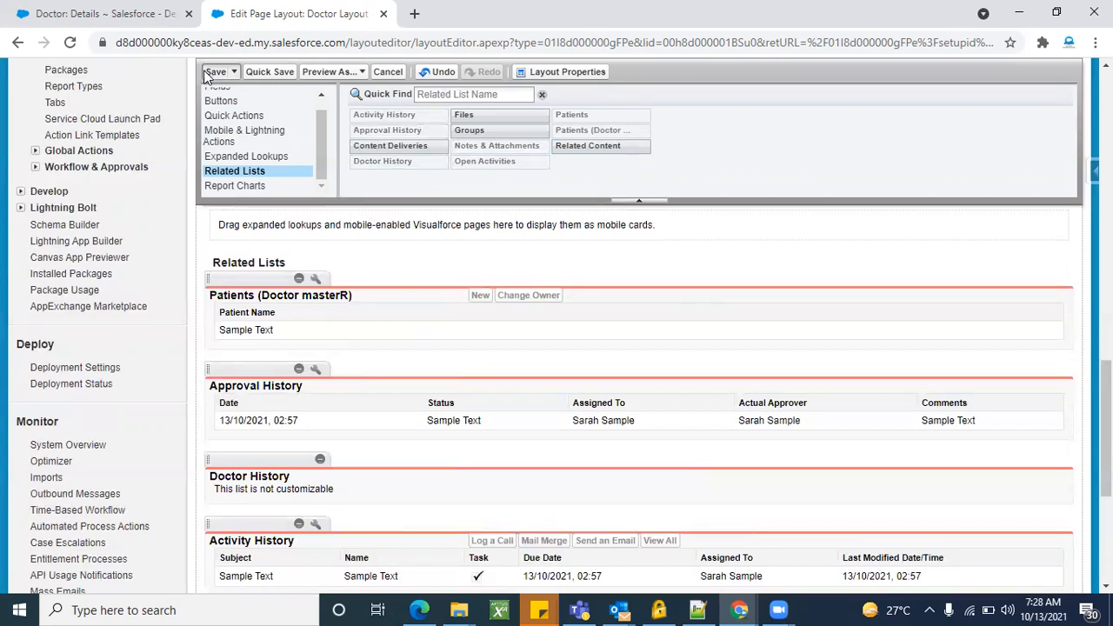
{"action": "left_click", "coordinate": [481, 384]}
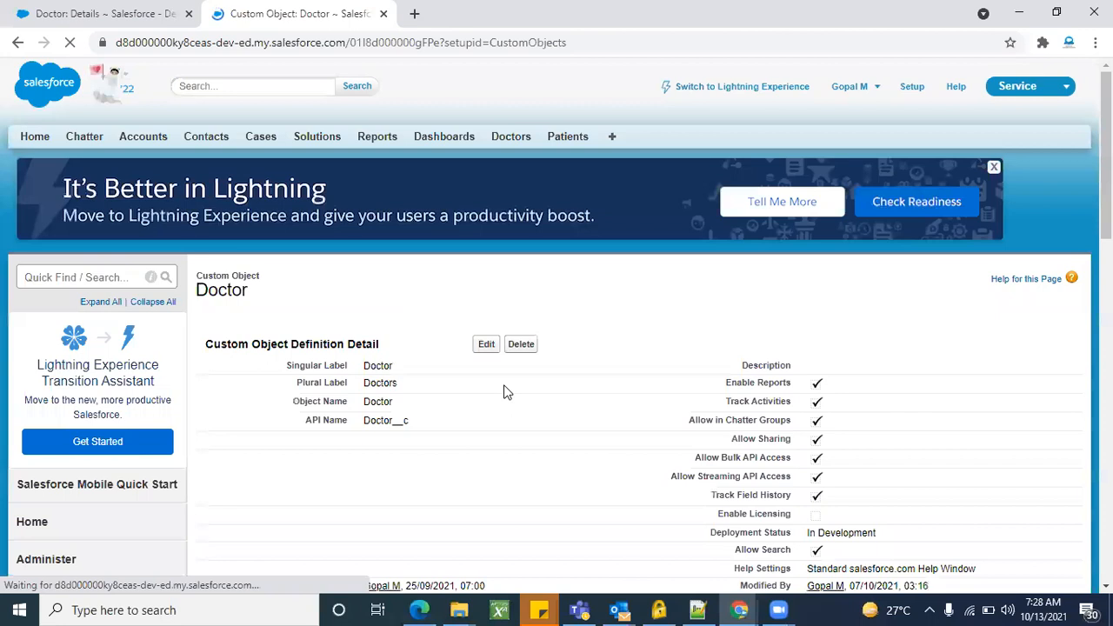
Step: Reload the Doctor record and check the order of its related lists
{"action": "scroll", "coordinate": [502, 435], "scroll_direction": "down", "scroll_amount": 4}
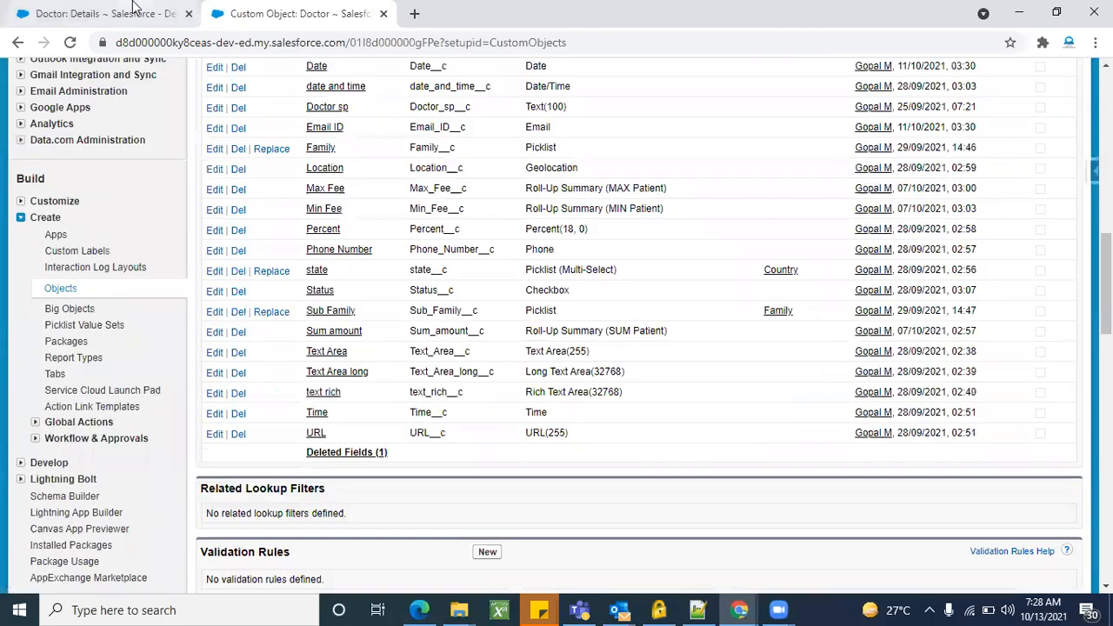
{"action": "left_click", "coordinate": [139, 11]}
{"action": "left_click", "coordinate": [70, 42]}
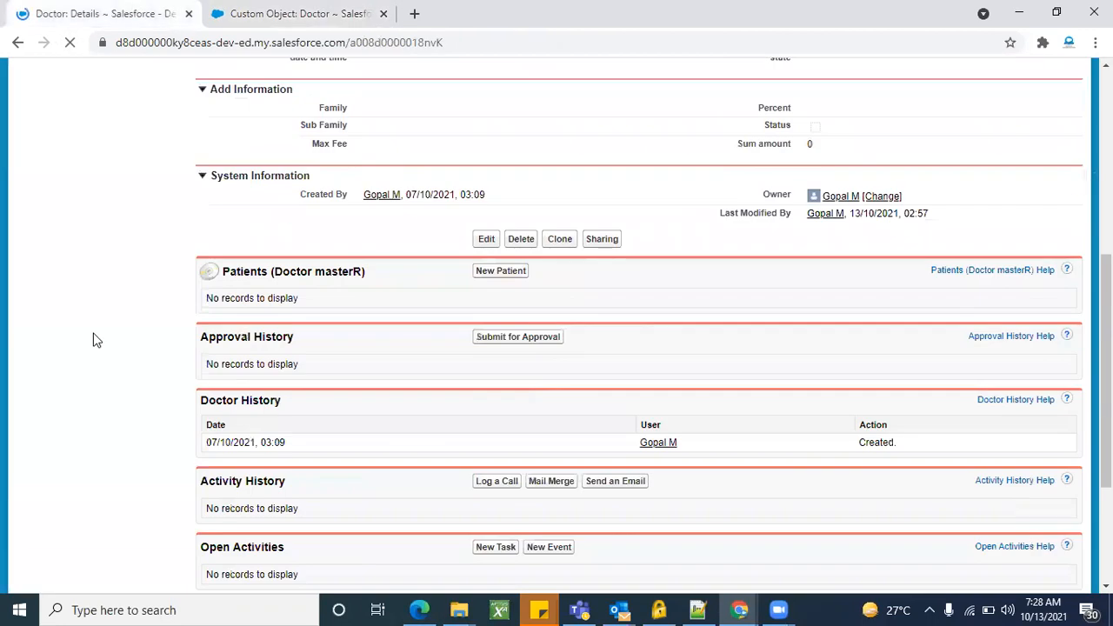
{"action": "scroll", "coordinate": [378, 495], "scroll_direction": "down", "scroll_amount": 3}
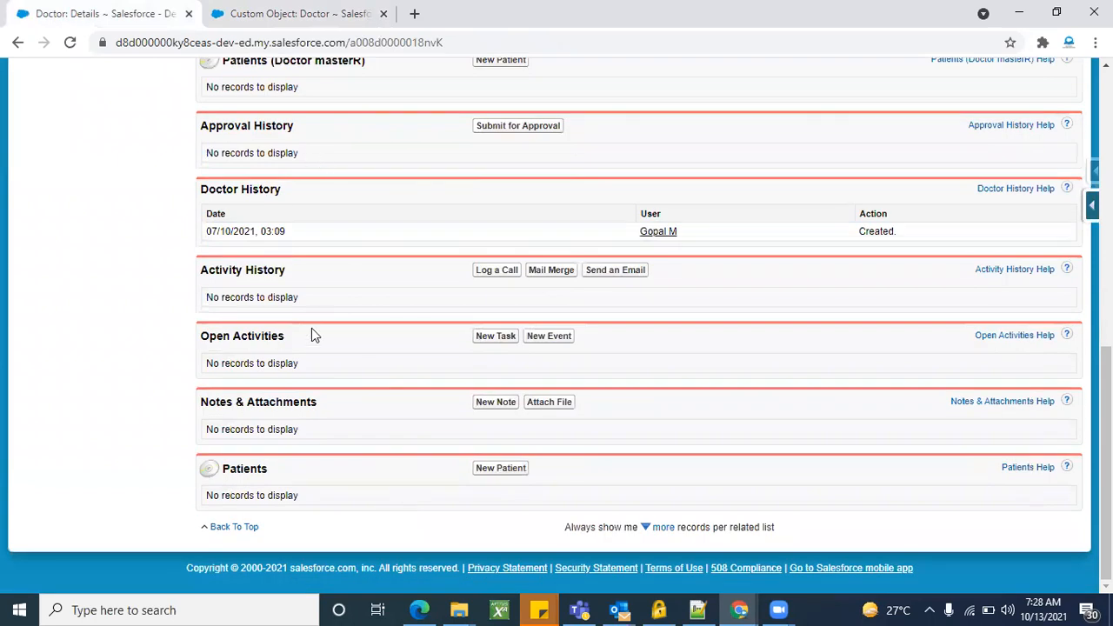
{"action": "scroll", "coordinate": [347, 299], "scroll_direction": "up", "scroll_amount": 2}
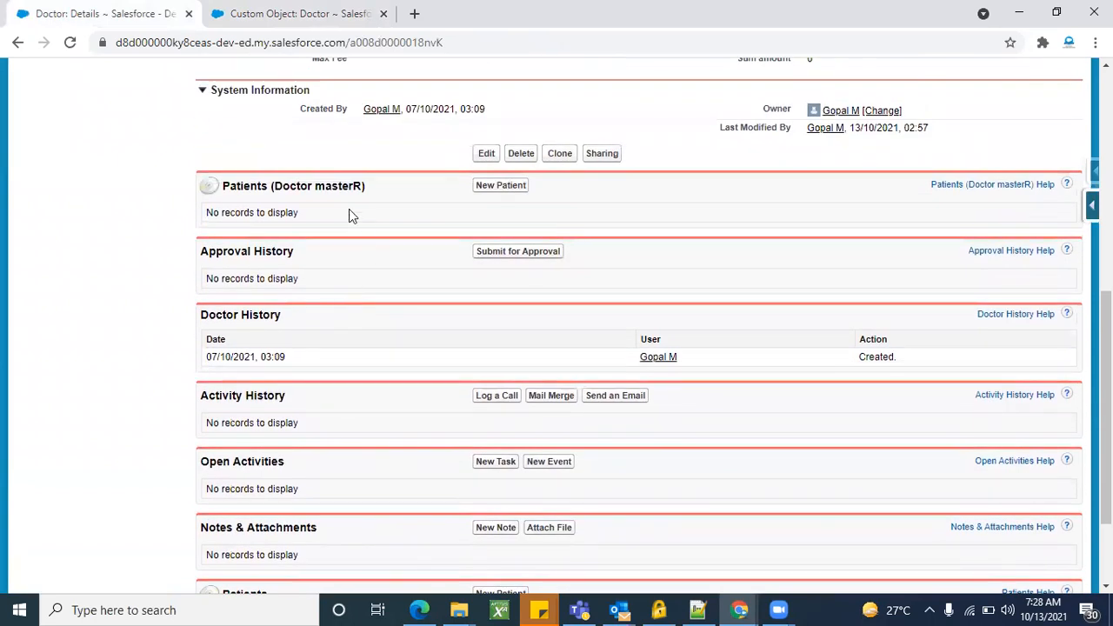
Step: Look through the Doctor record from its related lists back up to its detail sections, and refresh the record page
{"action": "scroll", "coordinate": [313, 470], "scroll_direction": "down", "scroll_amount": 2}
{"action": "scroll", "coordinate": [350, 429], "scroll_direction": "up", "scroll_amount": 10}
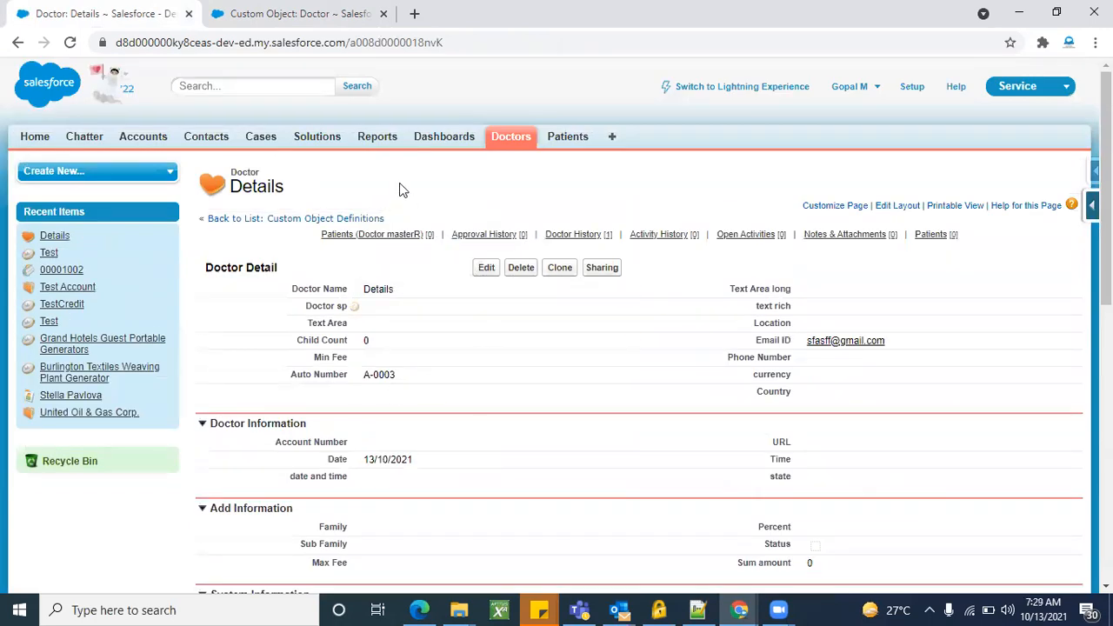
{"action": "left_click", "coordinate": [293, 10]}
{"action": "left_click", "coordinate": [125, 9]}
{"action": "left_click", "coordinate": [70, 41]}
Step: Open Contacts in a new browser tab and view the Contact object's fields
{"action": "right_click", "coordinate": [205, 142]}
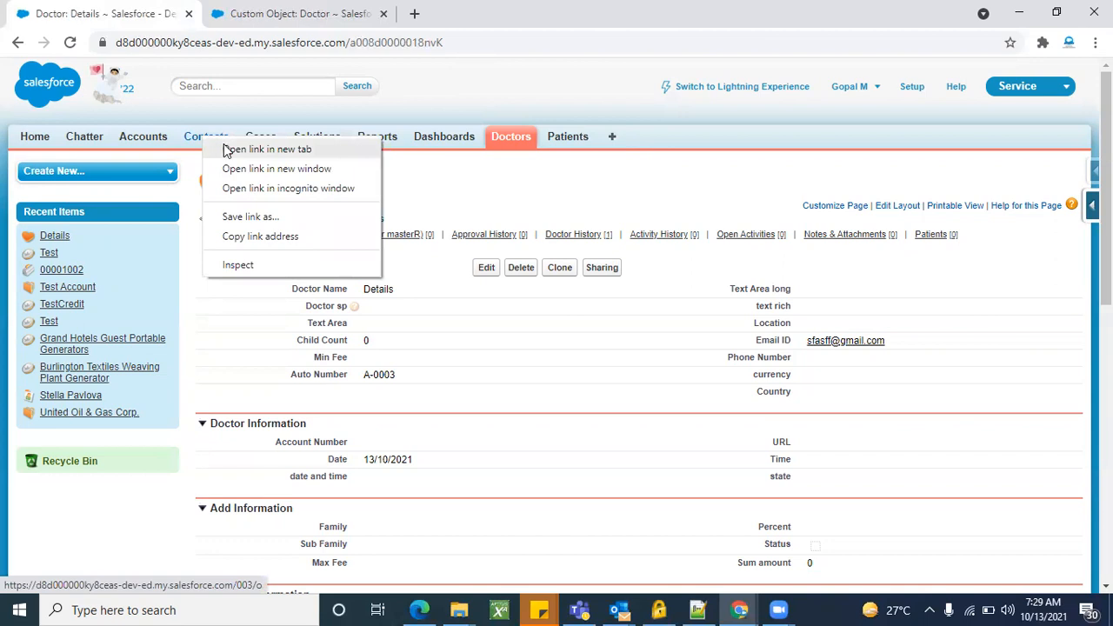
{"action": "left_click", "coordinate": [225, 148]}
{"action": "left_click", "coordinate": [435, 11]}
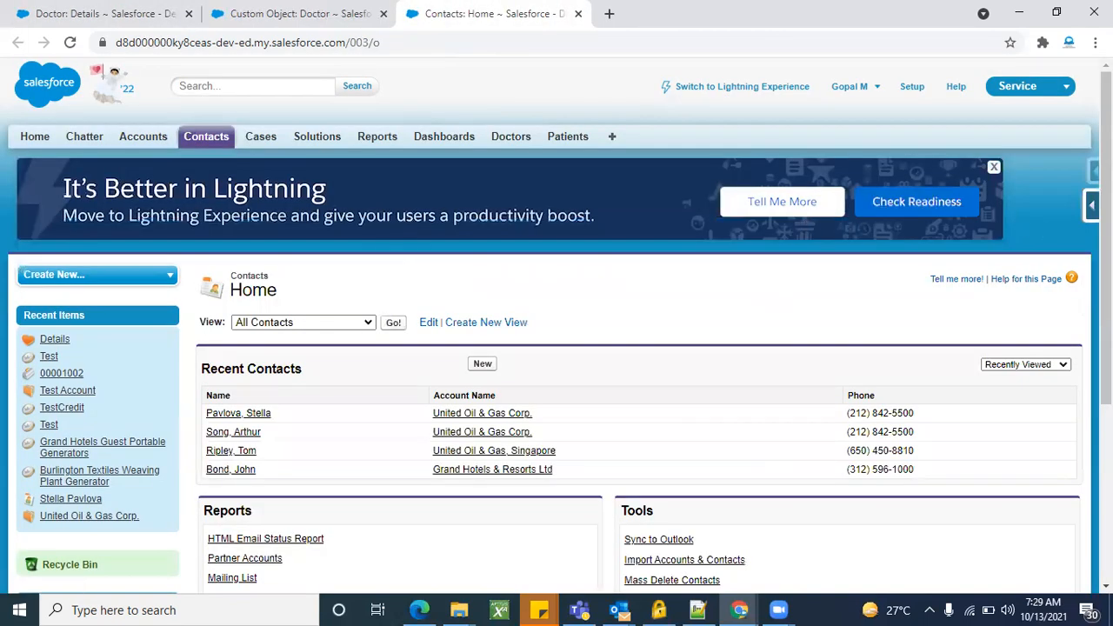
{"action": "left_click", "coordinate": [1091, 204]}
{"action": "left_click", "coordinate": [973, 233]}
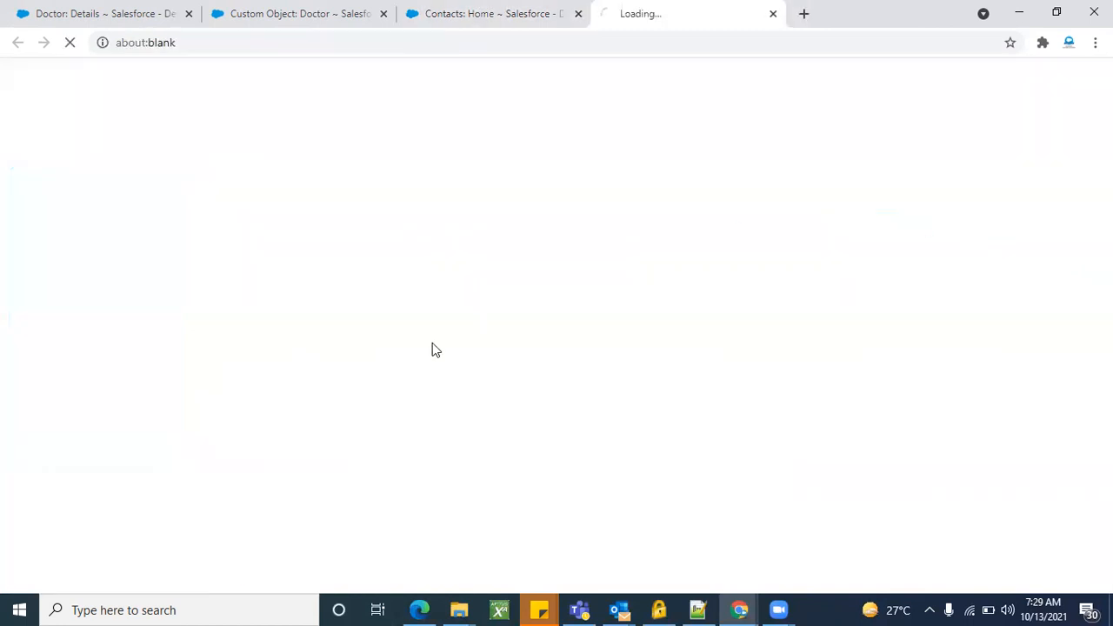
{"action": "scroll", "coordinate": [339, 435], "scroll_direction": "down", "scroll_amount": 3}
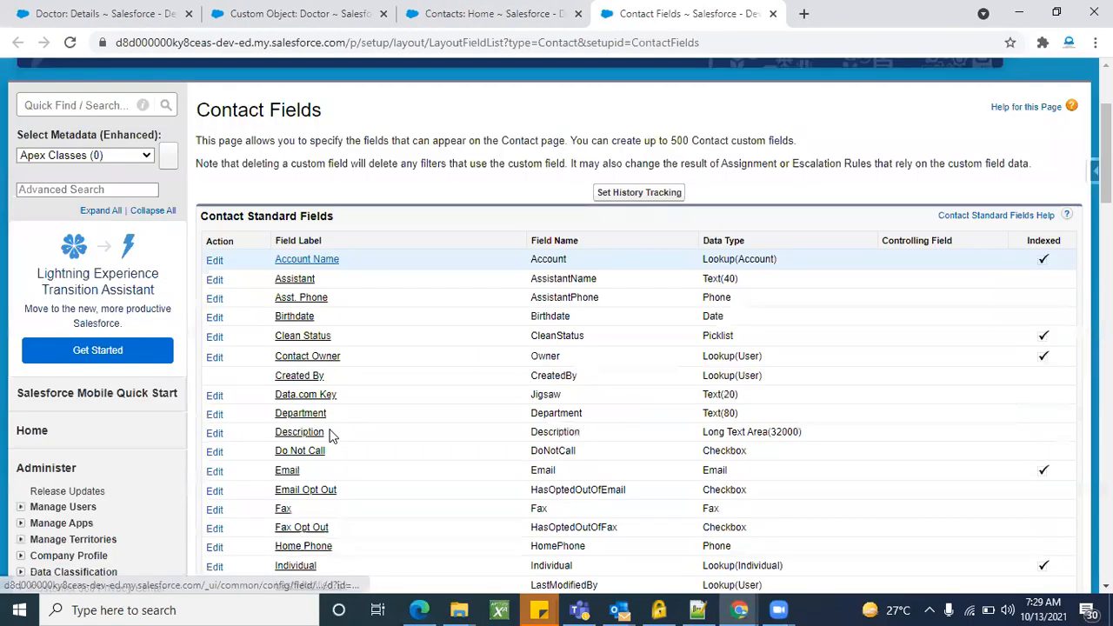
Step: Open the Contact object's page layouts in Setup and review the available layouts
{"action": "scroll", "coordinate": [331, 435], "scroll_direction": "down", "scroll_amount": 10}
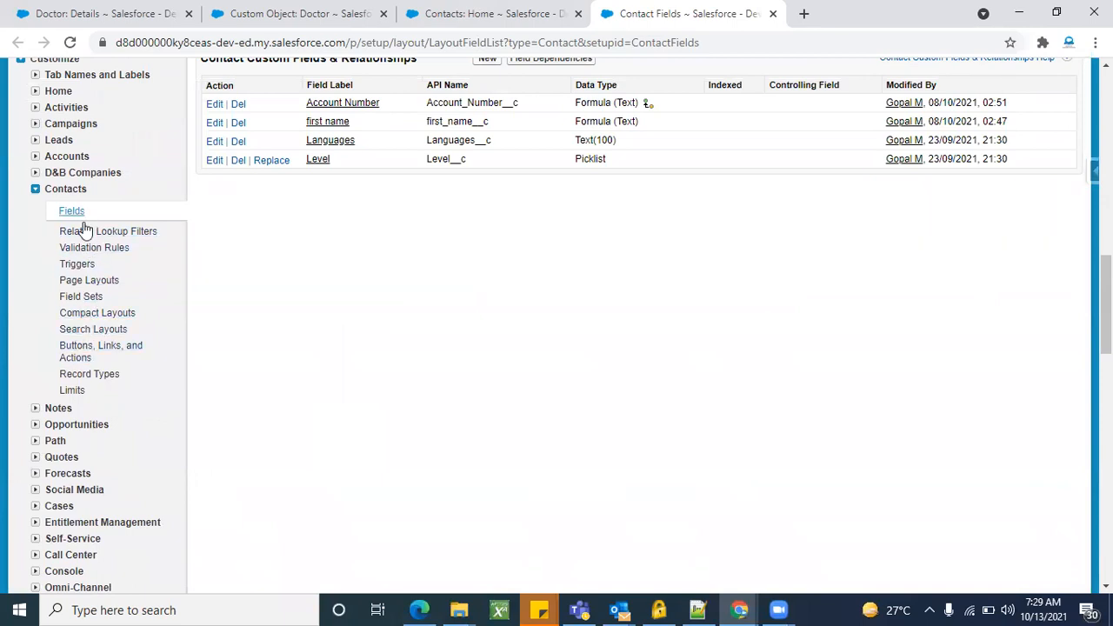
{"action": "left_click", "coordinate": [87, 280]}
{"action": "scroll", "coordinate": [365, 365], "scroll_direction": "down", "scroll_amount": 1}
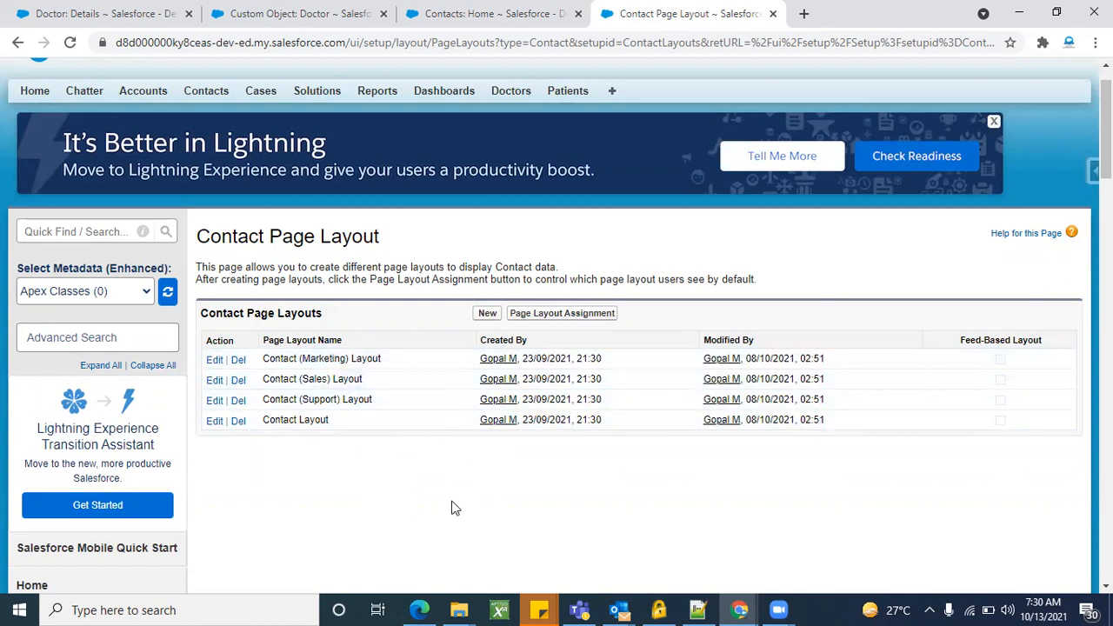
Step: Return to the Doctor record's browser tab, start a new Doctor record and review the sections of its entry form
{"action": "left_click", "coordinate": [515, 7]}
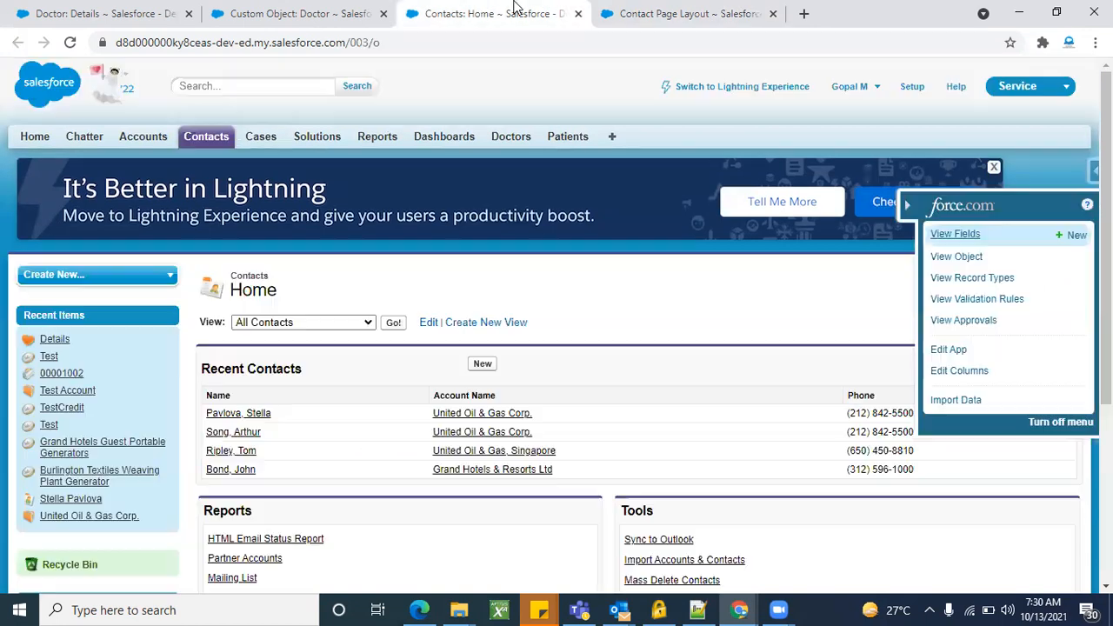
{"action": "left_click", "coordinate": [331, 9]}
{"action": "left_click", "coordinate": [131, 9]}
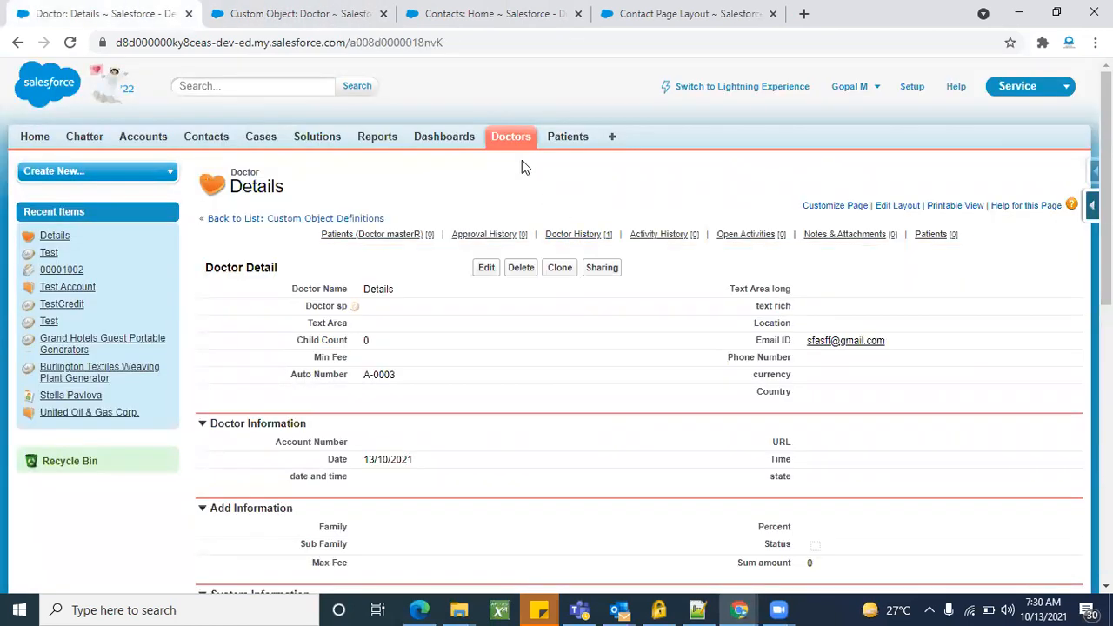
{"action": "left_click", "coordinate": [510, 141]}
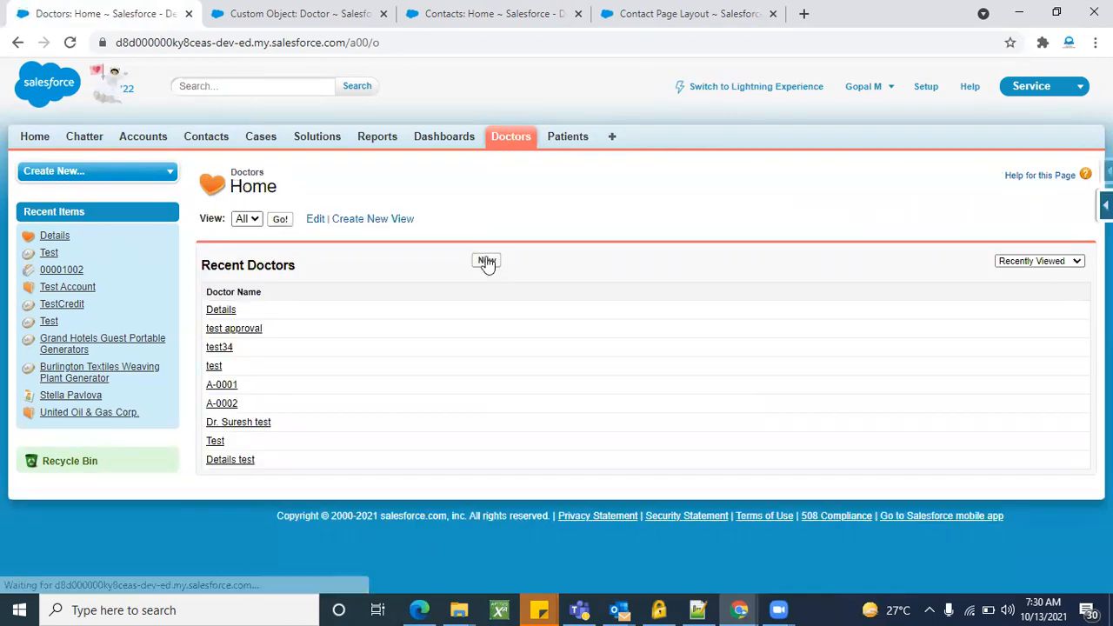
{"action": "left_click", "coordinate": [487, 262]}
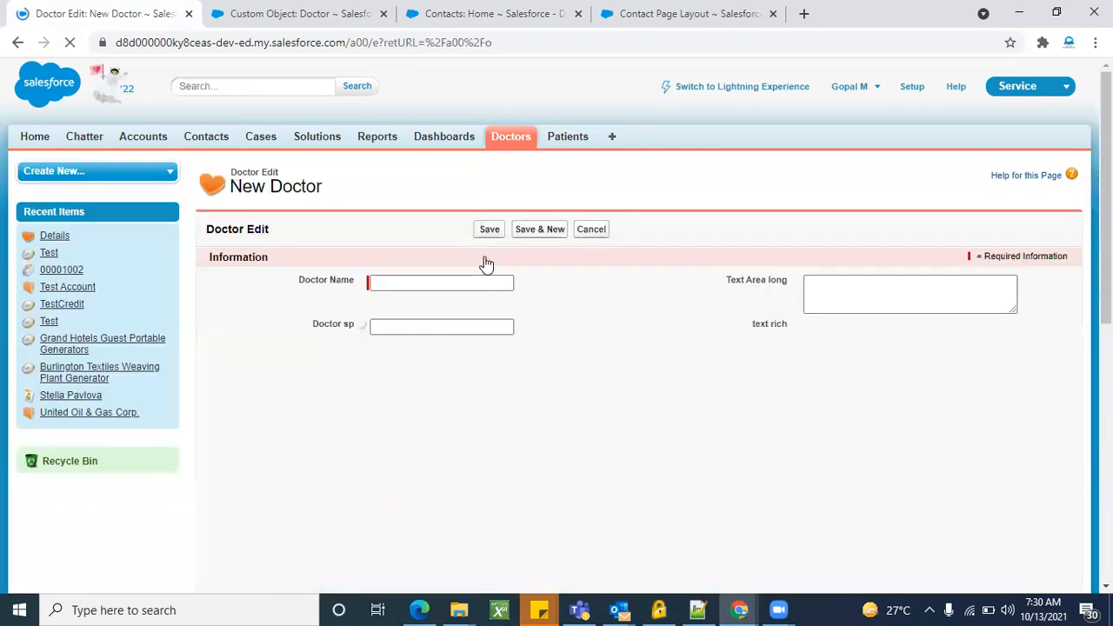
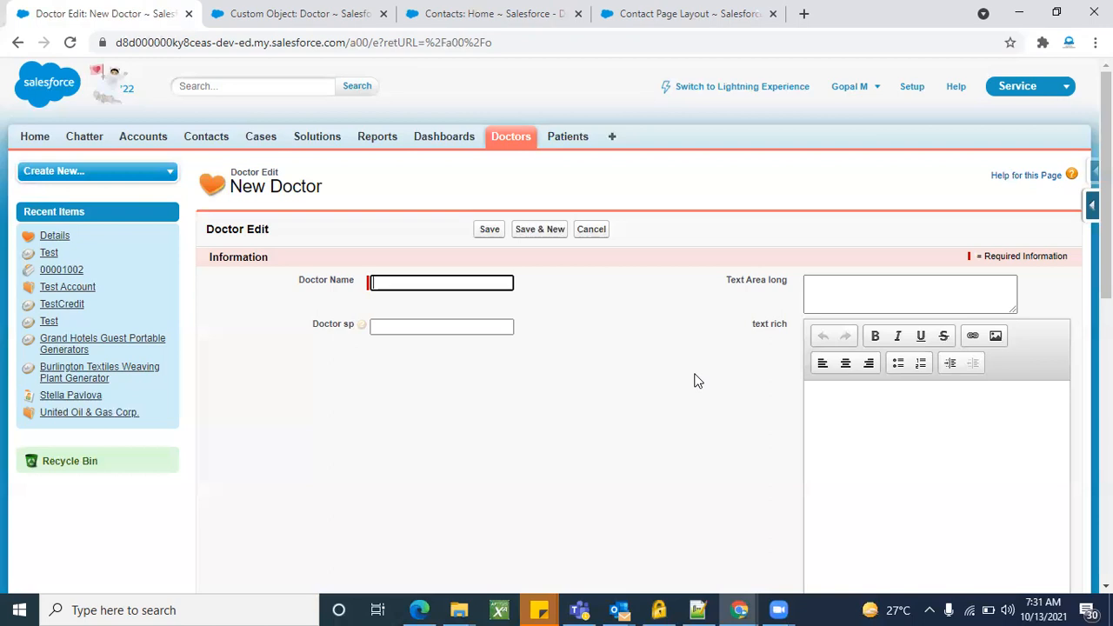
{"action": "scroll", "coordinate": [695, 378], "scroll_direction": "down", "scroll_amount": 7}
{"action": "scroll", "coordinate": [696, 378], "scroll_direction": "up", "scroll_amount": 7}
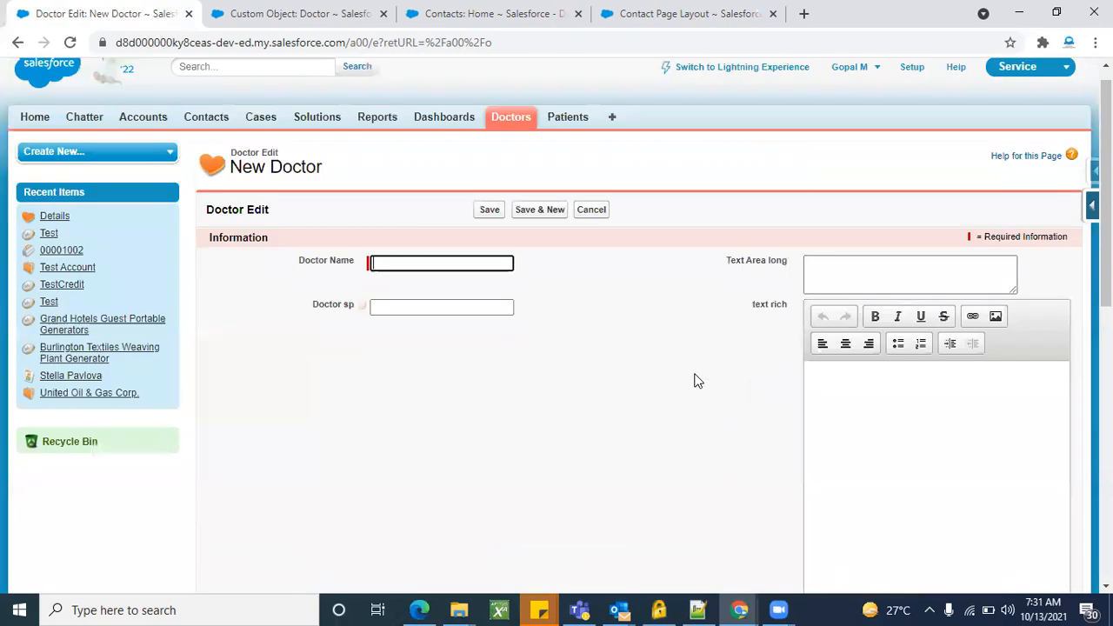
Step: Open the Doctor object's field definitions from the new record form and locate its Page Layouts section
{"action": "left_click", "coordinate": [1093, 206]}
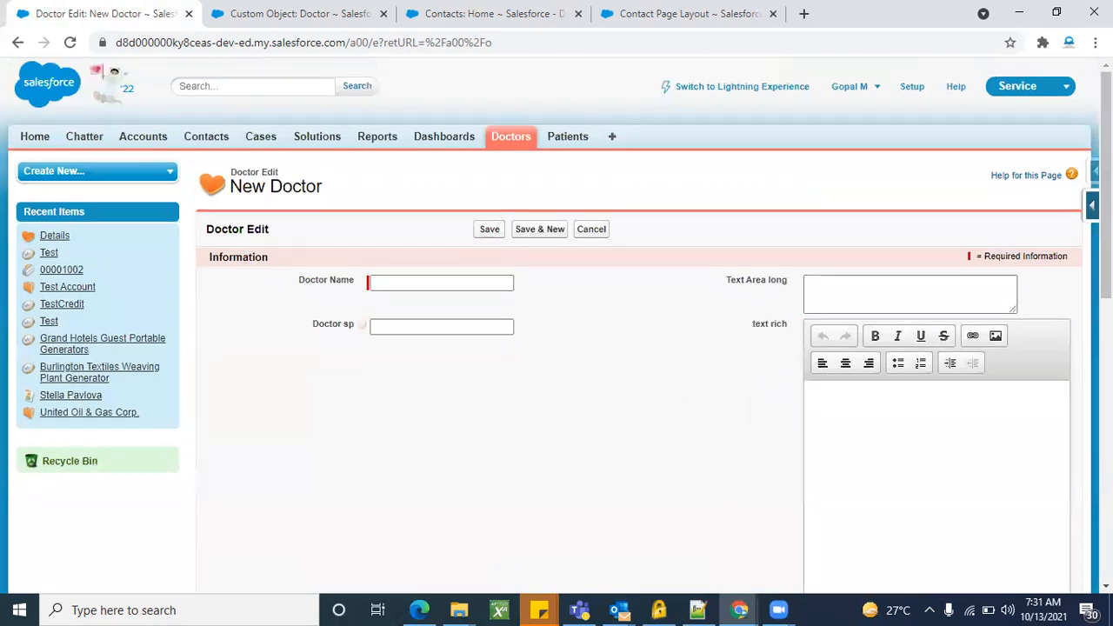
{"action": "left_click", "coordinate": [957, 238]}
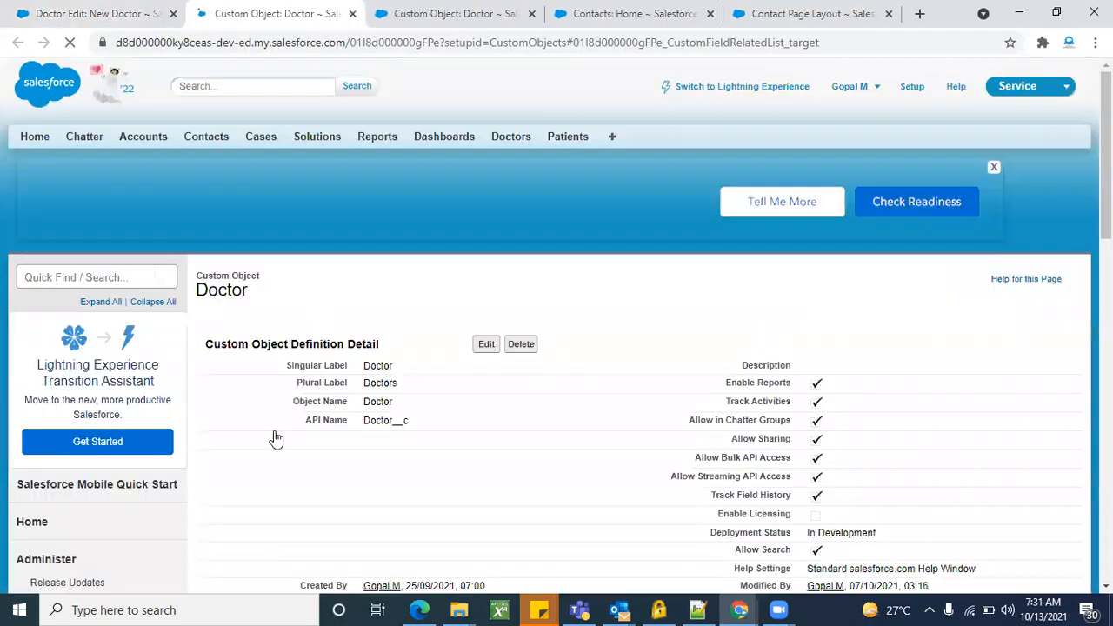
{"action": "scroll", "coordinate": [300, 317], "scroll_direction": "down", "scroll_amount": 3}
{"action": "scroll", "coordinate": [300, 317], "scroll_direction": "up", "scroll_amount": 2}
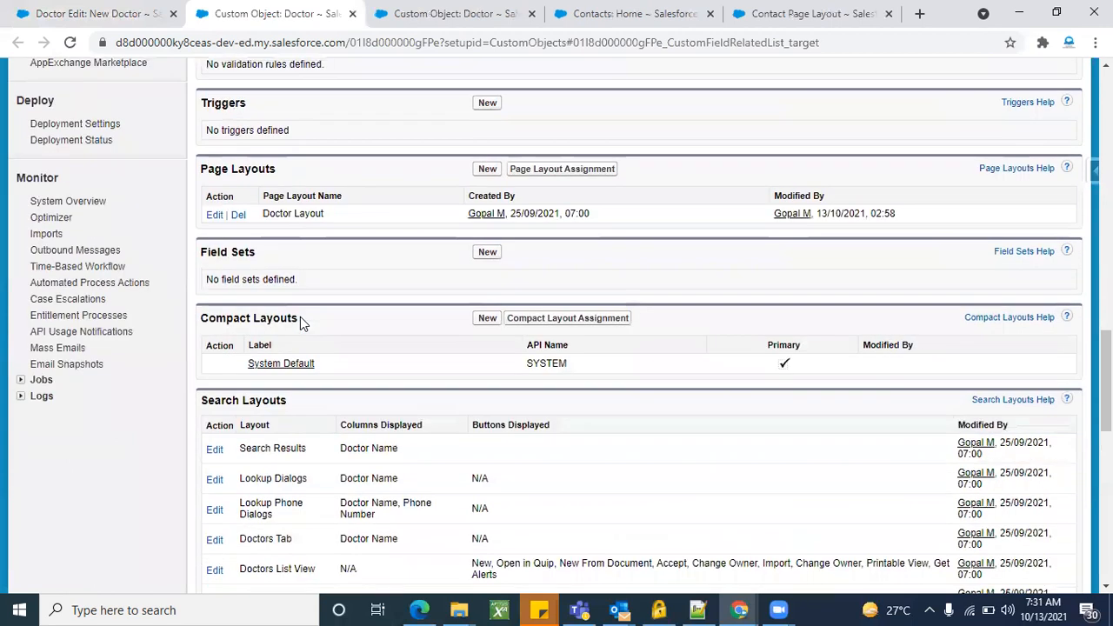
Step: Start a new record type for the Doctor custom object
{"action": "scroll", "coordinate": [300, 322], "scroll_direction": "up", "scroll_amount": 1}
{"action": "scroll", "coordinate": [301, 322], "scroll_direction": "down", "scroll_amount": 8}
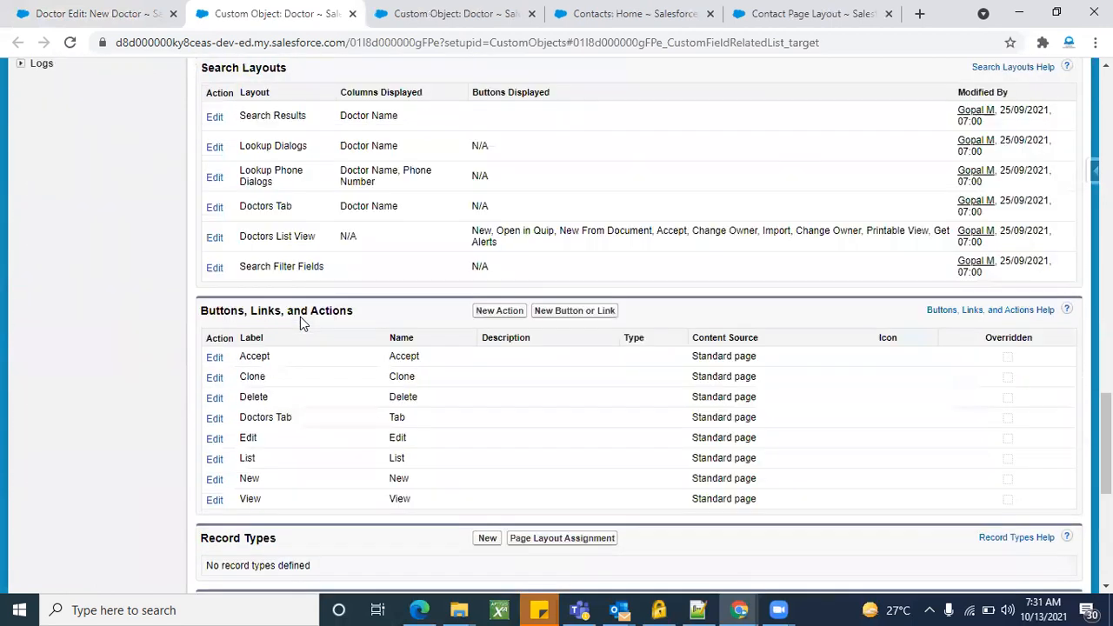
{"action": "scroll", "coordinate": [254, 193], "scroll_direction": "down", "scroll_amount": 1}
{"action": "triple_click", "coordinate": [257, 195]}
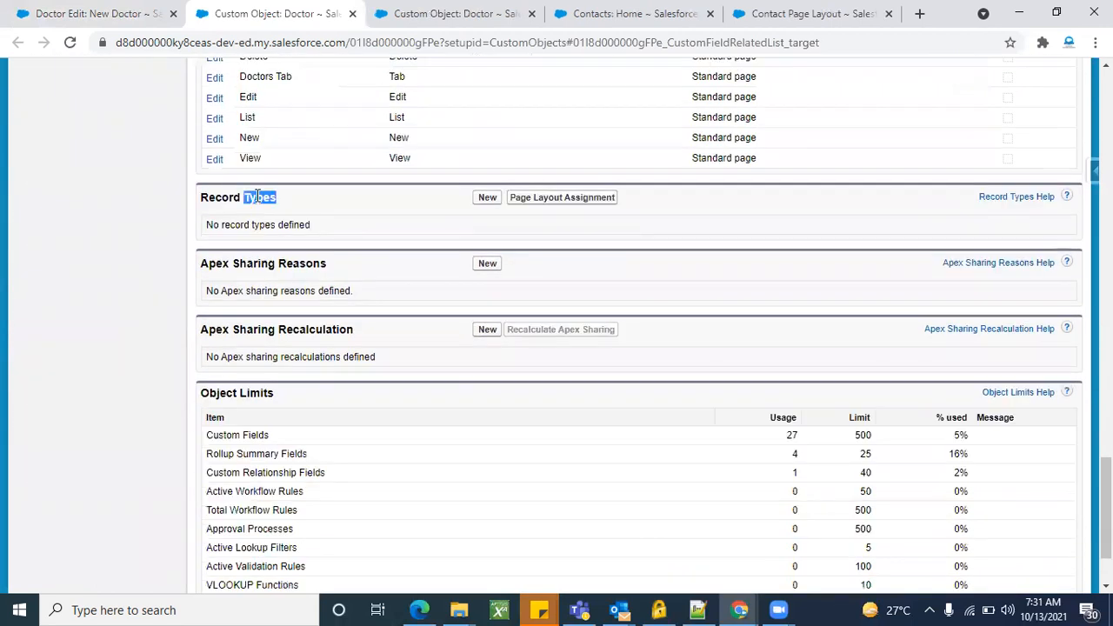
{"action": "left_click", "coordinate": [487, 197]}
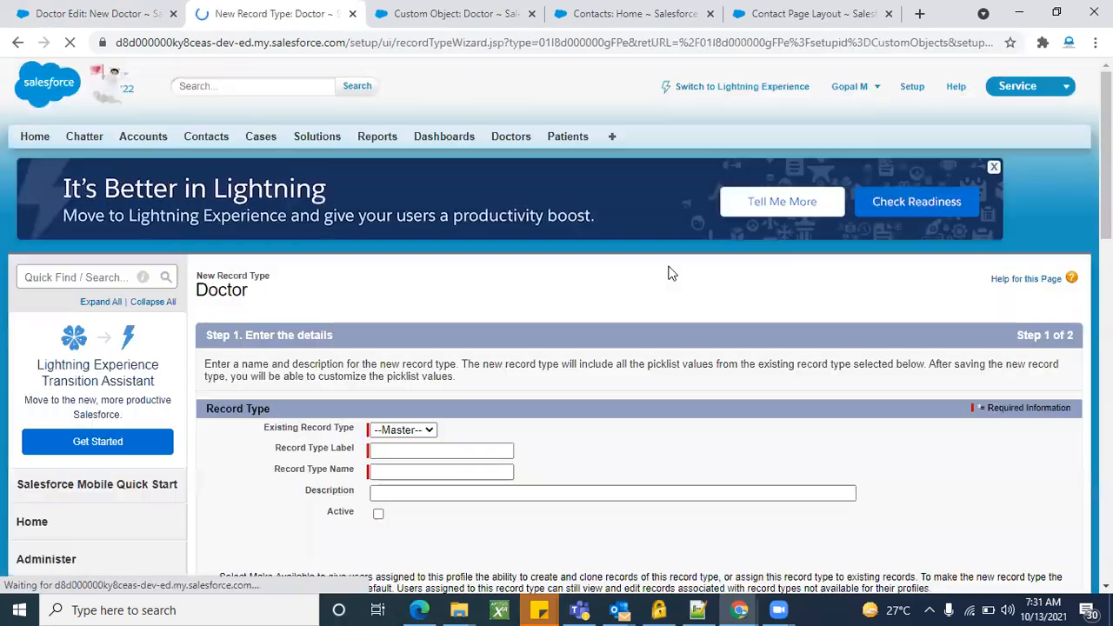
{"action": "scroll", "coordinate": [464, 293], "scroll_direction": "down", "scroll_amount": 2}
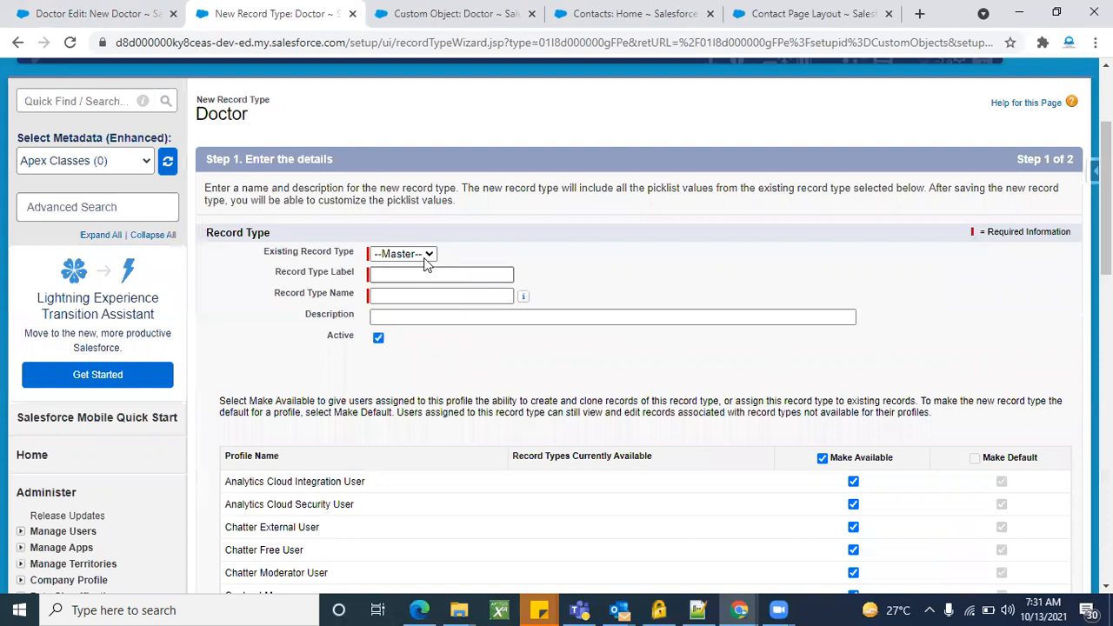
Step: Set the record type label to Doctor IN and let the record type name fill in as Doctor_IN
{"action": "left_click", "coordinate": [448, 274]}
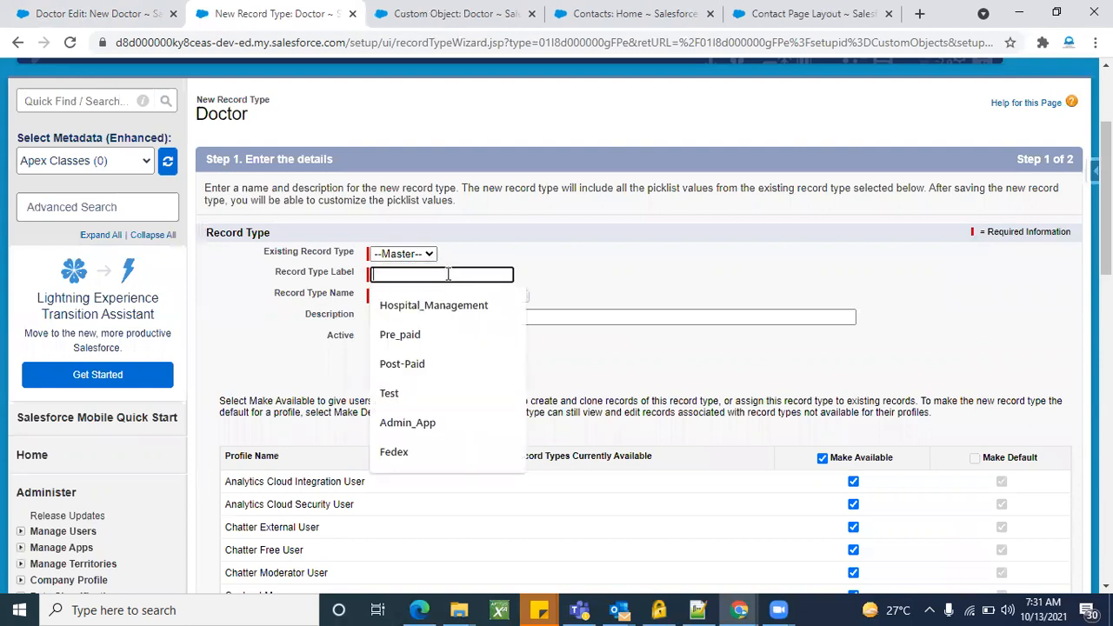
{"action": "type", "text": "I"}
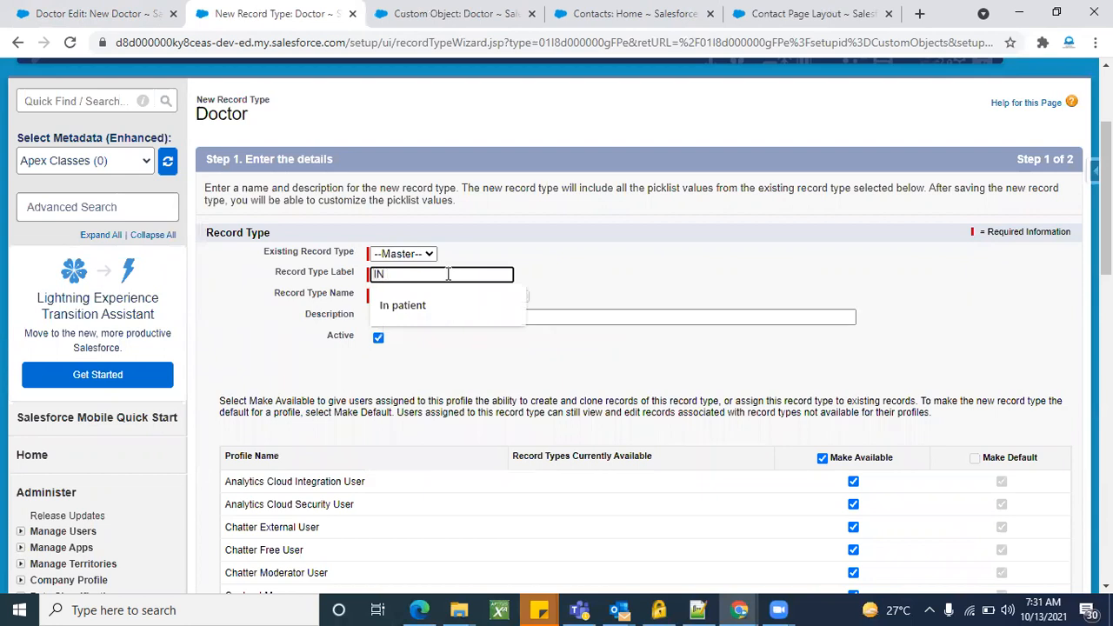
{"action": "key", "text": "BackSpace"}
{"action": "type", "text": "Doctor"}
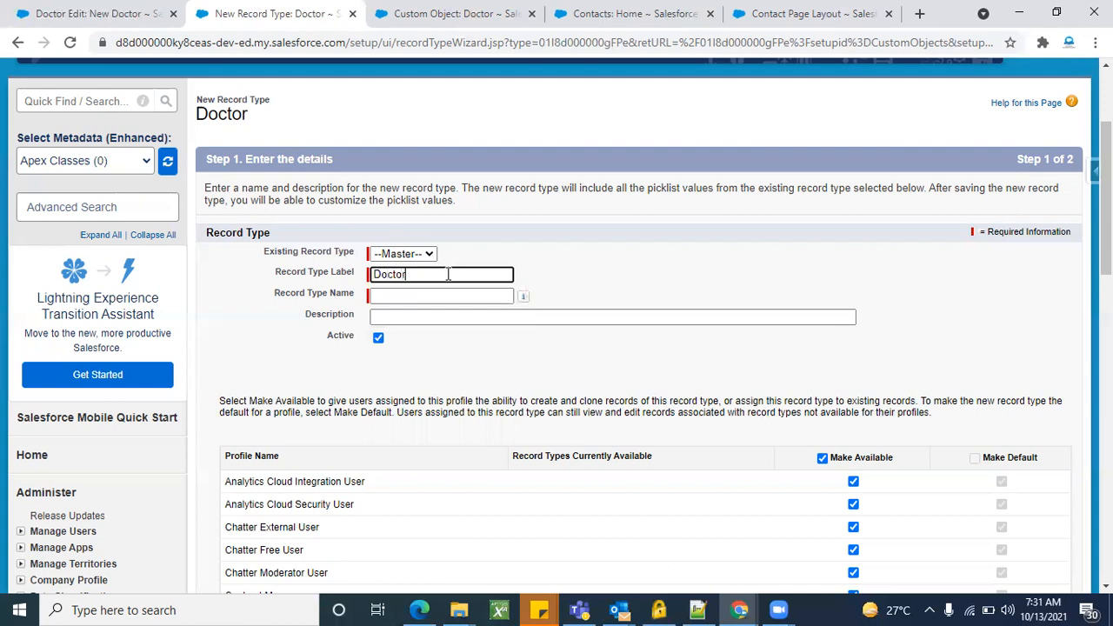
{"action": "left_click", "coordinate": [680, 205]}
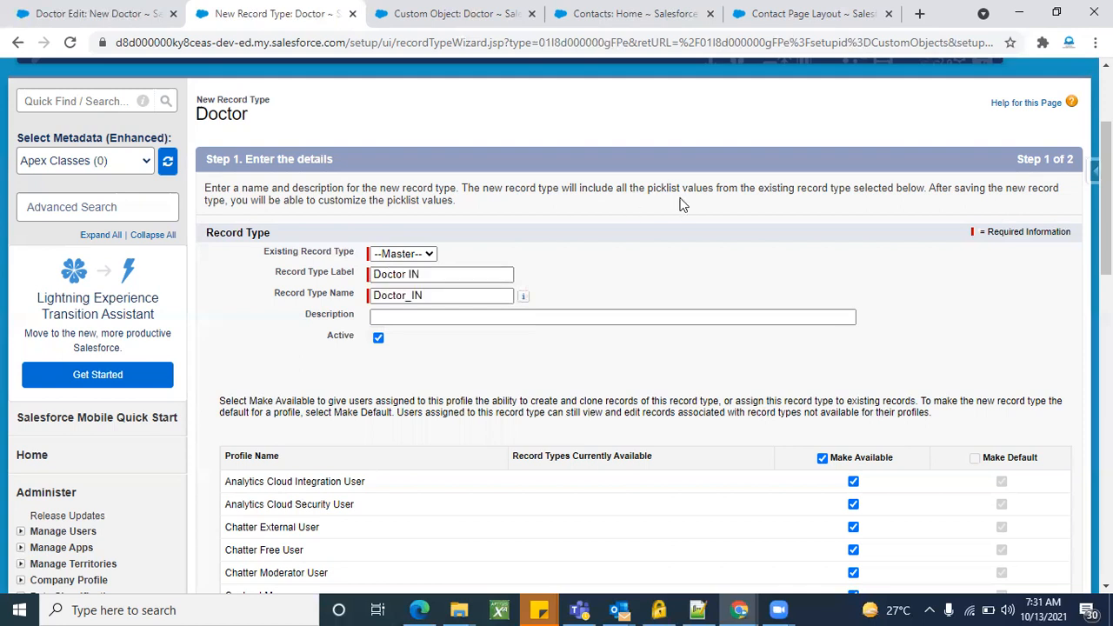
Step: Keep the record type available to all profiles and continue to the page layout assignment
{"action": "scroll", "coordinate": [646, 336], "scroll_direction": "down", "scroll_amount": 6}
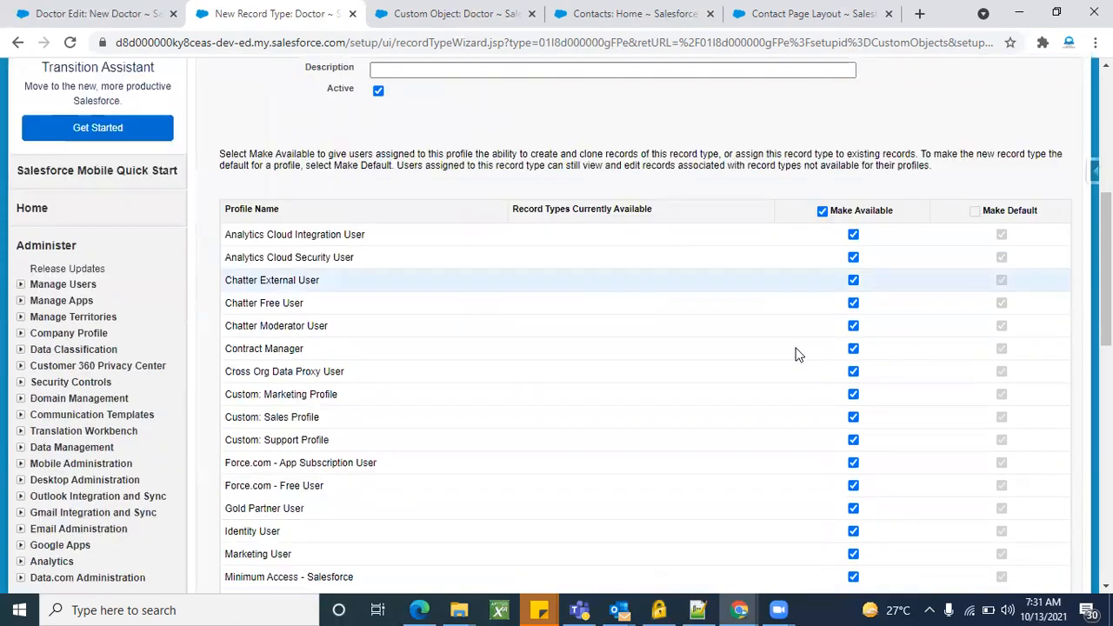
{"action": "scroll", "coordinate": [790, 336], "scroll_direction": "down", "scroll_amount": 1}
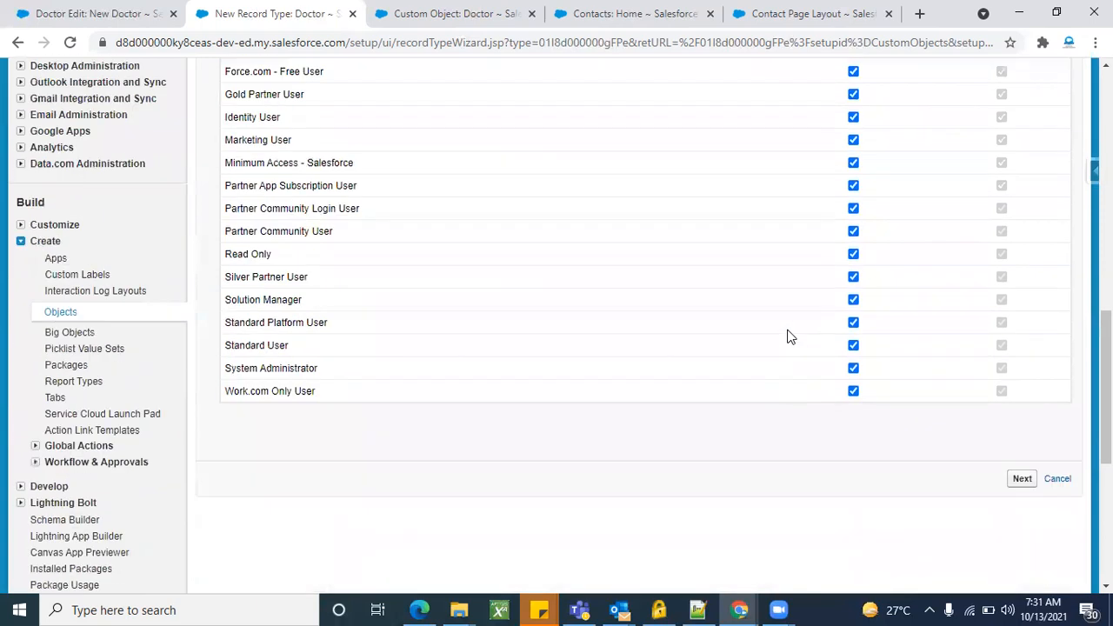
{"action": "scroll", "coordinate": [790, 336], "scroll_direction": "up", "scroll_amount": 5}
{"action": "scroll", "coordinate": [897, 397], "scroll_direction": "down", "scroll_amount": 3}
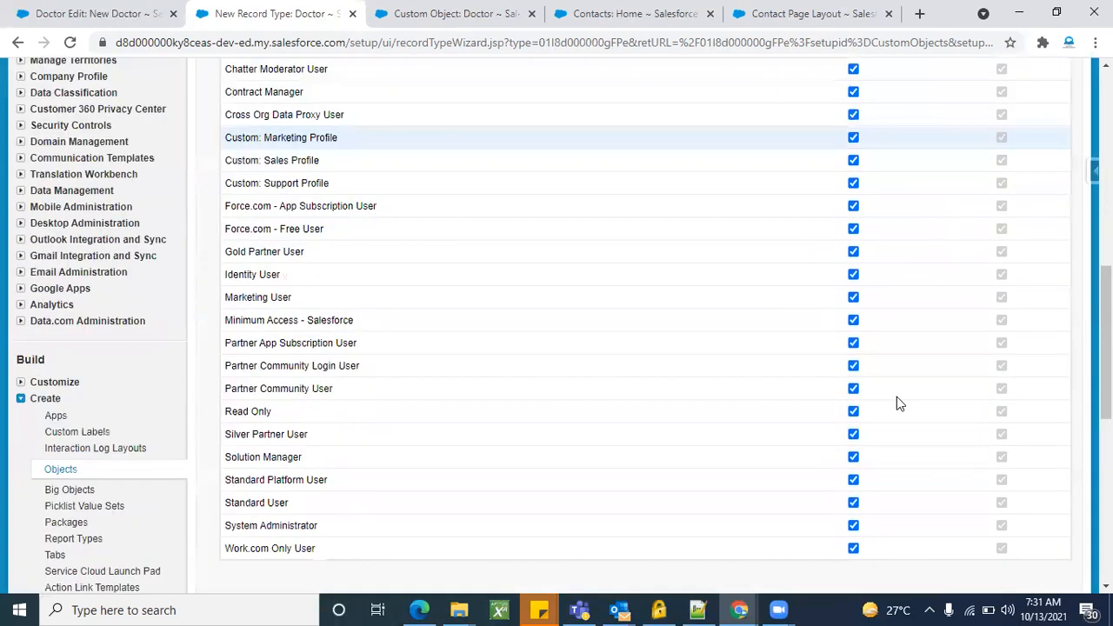
{"action": "scroll", "coordinate": [897, 397], "scroll_direction": "down", "scroll_amount": 3}
{"action": "left_click", "coordinate": [1022, 419]}
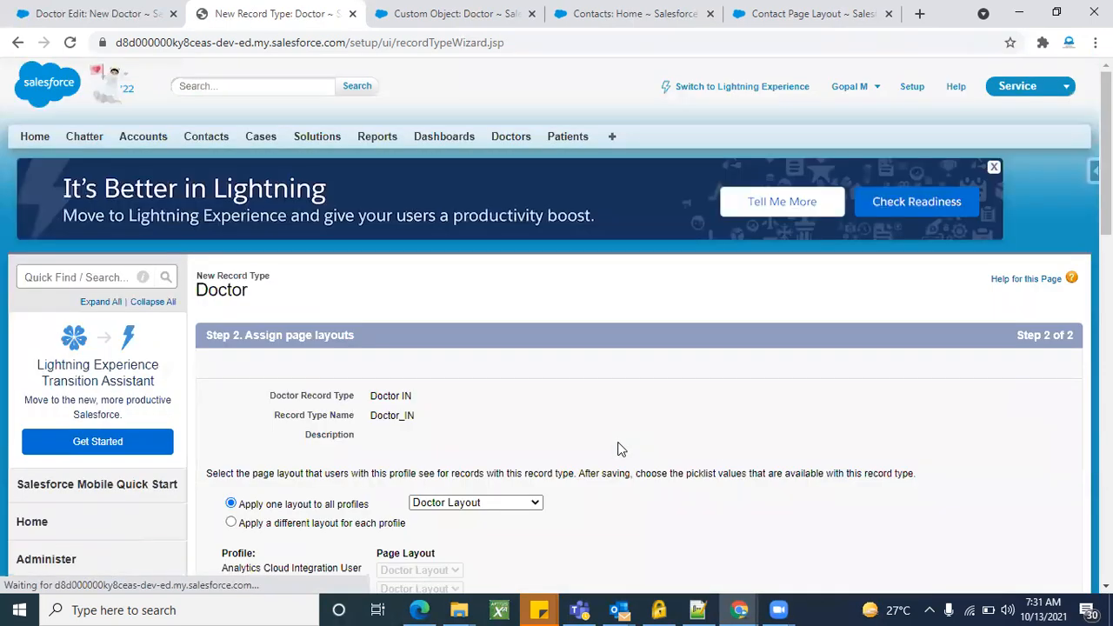
Step: Choose Doctor Layout as the one page layout applied to all profiles
{"action": "scroll", "coordinate": [562, 325], "scroll_direction": "down", "scroll_amount": 3}
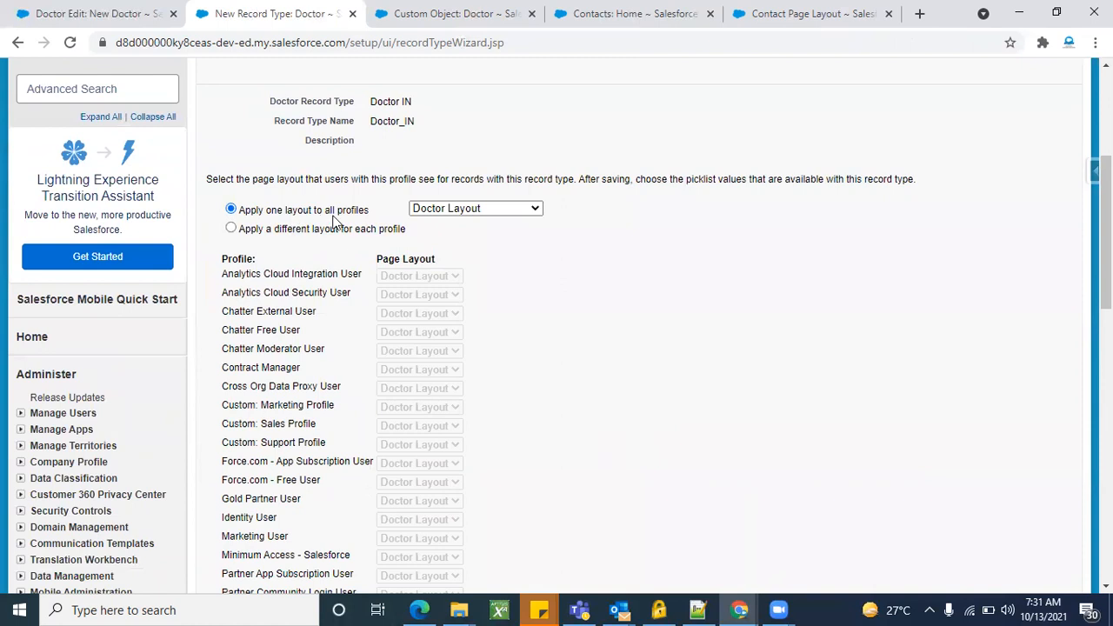
{"action": "left_click", "coordinate": [453, 211]}
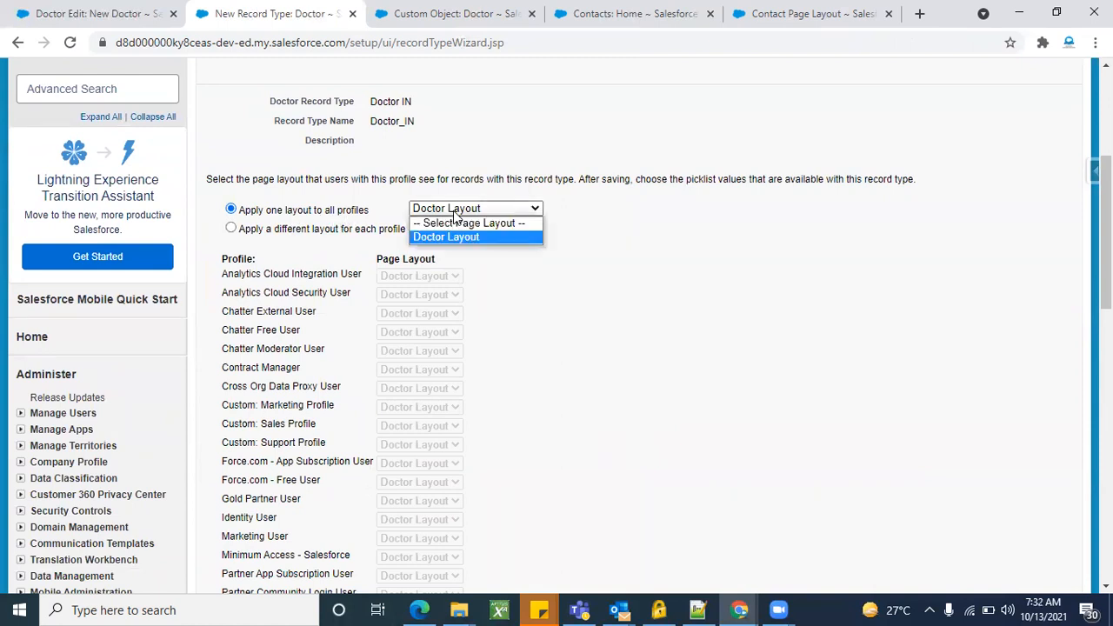
{"action": "left_click", "coordinate": [464, 237]}
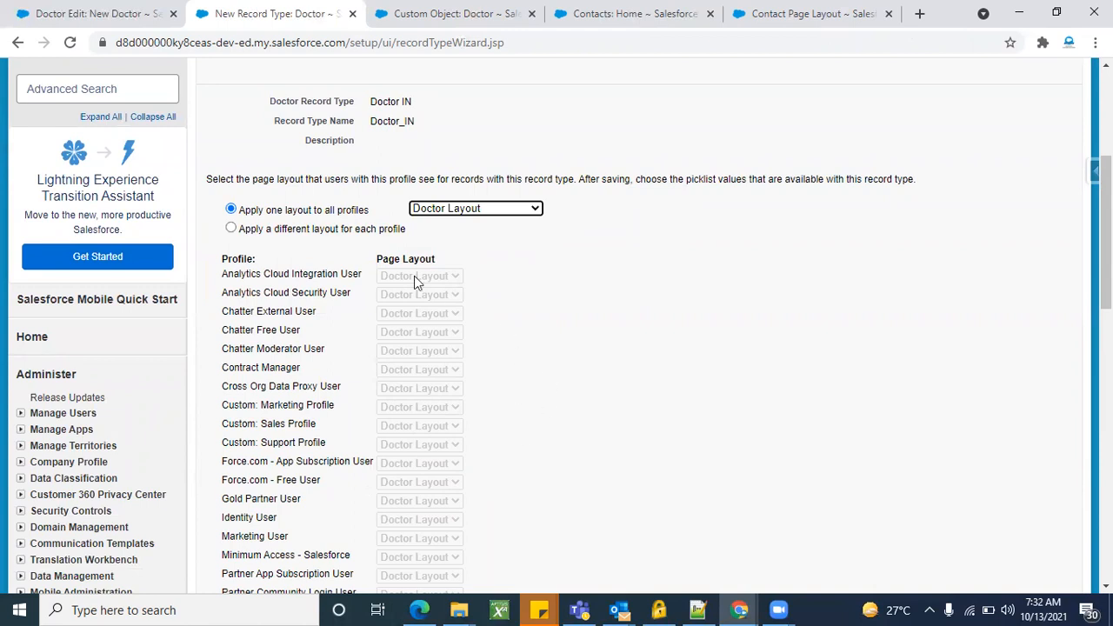
{"action": "left_click", "coordinate": [348, 230]}
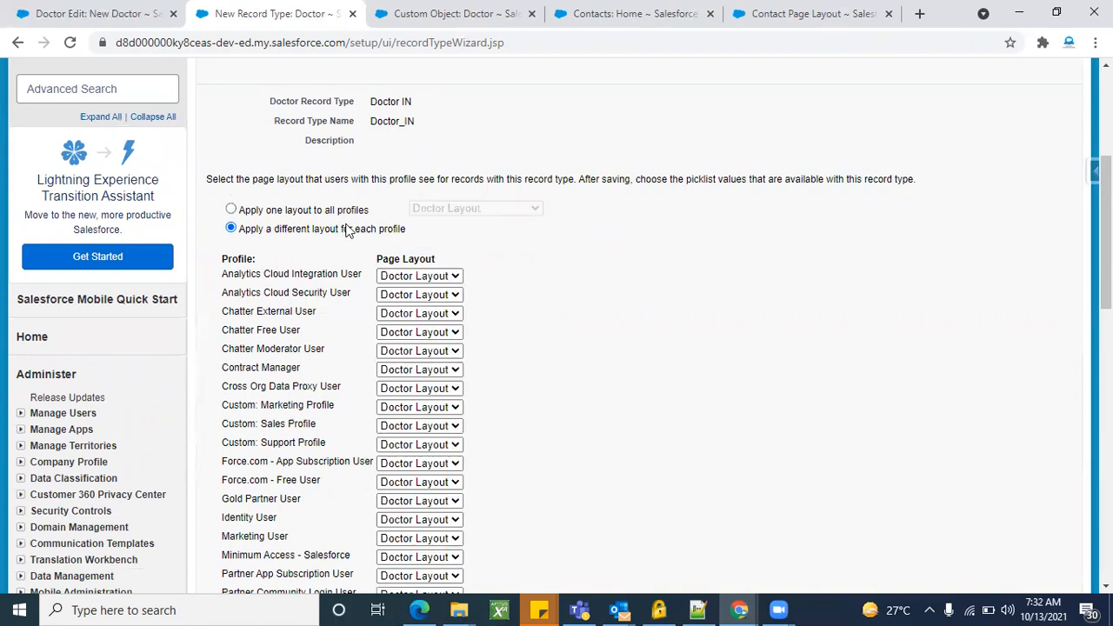
{"action": "left_click", "coordinate": [437, 276]}
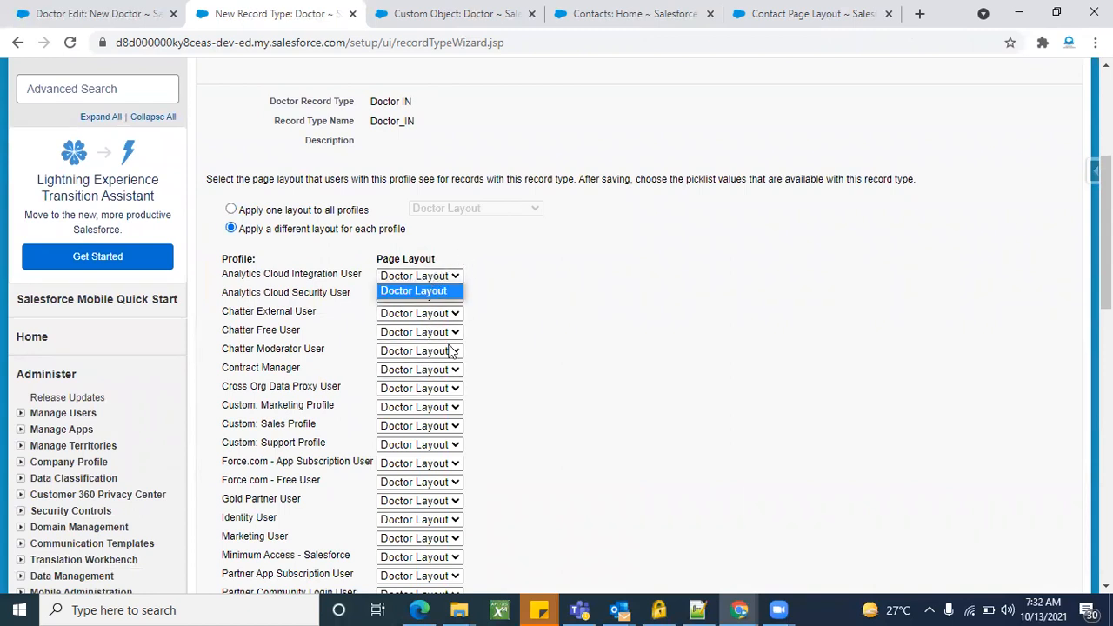
{"action": "left_click", "coordinate": [230, 210]}
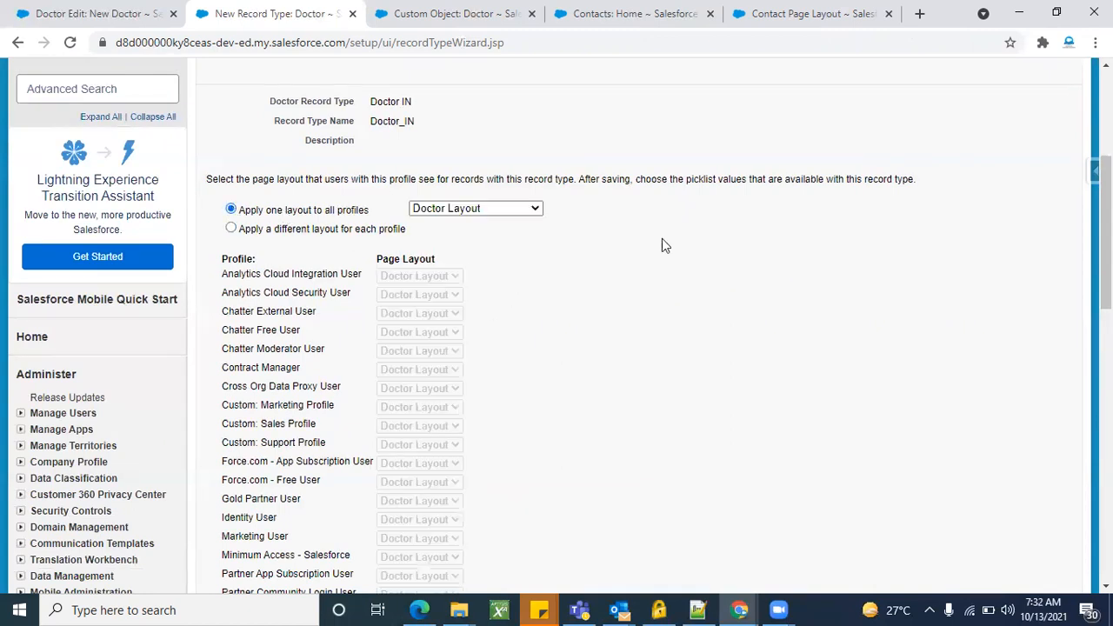
Step: Save the Doctor IN record type with its page layout assignment
{"action": "scroll", "coordinate": [687, 250], "scroll_direction": "up", "scroll_amount": 3}
{"action": "scroll", "coordinate": [1033, 395], "scroll_direction": "down", "scroll_amount": 6}
{"action": "scroll", "coordinate": [1036, 397], "scroll_direction": "down", "scroll_amount": 4}
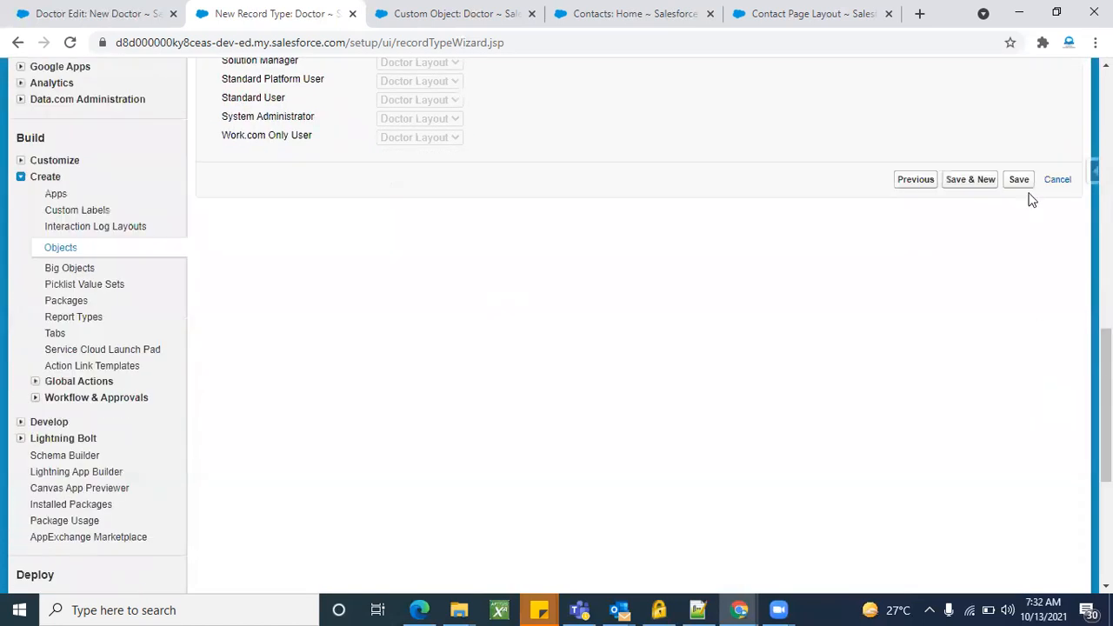
{"action": "left_click", "coordinate": [1018, 179]}
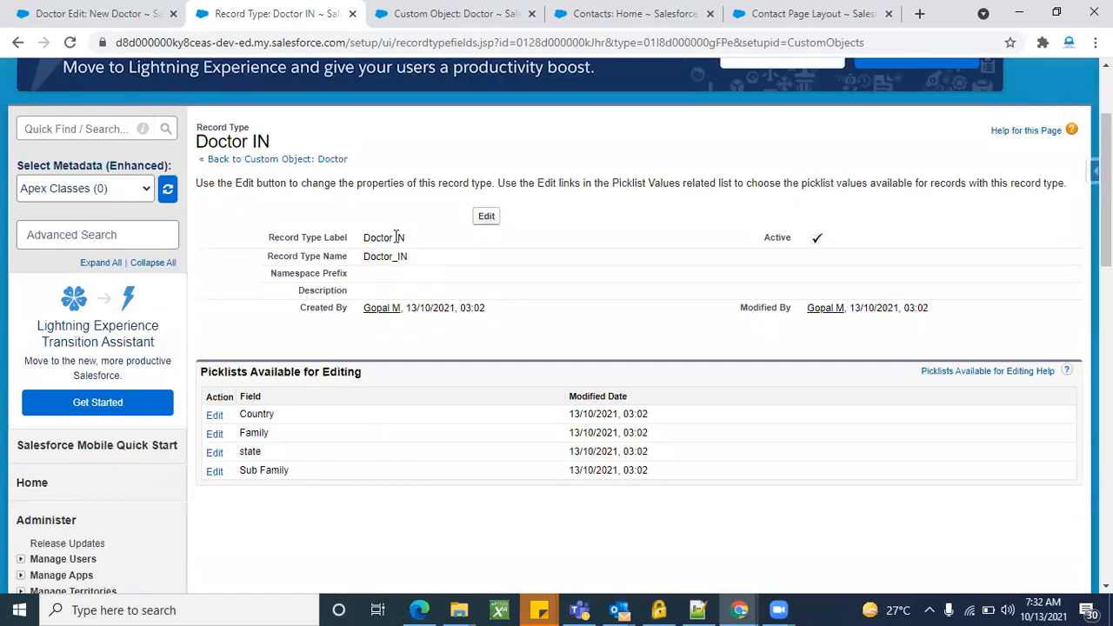
{"action": "triple_click", "coordinate": [395, 237]}
{"action": "left_click", "coordinate": [498, 287]}
Step: Reload the Doctors area in the other browser tab and open a new Doctor record form to check for record type selection
{"action": "left_click", "coordinate": [115, 9]}
{"action": "left_click", "coordinate": [70, 43]}
{"action": "left_click", "coordinate": [513, 139]}
{"action": "left_click", "coordinate": [485, 261]}
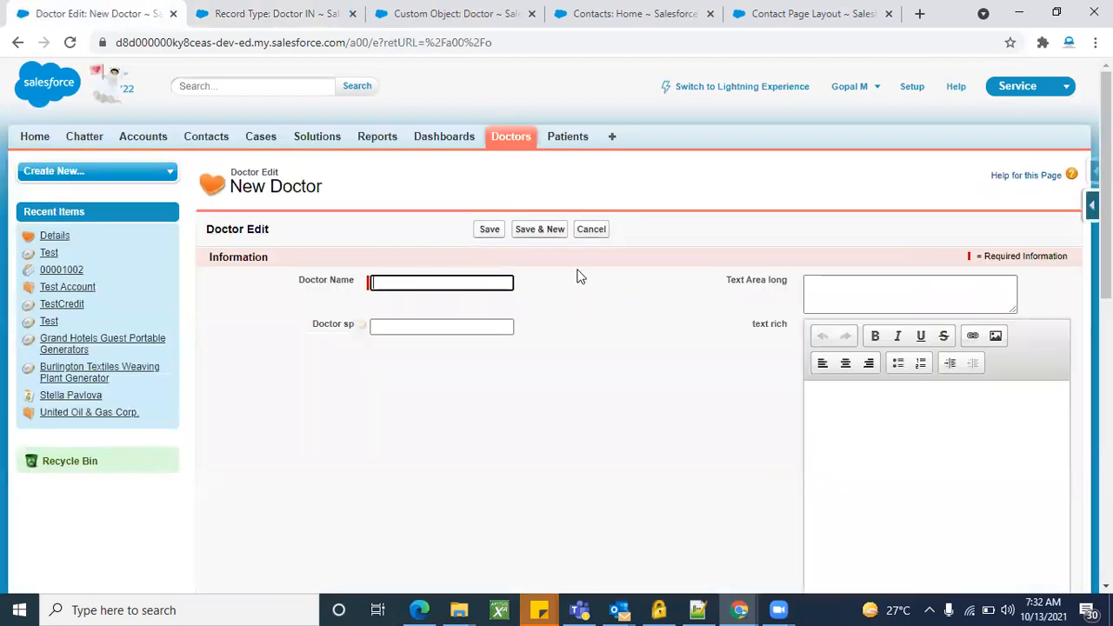
Step: Return to the setup page, reopen the Doctor custom object and start another record type
{"action": "left_click", "coordinate": [315, 11]}
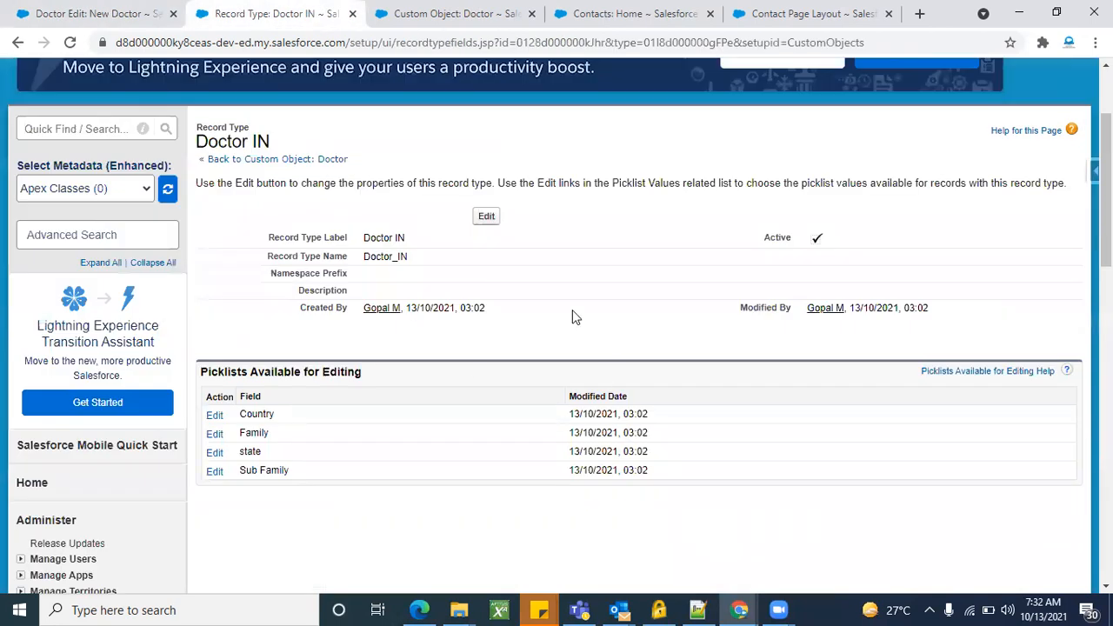
{"action": "scroll", "coordinate": [447, 496], "scroll_direction": "down", "scroll_amount": 10}
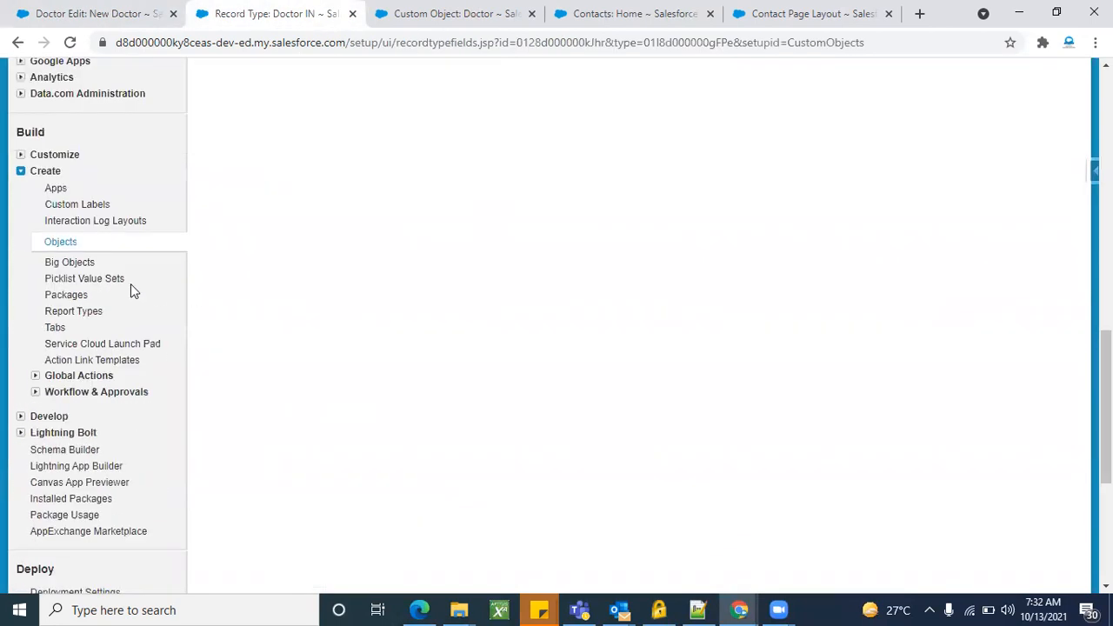
{"action": "left_click", "coordinate": [62, 246]}
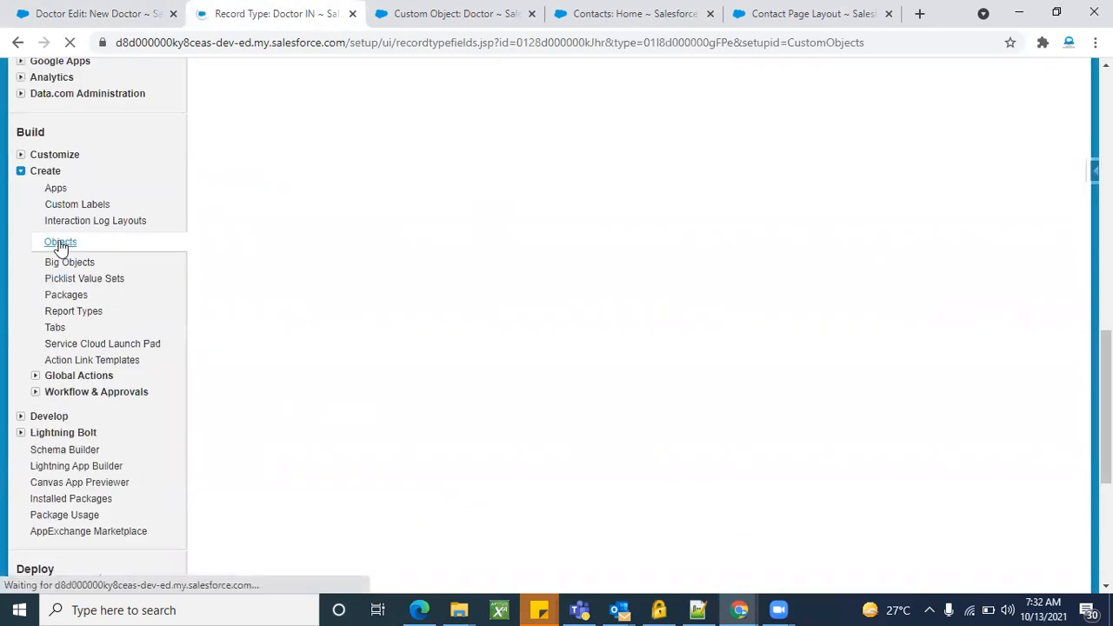
{"action": "scroll", "coordinate": [466, 493], "scroll_direction": "down", "scroll_amount": 2}
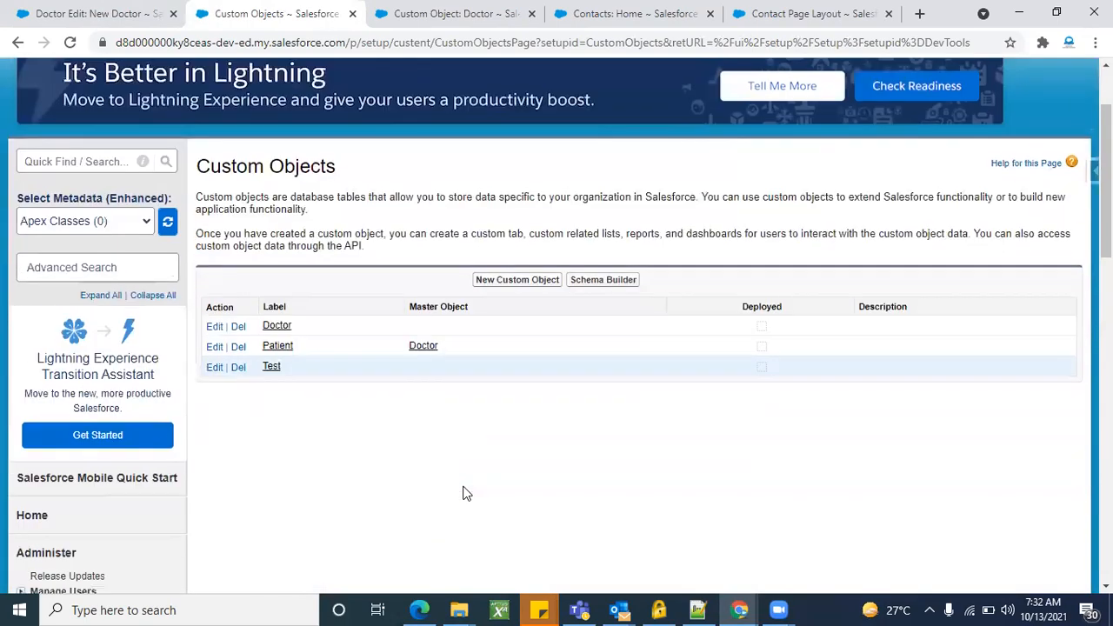
{"action": "left_click", "coordinate": [275, 329]}
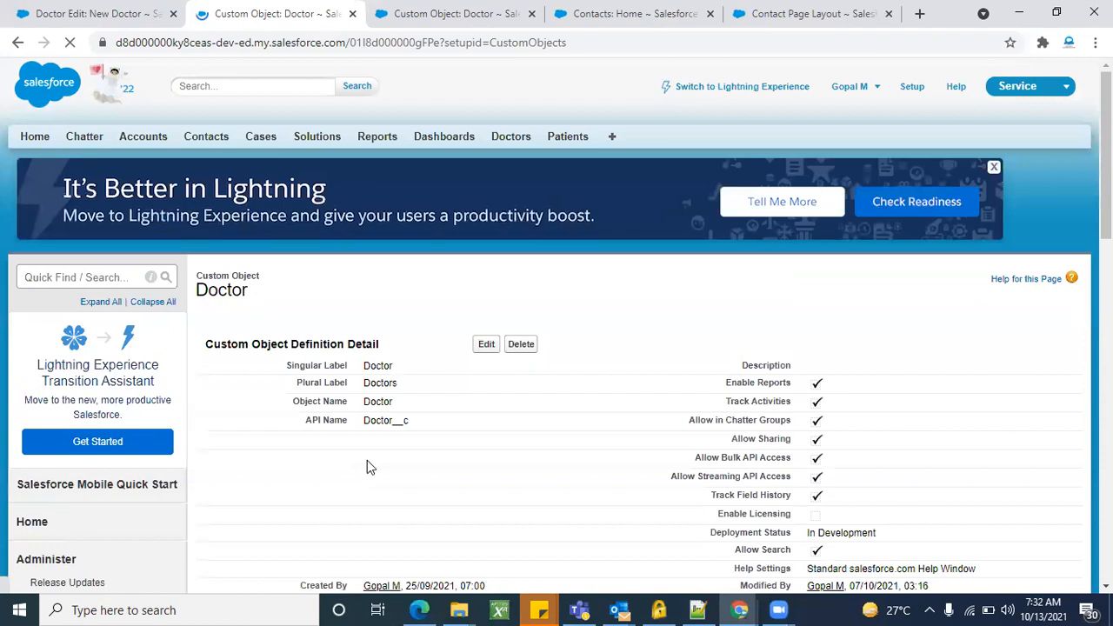
{"action": "scroll", "coordinate": [367, 467], "scroll_direction": "down", "scroll_amount": 10}
{"action": "scroll", "coordinate": [367, 467], "scroll_direction": "down", "scroll_amount": 7}
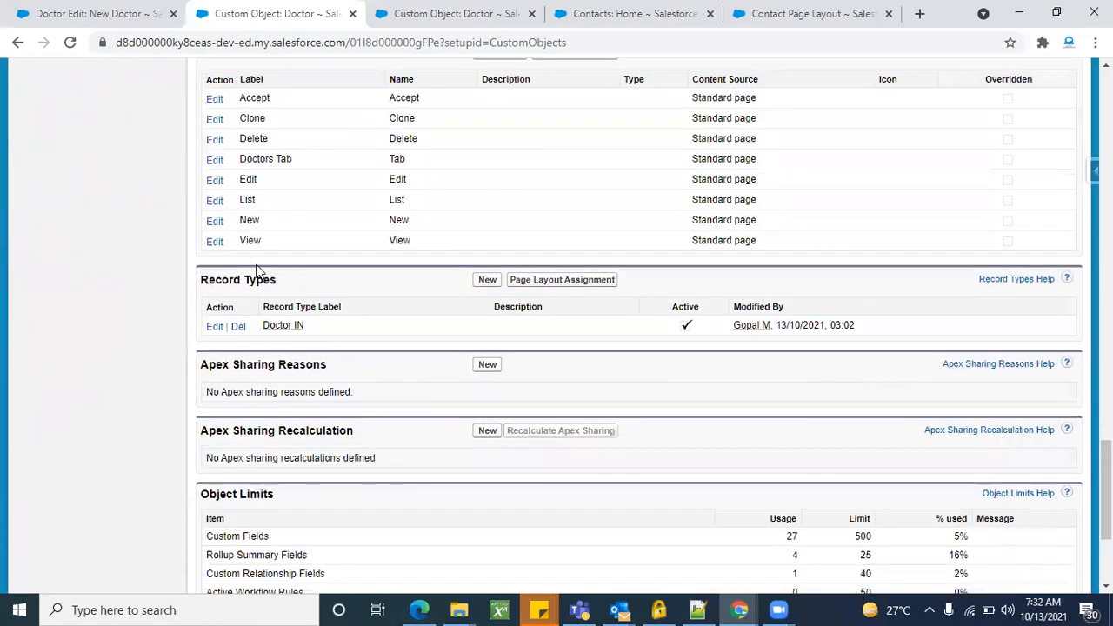
{"action": "left_click", "coordinate": [481, 282]}
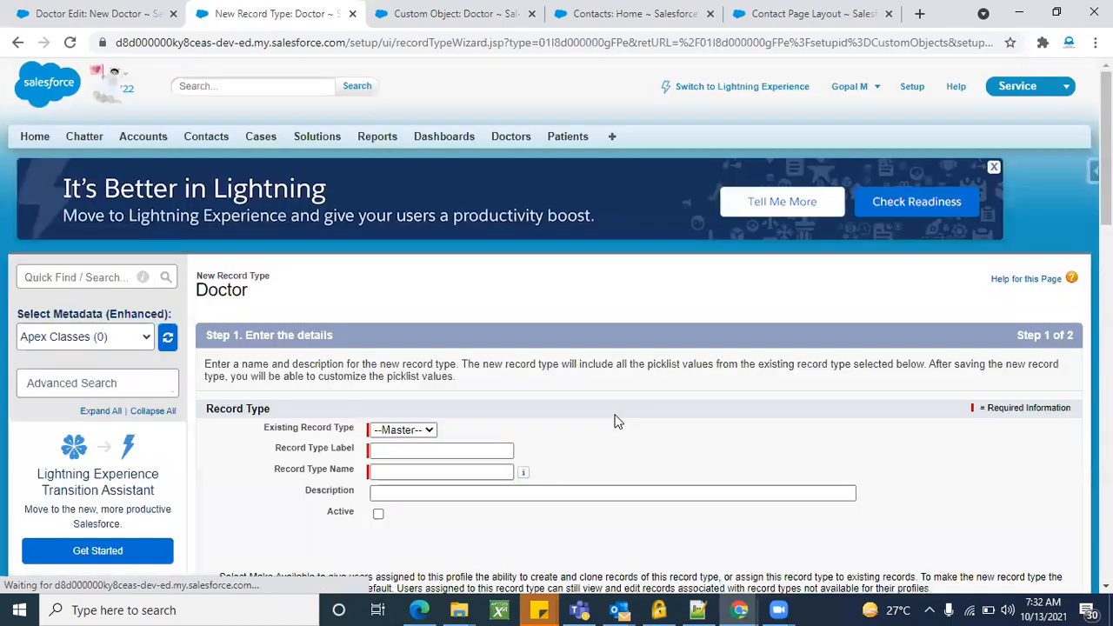
Step: Label the record type Doctor Out, based on the Master record type, and make it active
{"action": "scroll", "coordinate": [601, 405], "scroll_direction": "down", "scroll_amount": 1}
{"action": "left_click", "coordinate": [399, 367]}
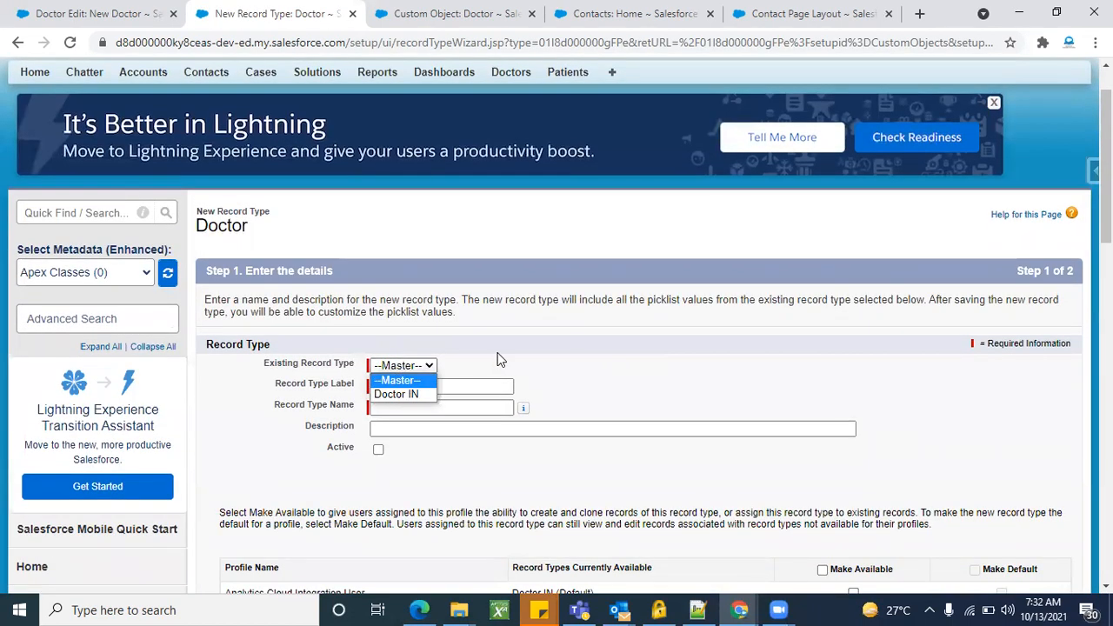
{"action": "left_click", "coordinate": [454, 387]}
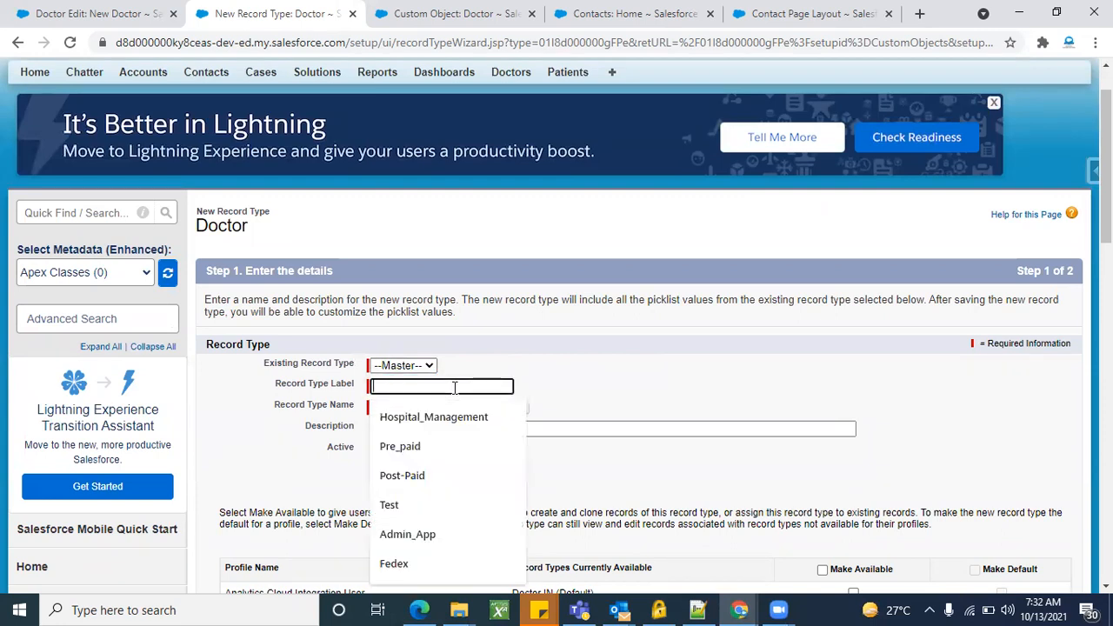
{"action": "type", "text": "Doctor Out"}
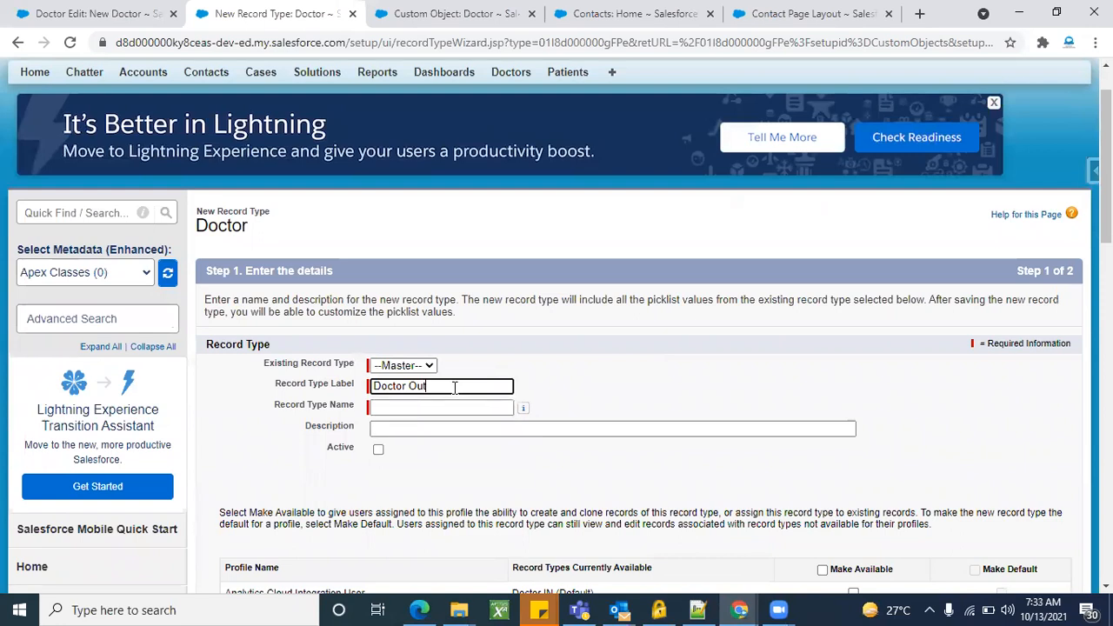
{"action": "left_click", "coordinate": [648, 342]}
{"action": "scroll", "coordinate": [648, 342], "scroll_direction": "down", "scroll_amount": 2}
{"action": "left_click", "coordinate": [378, 295]}
{"action": "scroll", "coordinate": [630, 301], "scroll_direction": "down", "scroll_amount": 2}
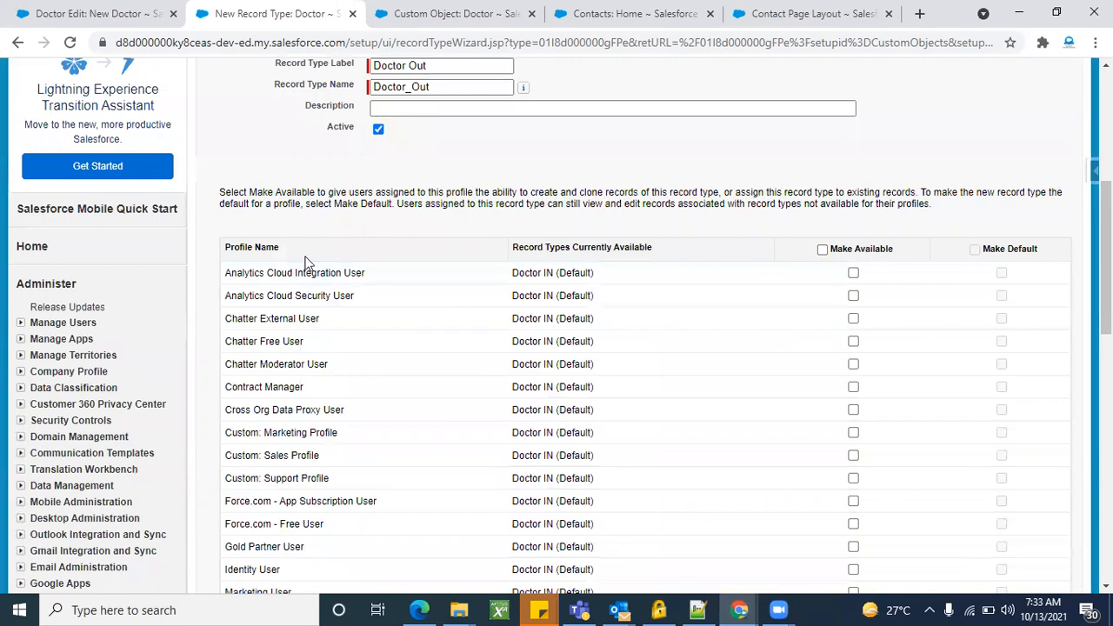
Step: Make the Doctor Out record type available to all profiles and set it as their default
{"action": "scroll", "coordinate": [520, 358], "scroll_direction": "down", "scroll_amount": 1}
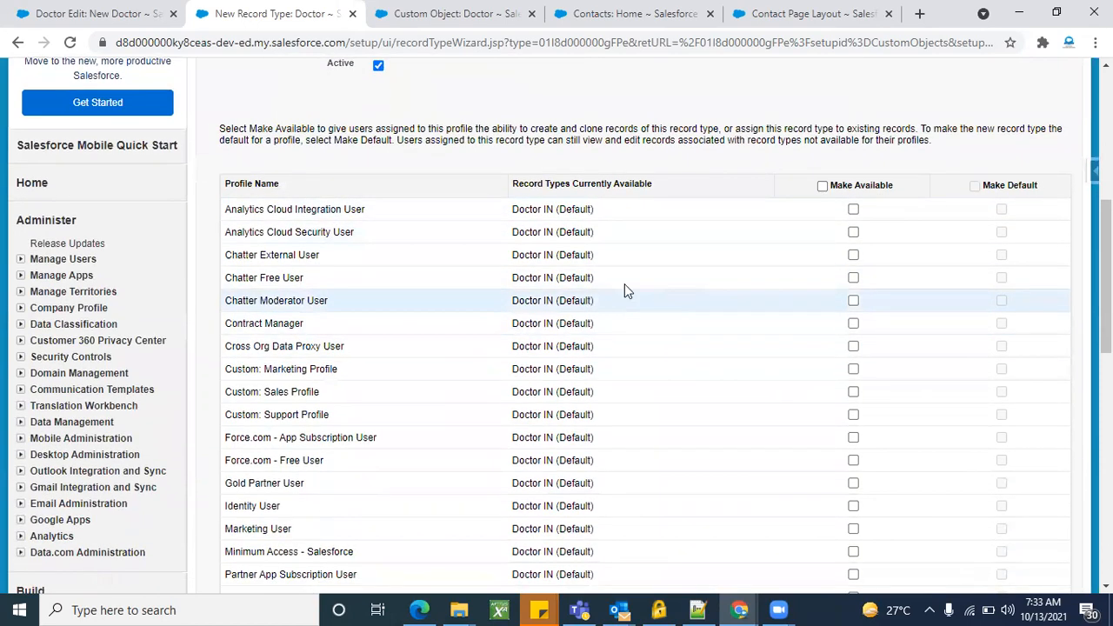
{"action": "left_click", "coordinate": [823, 186]}
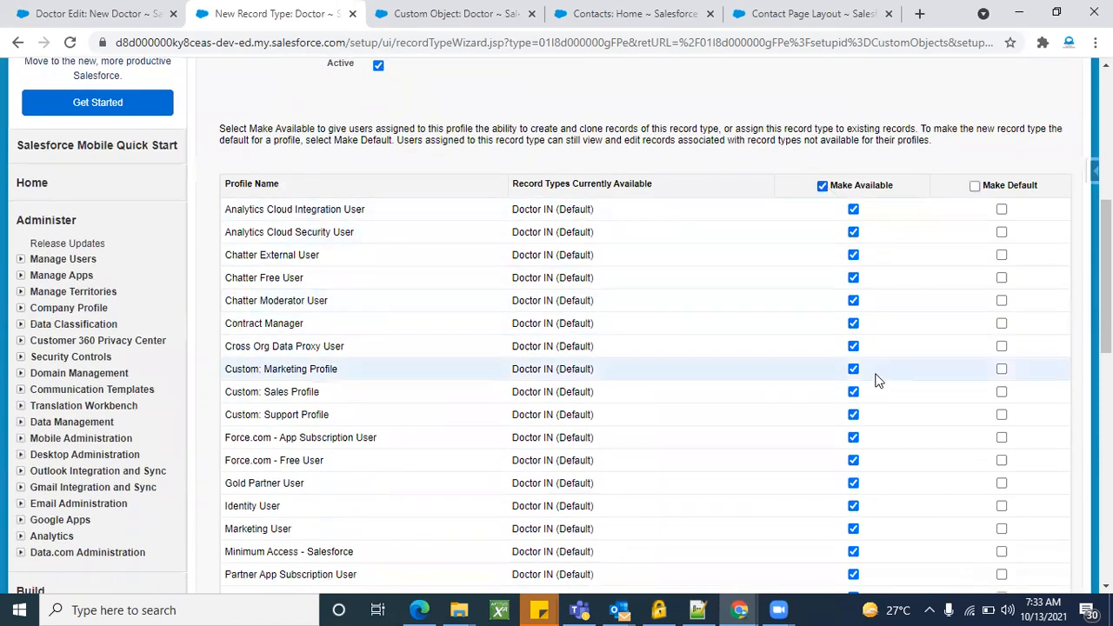
{"action": "left_click", "coordinate": [975, 187]}
{"action": "scroll", "coordinate": [901, 386], "scroll_direction": "down", "scroll_amount": 5}
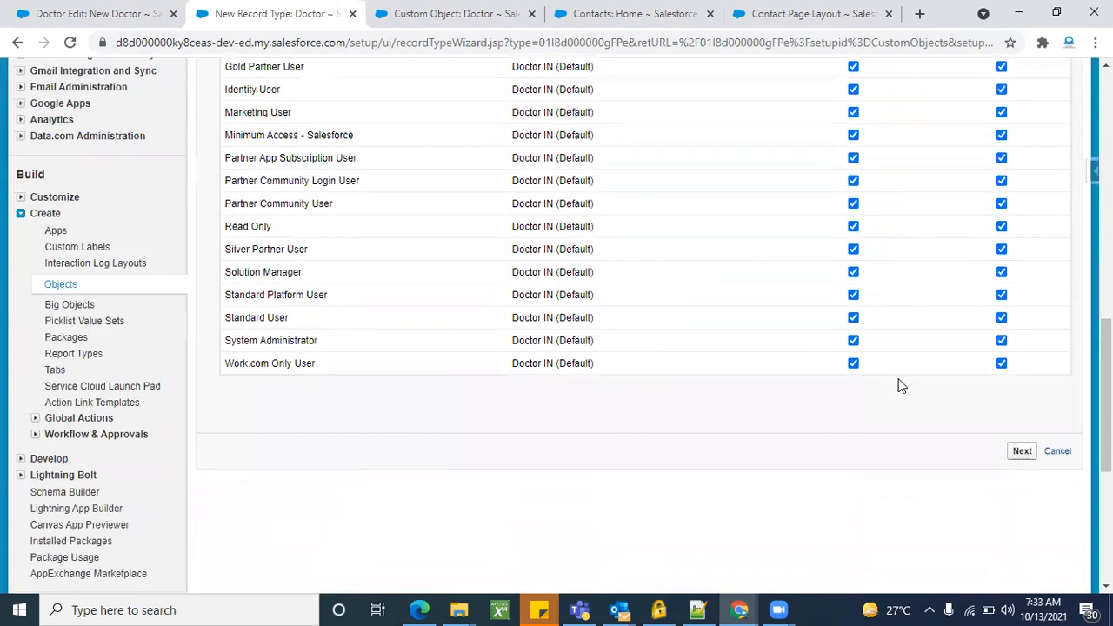
Step: Apply the Doctor Layout to all profiles for the Doctor Out record type and save the record type
{"action": "scroll", "coordinate": [1040, 453], "scroll_direction": "down", "scroll_amount": 1}
{"action": "left_click", "coordinate": [1023, 441]}
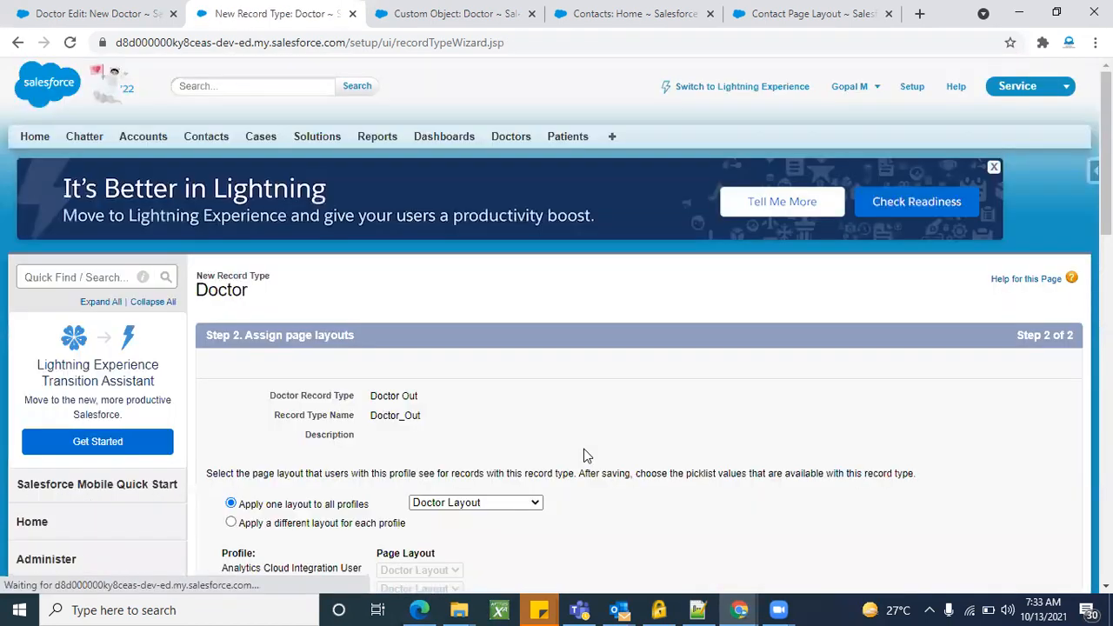
{"action": "scroll", "coordinate": [584, 449], "scroll_direction": "down", "scroll_amount": 2}
{"action": "scroll", "coordinate": [852, 433], "scroll_direction": "down", "scroll_amount": 5}
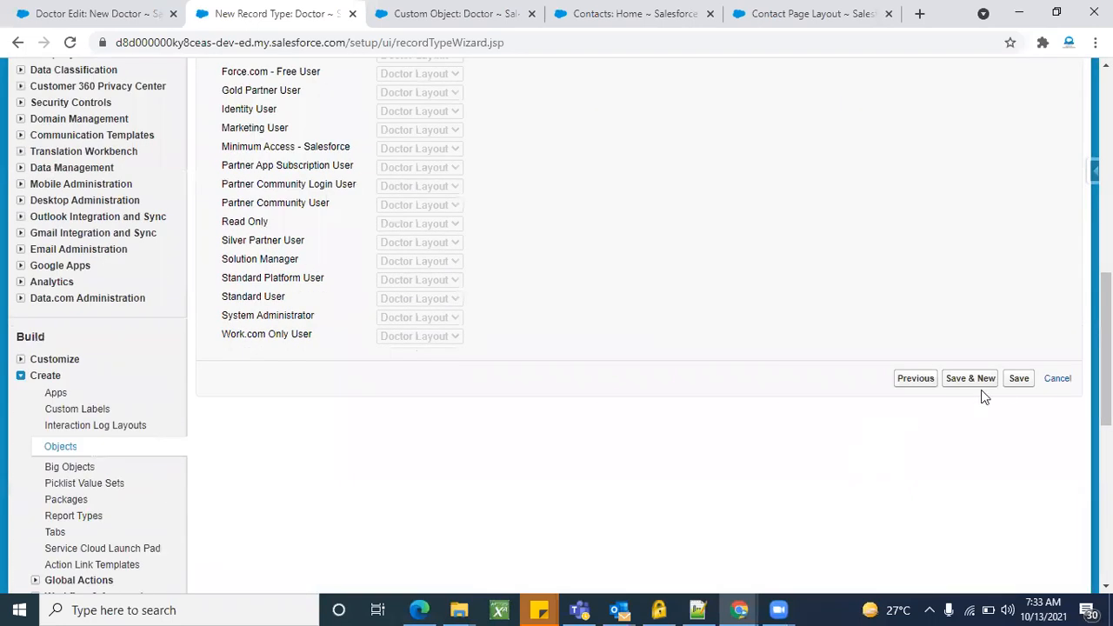
{"action": "left_click", "coordinate": [1018, 377]}
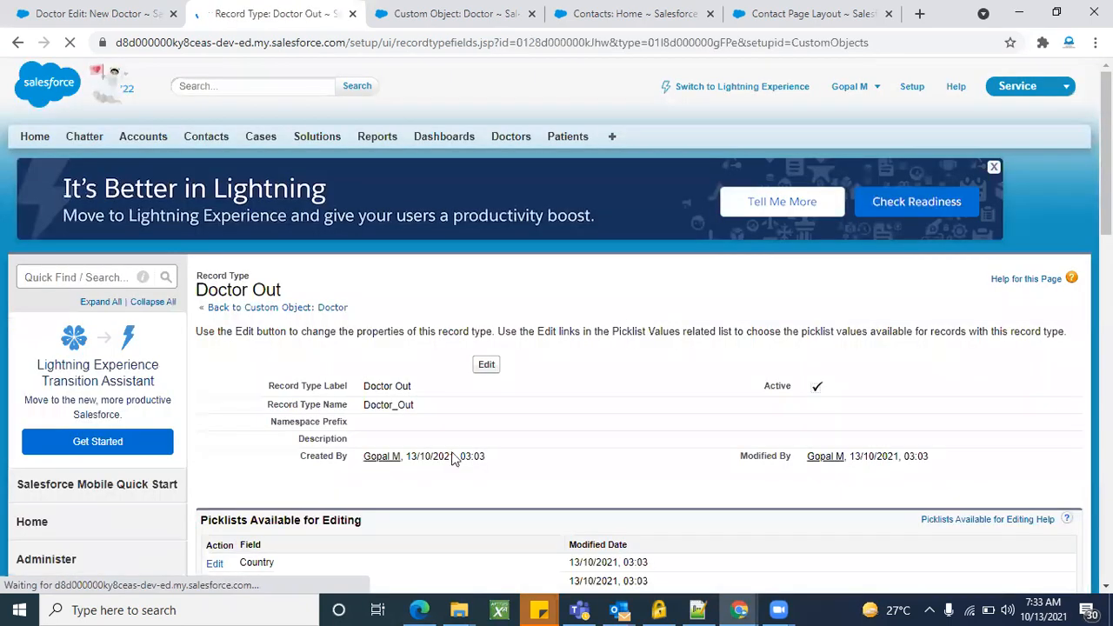
{"action": "scroll", "coordinate": [452, 459], "scroll_direction": "down", "scroll_amount": 3}
{"action": "scroll", "coordinate": [449, 461], "scroll_direction": "down", "scroll_amount": 1}
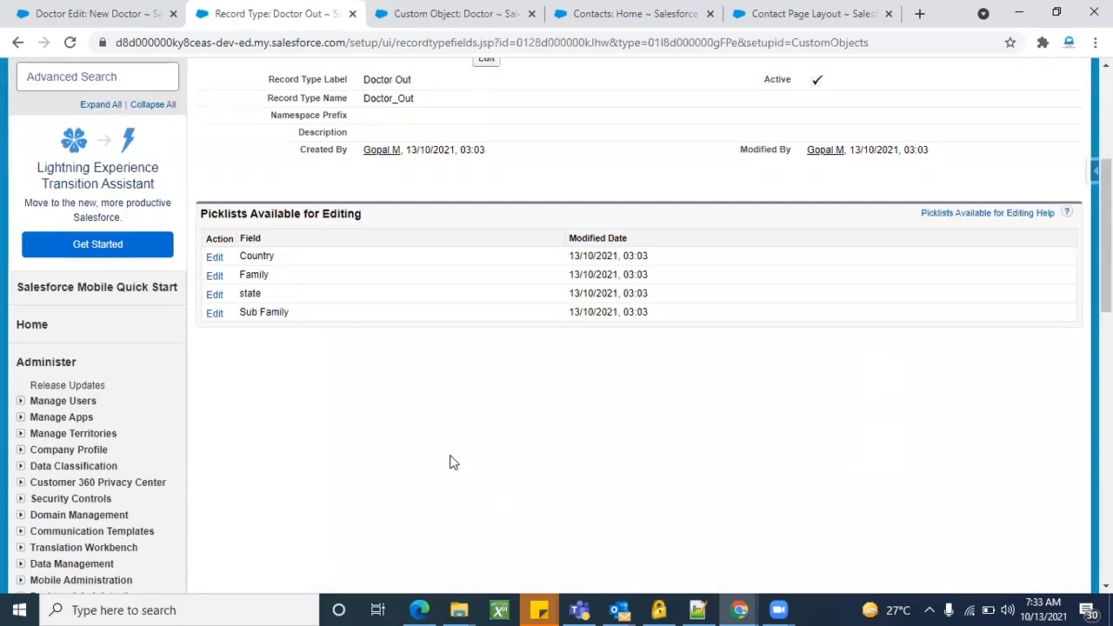
Step: Reload the Doctors area in the other browser tab and start a new Doctor record
{"action": "left_click", "coordinate": [114, 12]}
{"action": "left_click", "coordinate": [71, 43]}
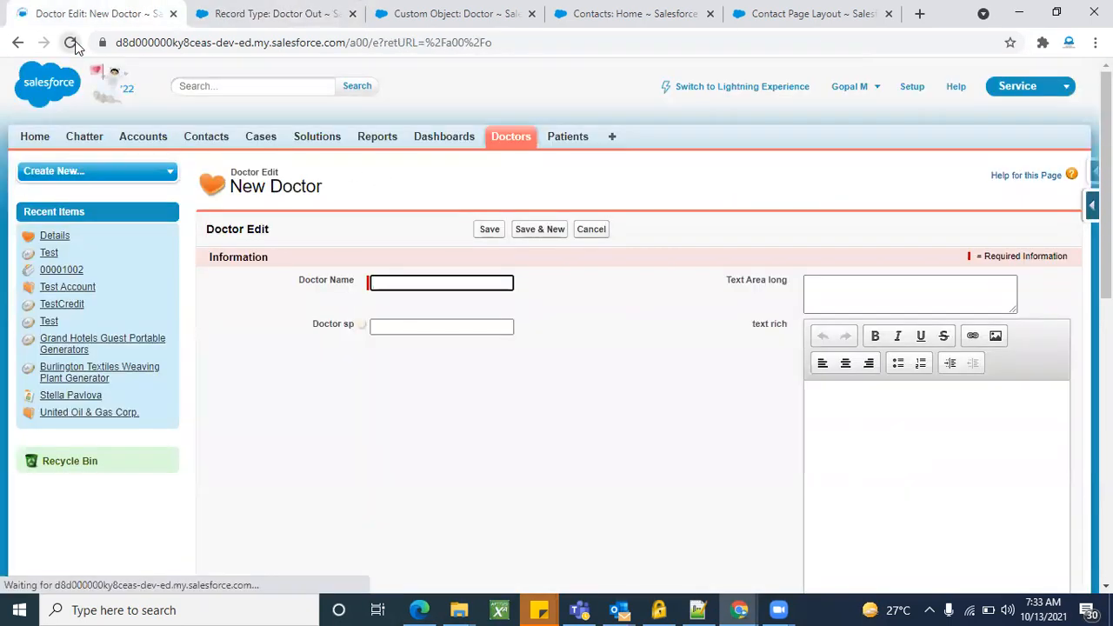
{"action": "left_click", "coordinate": [513, 137]}
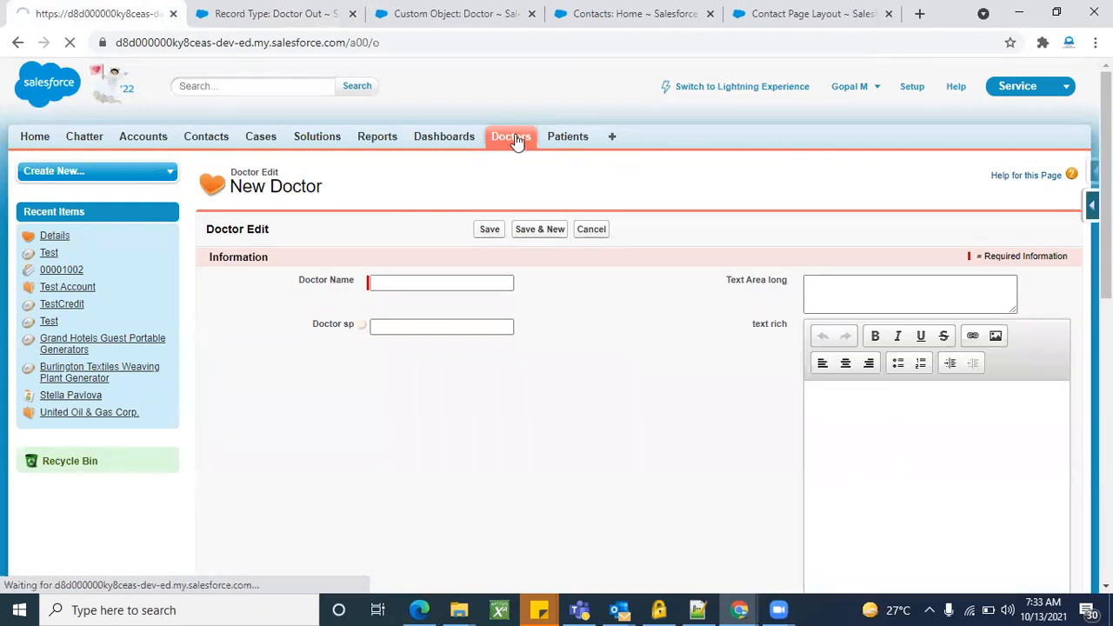
{"action": "left_click", "coordinate": [485, 262]}
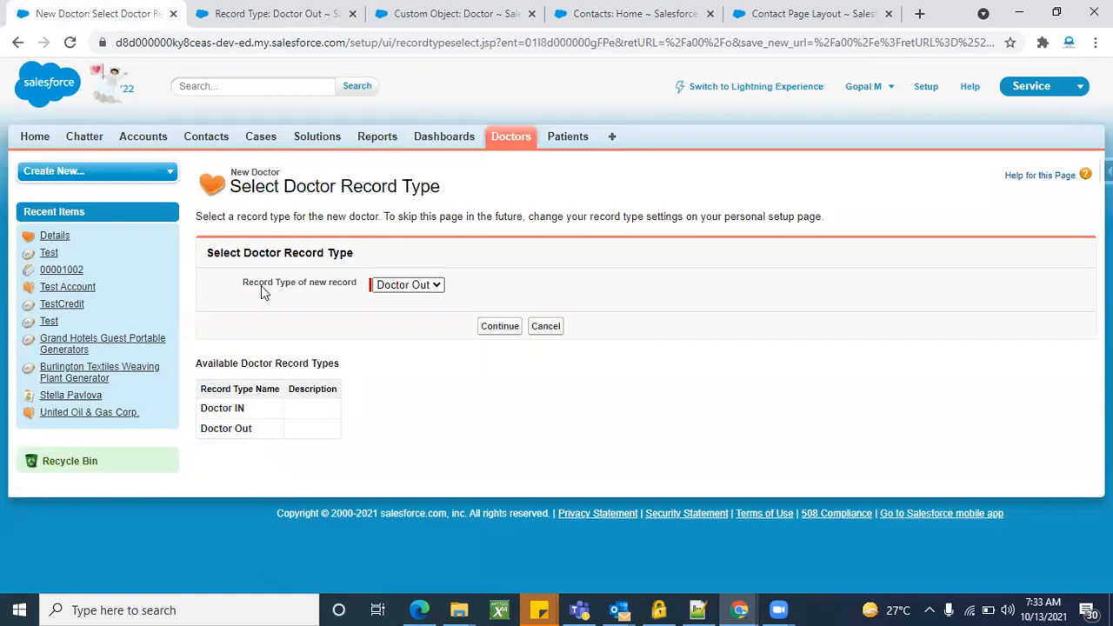
Step: Choose Doctor IN as the new record's type, continue to the Doctor form and review its fields and sections
{"action": "left_click", "coordinate": [401, 285]}
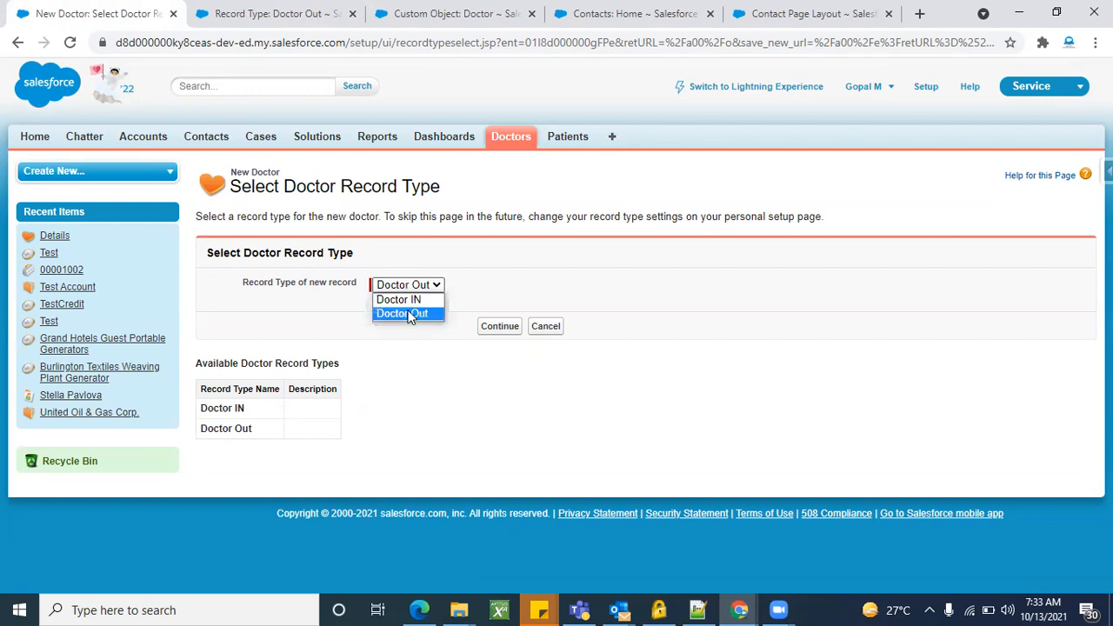
{"action": "left_click", "coordinate": [412, 300]}
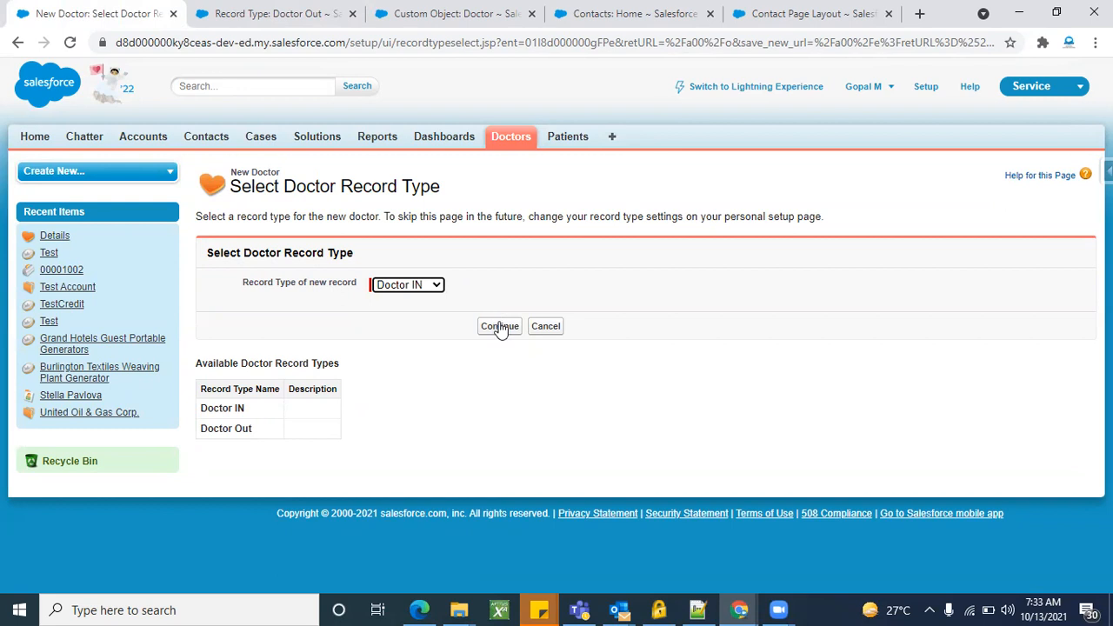
{"action": "left_click", "coordinate": [416, 287]}
{"action": "left_click", "coordinate": [414, 312]}
{"action": "left_click", "coordinate": [431, 287]}
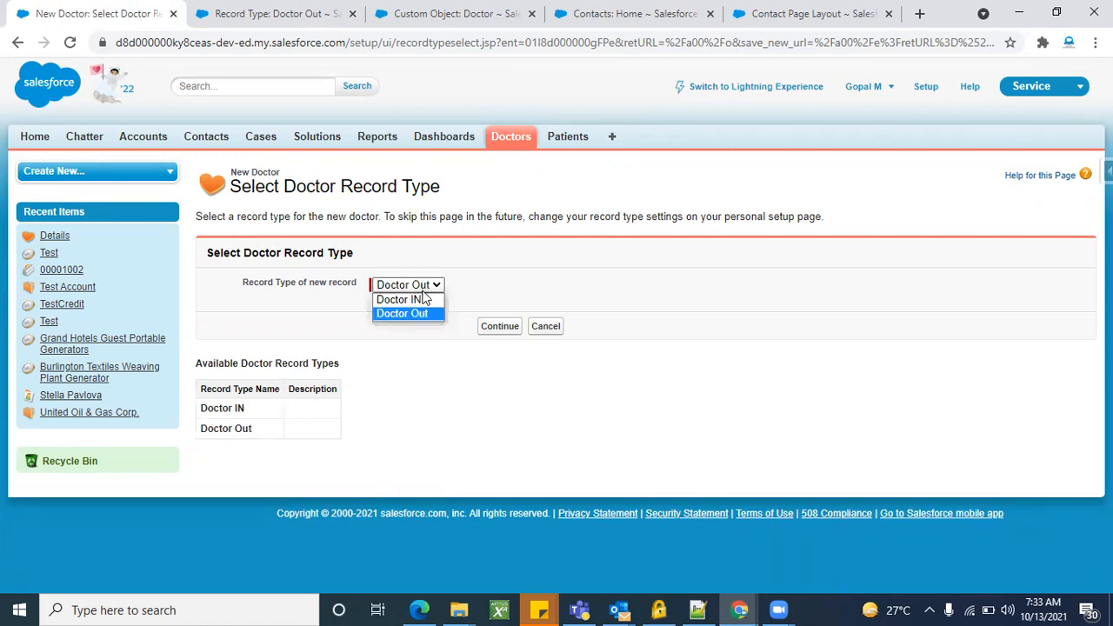
{"action": "left_click", "coordinate": [425, 298]}
{"action": "left_click", "coordinate": [494, 328]}
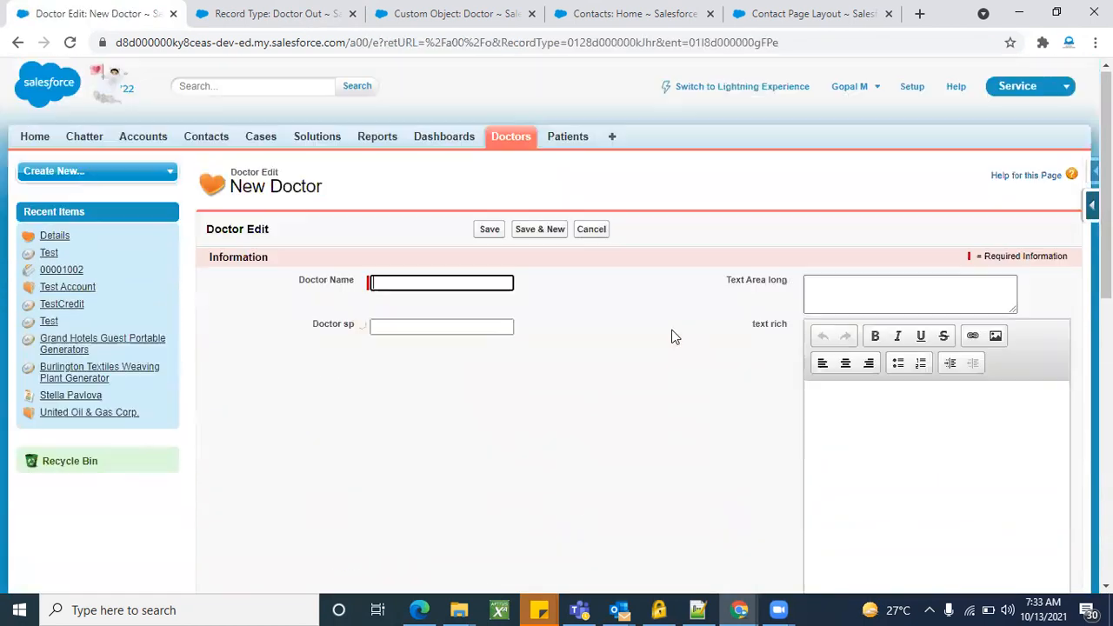
{"action": "scroll", "coordinate": [671, 336], "scroll_direction": "down", "scroll_amount": 7}
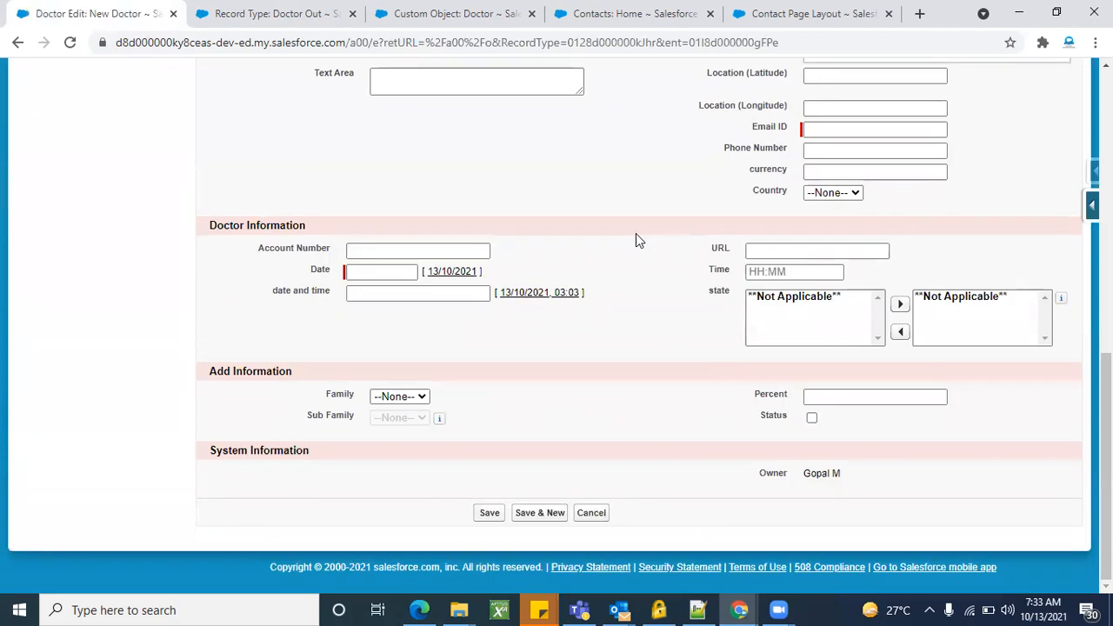
{"action": "scroll", "coordinate": [702, 358], "scroll_direction": "up", "scroll_amount": 8}
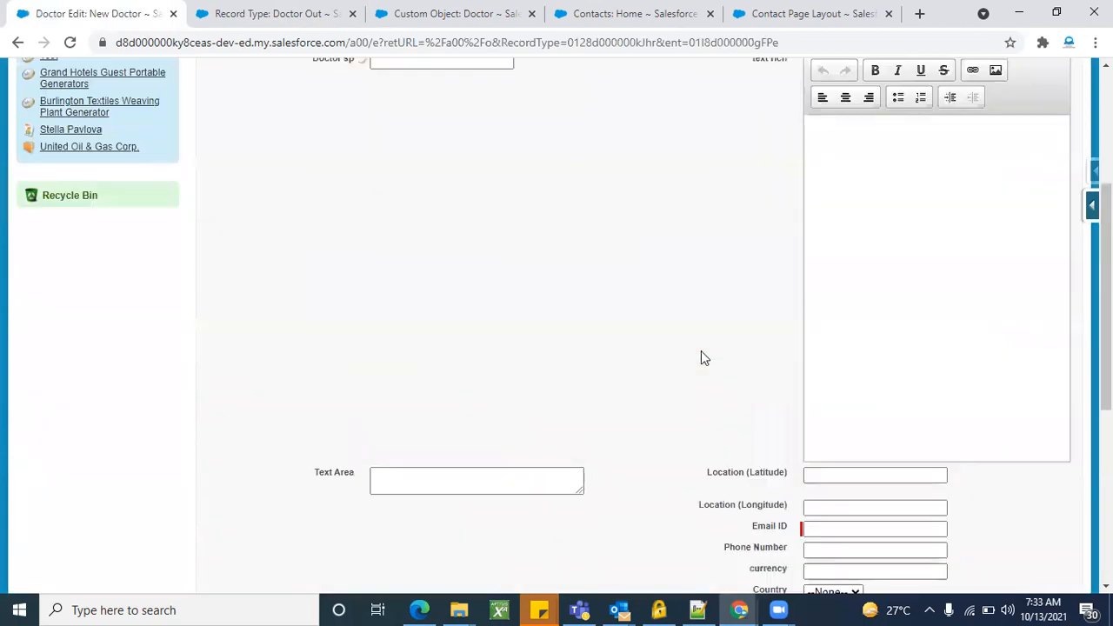
{"action": "scroll", "coordinate": [658, 451], "scroll_direction": "down", "scroll_amount": 8}
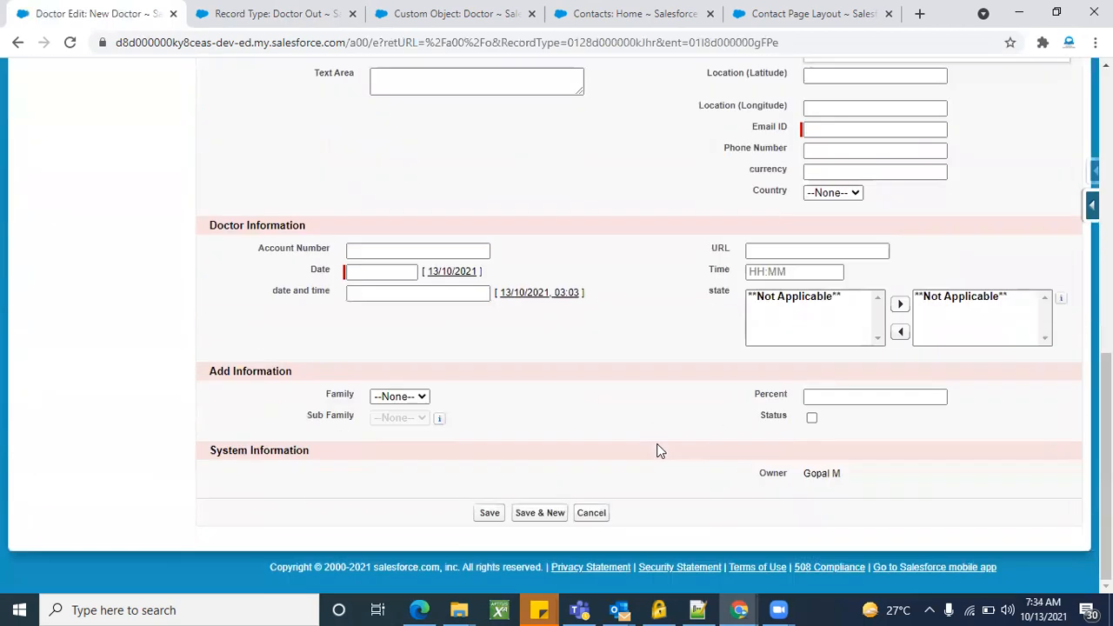
{"action": "scroll", "coordinate": [591, 391], "scroll_direction": "up", "scroll_amount": 8}
Step: Start another Doctor record with the Doctor Out record type, review its form and cancel it
{"action": "left_click", "coordinate": [505, 143]}
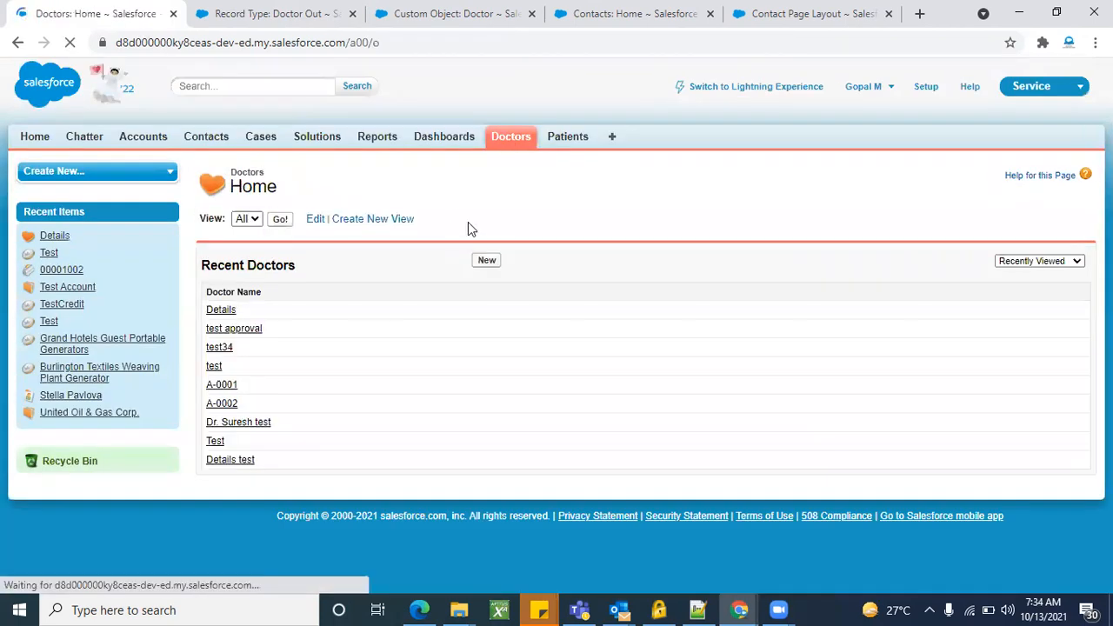
{"action": "left_click", "coordinate": [483, 260]}
{"action": "left_click", "coordinate": [408, 284]}
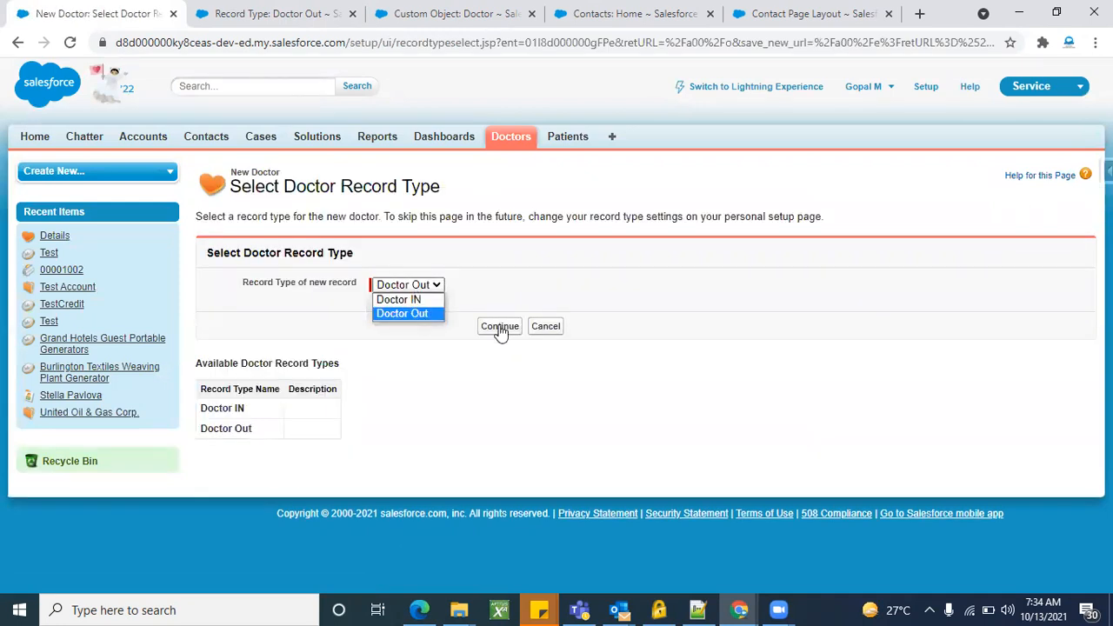
{"action": "left_click", "coordinate": [499, 327]}
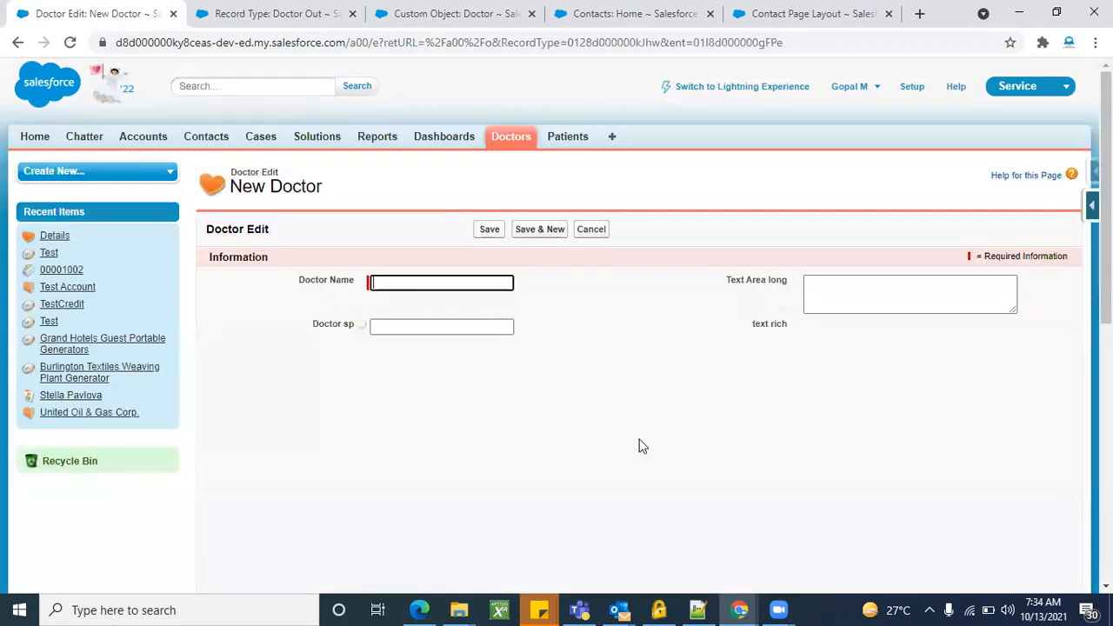
{"action": "scroll", "coordinate": [639, 447], "scroll_direction": "down", "scroll_amount": 10}
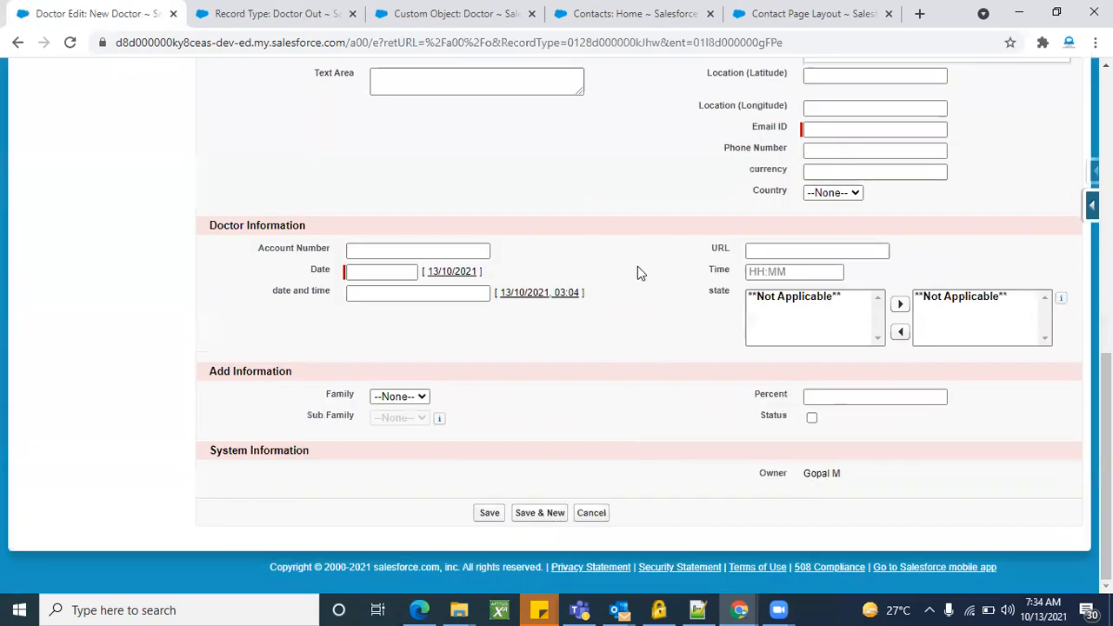
{"action": "scroll", "coordinate": [637, 268], "scroll_direction": "up", "scroll_amount": 10}
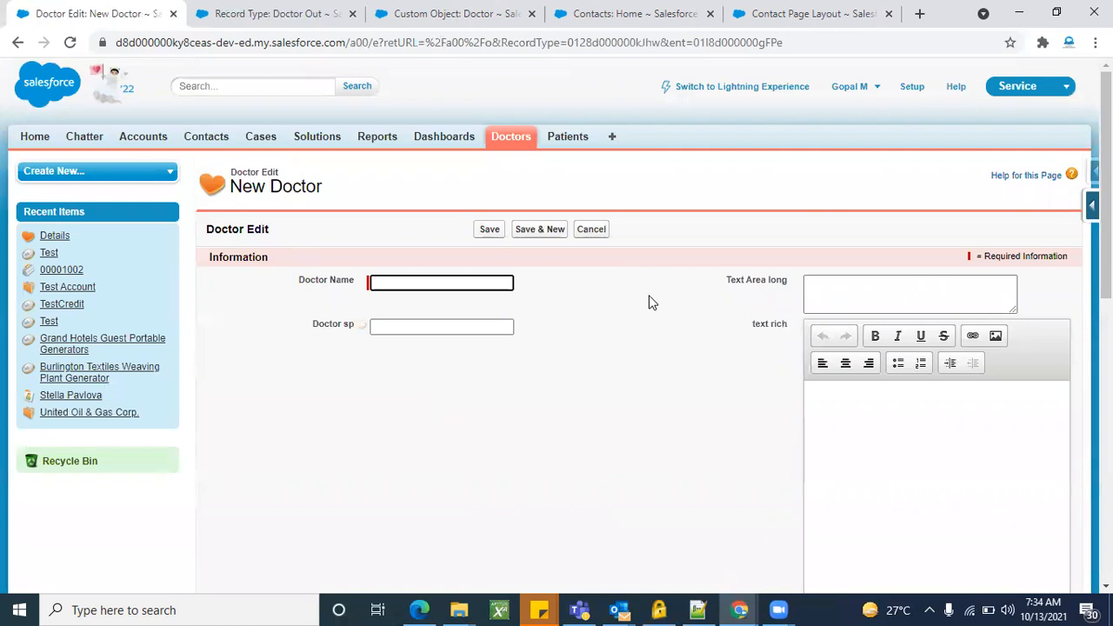
{"action": "left_click", "coordinate": [591, 230]}
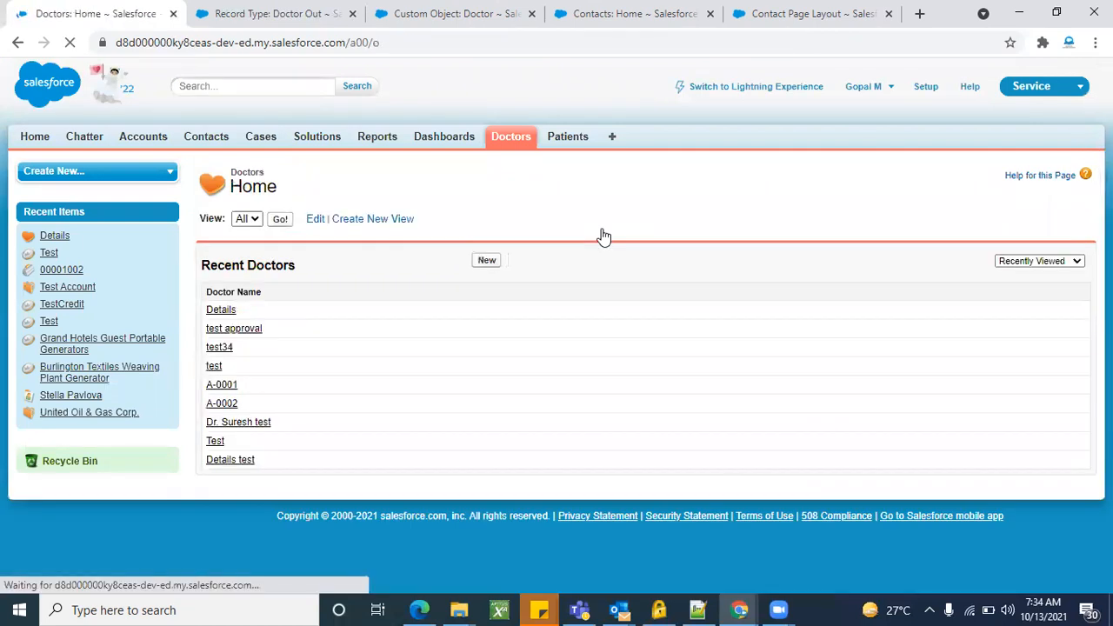
Step: Close the Doctor Out record type's browser tab and reload the Doctor custom object page in its own tab
{"action": "left_click", "coordinate": [264, 10]}
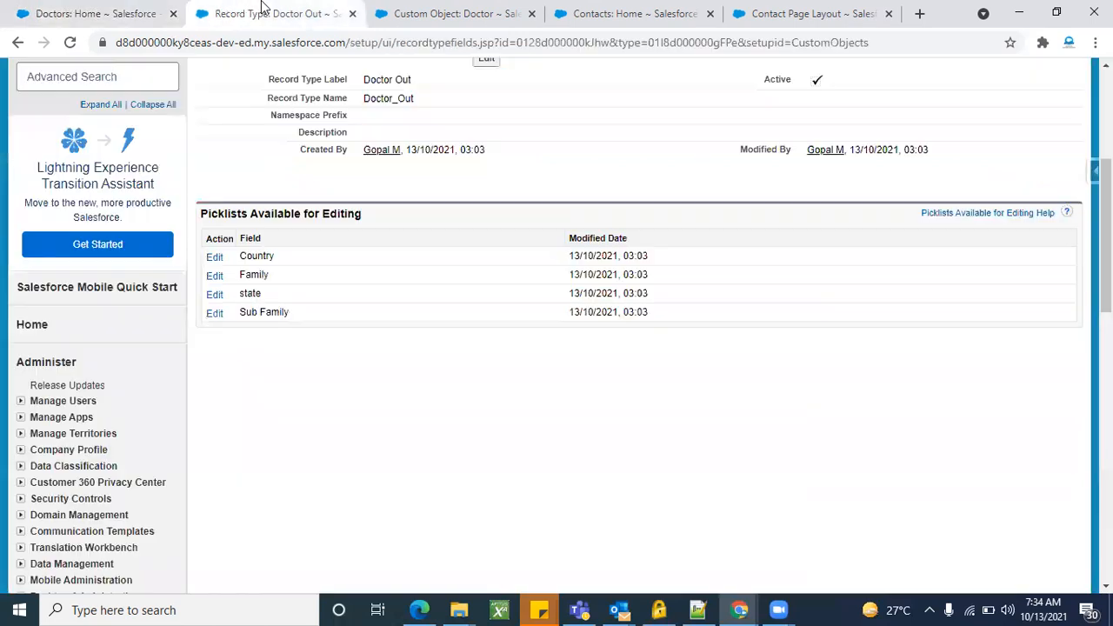
{"action": "left_click", "coordinate": [353, 14]}
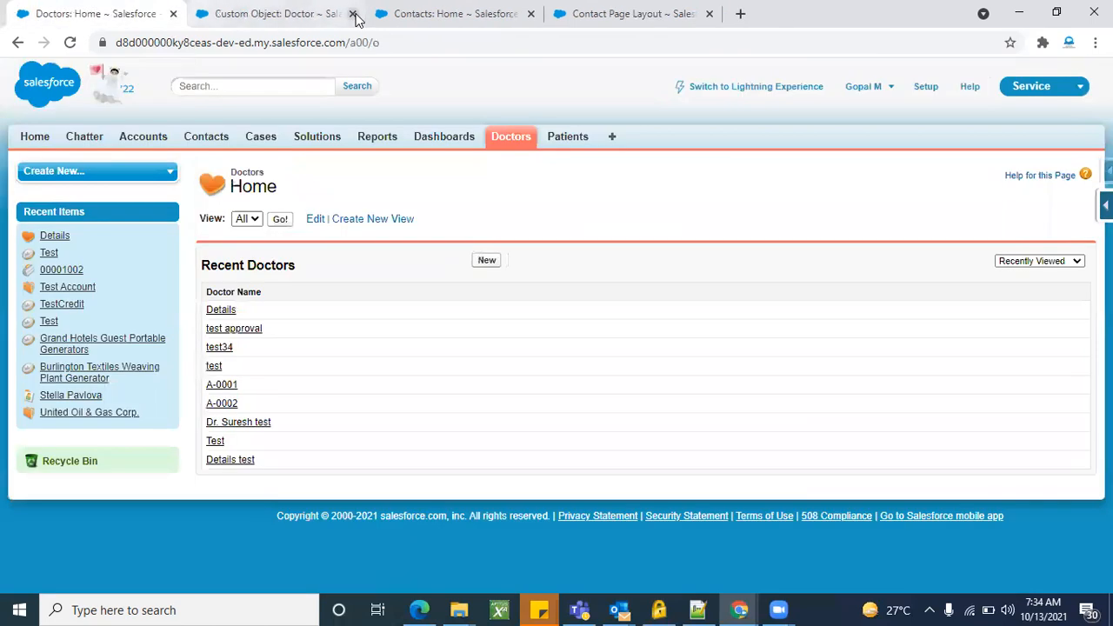
{"action": "left_click", "coordinate": [257, 13]}
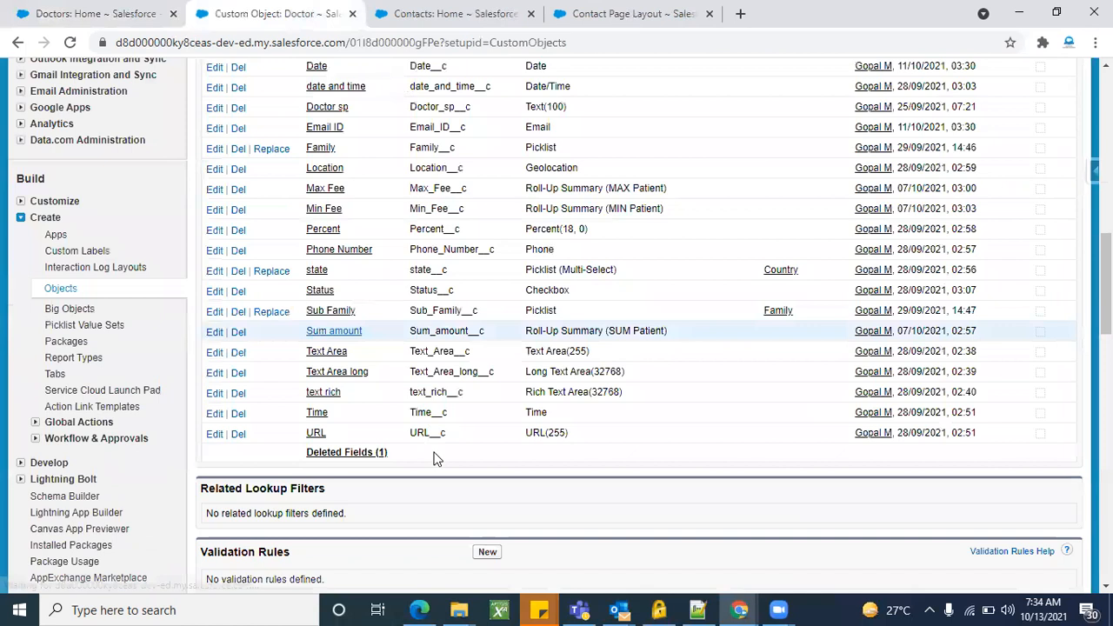
{"action": "scroll", "coordinate": [437, 459], "scroll_direction": "down", "scroll_amount": 5}
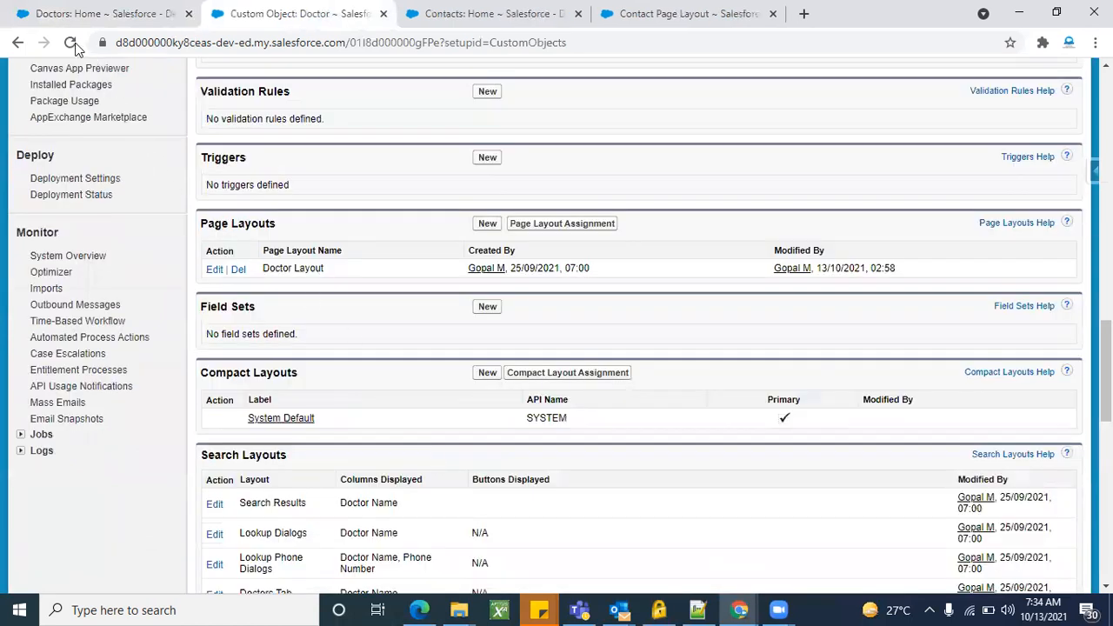
{"action": "left_click", "coordinate": [73, 44]}
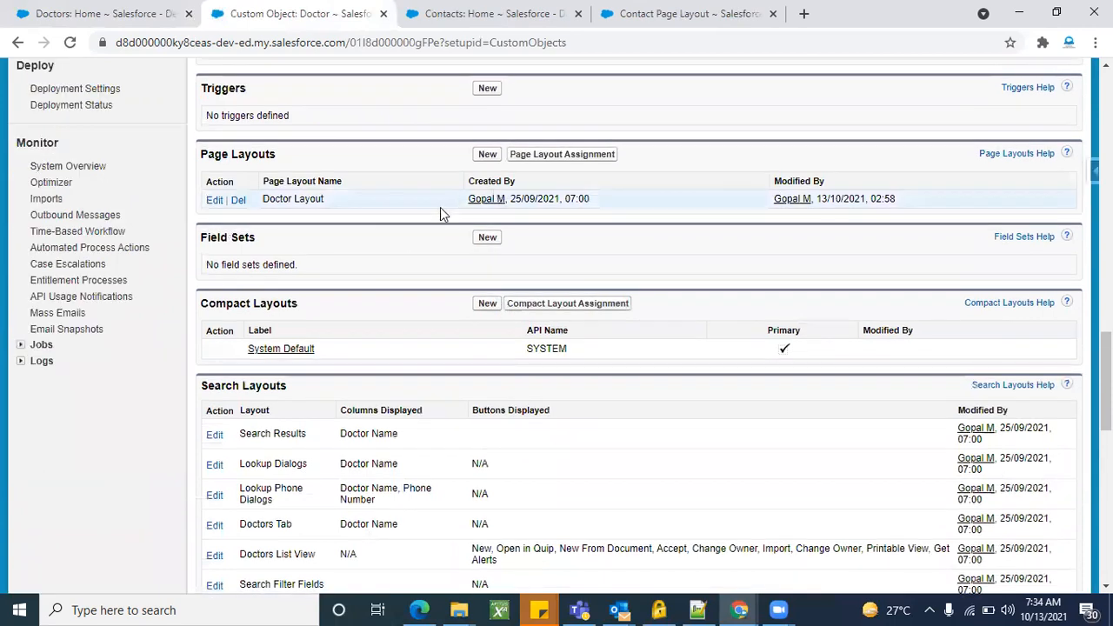
{"action": "left_click", "coordinate": [487, 154]}
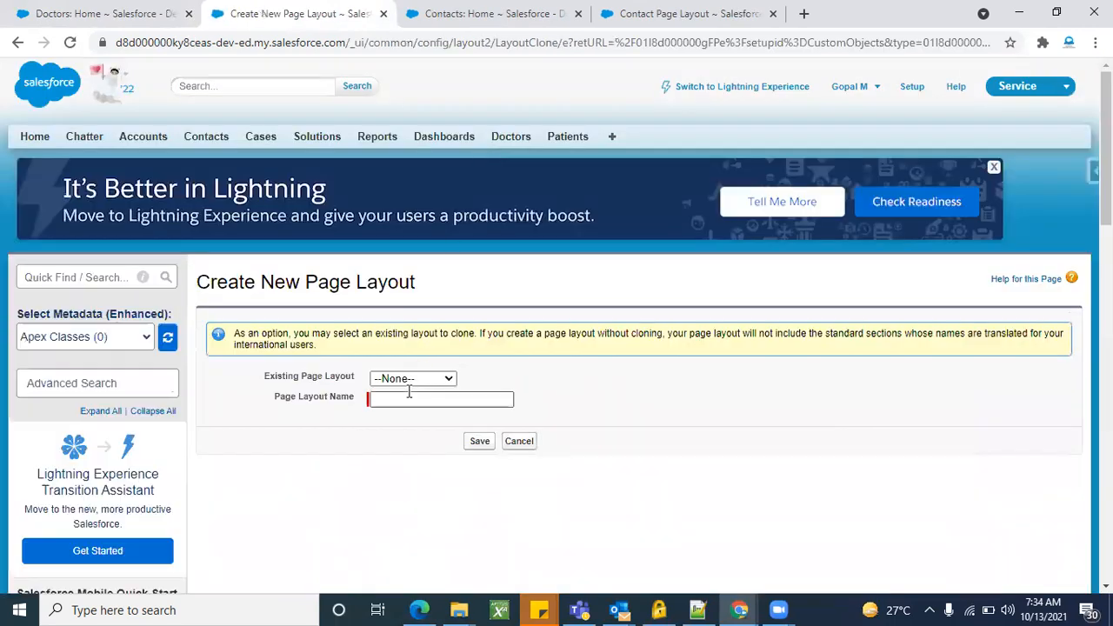
{"action": "left_click", "coordinate": [408, 382]}
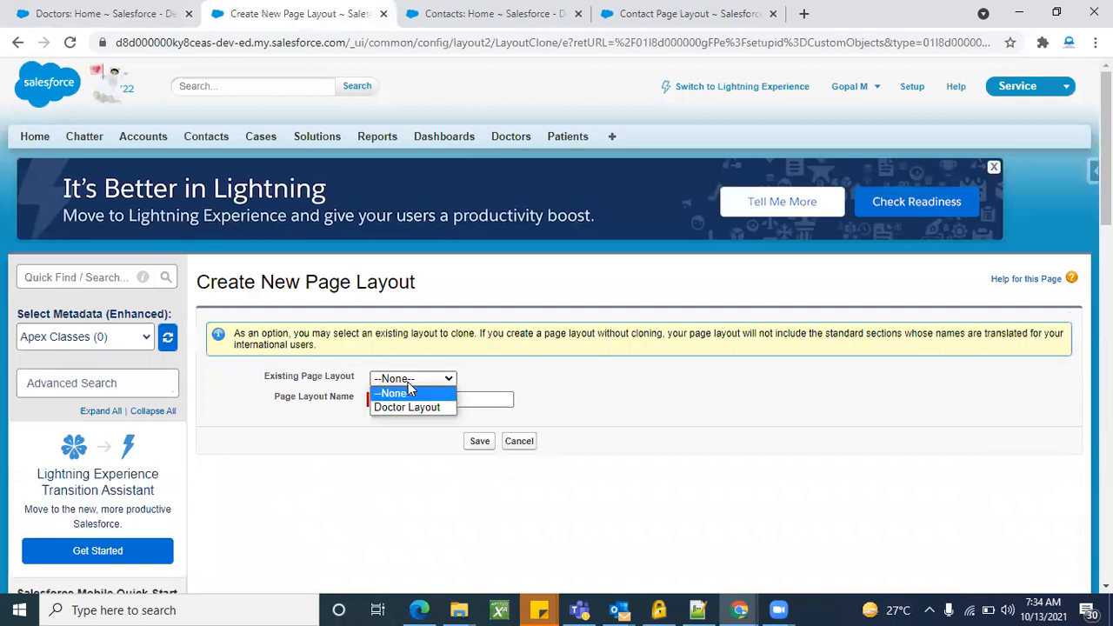
{"action": "left_click", "coordinate": [524, 343]}
{"action": "left_click", "coordinate": [418, 397]}
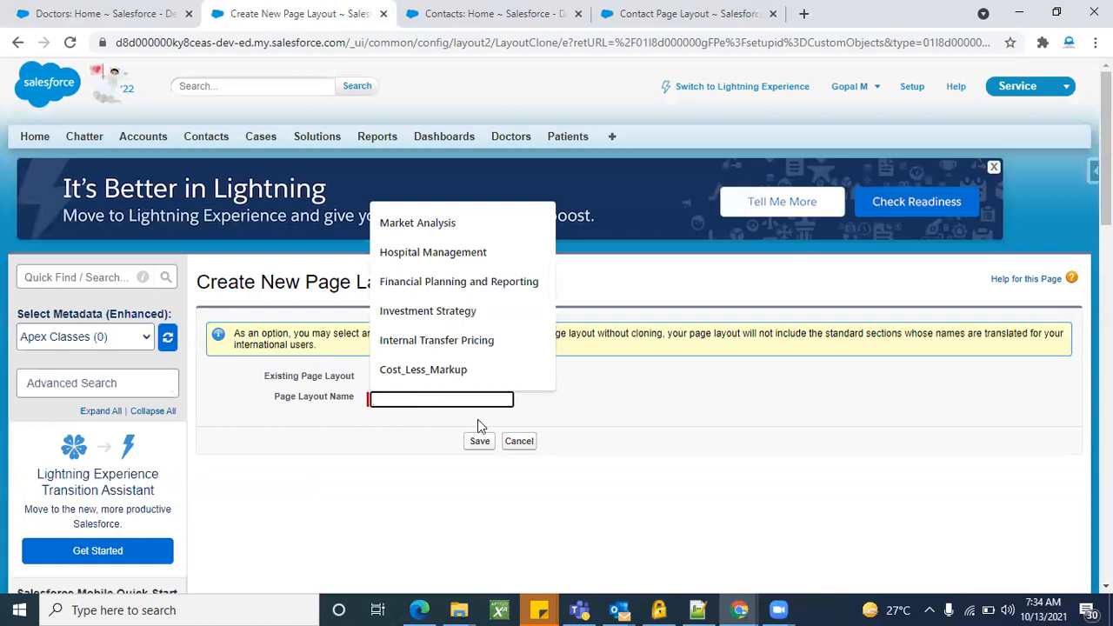
{"action": "left_click", "coordinate": [520, 442]}
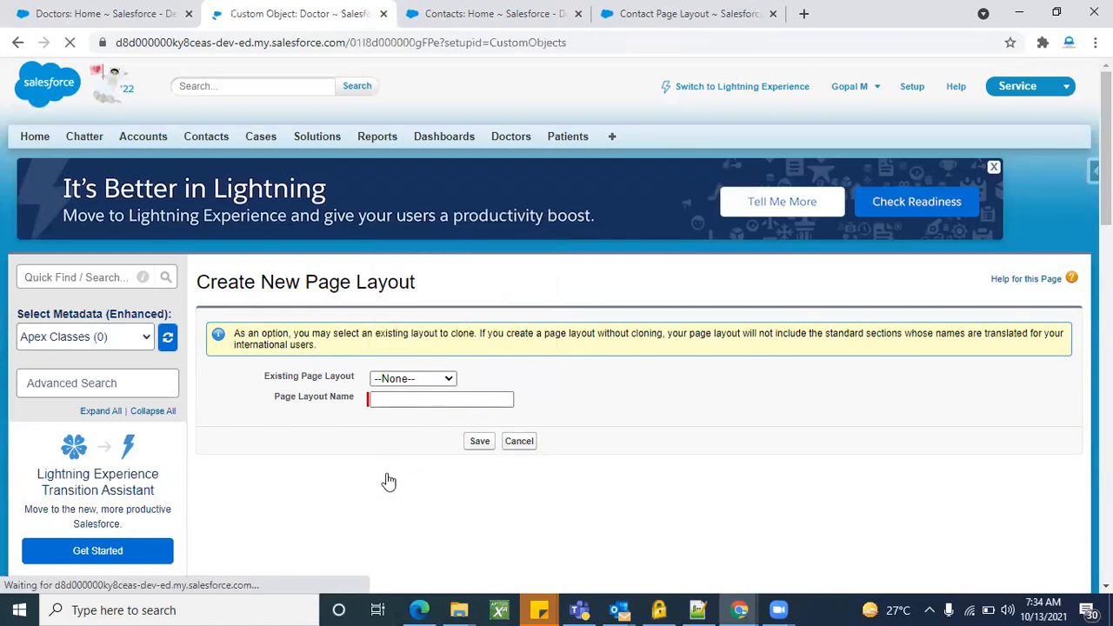
Step: Open the Doctor object's existing Doctor Layout page layout for editing
{"action": "scroll", "coordinate": [387, 480], "scroll_direction": "down", "scroll_amount": 2}
{"action": "scroll", "coordinate": [387, 480], "scroll_direction": "down", "scroll_amount": 15}
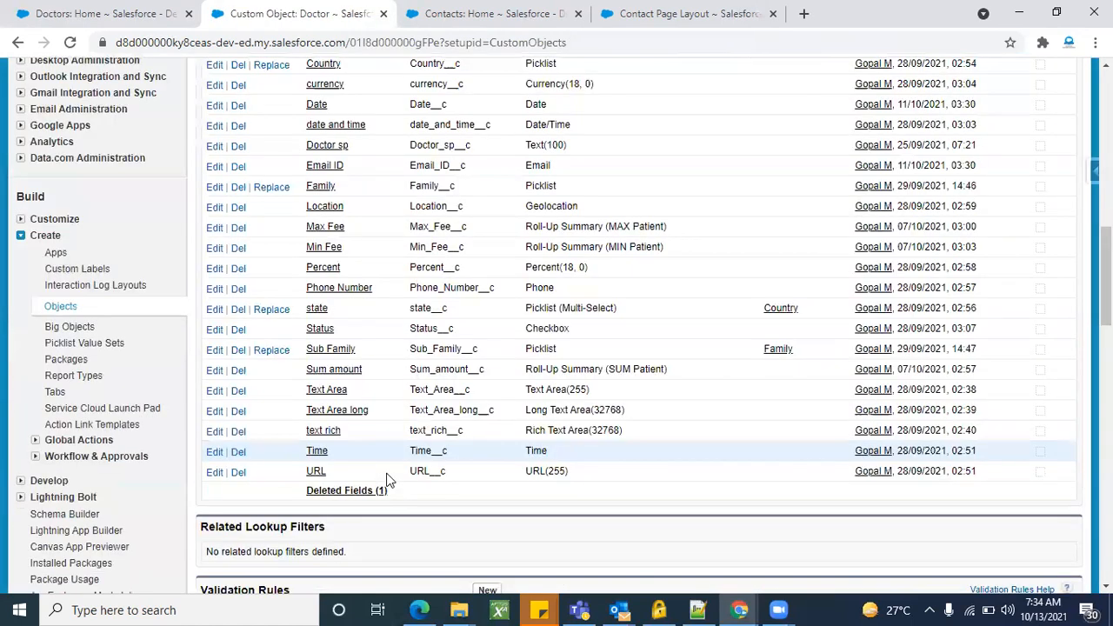
{"action": "left_click", "coordinate": [214, 349]}
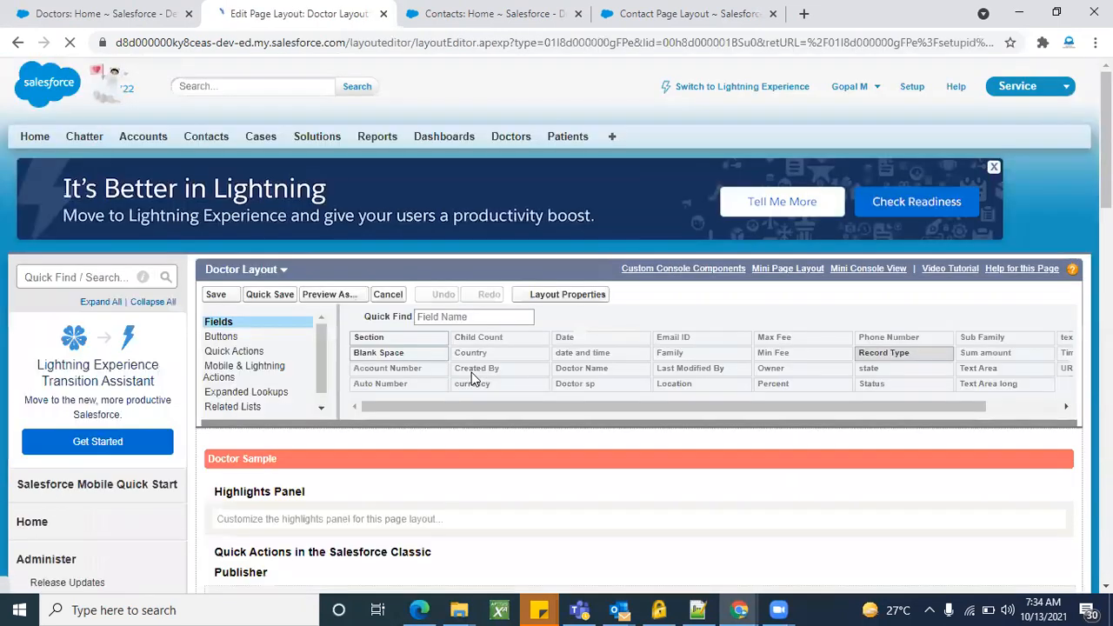
{"action": "scroll", "coordinate": [598, 513], "scroll_direction": "down", "scroll_amount": 3}
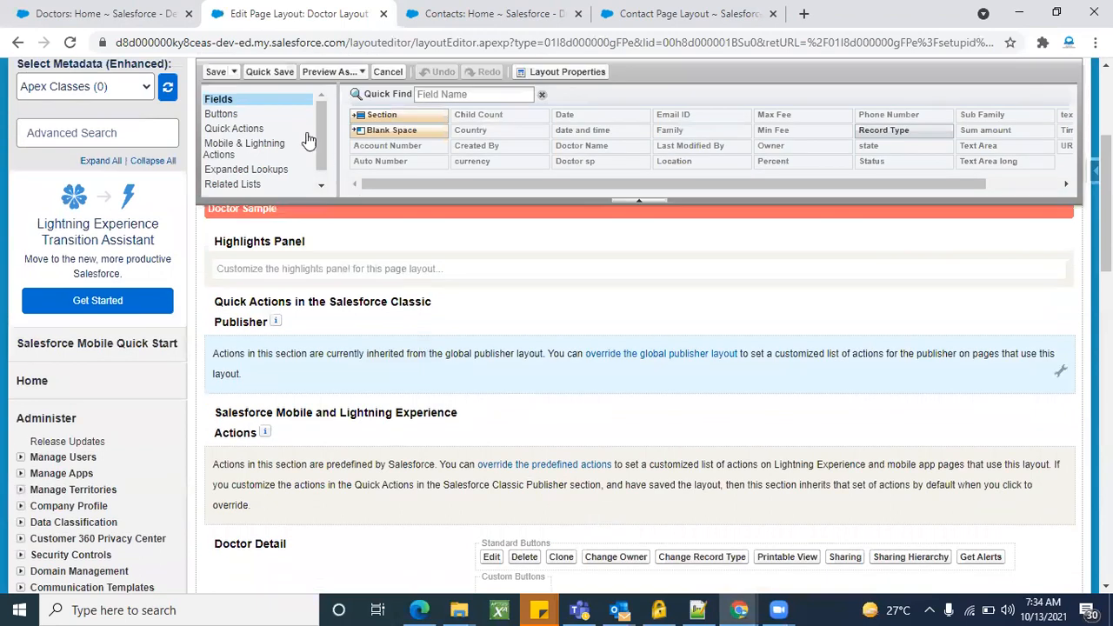
Step: Save a copy of Doctor Layout as Doctor IN Layout, showing the Highlights Panel and Interaction Log in the console
{"action": "left_click", "coordinate": [234, 73]}
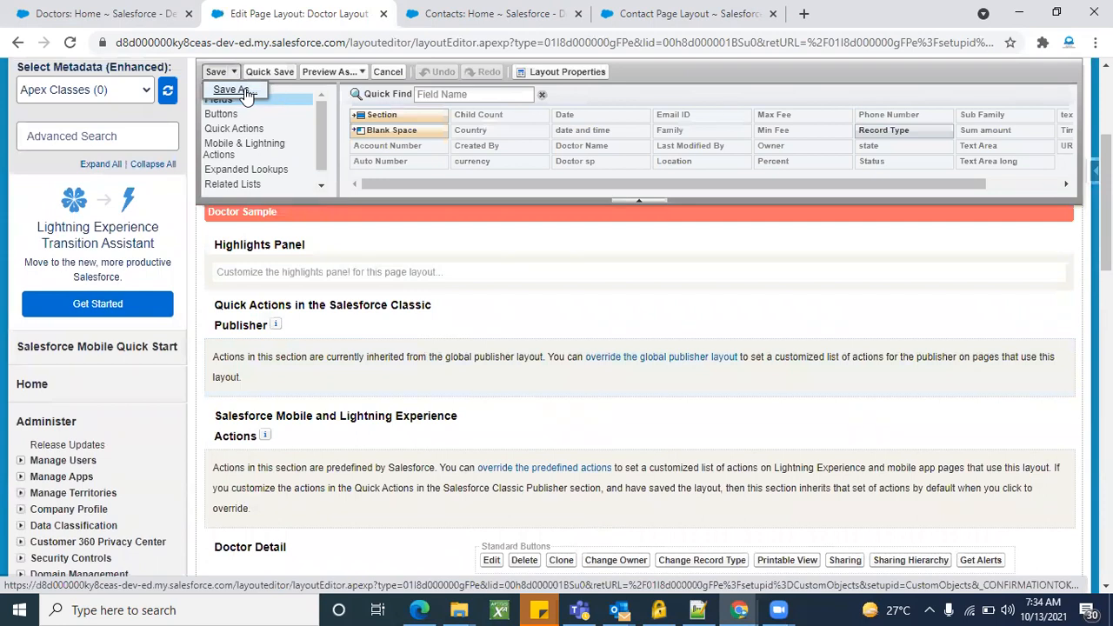
{"action": "left_click", "coordinate": [245, 91]}
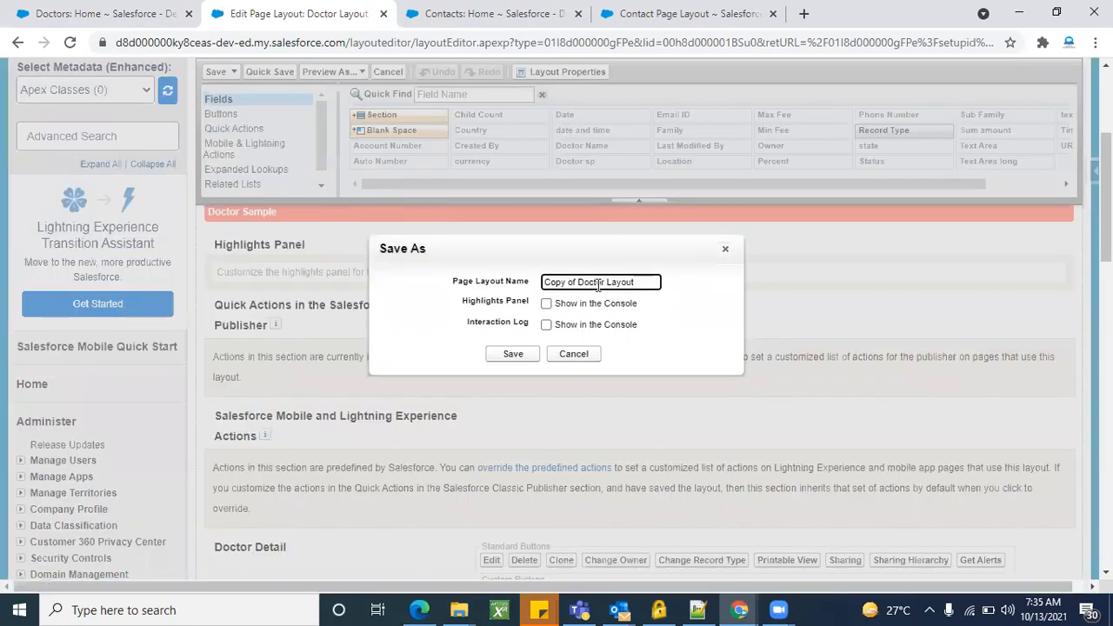
{"action": "left_click_drag", "start_coordinate": [576, 282], "coordinate": [522, 283]}
{"action": "key", "text": "BackSpace"}
{"action": "key", "text": "BackSpace"}
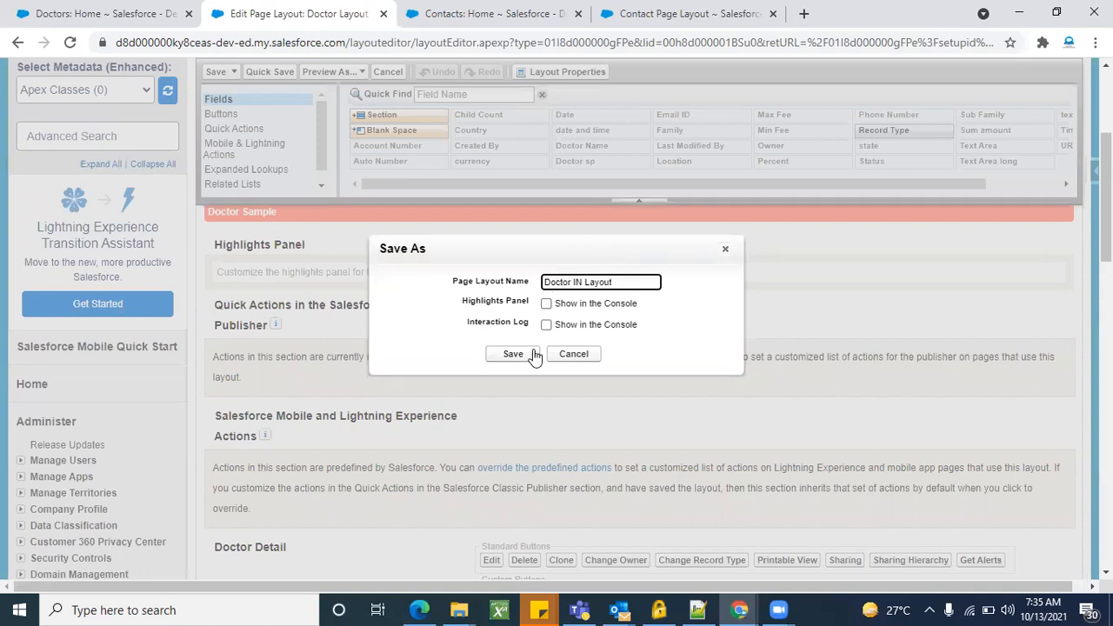
{"action": "left_click", "coordinate": [546, 305]}
{"action": "left_click", "coordinate": [546, 325]}
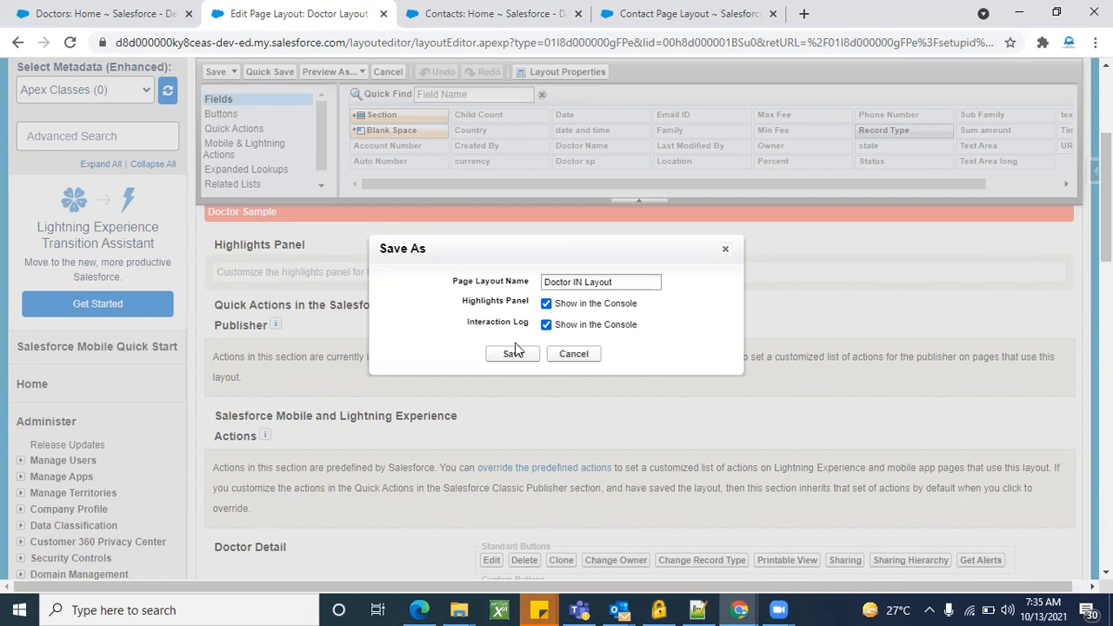
{"action": "left_click", "coordinate": [513, 352]}
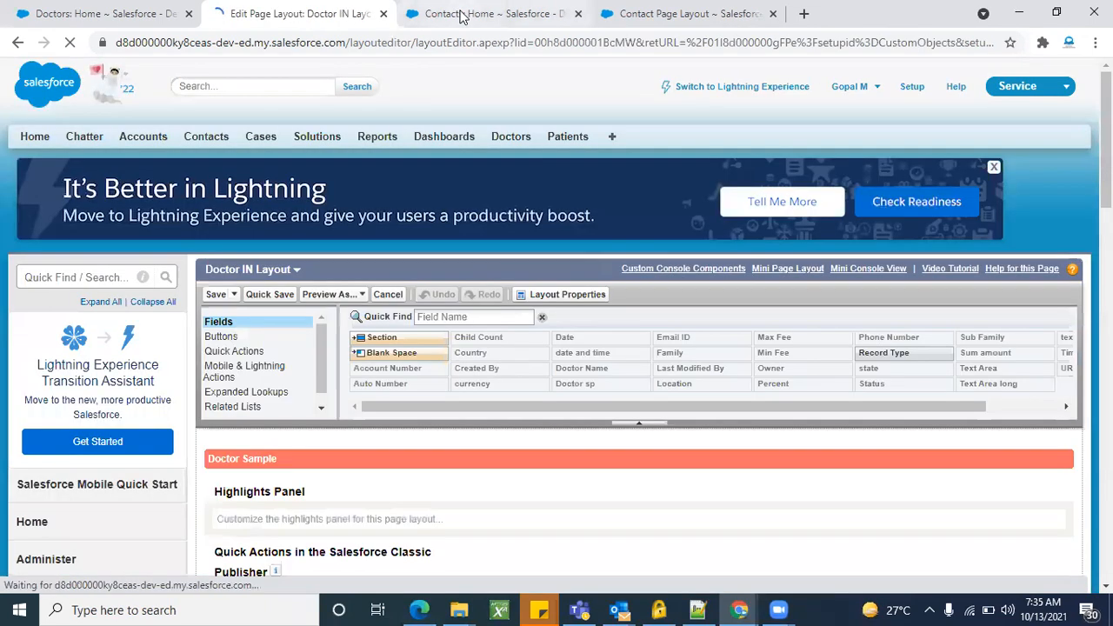
Step: Save a copy of Doctor IN Layout under the name Doctor OUT Layout
{"action": "scroll", "coordinate": [366, 531], "scroll_direction": "down", "scroll_amount": 2}
{"action": "scroll", "coordinate": [364, 526], "scroll_direction": "down", "scroll_amount": 1}
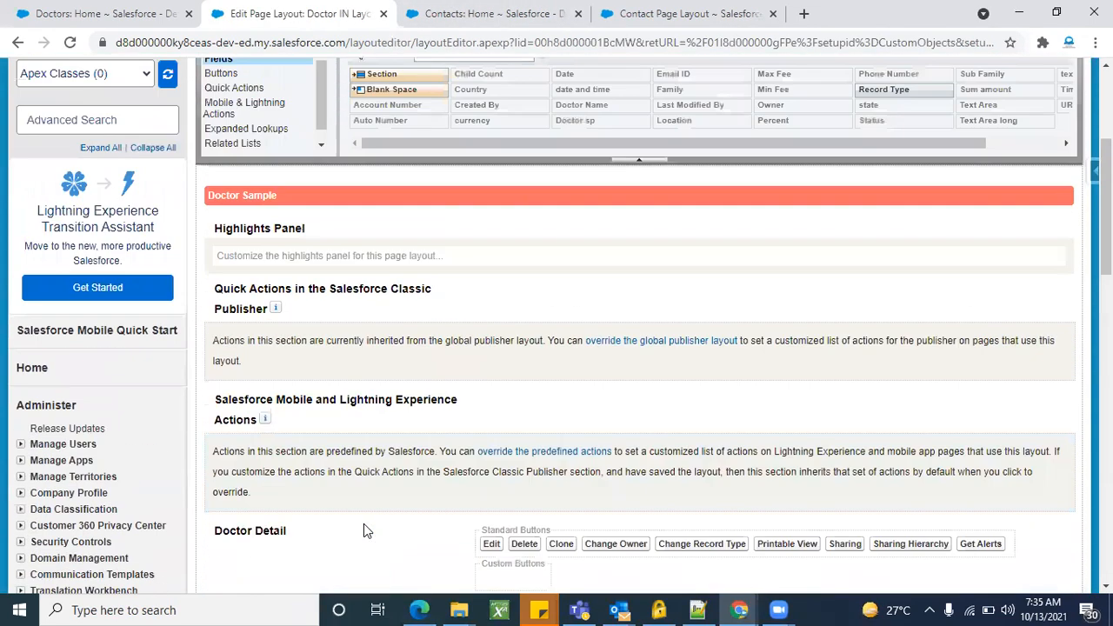
{"action": "scroll", "coordinate": [363, 524], "scroll_direction": "up", "scroll_amount": 3}
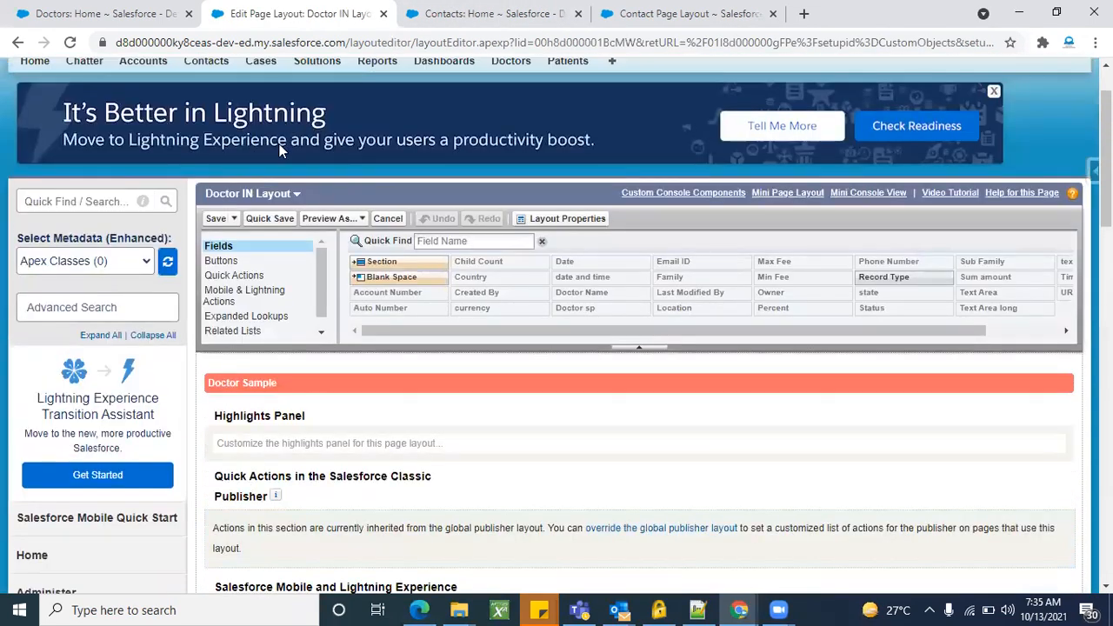
{"action": "left_click", "coordinate": [234, 219]}
{"action": "left_click", "coordinate": [235, 236]}
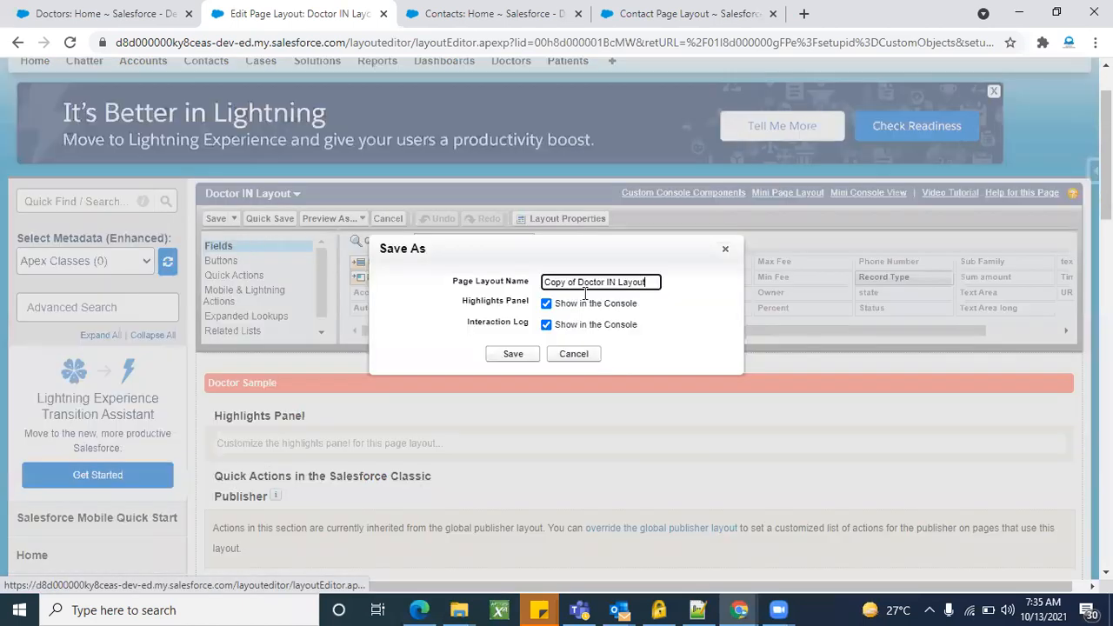
{"action": "left_click_drag", "start_coordinate": [576, 282], "coordinate": [506, 282]}
{"action": "key", "text": "BackSpace"}
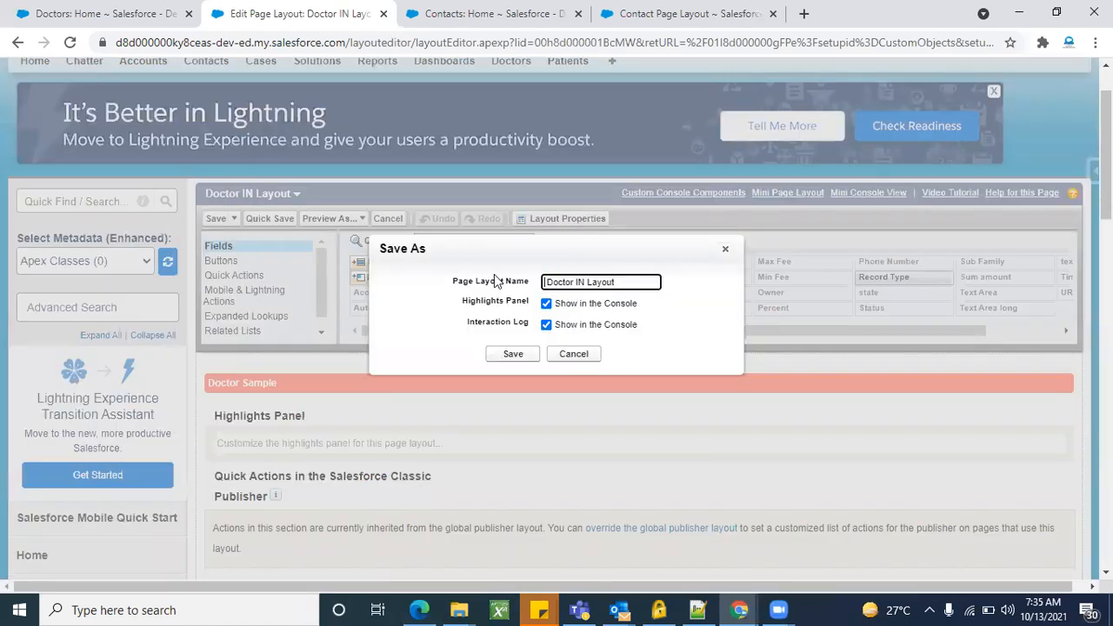
{"action": "key", "text": "Delete"}
{"action": "left_click", "coordinate": [583, 282]}
{"action": "key", "text": "BackSpace"}
{"action": "key", "text": "BackSpace"}
{"action": "left_click", "coordinate": [514, 355]}
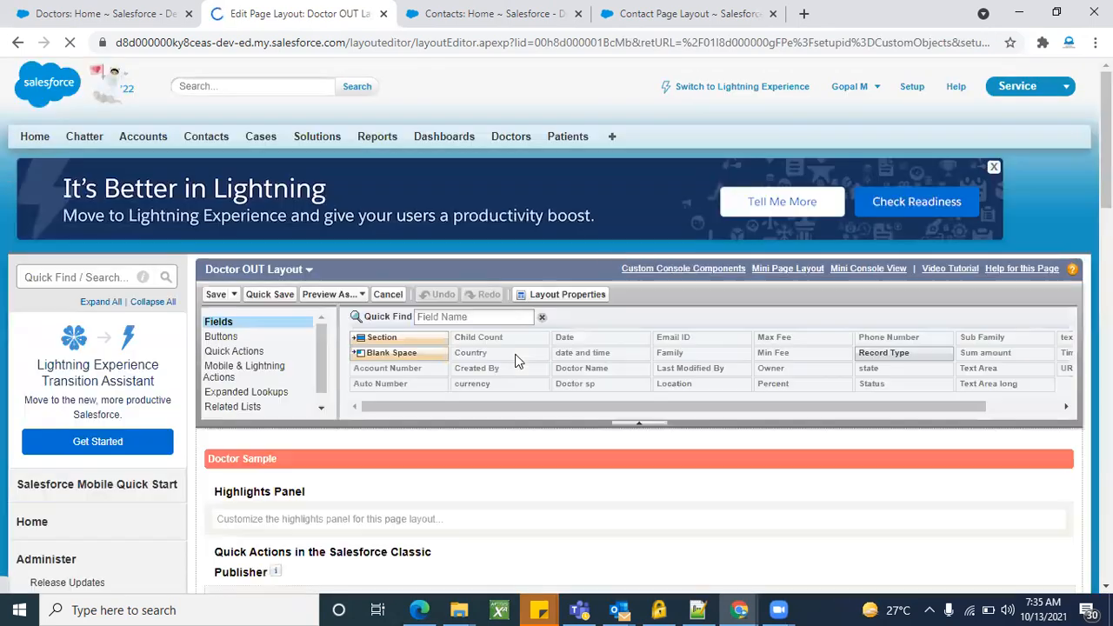
Step: Return to the Doctor custom object's setup page and check the layouts listed under Page Layouts
{"action": "scroll", "coordinate": [400, 544], "scroll_direction": "down", "scroll_amount": 3}
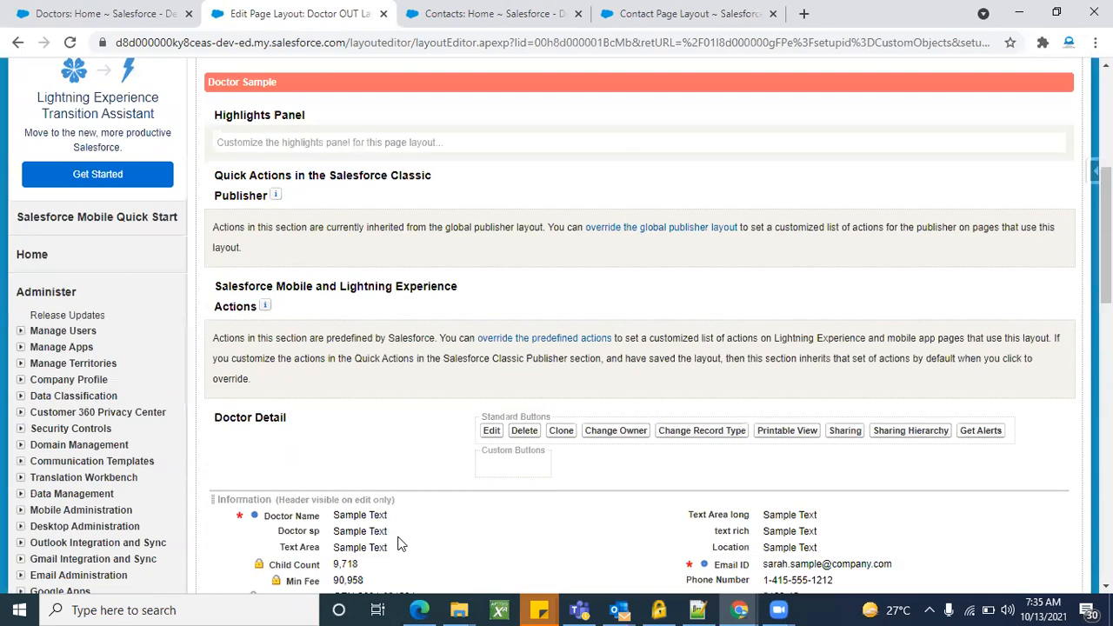
{"action": "scroll", "coordinate": [400, 544], "scroll_direction": "down", "scroll_amount": 5}
{"action": "scroll", "coordinate": [386, 529], "scroll_direction": "up", "scroll_amount": 3}
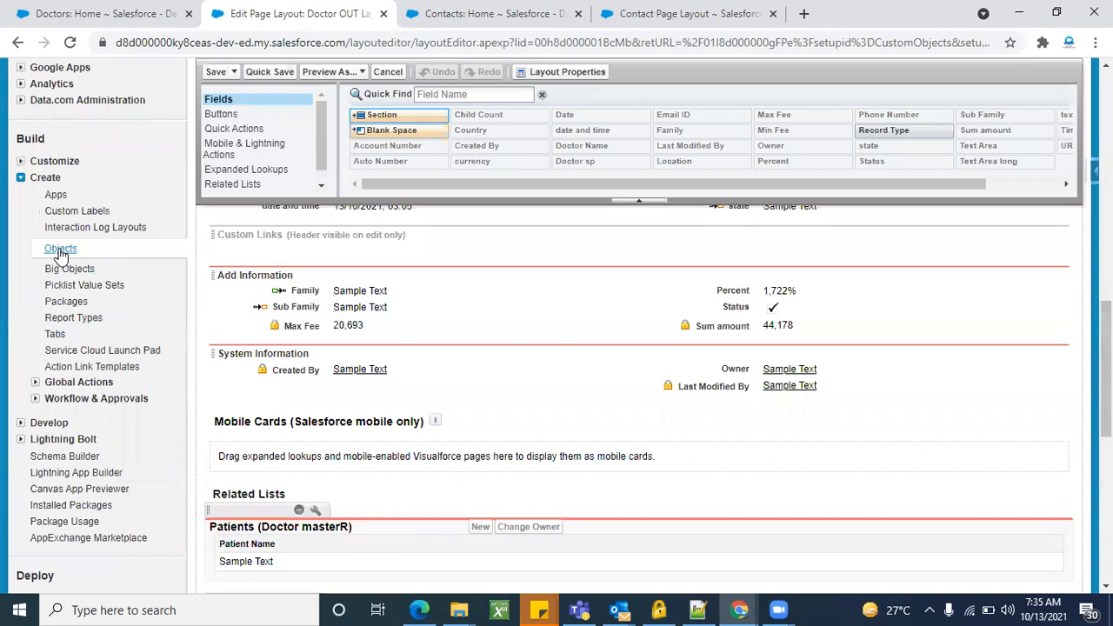
{"action": "left_click", "coordinate": [60, 250]}
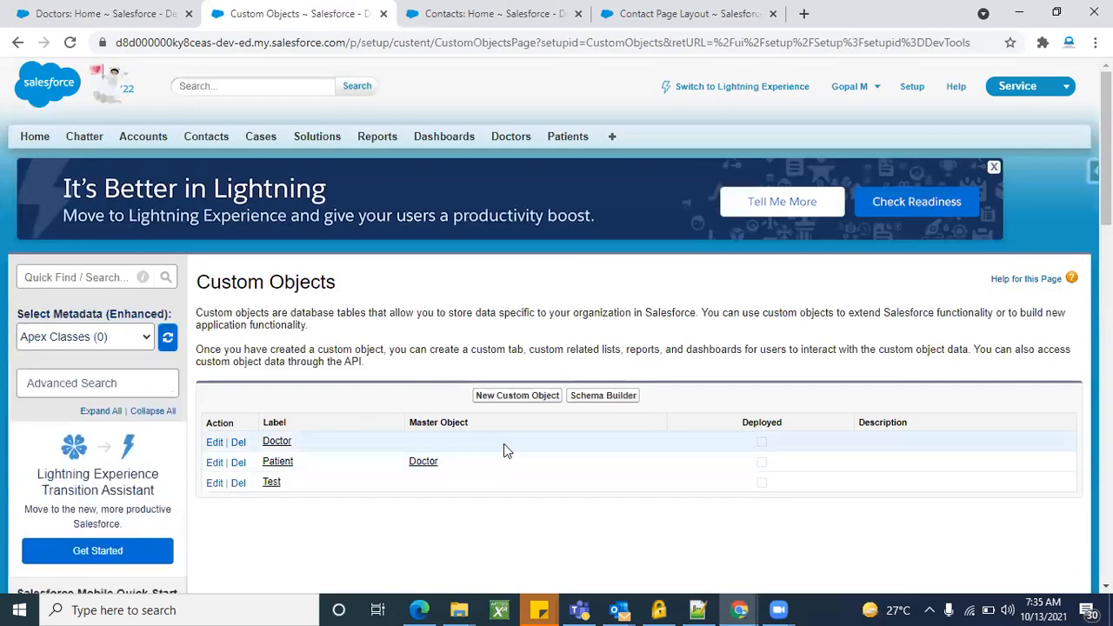
{"action": "left_click", "coordinate": [425, 464]}
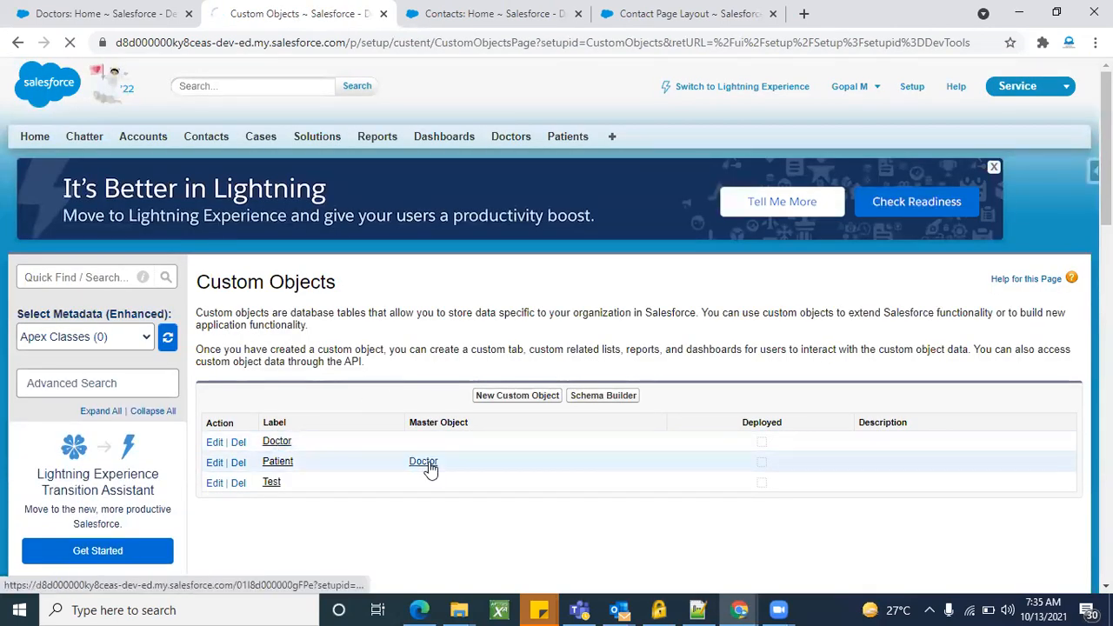
{"action": "scroll", "coordinate": [429, 470], "scroll_direction": "down", "scroll_amount": 6}
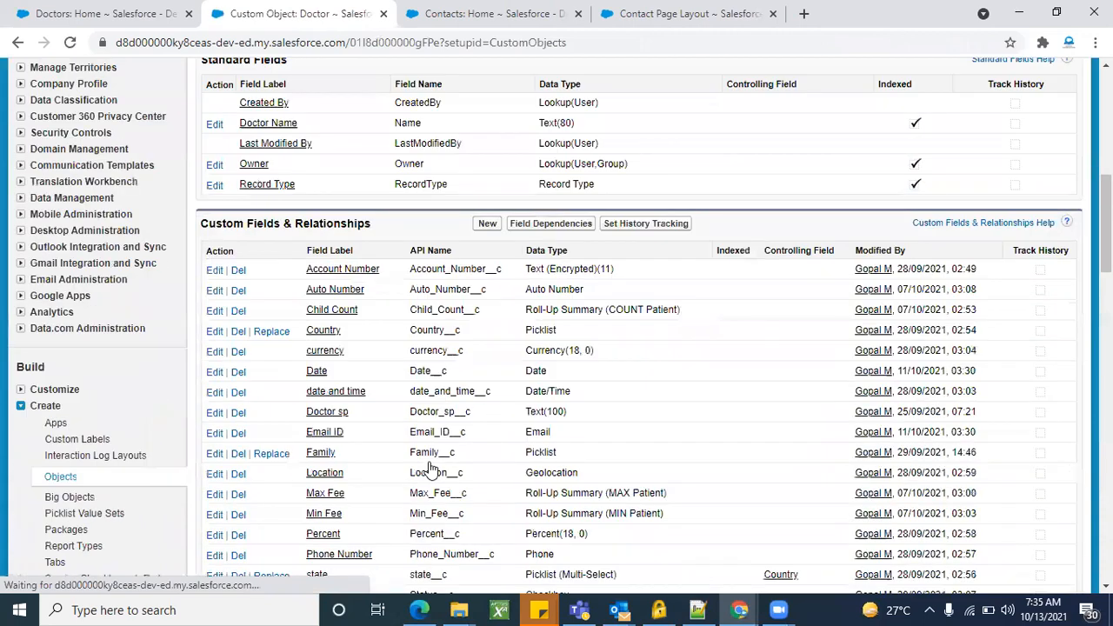
{"action": "scroll", "coordinate": [429, 470], "scroll_direction": "down", "scroll_amount": 10}
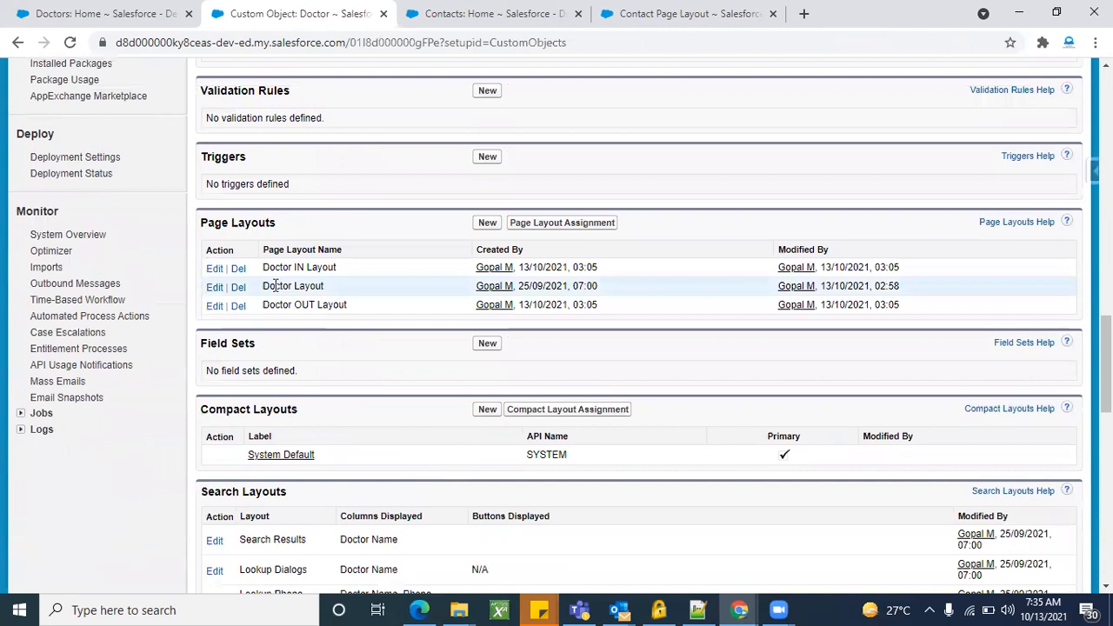
{"action": "left_click_drag", "start_coordinate": [263, 292], "coordinate": [327, 290]}
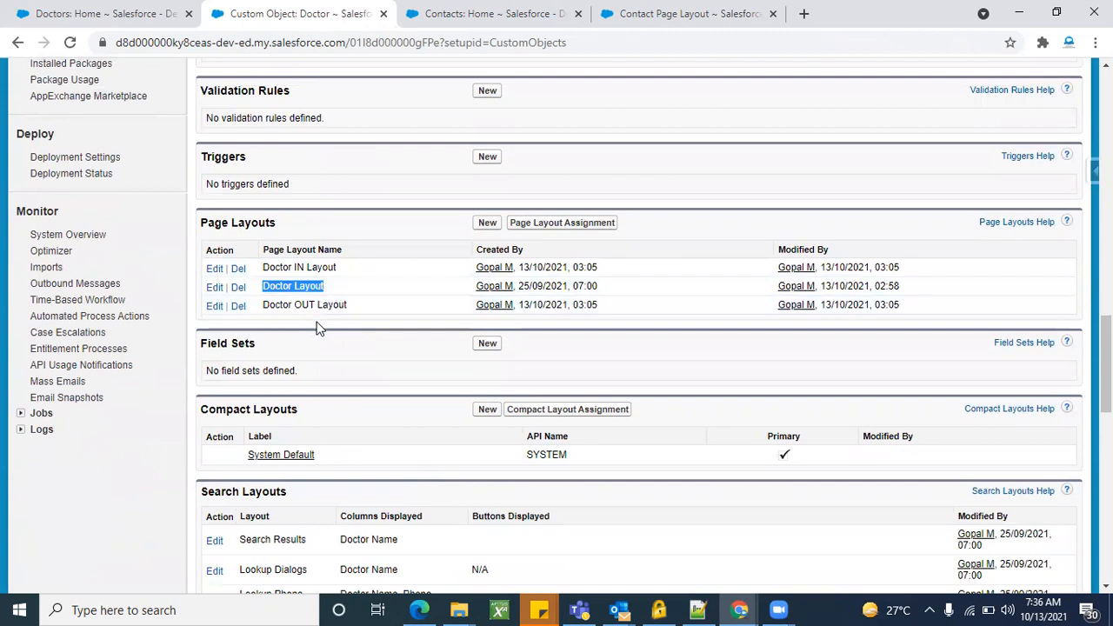
{"action": "left_click", "coordinate": [356, 275]}
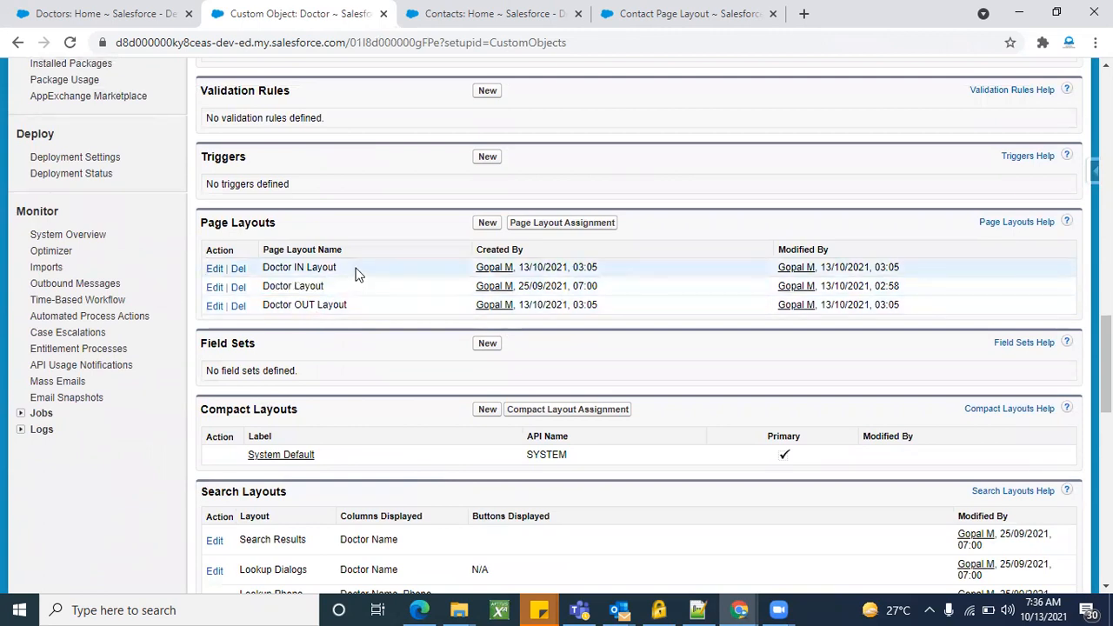
{"action": "double_click", "coordinate": [319, 306]}
{"action": "left_click", "coordinate": [351, 330]}
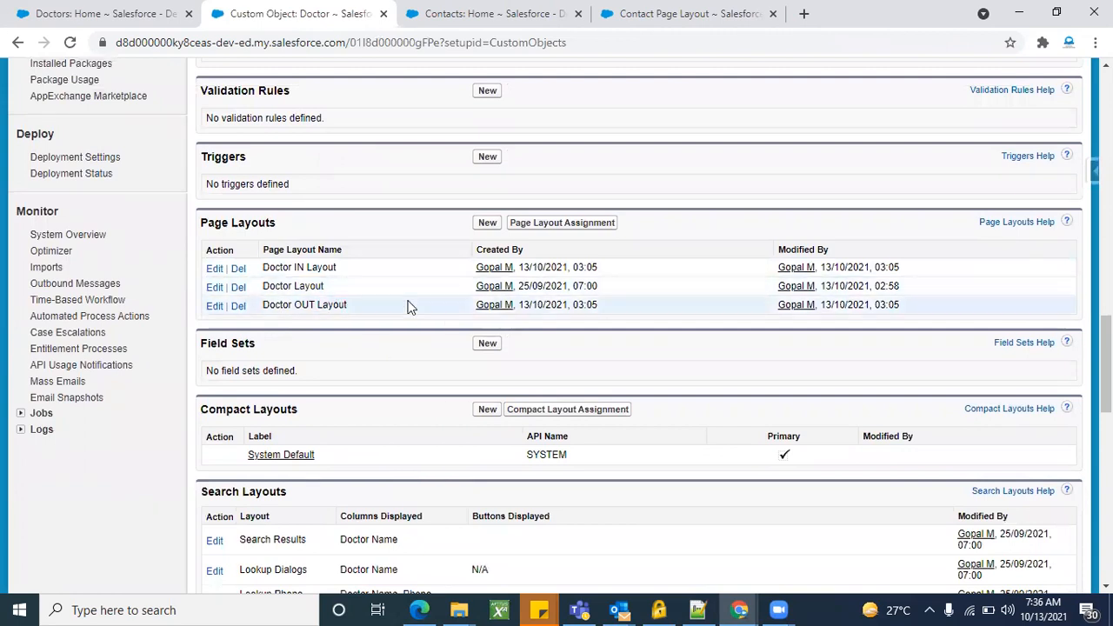
Step: Open Doctor IN Layout for editing and remove the Country and currency fields from its Information section
{"action": "left_click", "coordinate": [215, 271]}
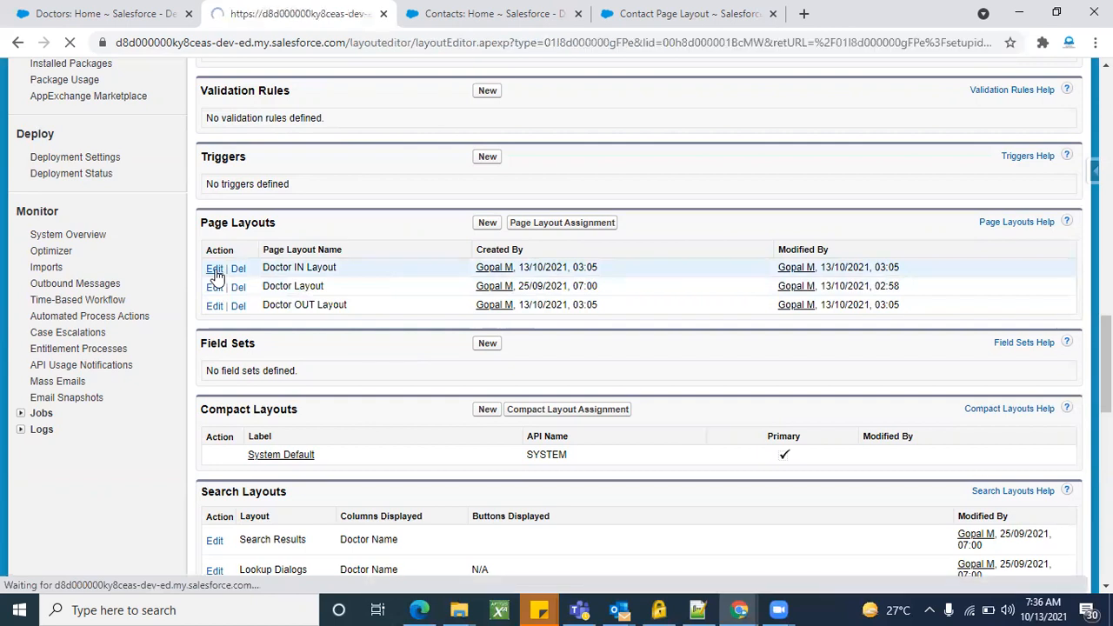
{"action": "scroll", "coordinate": [516, 352], "scroll_direction": "down", "scroll_amount": 8}
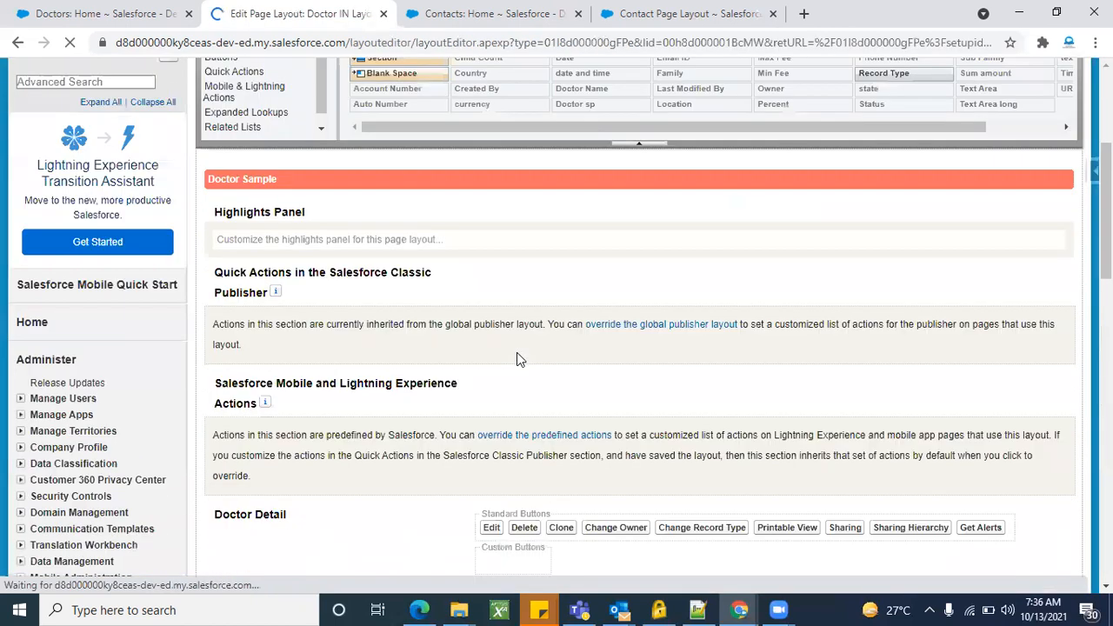
{"action": "scroll", "coordinate": [516, 352], "scroll_direction": "up", "scroll_amount": 3}
{"action": "scroll", "coordinate": [517, 353], "scroll_direction": "down", "scroll_amount": 1}
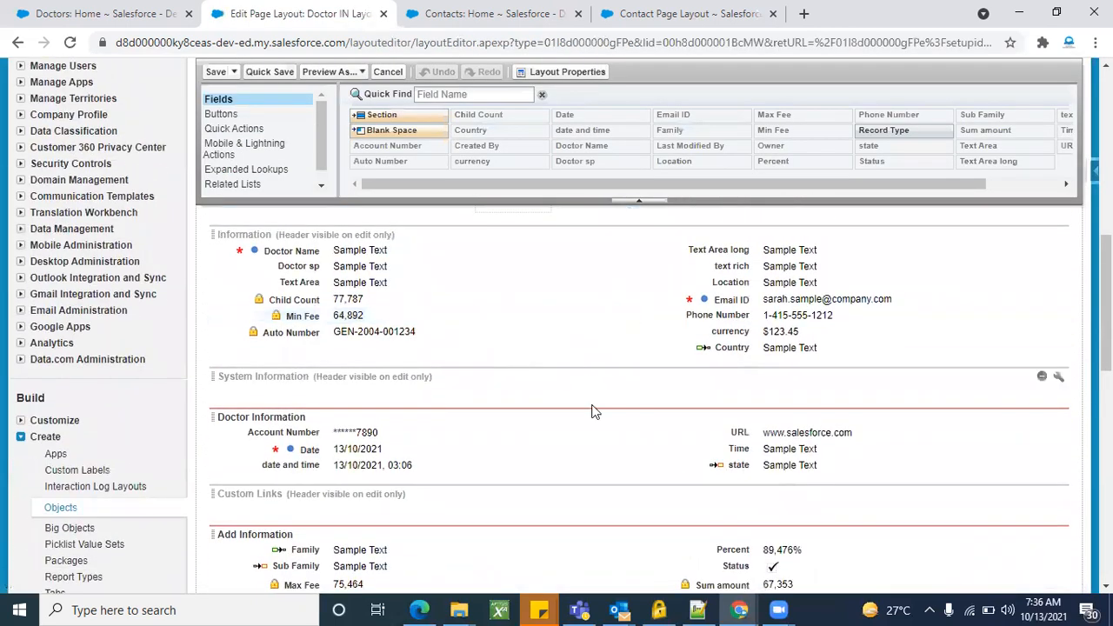
{"action": "scroll", "coordinate": [524, 447], "scroll_direction": "down", "scroll_amount": 1}
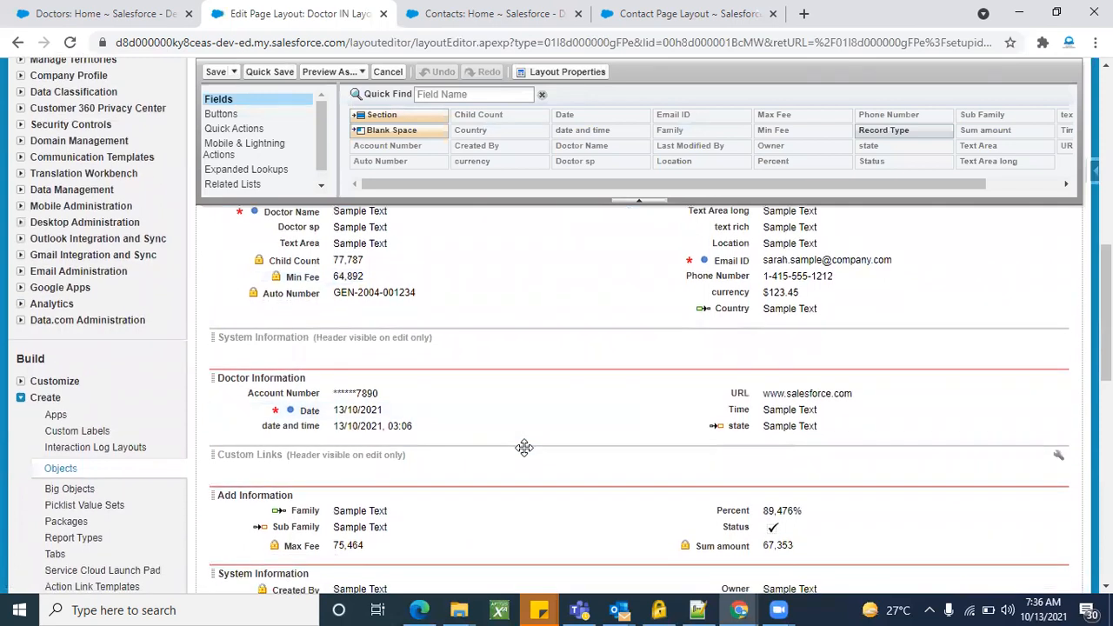
{"action": "scroll", "coordinate": [525, 448], "scroll_direction": "up", "scroll_amount": 3}
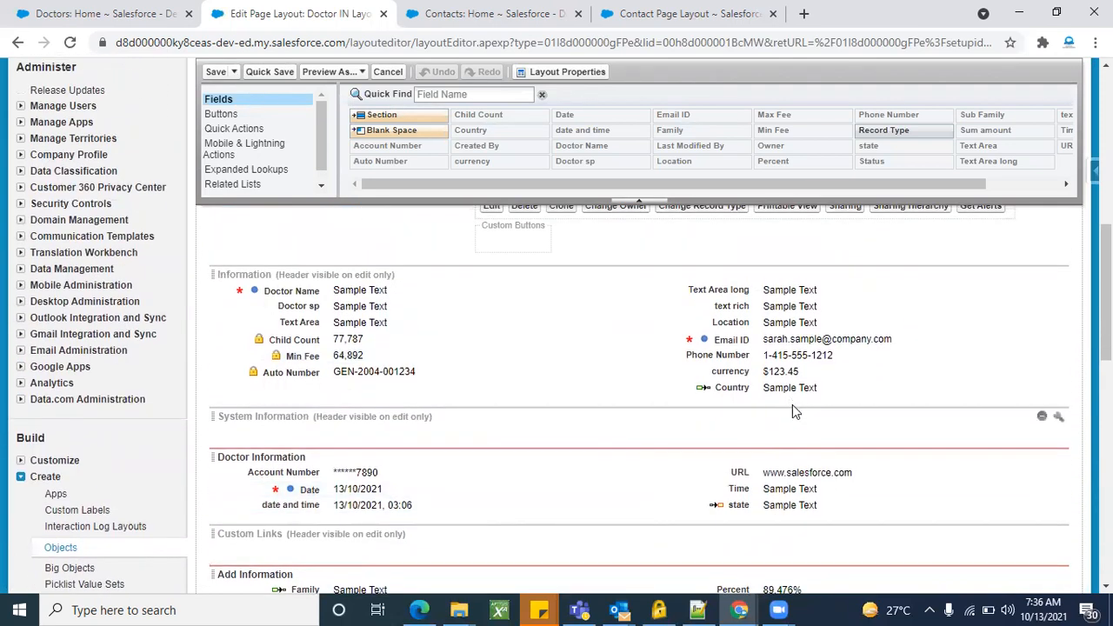
{"action": "left_click_drag", "start_coordinate": [780, 389], "coordinate": [765, 139]}
{"action": "left_click_drag", "start_coordinate": [754, 370], "coordinate": [783, 152]}
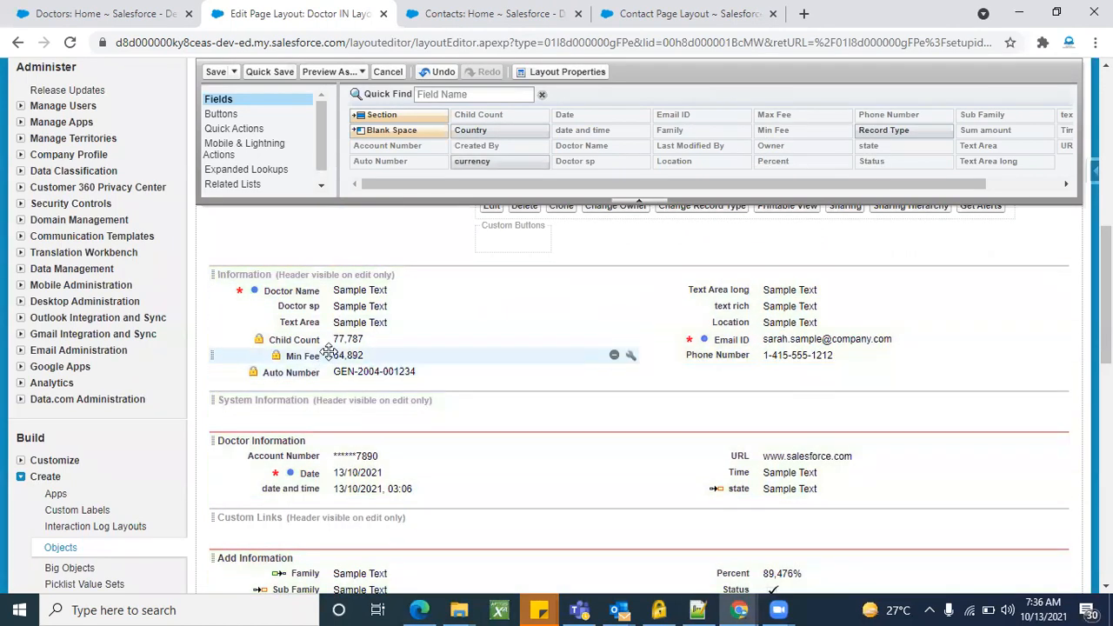
Step: Remove the Account Number and URL fields from the layout's Doctor Information section
{"action": "scroll", "coordinate": [572, 390], "scroll_direction": "down", "scroll_amount": 2}
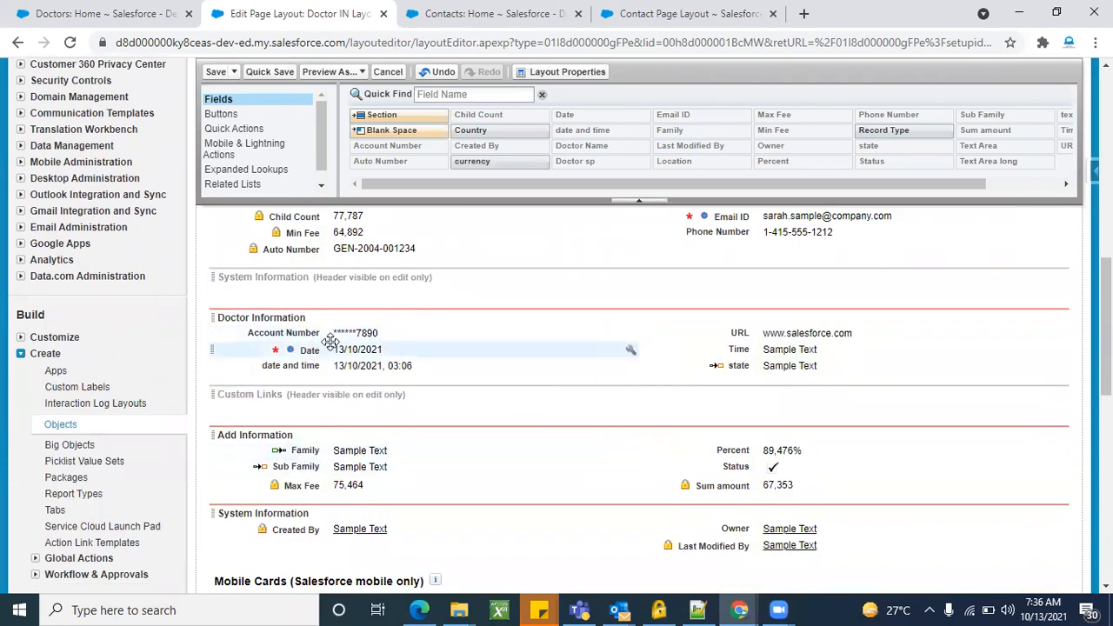
{"action": "left_click_drag", "start_coordinate": [332, 333], "coordinate": [494, 156]}
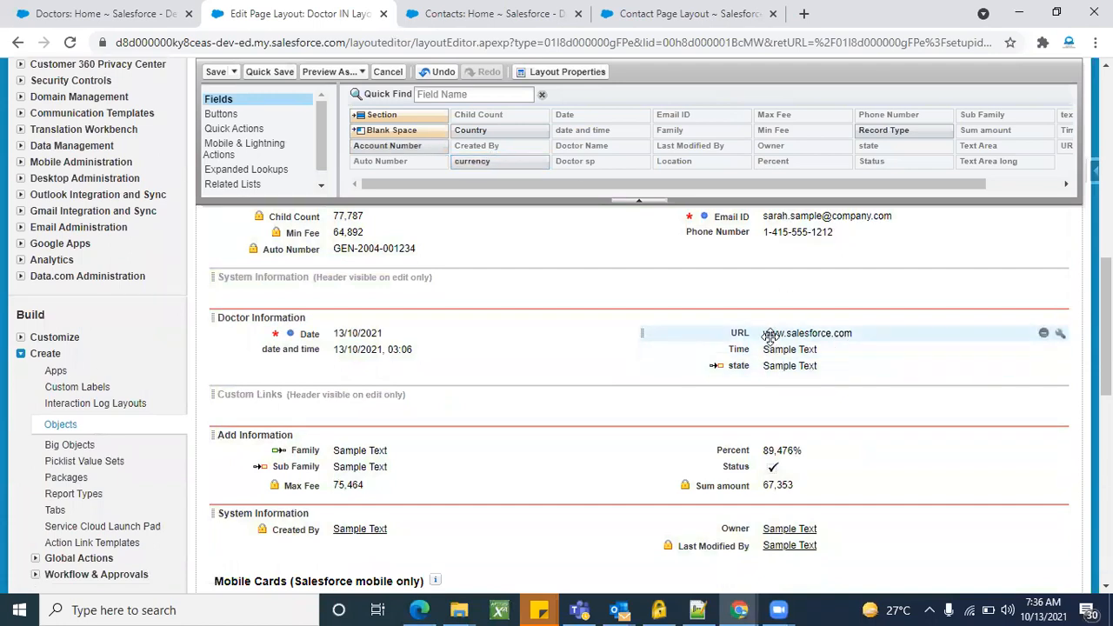
{"action": "left_click_drag", "start_coordinate": [771, 335], "coordinate": [696, 128]}
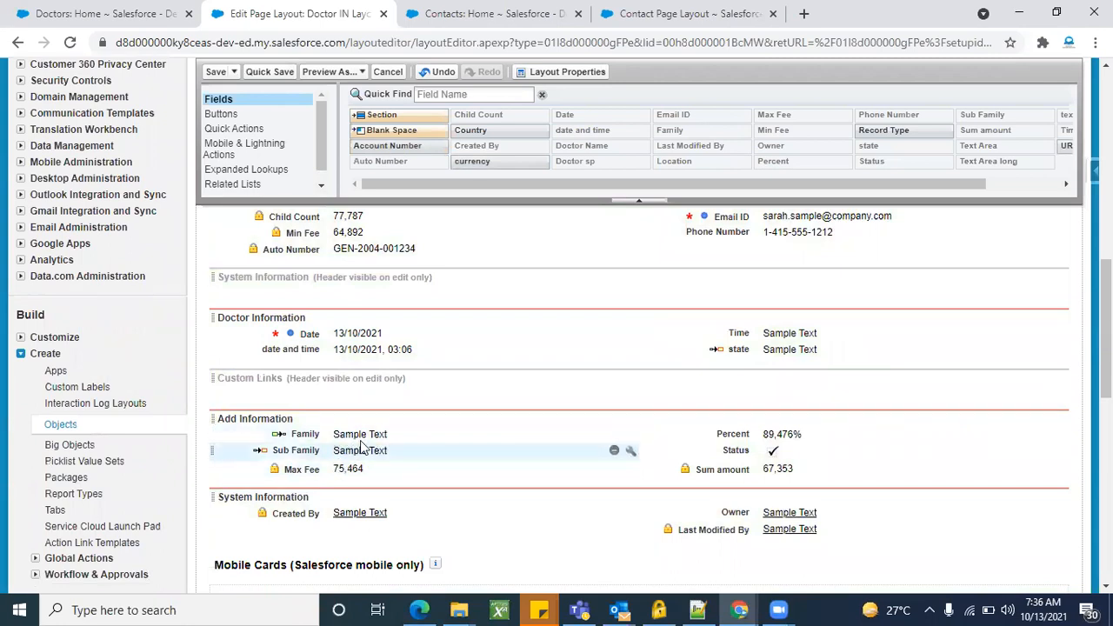
Step: Check the removed fields in the field palette and save Doctor IN Layout, accepting that the controlling Country field is missing
{"action": "scroll", "coordinate": [495, 435], "scroll_direction": "up", "scroll_amount": 1}
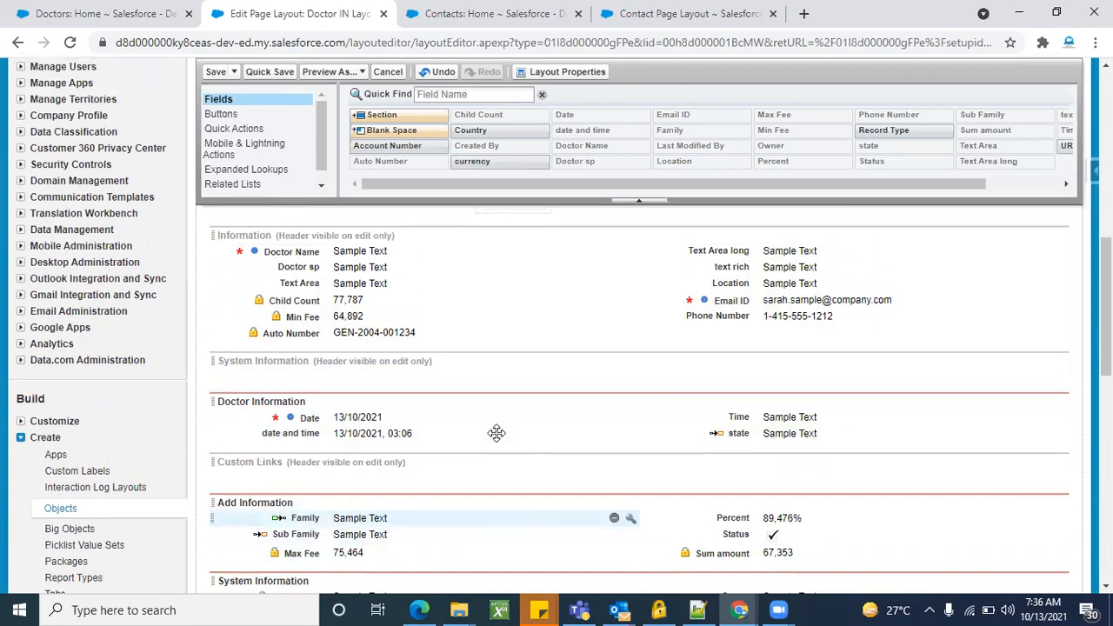
{"action": "scroll", "coordinate": [496, 432], "scroll_direction": "down", "scroll_amount": 1}
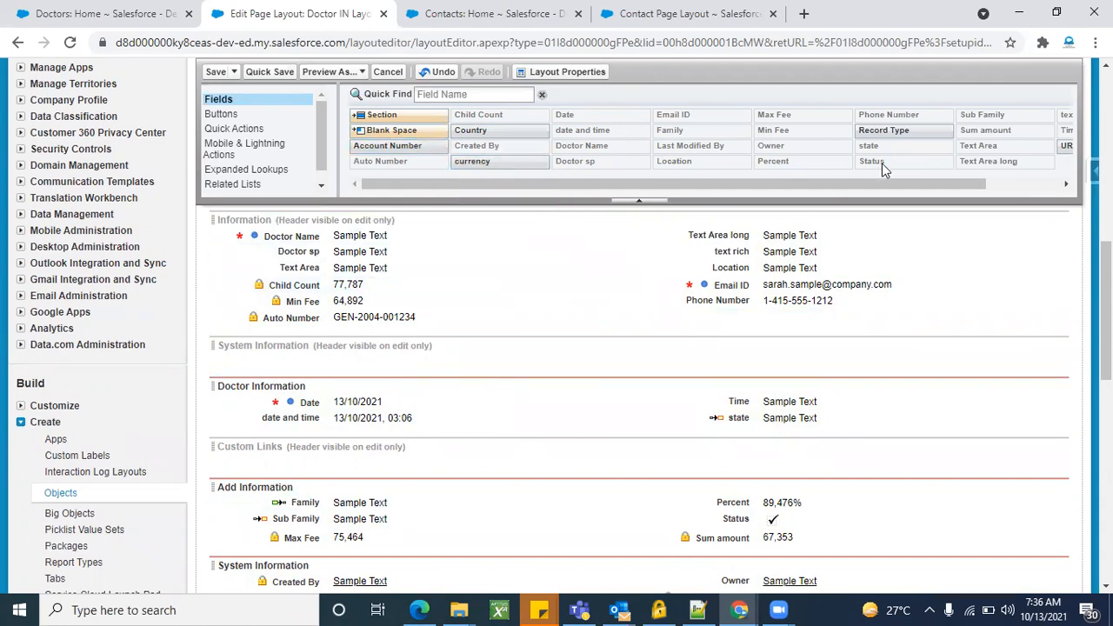
{"action": "scroll", "coordinate": [886, 165], "scroll_direction": "right", "scroll_amount": 2}
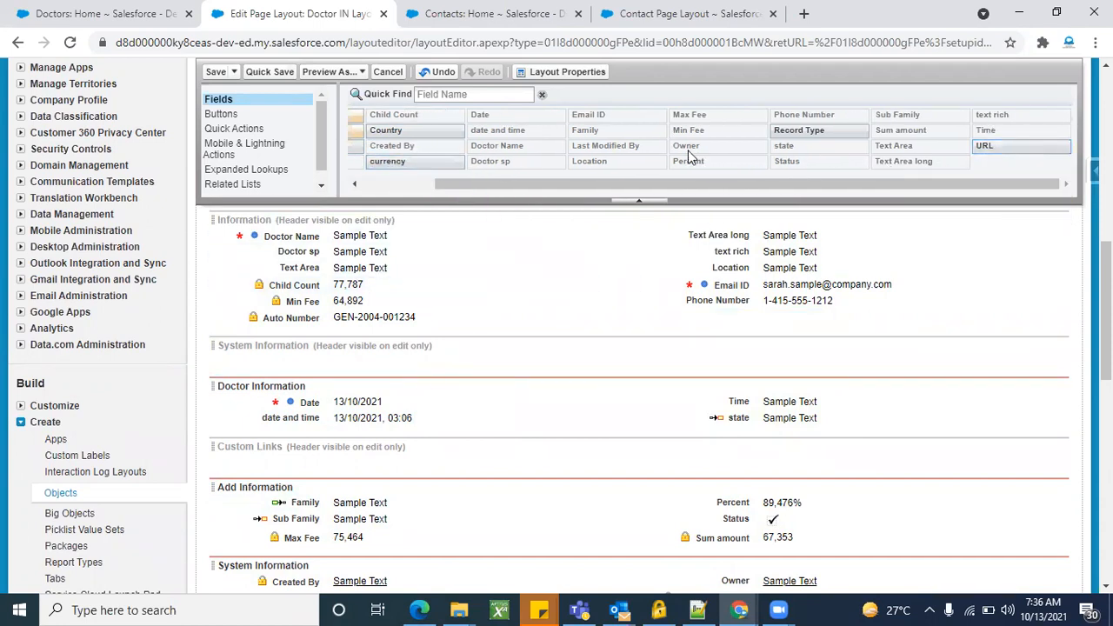
{"action": "scroll", "coordinate": [410, 145], "scroll_direction": "left", "scroll_amount": 2}
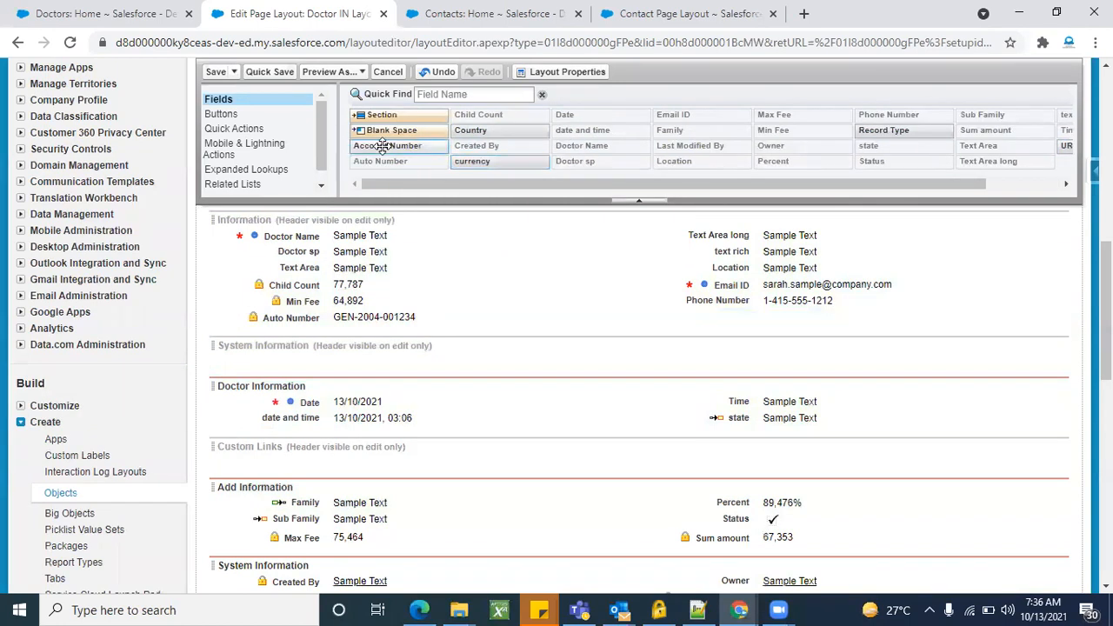
{"action": "left_click", "coordinate": [212, 75]}
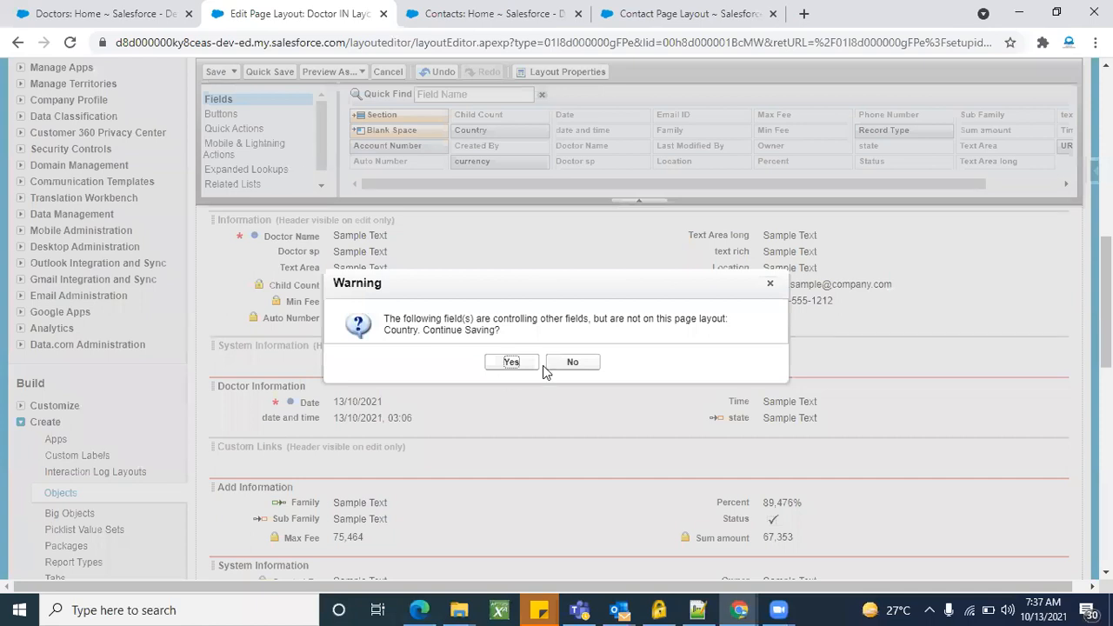
{"action": "left_click", "coordinate": [513, 362]}
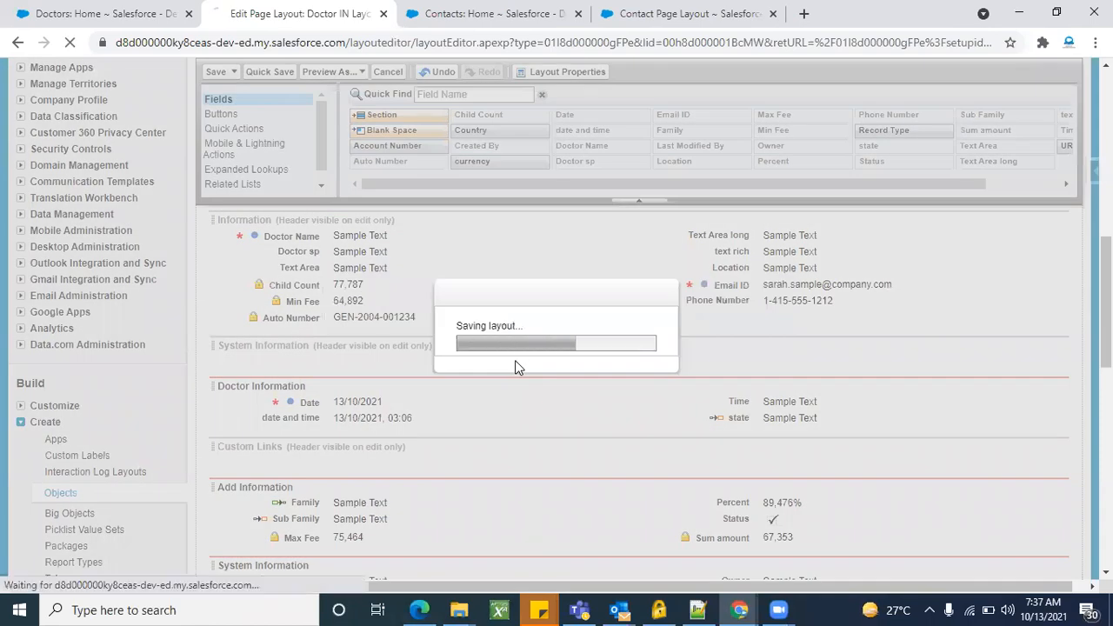
{"action": "scroll", "coordinate": [399, 467], "scroll_direction": "down", "scroll_amount": 2}
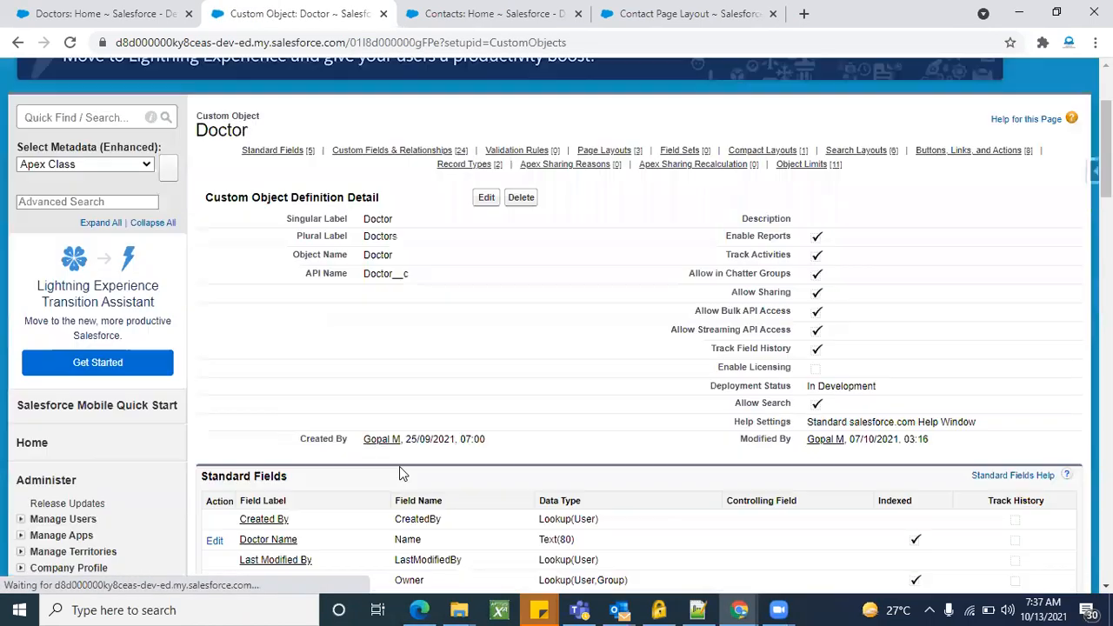
Step: Open Doctor OUT Layout for editing, review the fields in its sections, and save the layout
{"action": "scroll", "coordinate": [399, 466], "scroll_direction": "down", "scroll_amount": 10}
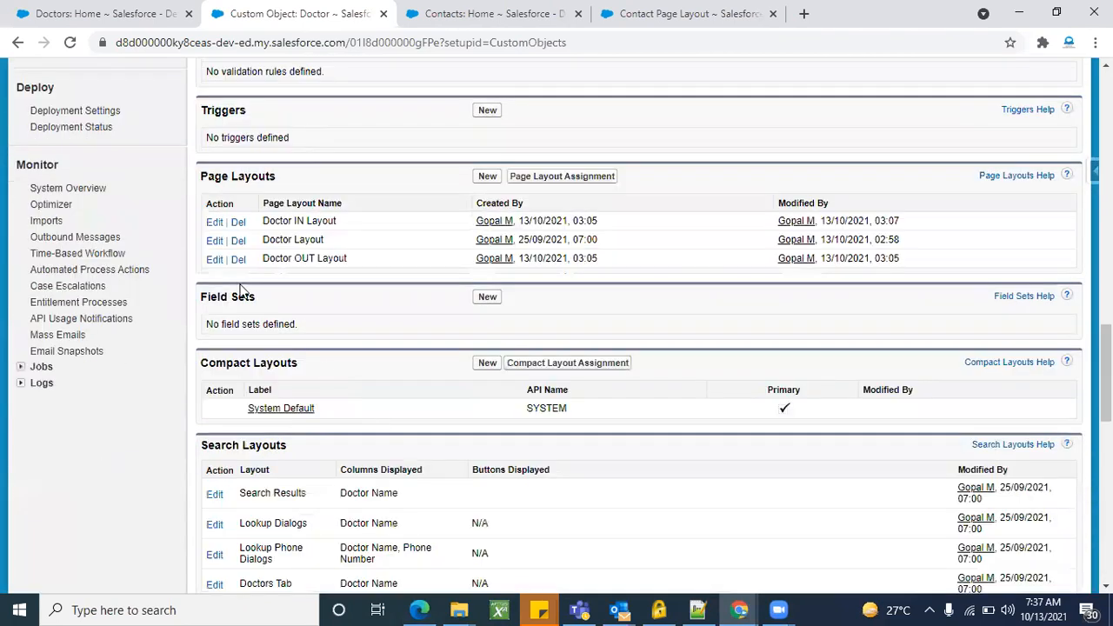
{"action": "left_click", "coordinate": [214, 260]}
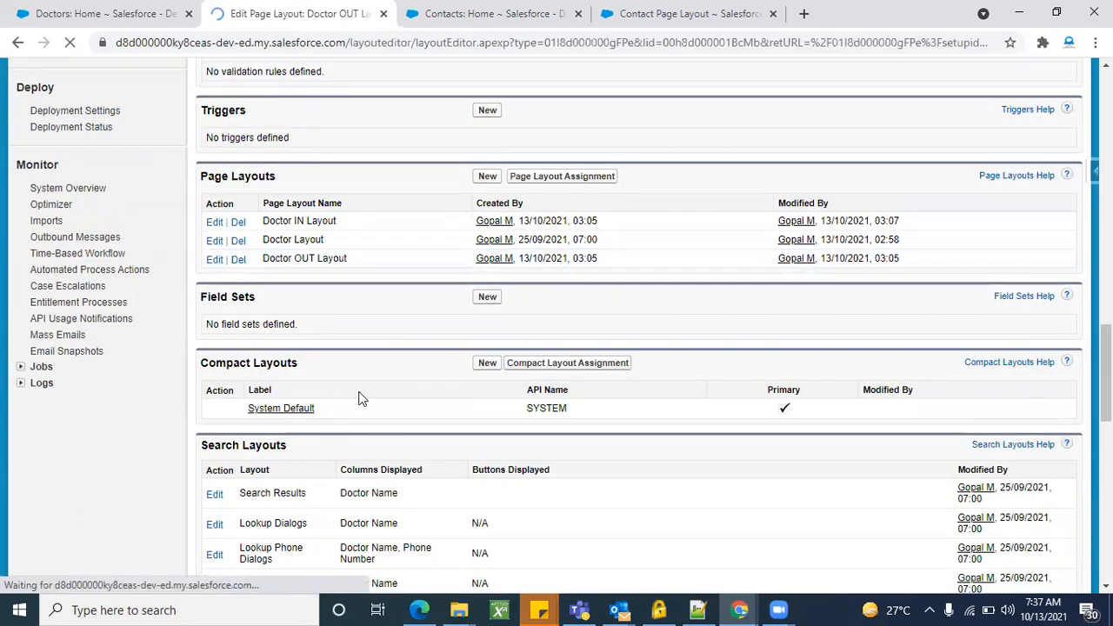
{"action": "scroll", "coordinate": [691, 431], "scroll_direction": "down", "scroll_amount": 4}
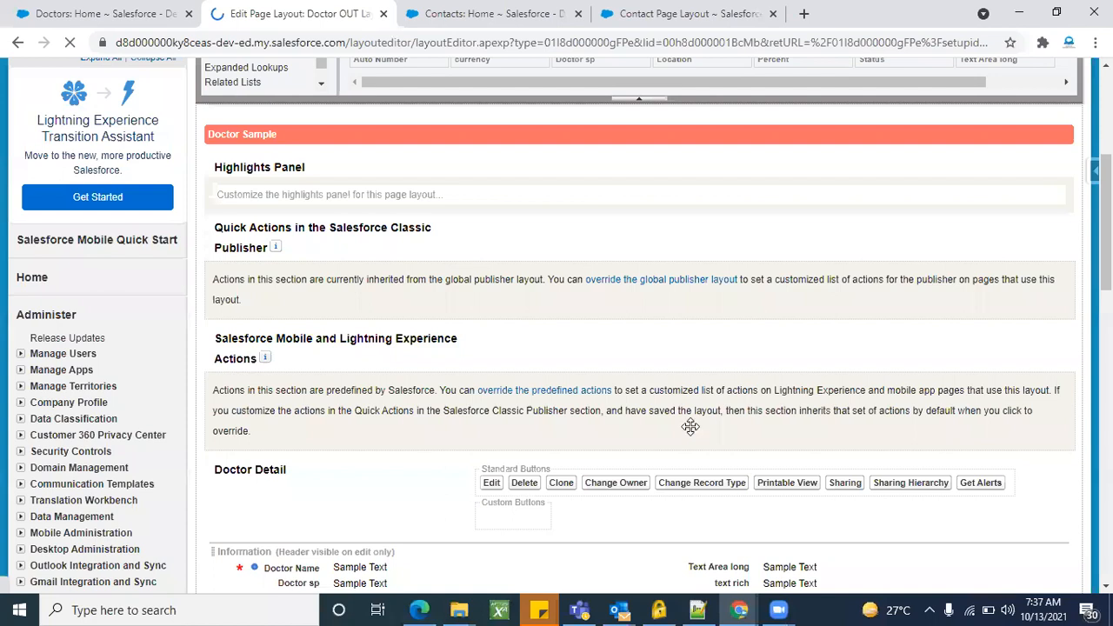
{"action": "scroll", "coordinate": [691, 426], "scroll_direction": "down", "scroll_amount": 8}
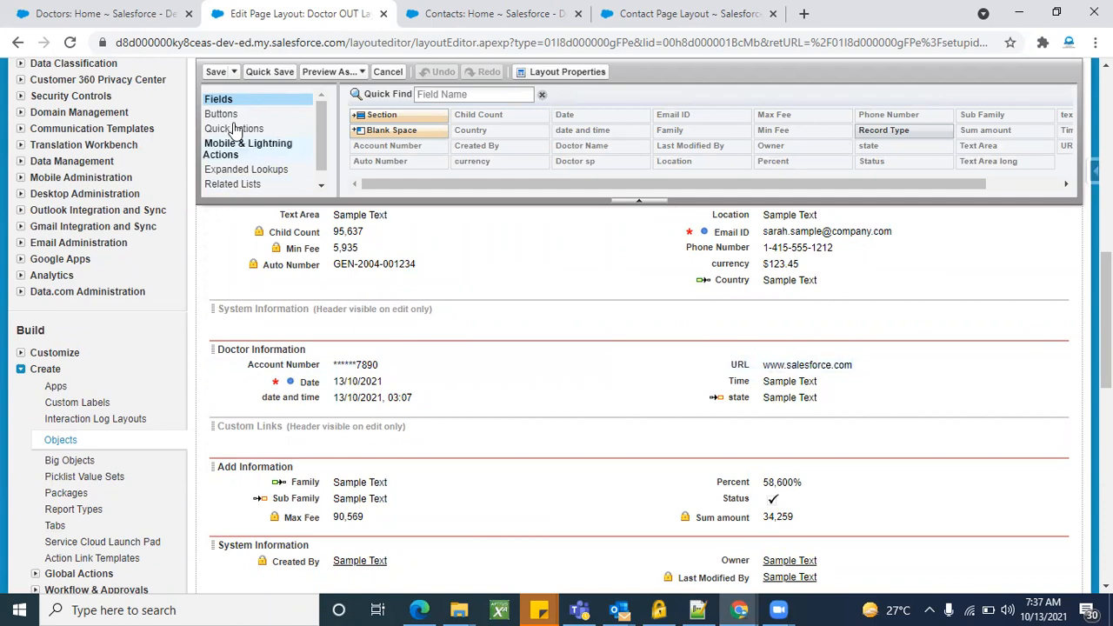
{"action": "left_click", "coordinate": [217, 73]}
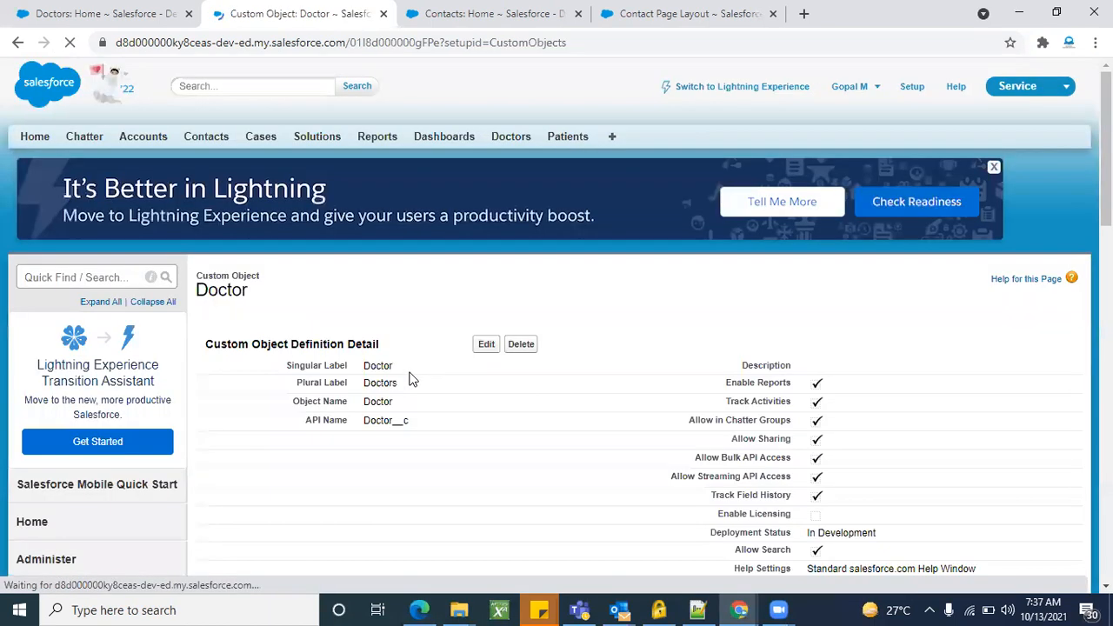
Step: Review the three Doctor layouts listed under Page Layouts: Doctor IN Layout, Doctor Layout and Doctor OUT Layout
{"action": "scroll", "coordinate": [412, 376], "scroll_direction": "down", "scroll_amount": 3}
{"action": "scroll", "coordinate": [411, 376], "scroll_direction": "down", "scroll_amount": 15}
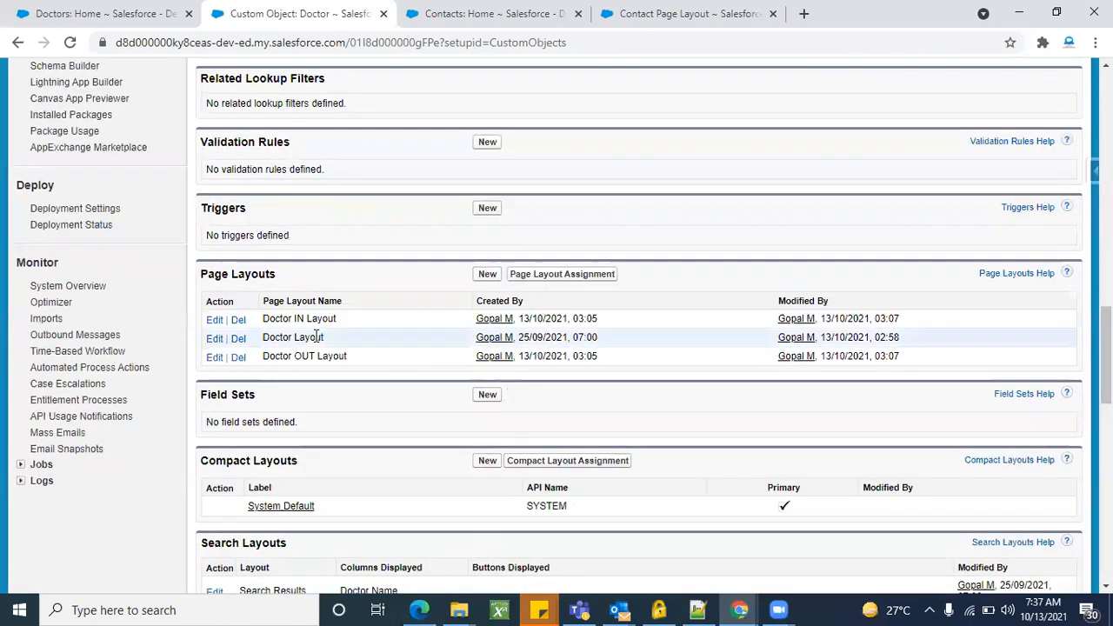
{"action": "triple_click", "coordinate": [303, 339]}
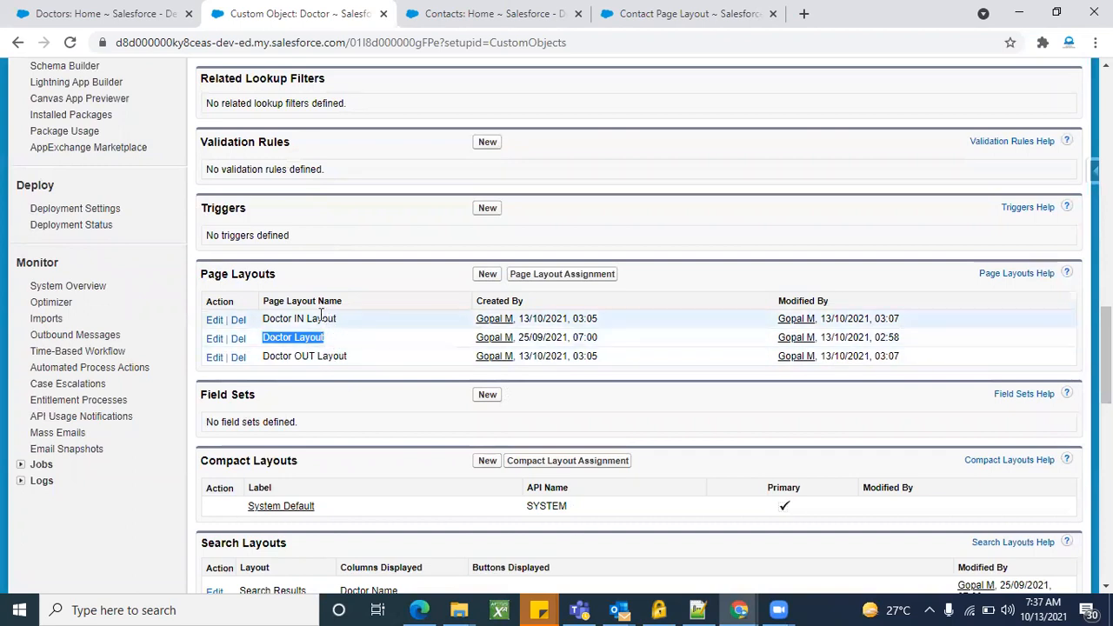
{"action": "double_click", "coordinate": [309, 338]}
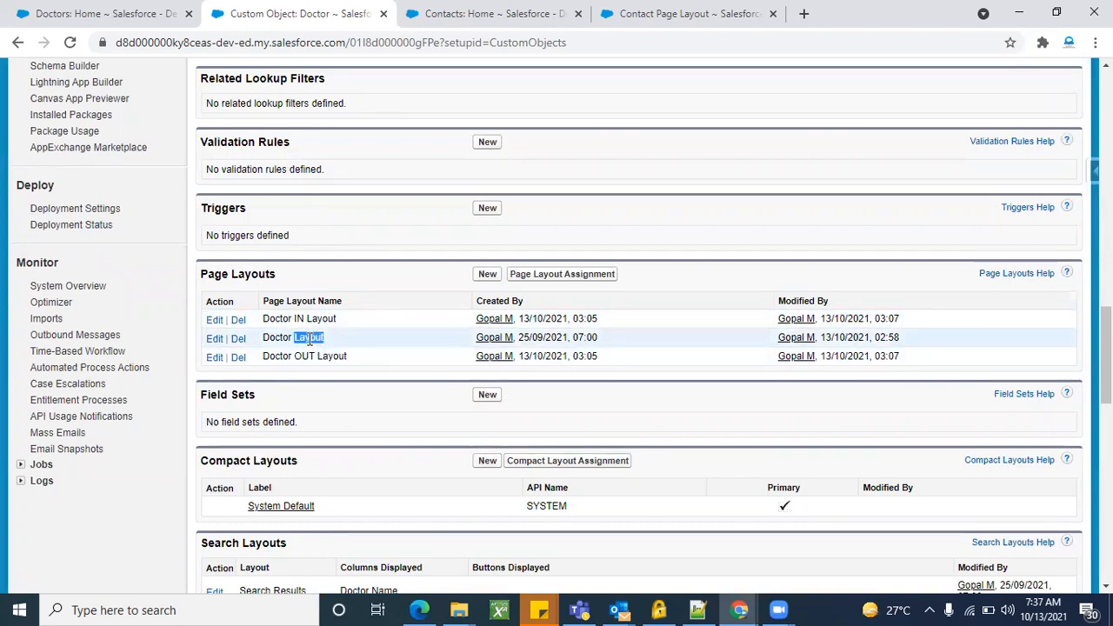
{"action": "left_click", "coordinate": [373, 301]}
{"action": "triple_click", "coordinate": [293, 318]}
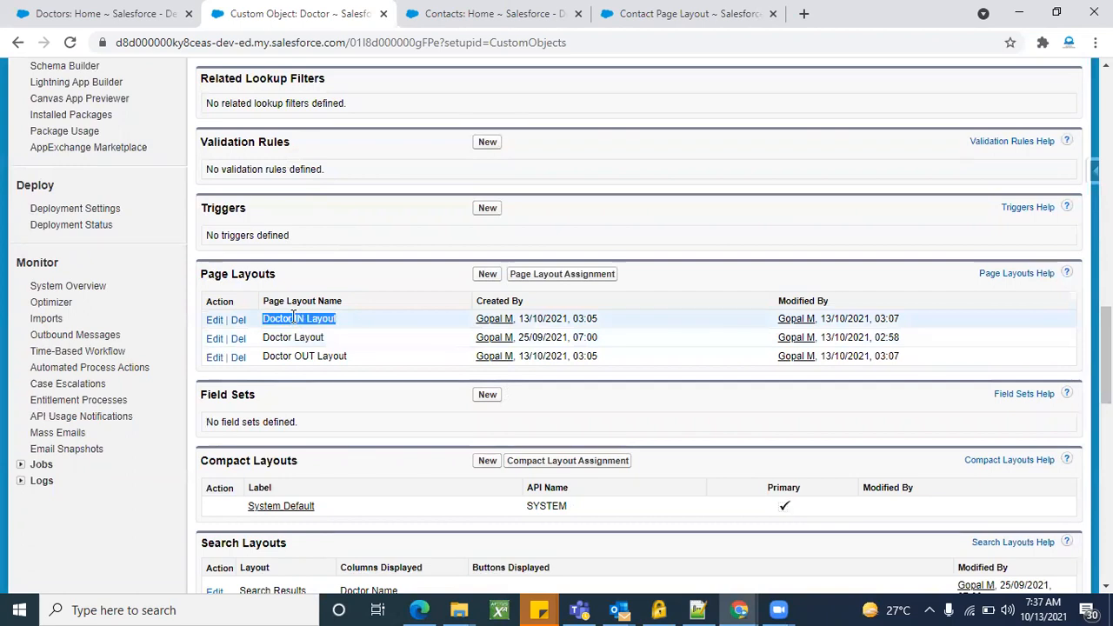
{"action": "triple_click", "coordinate": [321, 358]}
{"action": "left_click", "coordinate": [360, 312]}
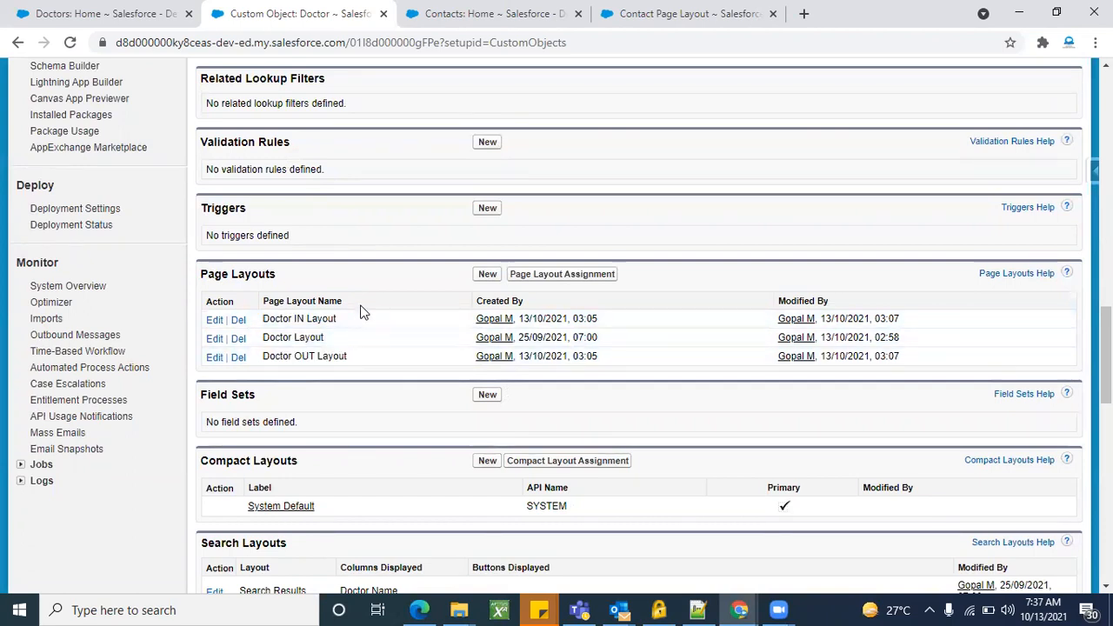
Step: Start a new Doctor record from the Doctors home page using the Doctor IN record type
{"action": "left_click", "coordinate": [87, 9]}
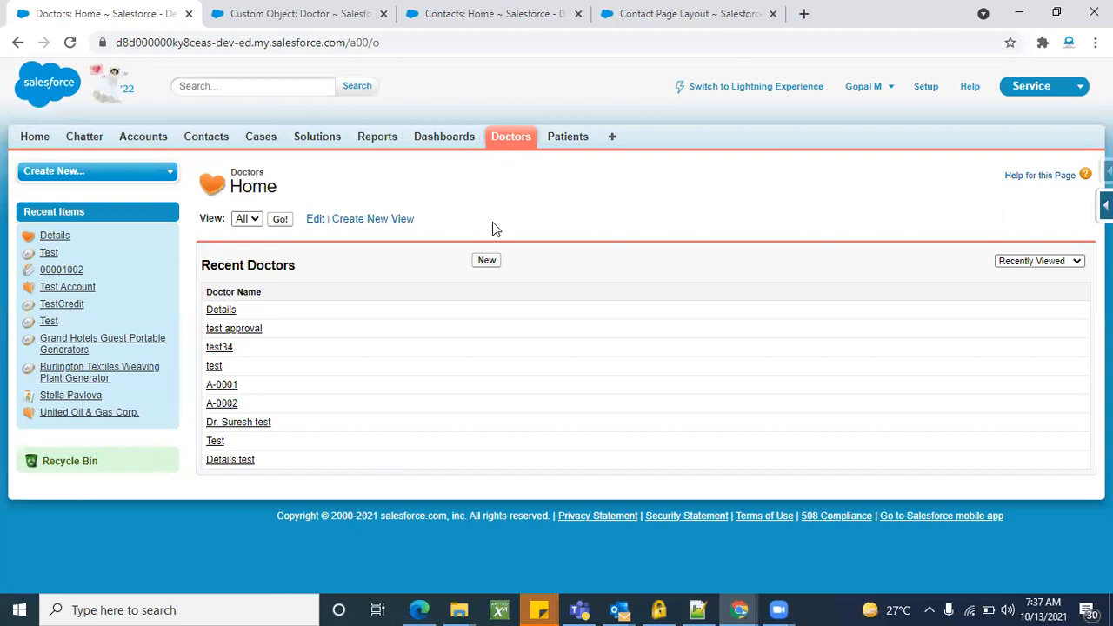
{"action": "left_click", "coordinate": [486, 261]}
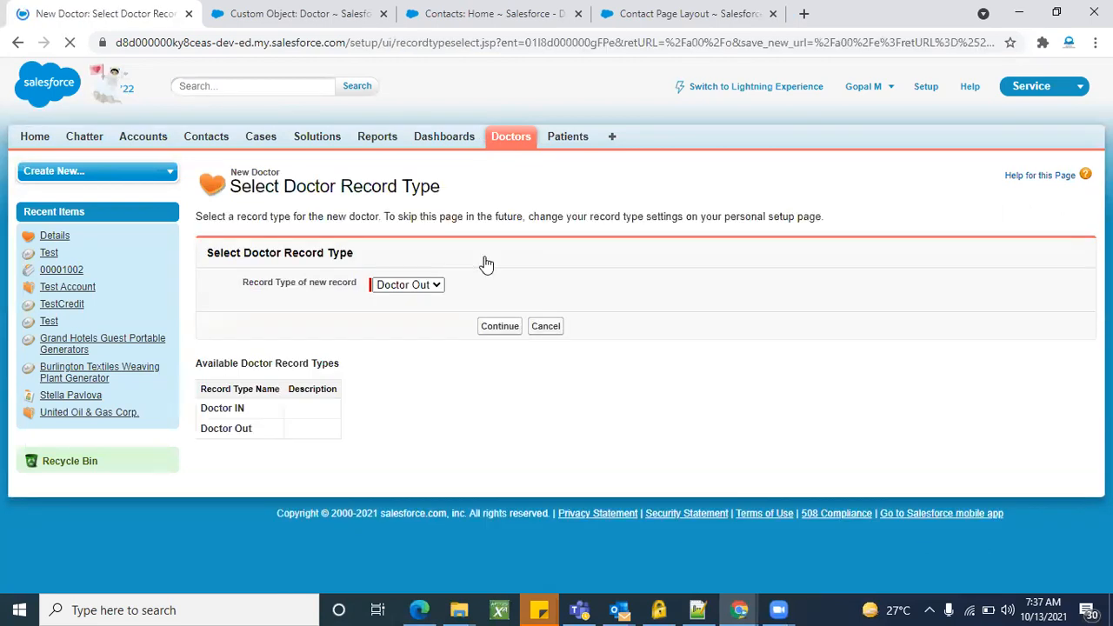
{"action": "left_click", "coordinate": [439, 289]}
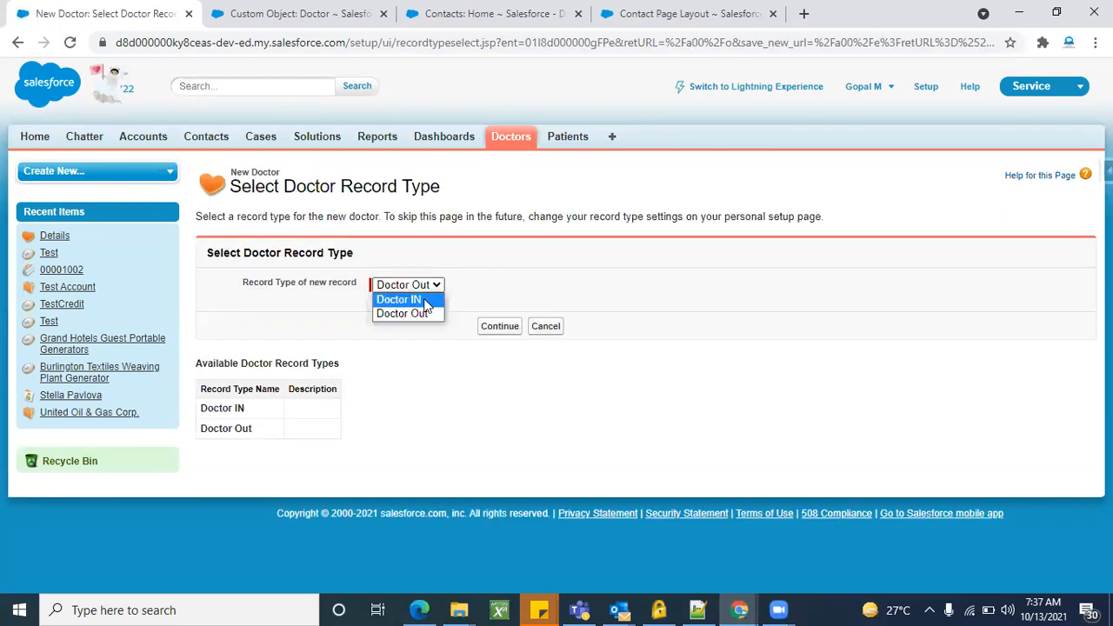
{"action": "left_click", "coordinate": [424, 301]}
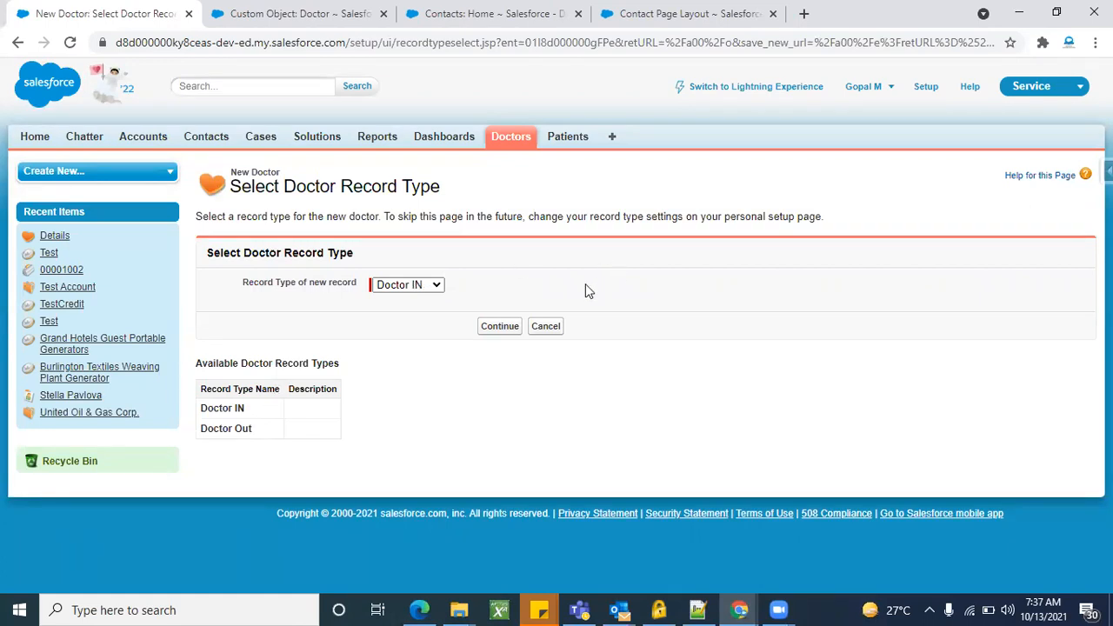
{"action": "left_click", "coordinate": [500, 327]}
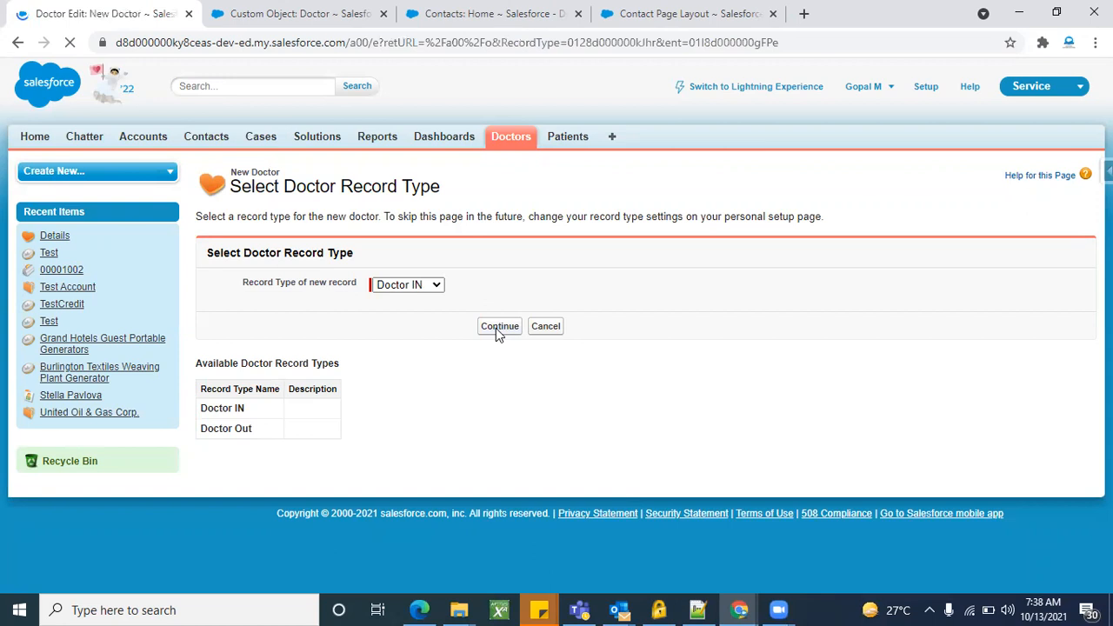
Step: Check the new Doctor form for the Country, currency, Account Number and URL fields, and cancel the record
{"action": "scroll", "coordinate": [632, 405], "scroll_direction": "down", "scroll_amount": 8}
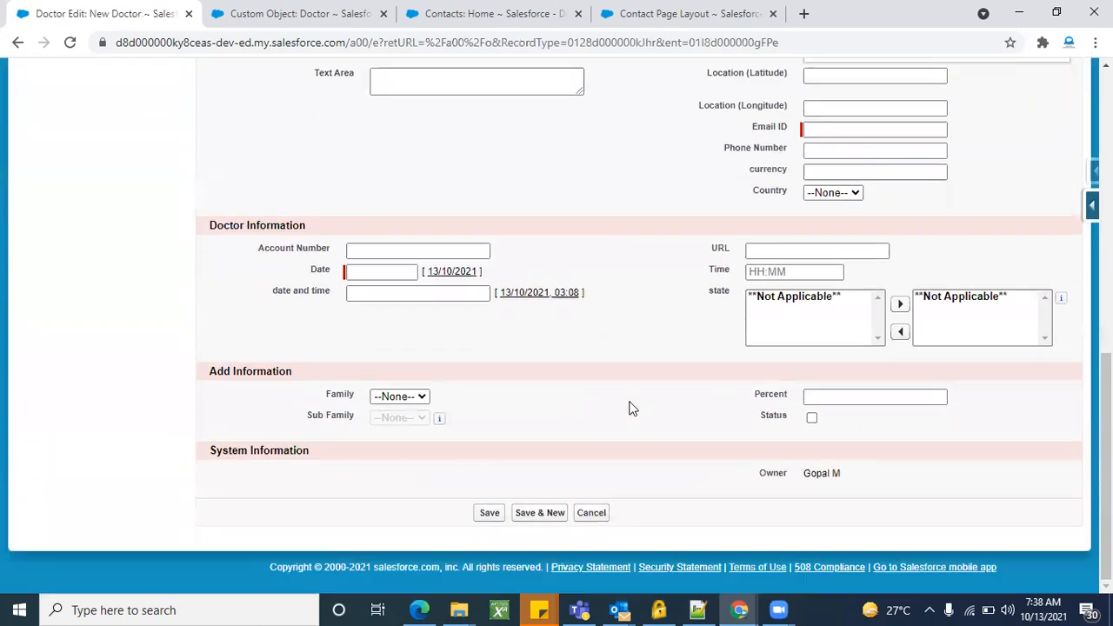
{"action": "left_click", "coordinate": [830, 194]}
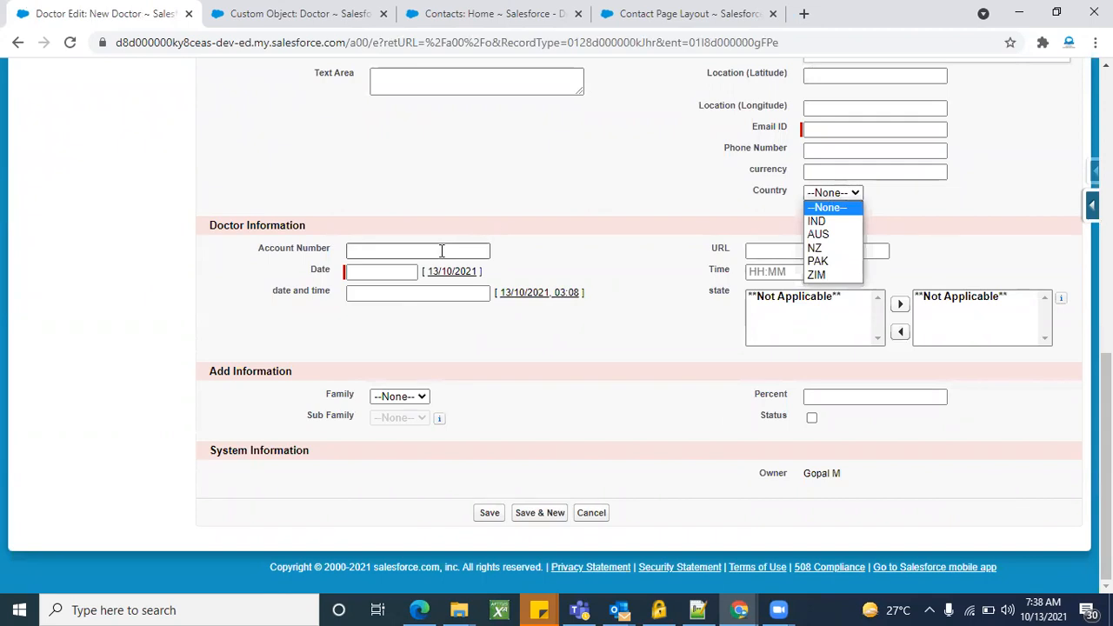
{"action": "left_click", "coordinate": [696, 363]}
{"action": "scroll", "coordinate": [658, 406], "scroll_direction": "up", "scroll_amount": 8}
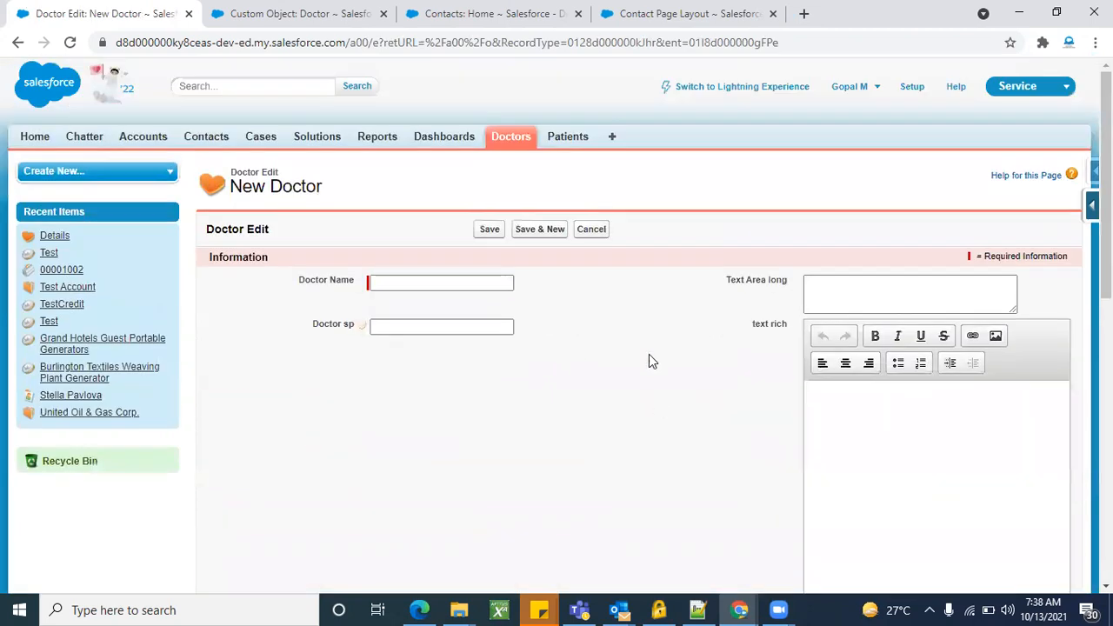
{"action": "left_click", "coordinate": [600, 234]}
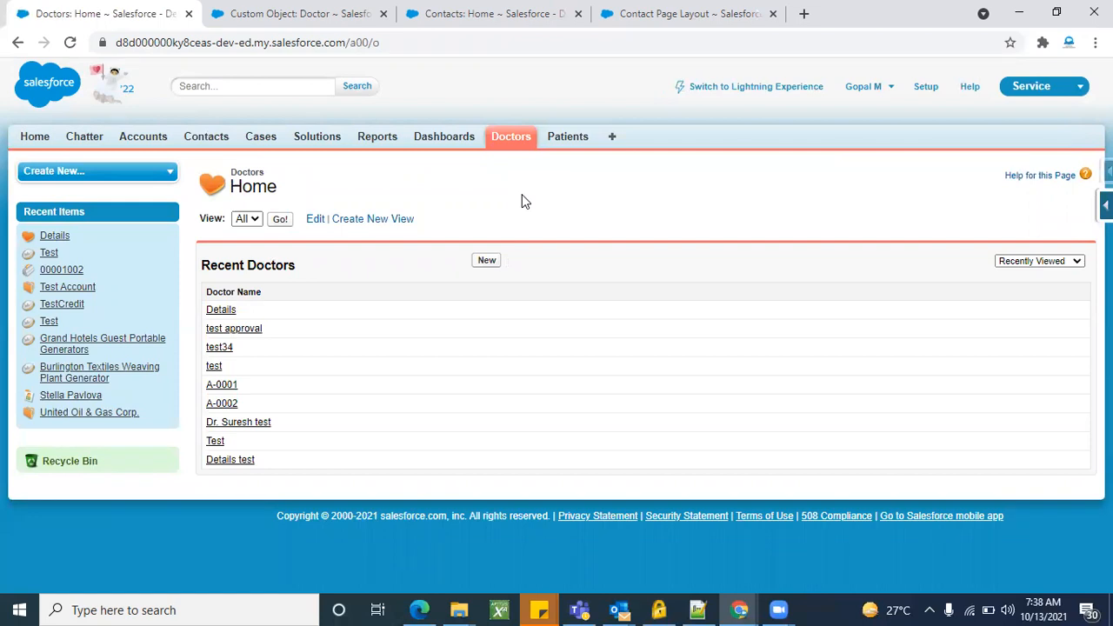
Step: Return to the Doctor custom object's setup page and compare its Record Types with its Page Layouts
{"action": "left_click", "coordinate": [299, 11]}
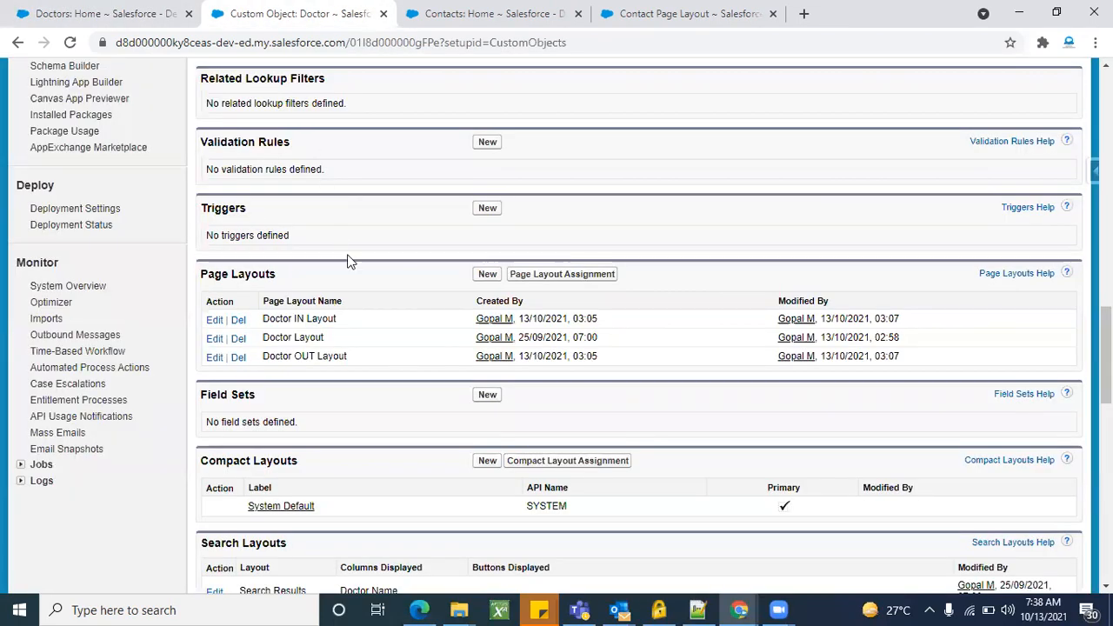
{"action": "scroll", "coordinate": [390, 394], "scroll_direction": "down", "scroll_amount": 7}
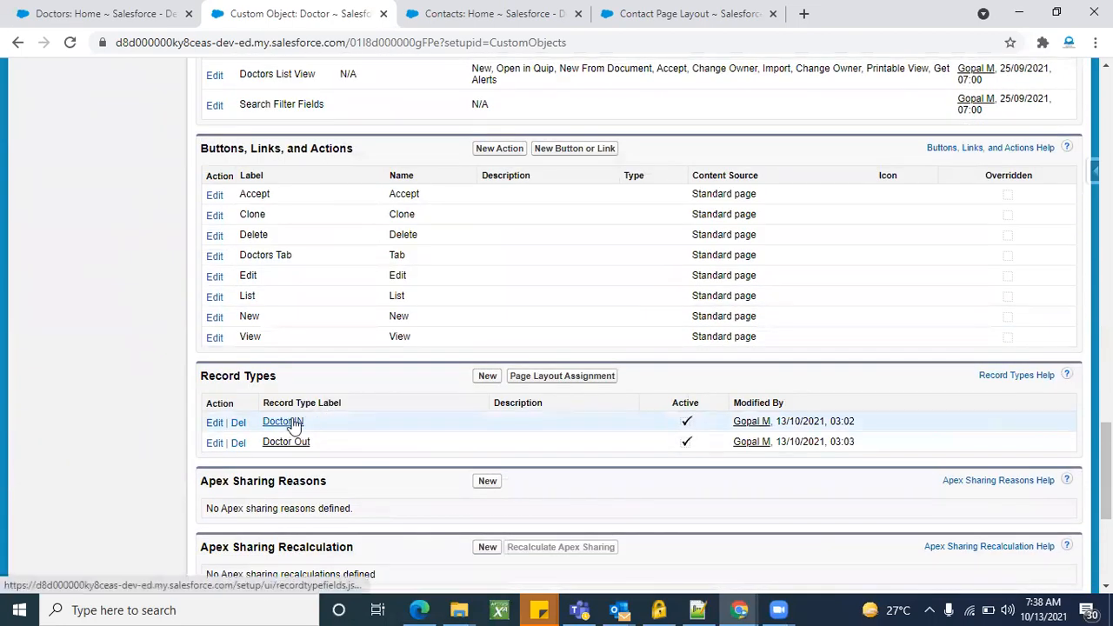
{"action": "scroll", "coordinate": [341, 340], "scroll_direction": "up", "scroll_amount": 5}
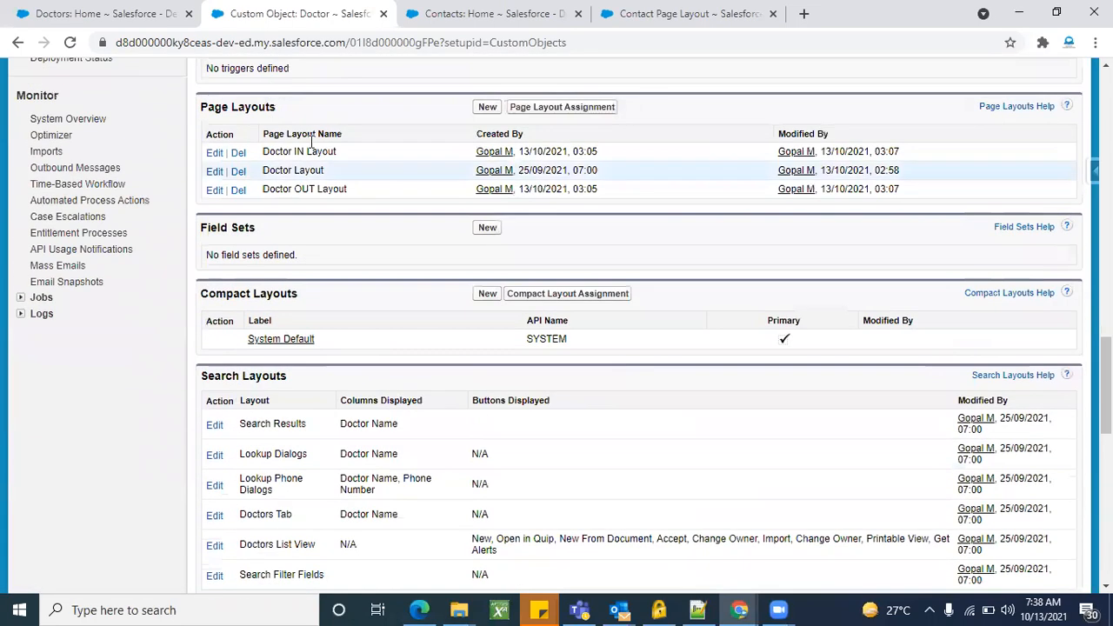
{"action": "scroll", "coordinate": [337, 329], "scroll_direction": "down", "scroll_amount": 5}
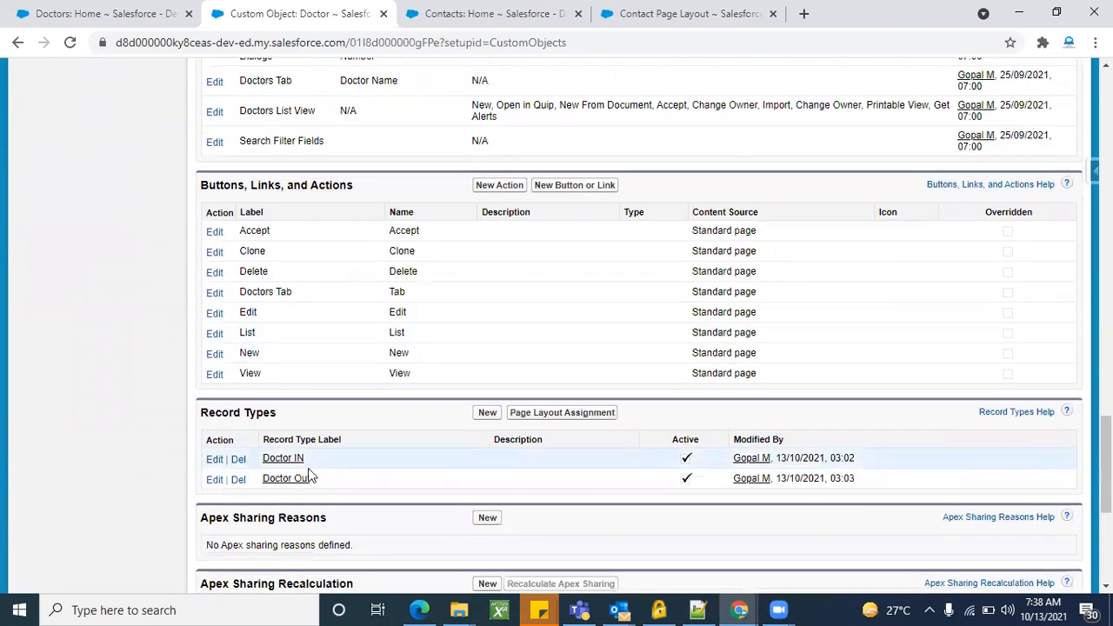
{"action": "scroll", "coordinate": [380, 435], "scroll_direction": "up", "scroll_amount": 5}
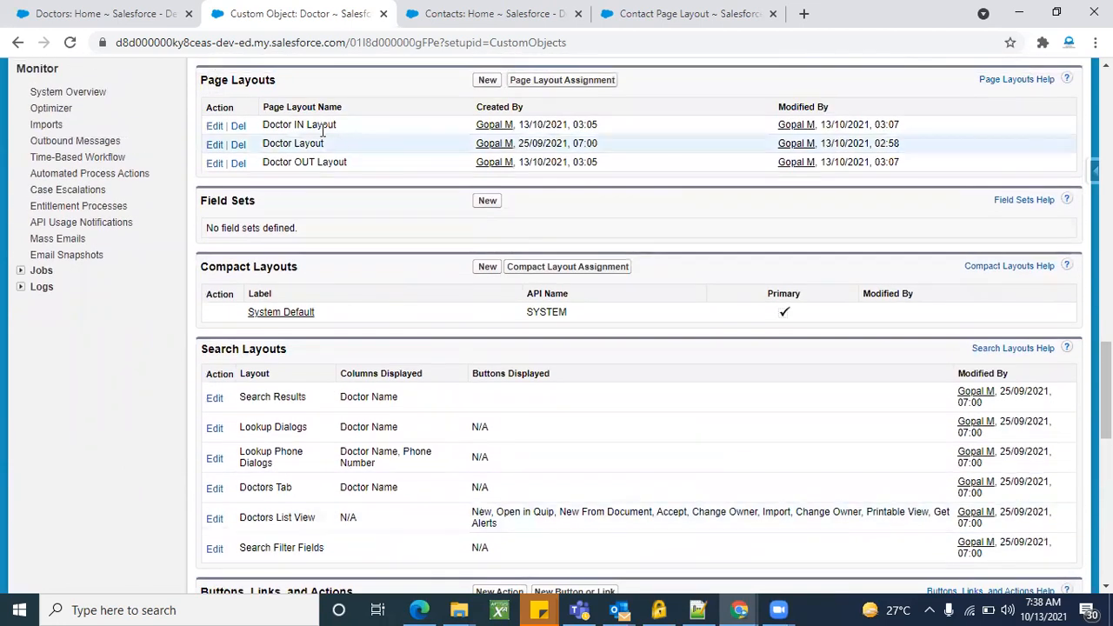
{"action": "scroll", "coordinate": [417, 371], "scroll_direction": "down", "scroll_amount": 3}
{"action": "scroll", "coordinate": [418, 371], "scroll_direction": "up", "scroll_amount": 4}
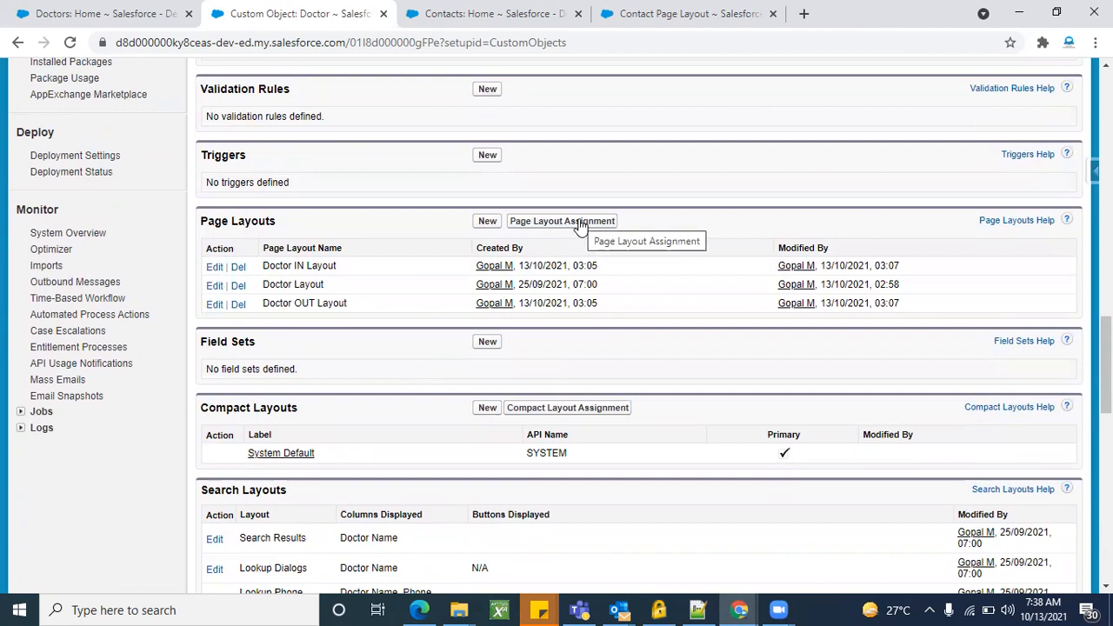
Step: Open the Doctor object's page layout assignments, review the layouts per record type and profile, and switch to editing them
{"action": "left_click", "coordinate": [581, 222]}
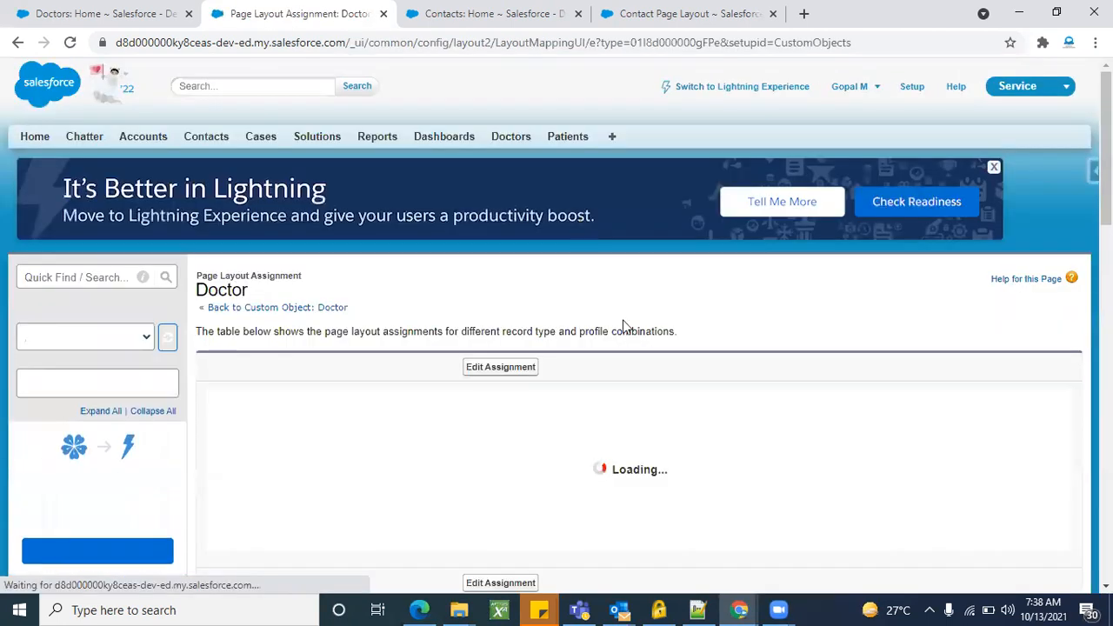
{"action": "scroll", "coordinate": [768, 395], "scroll_direction": "down", "scroll_amount": 3}
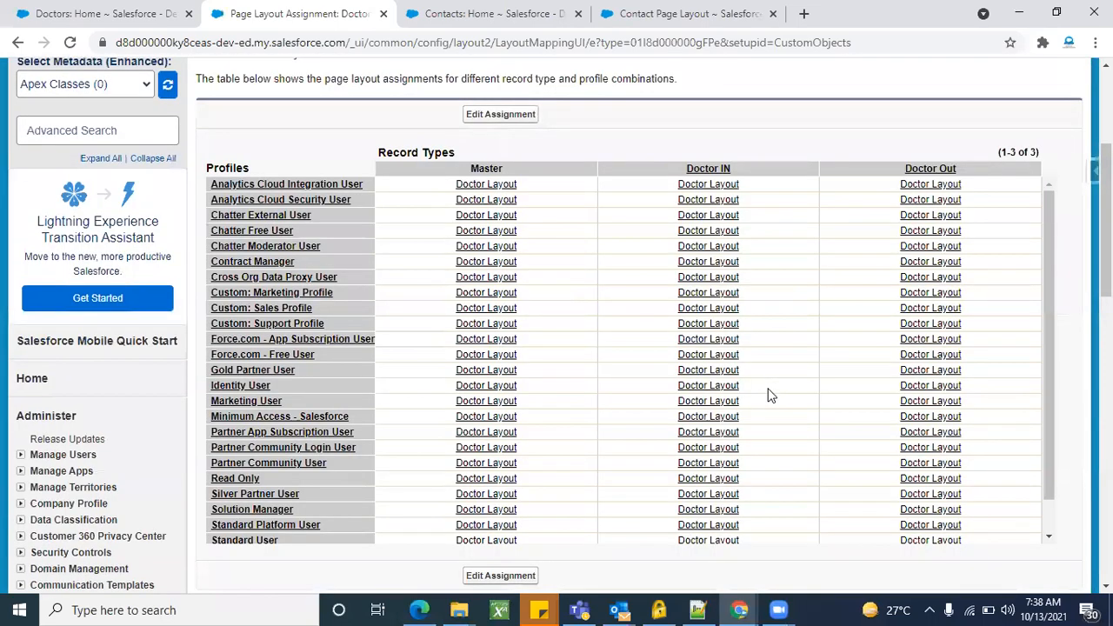
{"action": "scroll", "coordinate": [634, 150], "scroll_direction": "up", "scroll_amount": 1}
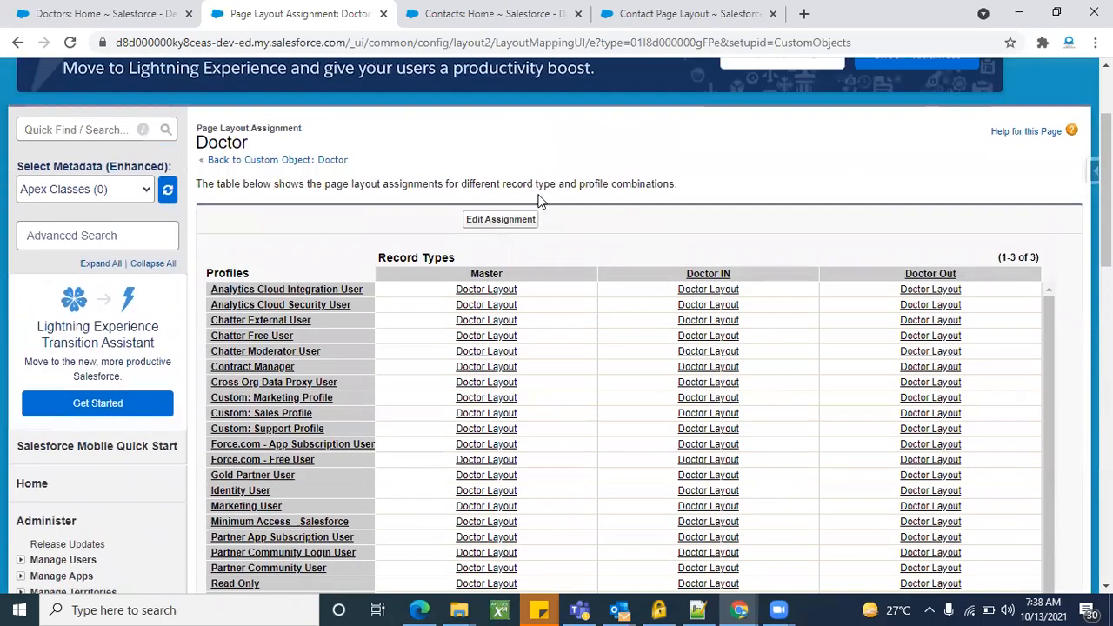
{"action": "left_click", "coordinate": [521, 220]}
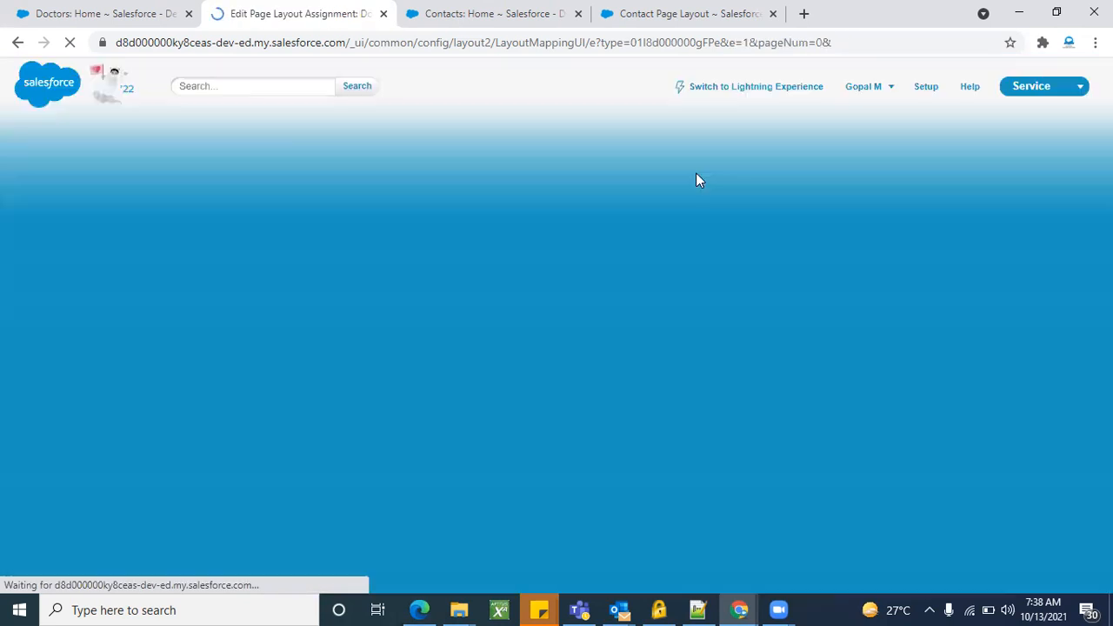
{"action": "scroll", "coordinate": [410, 286], "scroll_direction": "down", "scroll_amount": 2}
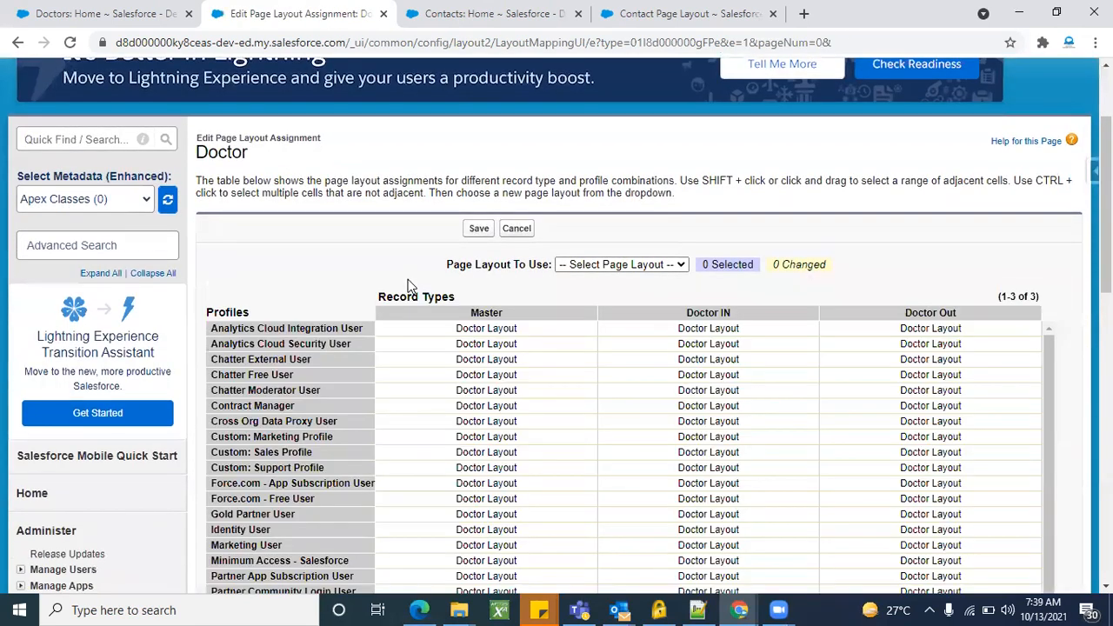
{"action": "scroll", "coordinate": [360, 249], "scroll_direction": "down", "scroll_amount": 1}
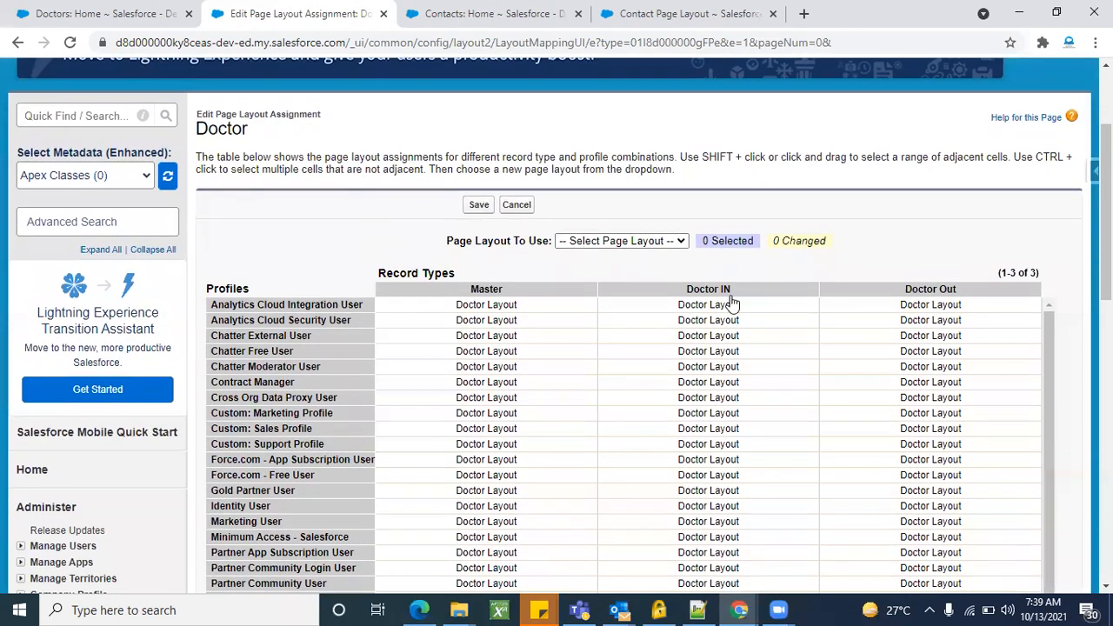
Step: Assign Doctor IN Layout to the Doctor IN record type for all profiles
{"action": "left_click", "coordinate": [647, 242]}
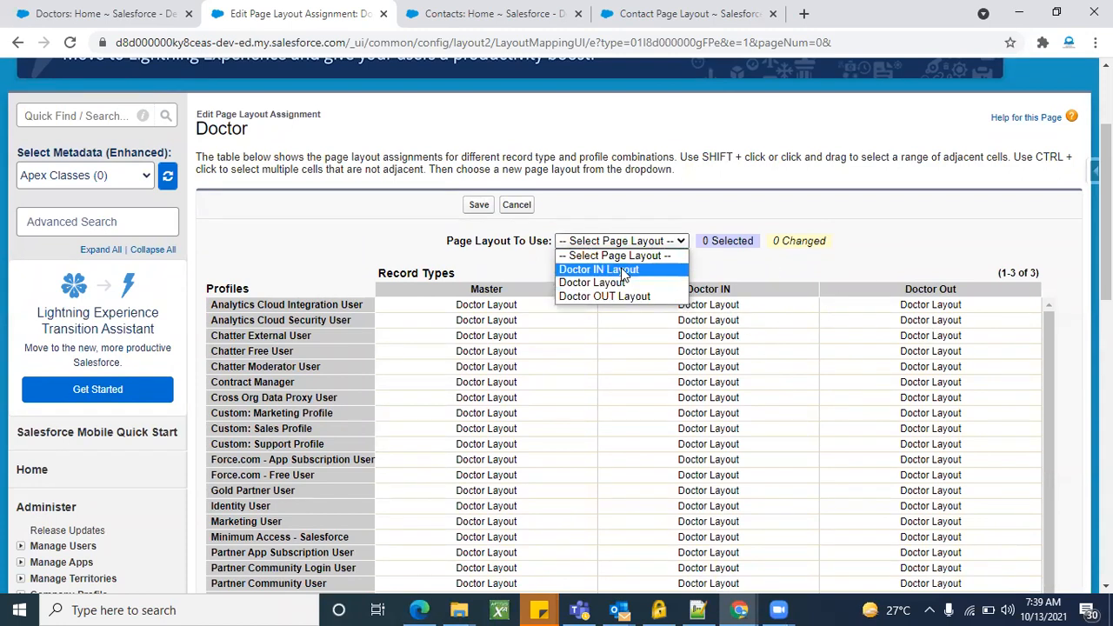
{"action": "left_click", "coordinate": [623, 271]}
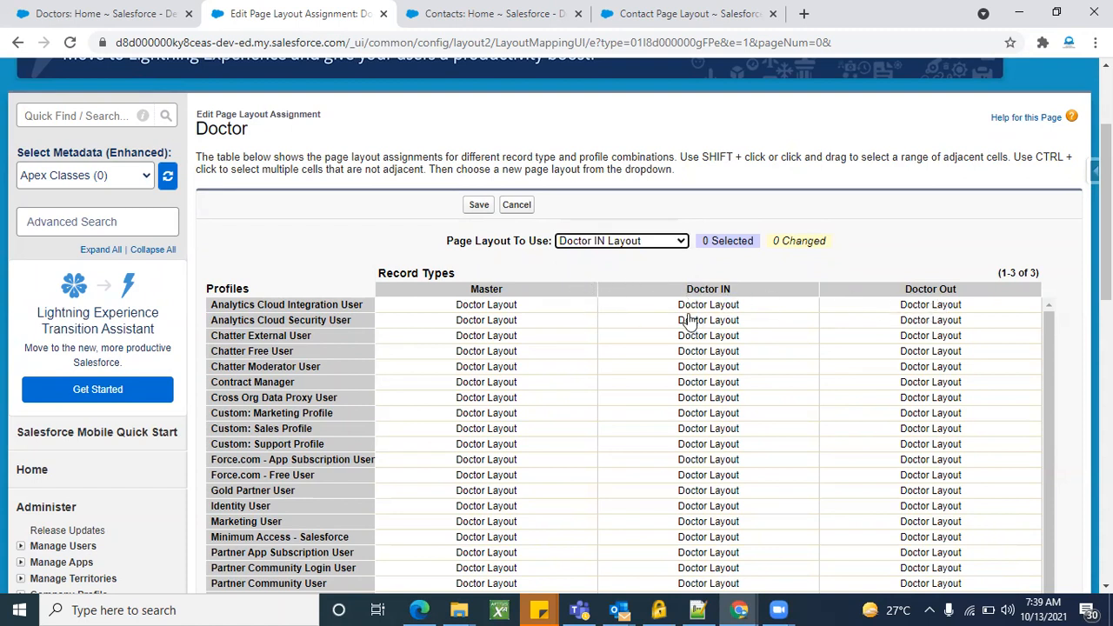
{"action": "left_click", "coordinate": [667, 294]}
{"action": "left_click", "coordinate": [623, 247]}
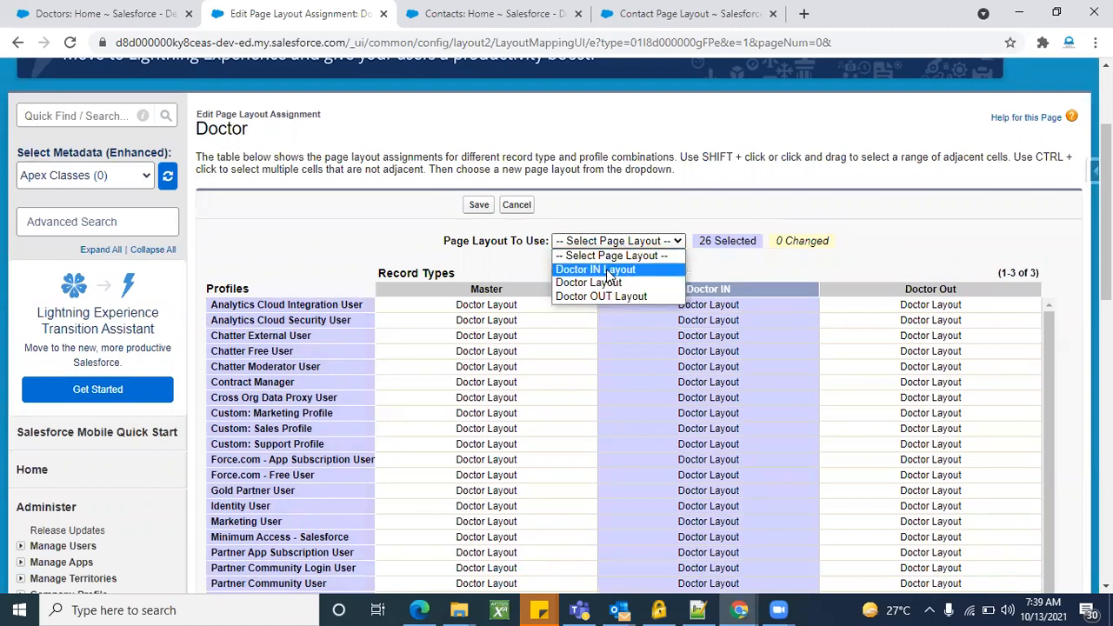
{"action": "left_click", "coordinate": [609, 271]}
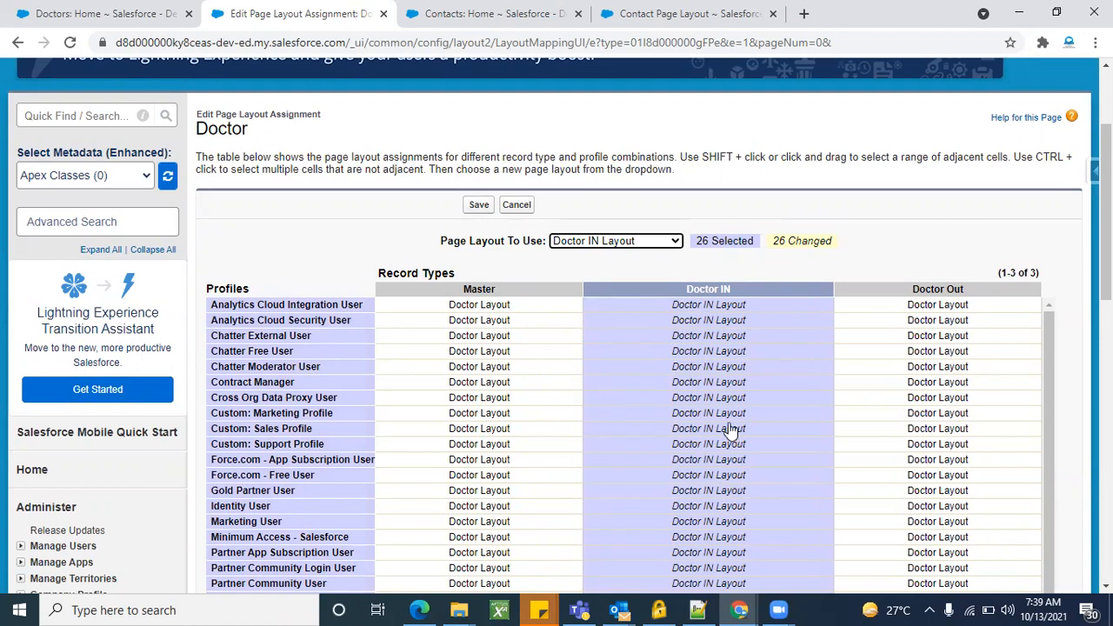
Step: Assign Doctor OUT Layout to the Doctor Out record type for all profiles, save the assignments, and review the resulting table
{"action": "left_click", "coordinate": [905, 294]}
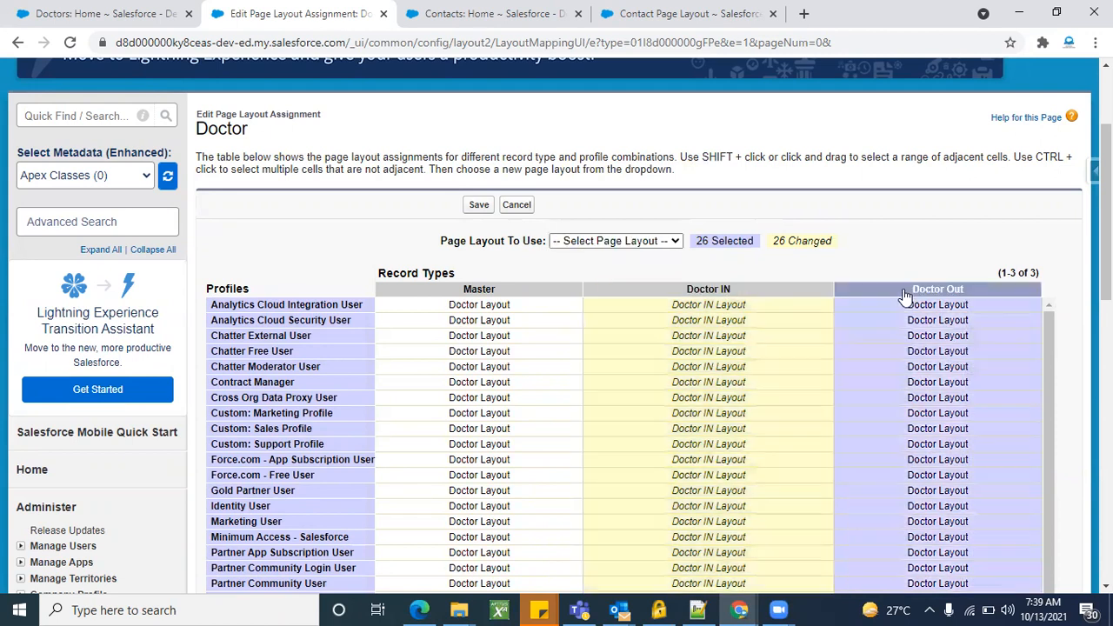
{"action": "left_click", "coordinate": [646, 247]}
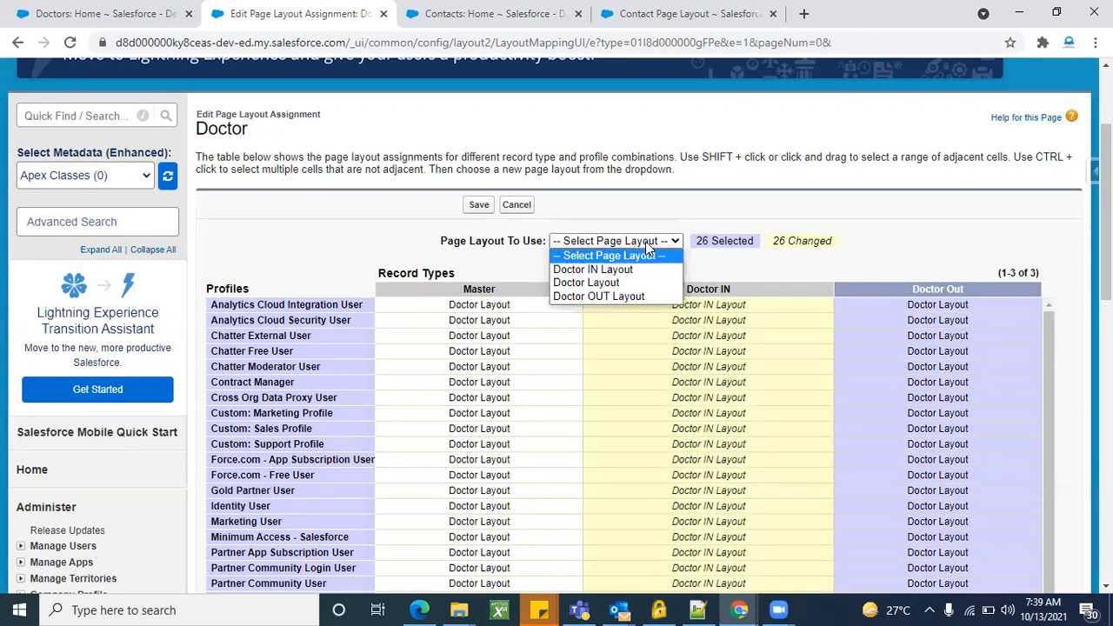
{"action": "left_click", "coordinate": [606, 296]}
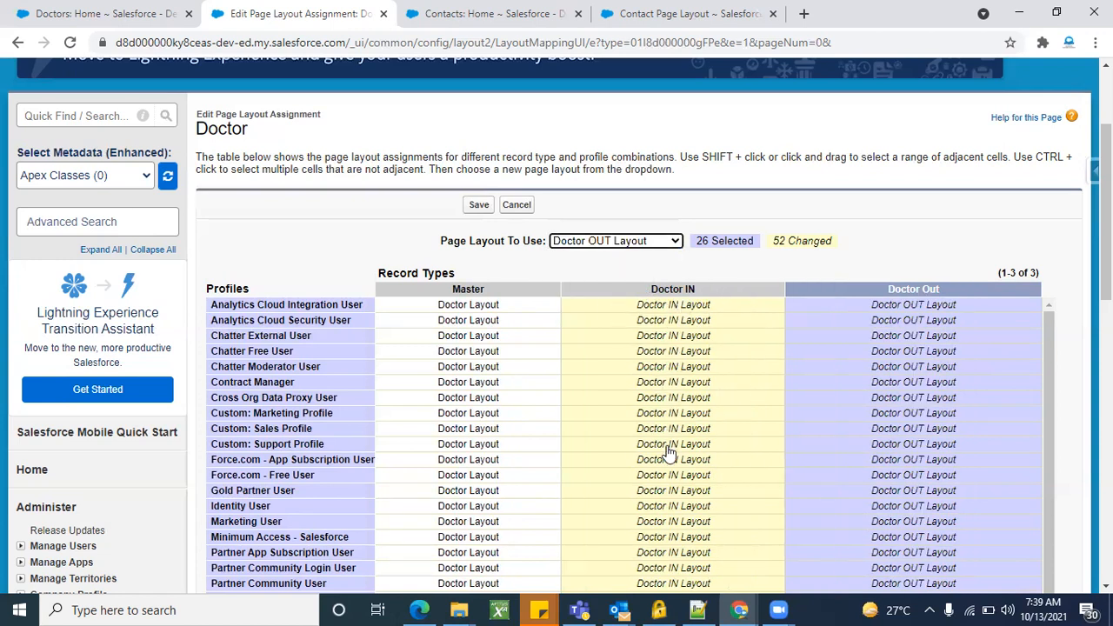
{"action": "left_click", "coordinate": [873, 259]}
{"action": "left_click", "coordinate": [479, 207]}
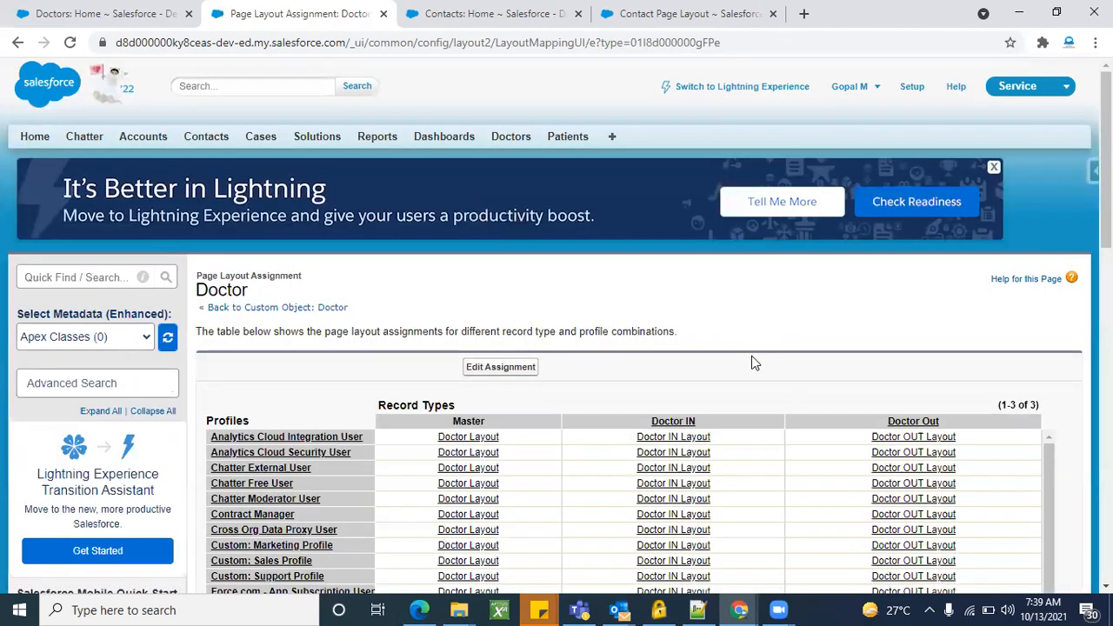
{"action": "scroll", "coordinate": [753, 305], "scroll_direction": "down", "scroll_amount": 3}
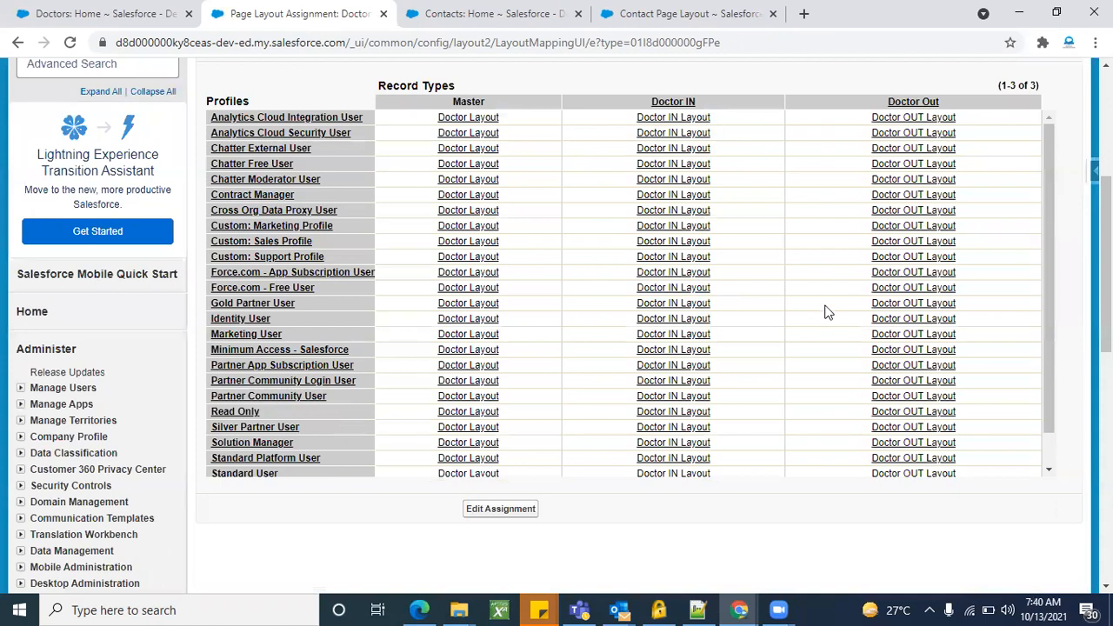
{"action": "scroll", "coordinate": [878, 293], "scroll_direction": "up", "scroll_amount": 2}
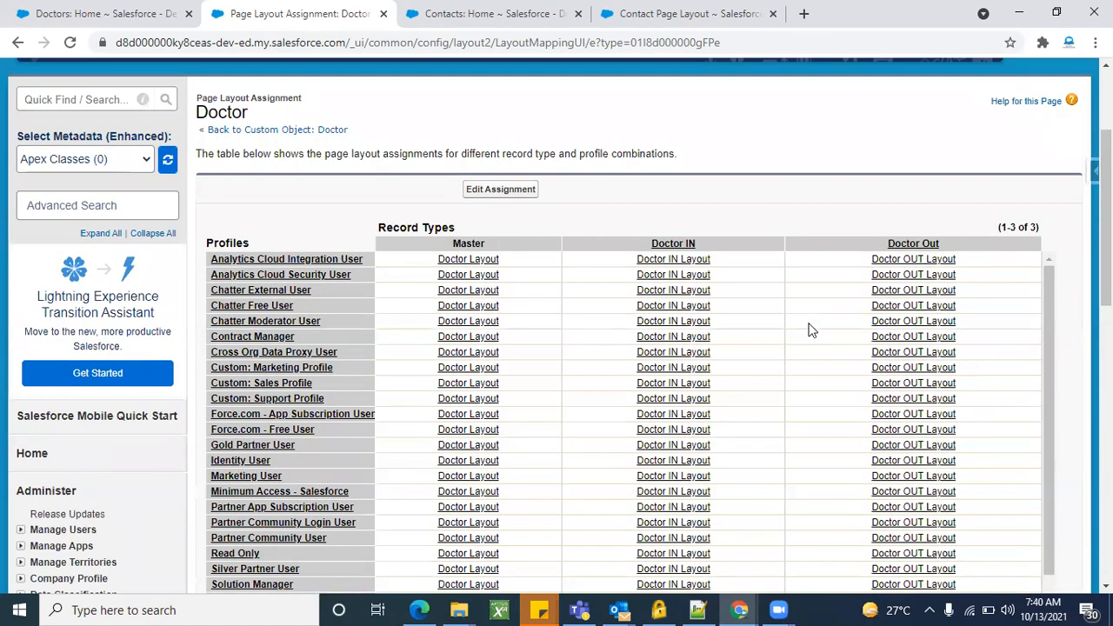
Step: Start a new Doctor record with the Doctor IN record type and examine which fields its form offers
{"action": "left_click", "coordinate": [126, 11]}
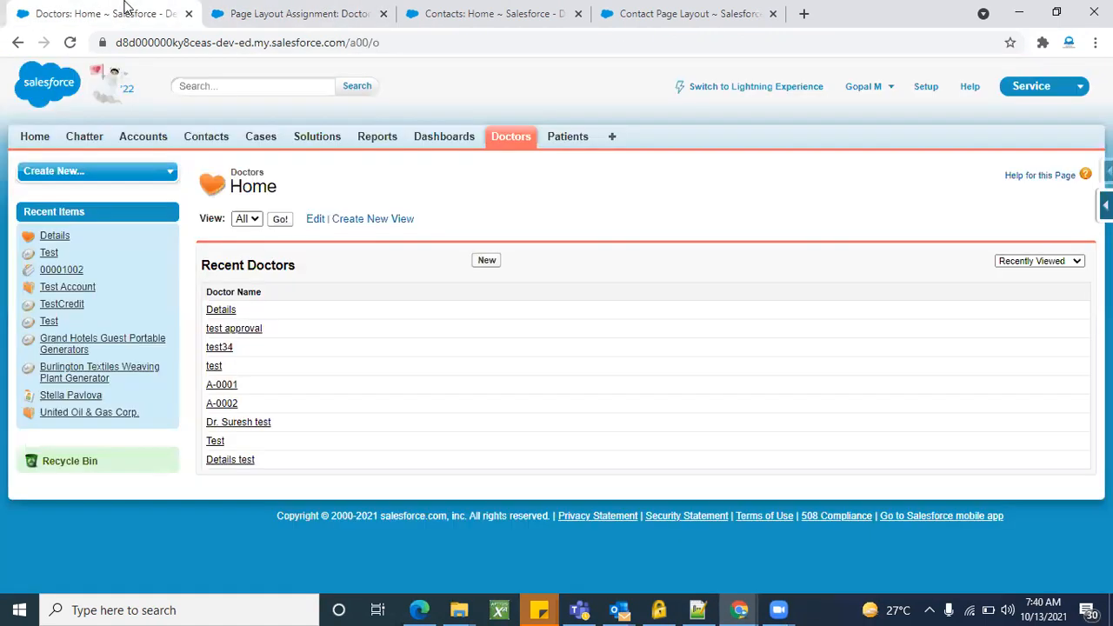
{"action": "left_click", "coordinate": [486, 261]}
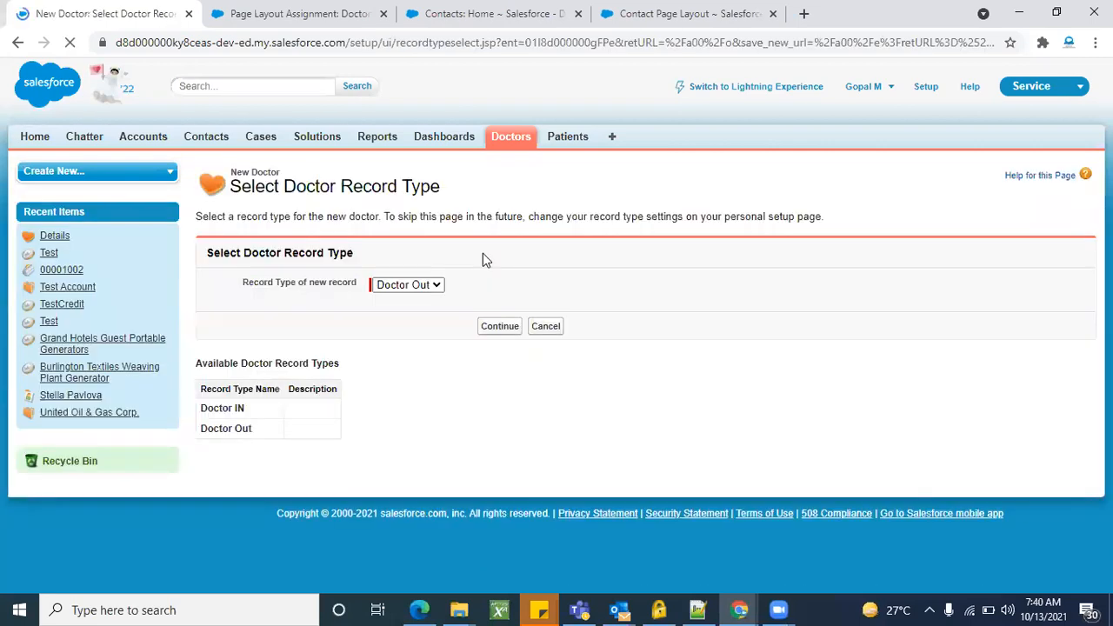
{"action": "left_click", "coordinate": [429, 293]}
{"action": "left_click", "coordinate": [402, 298]}
{"action": "left_click", "coordinate": [499, 326]}
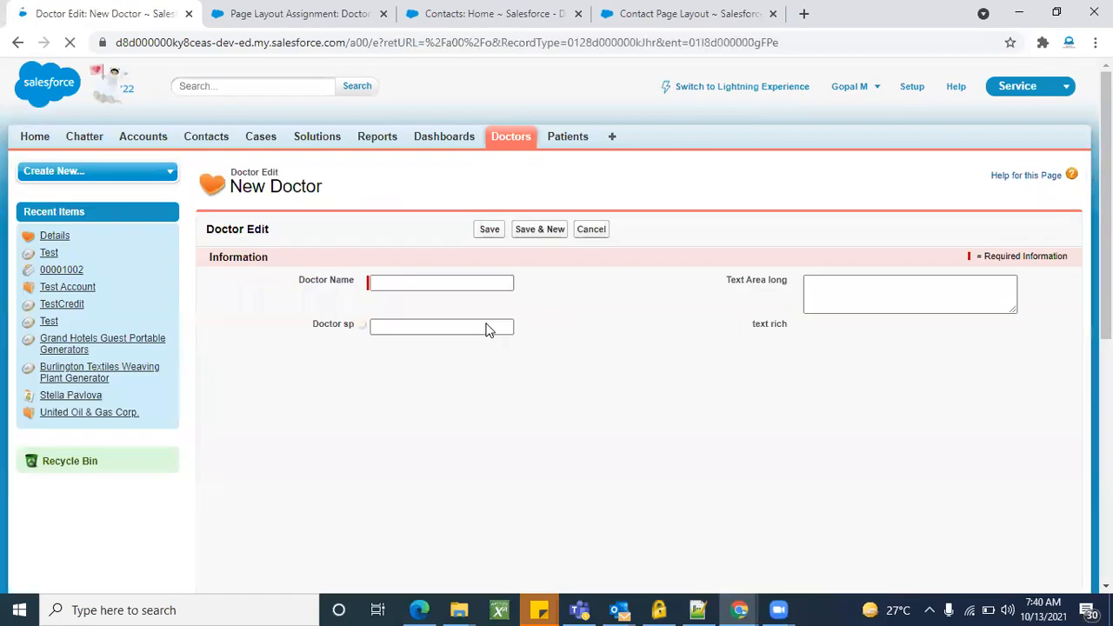
{"action": "scroll", "coordinate": [644, 457], "scroll_direction": "down", "scroll_amount": 10}
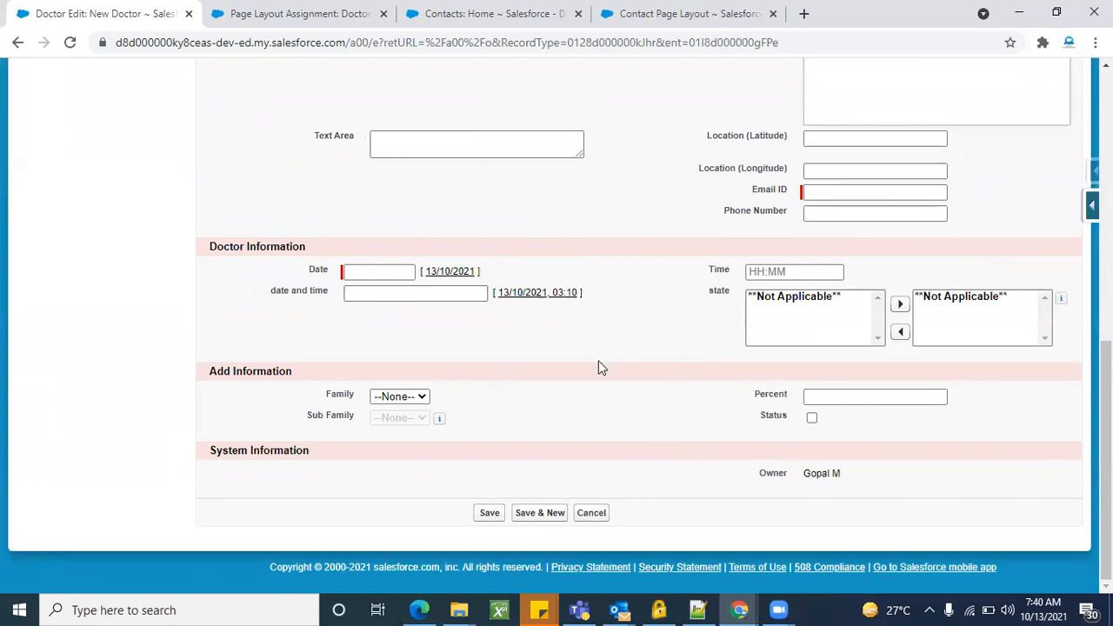
{"action": "scroll", "coordinate": [677, 310], "scroll_direction": "up", "scroll_amount": 4}
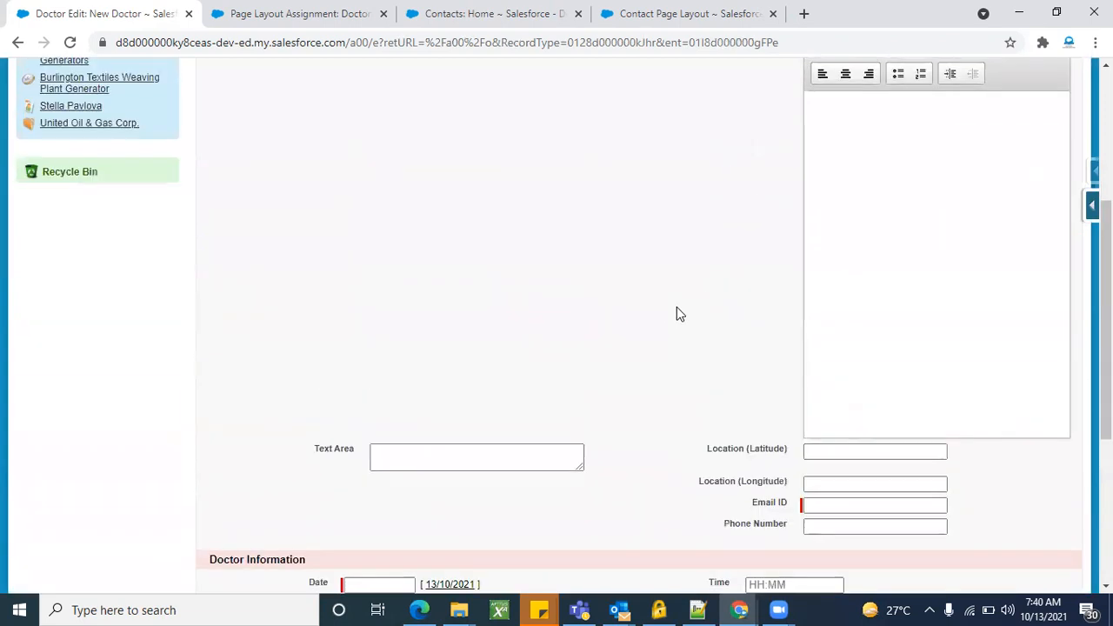
{"action": "scroll", "coordinate": [677, 310], "scroll_direction": "down", "scroll_amount": 4}
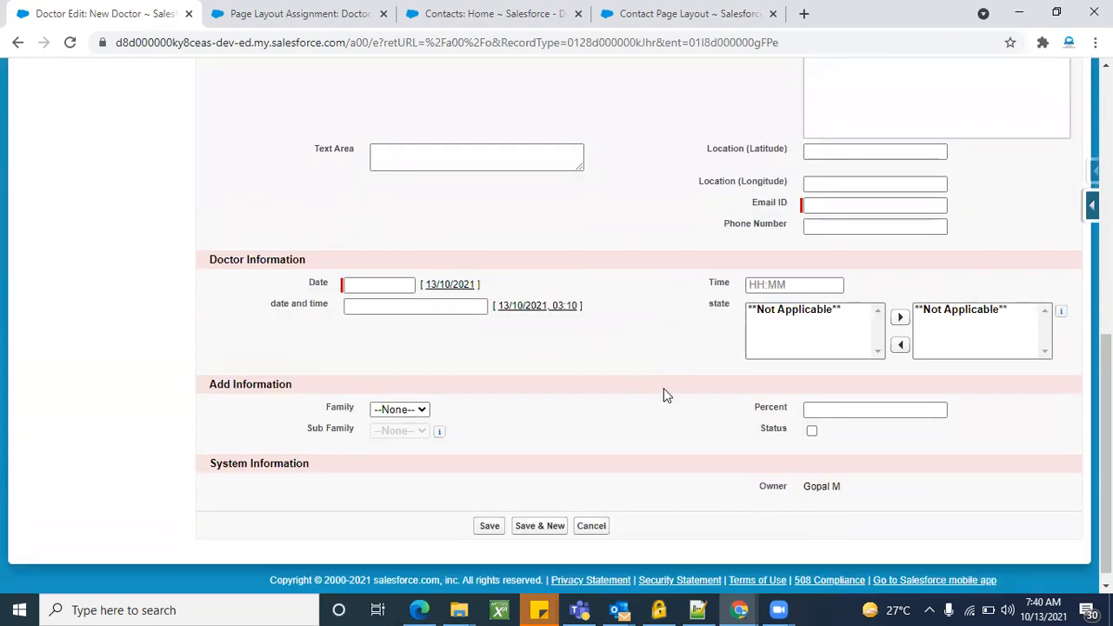
{"action": "scroll", "coordinate": [664, 388], "scroll_direction": "up", "scroll_amount": 10}
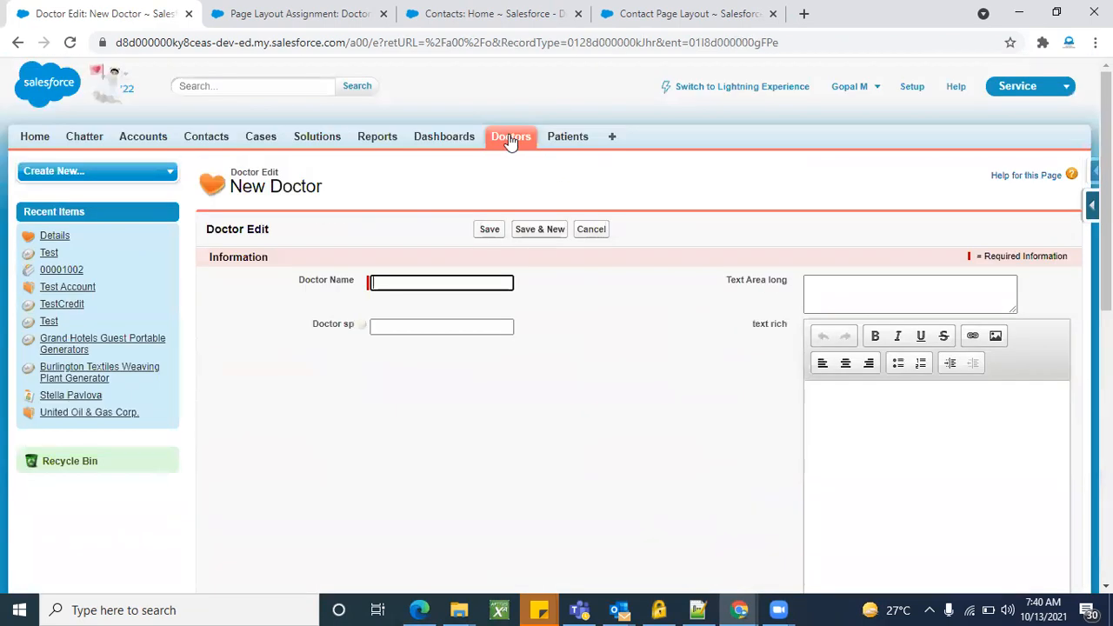
Step: Start a new Doctor record with the Doctor Out record type and check its form for the currency, Country, Account Number and URL fields
{"action": "left_click", "coordinate": [509, 139]}
{"action": "left_click", "coordinate": [483, 263]}
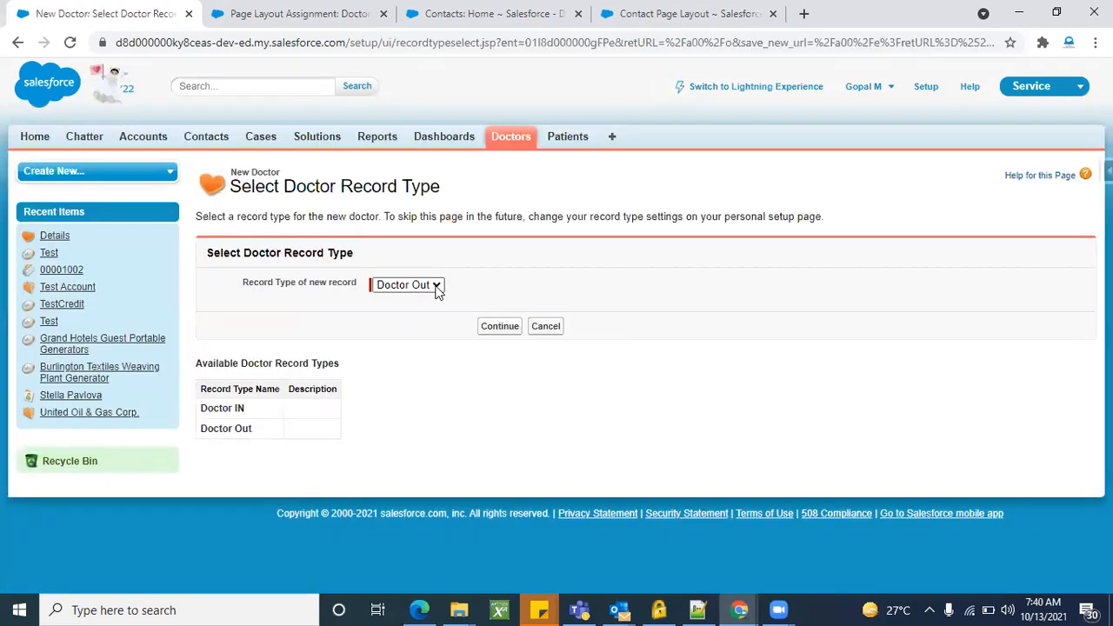
{"action": "left_click", "coordinate": [500, 326]}
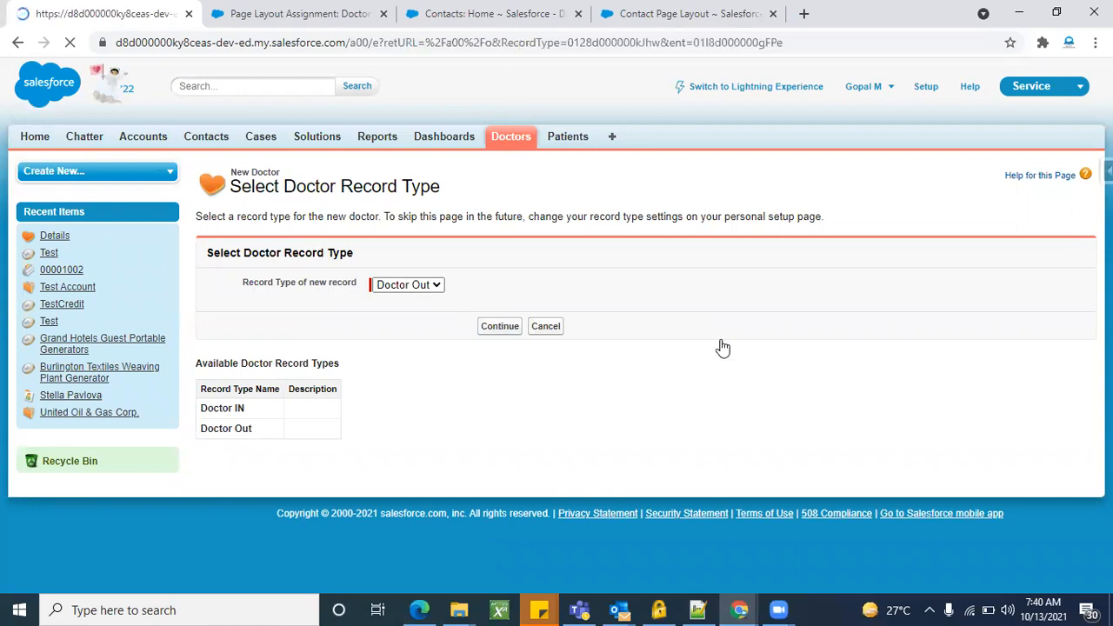
{"action": "scroll", "coordinate": [627, 456], "scroll_direction": "down", "scroll_amount": 5}
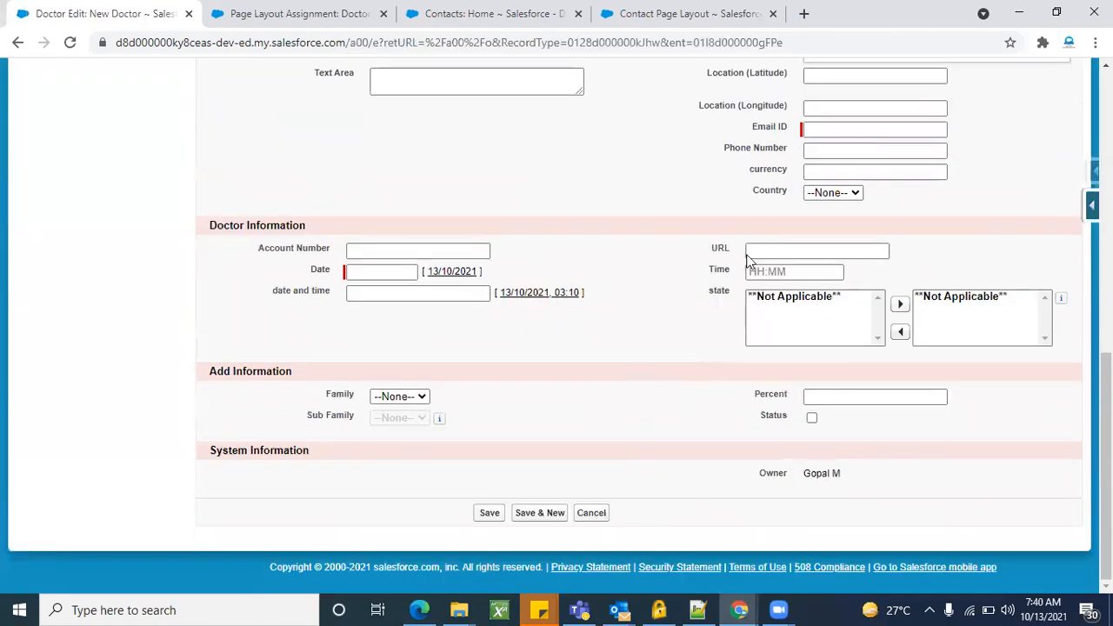
{"action": "left_click", "coordinate": [816, 195]}
{"action": "left_click", "coordinate": [666, 236]}
{"action": "scroll", "coordinate": [603, 340], "scroll_direction": "up", "scroll_amount": 1}
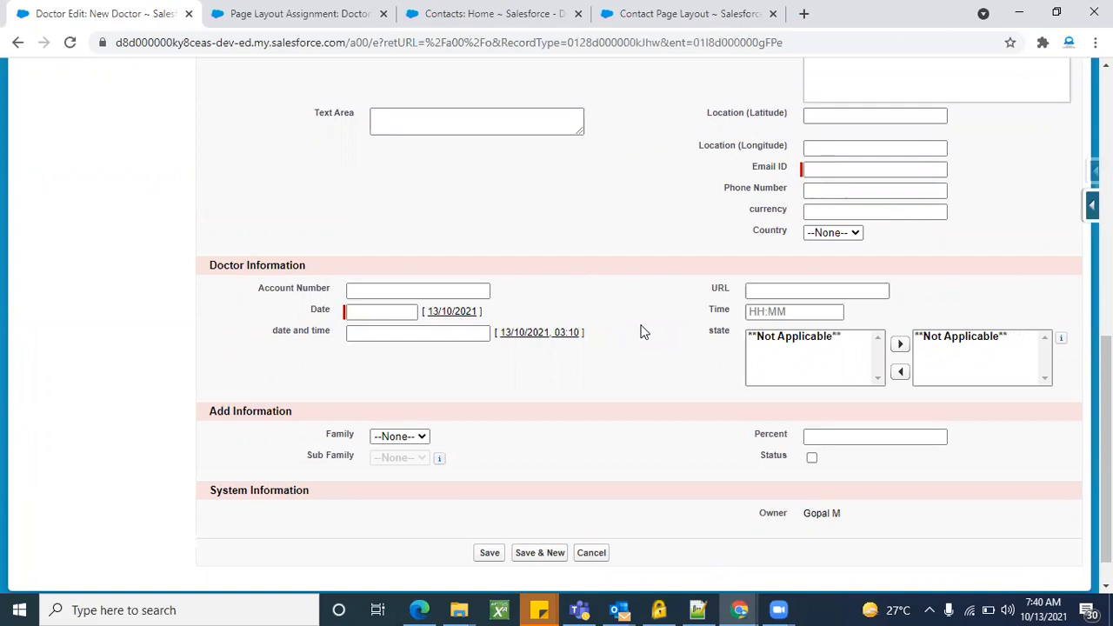
{"action": "key", "text": "F5"}
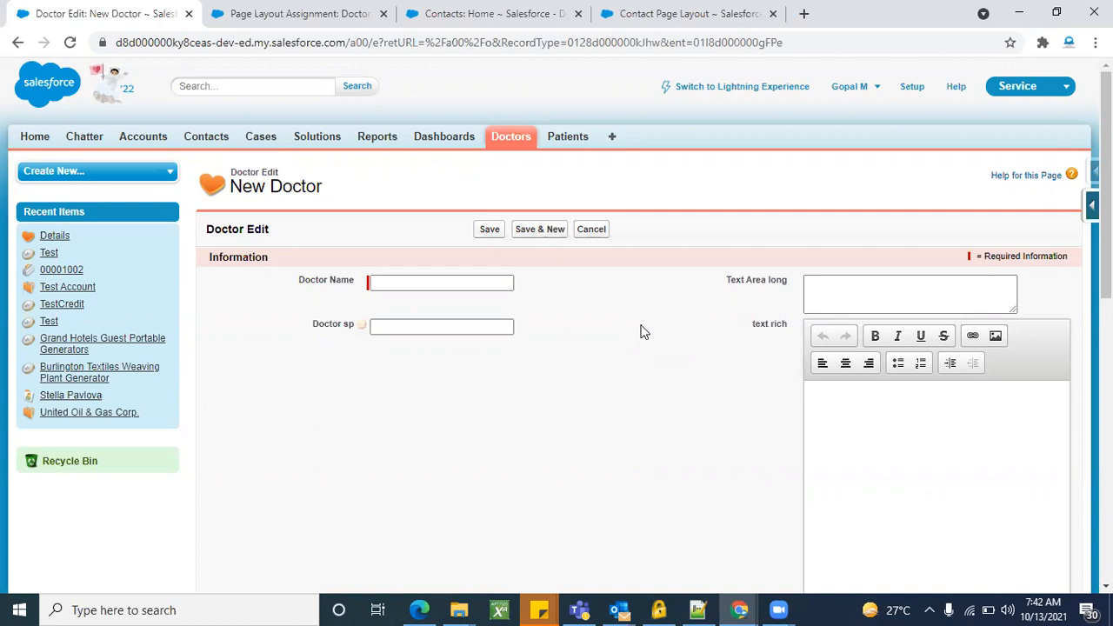
Step: Begin another new Doctor record and review the record types offered for it
{"action": "left_click", "coordinate": [507, 140]}
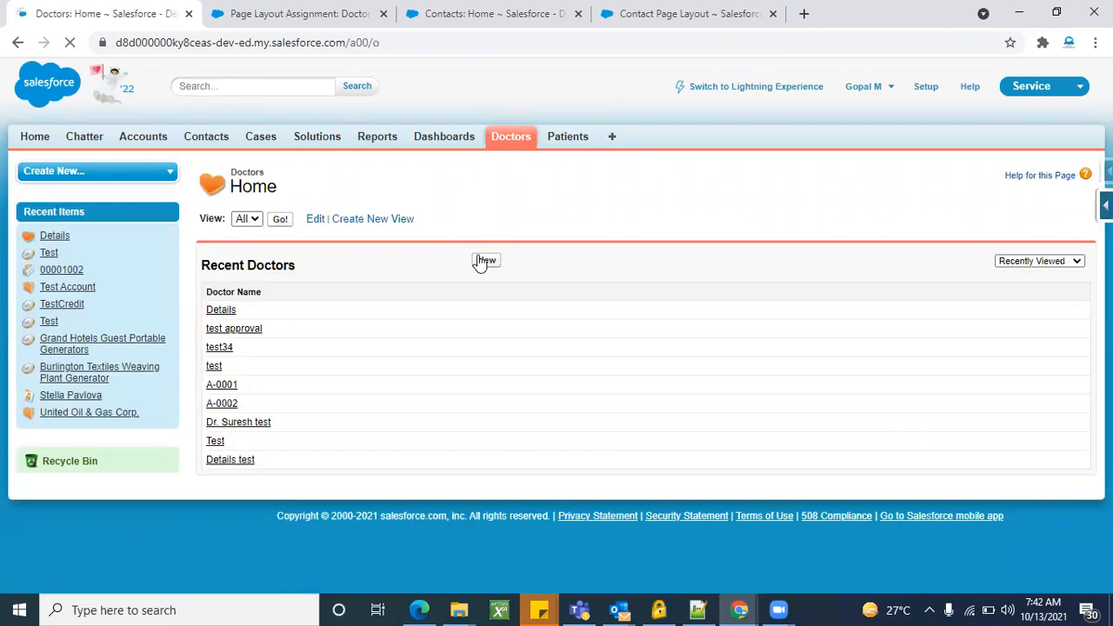
{"action": "left_click", "coordinate": [483, 261]}
{"action": "left_click", "coordinate": [437, 286]}
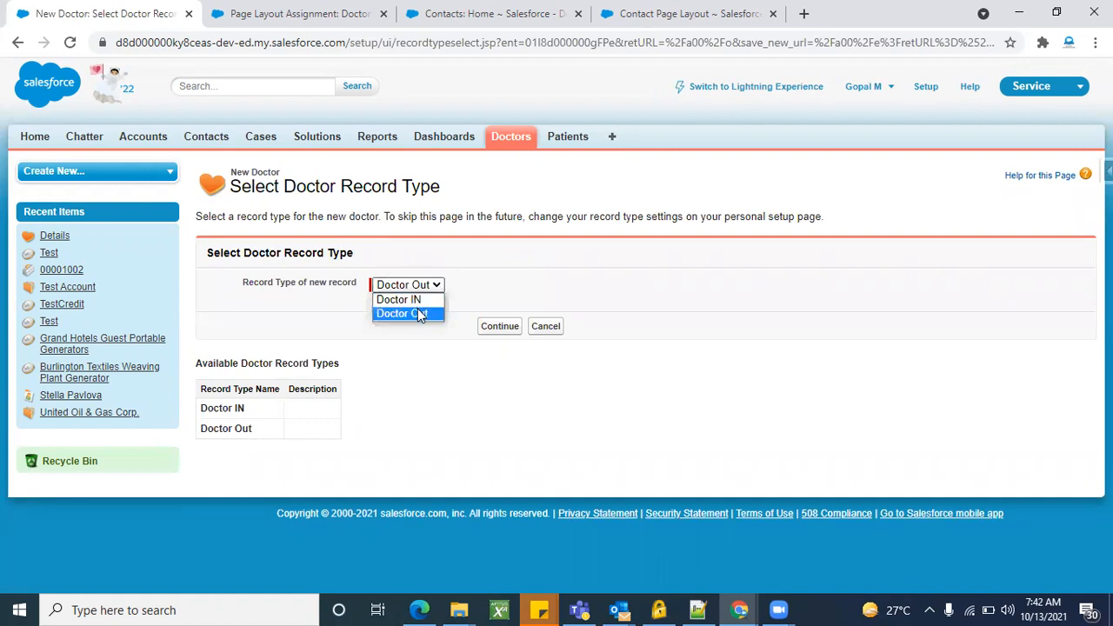
{"action": "left_click", "coordinate": [418, 358]}
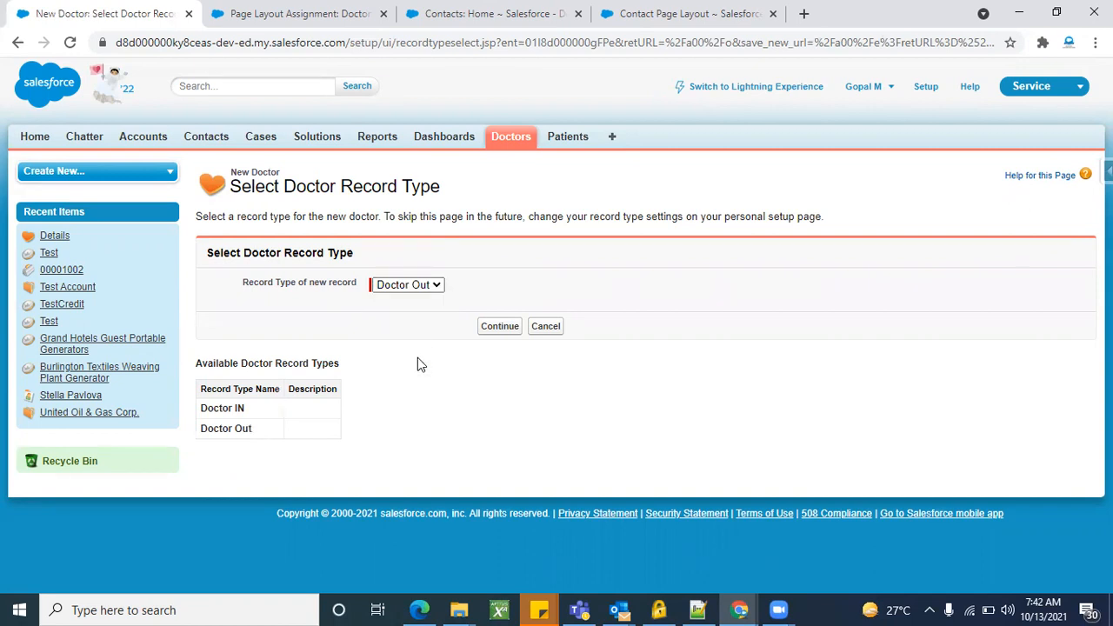
{"action": "left_click", "coordinate": [421, 285]}
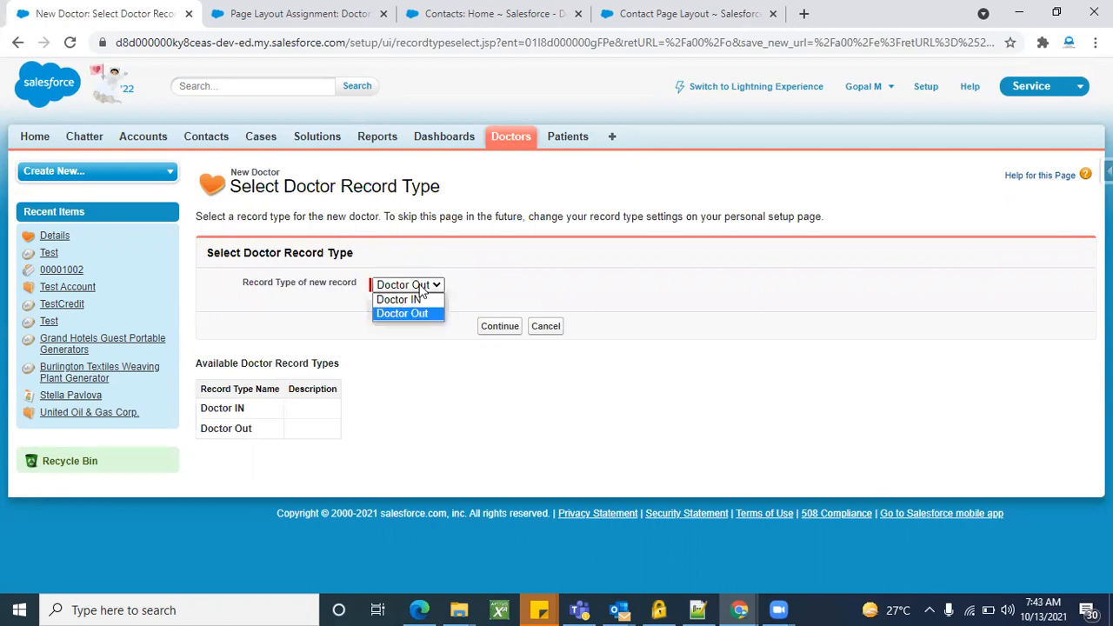
Step: Reopen the Doctor page layout assignments for editing, review the layouts selectable for the Doctor Out record type, and cancel
{"action": "left_click", "coordinate": [296, 13]}
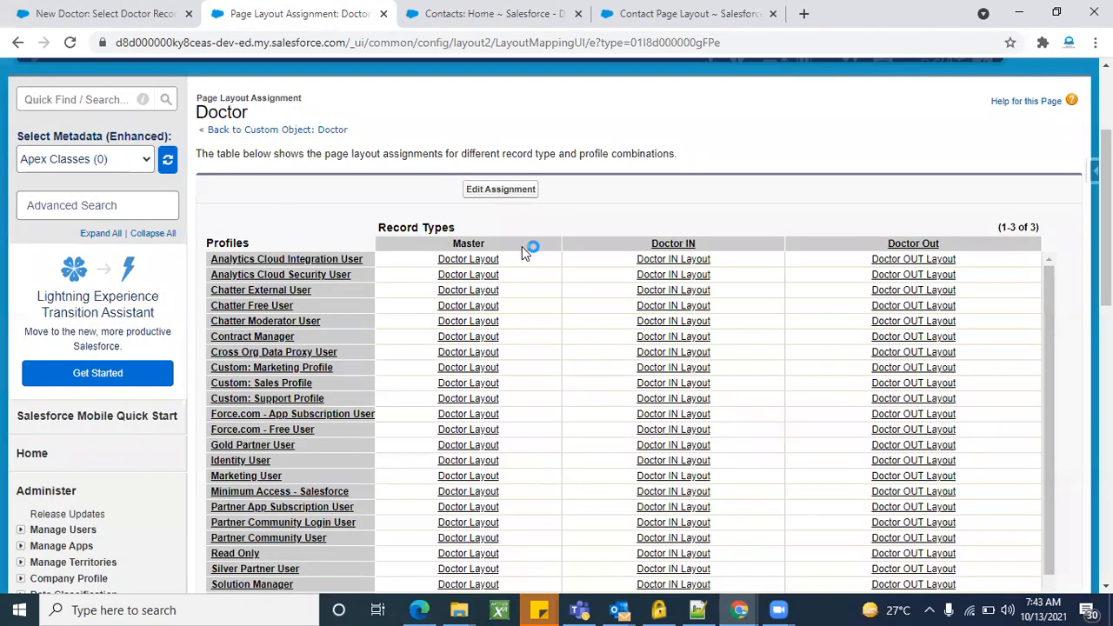
{"action": "left_click", "coordinate": [493, 190]}
{"action": "left_click", "coordinate": [494, 189]}
{"action": "scroll", "coordinate": [751, 339], "scroll_direction": "down", "scroll_amount": 2}
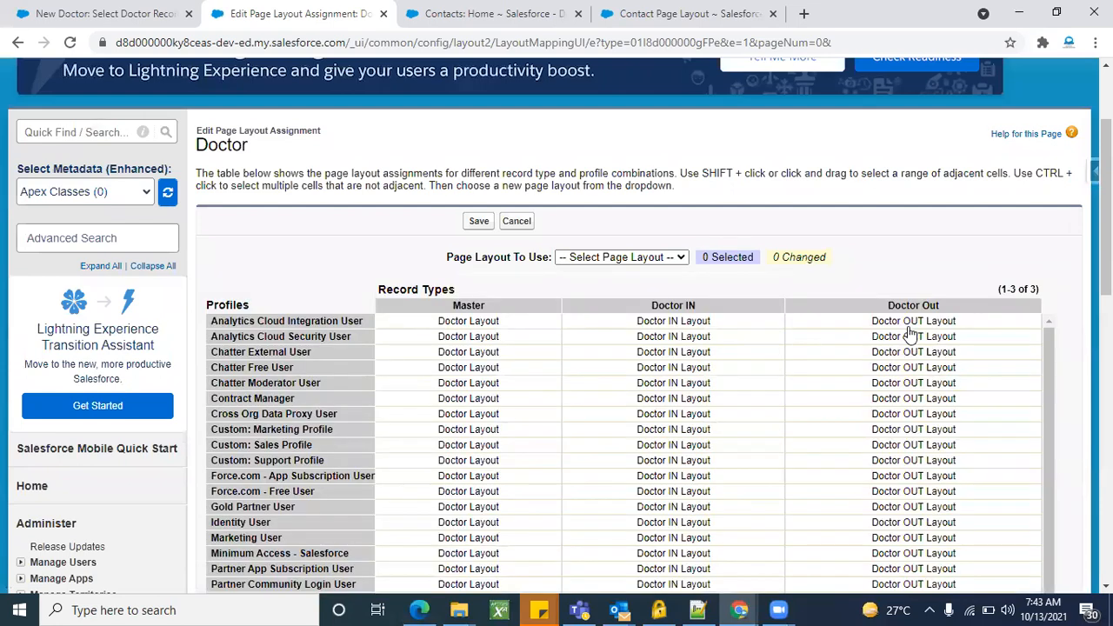
{"action": "scroll", "coordinate": [909, 335], "scroll_direction": "down", "scroll_amount": 1}
{"action": "scroll", "coordinate": [841, 295], "scroll_direction": "up", "scroll_amount": 2}
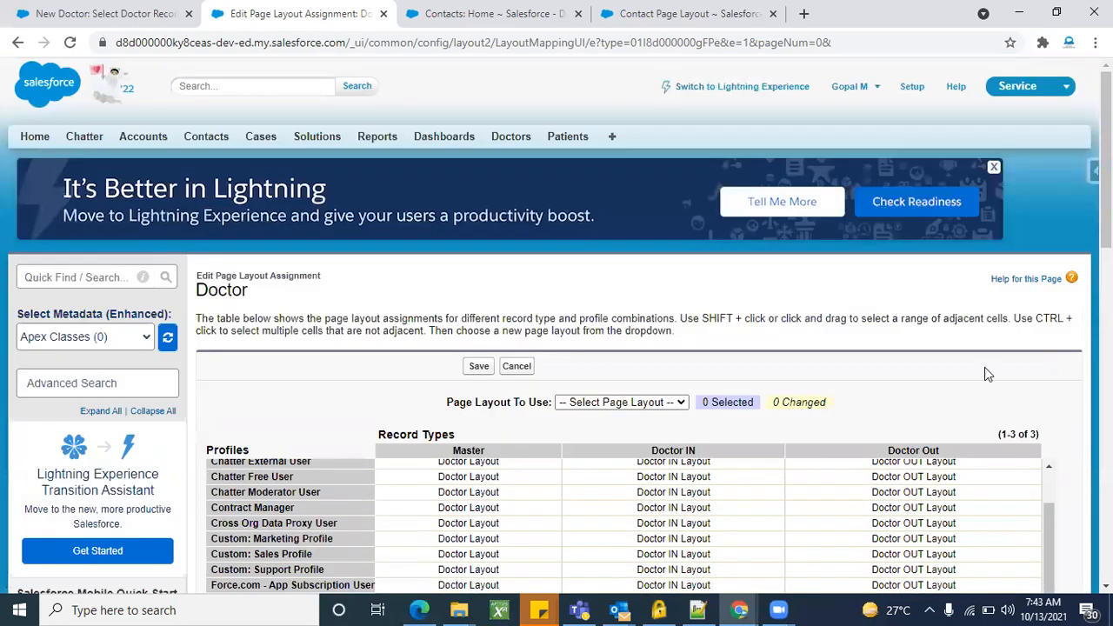
{"action": "left_click", "coordinate": [982, 452]}
{"action": "scroll", "coordinate": [871, 372], "scroll_direction": "down", "scroll_amount": 2}
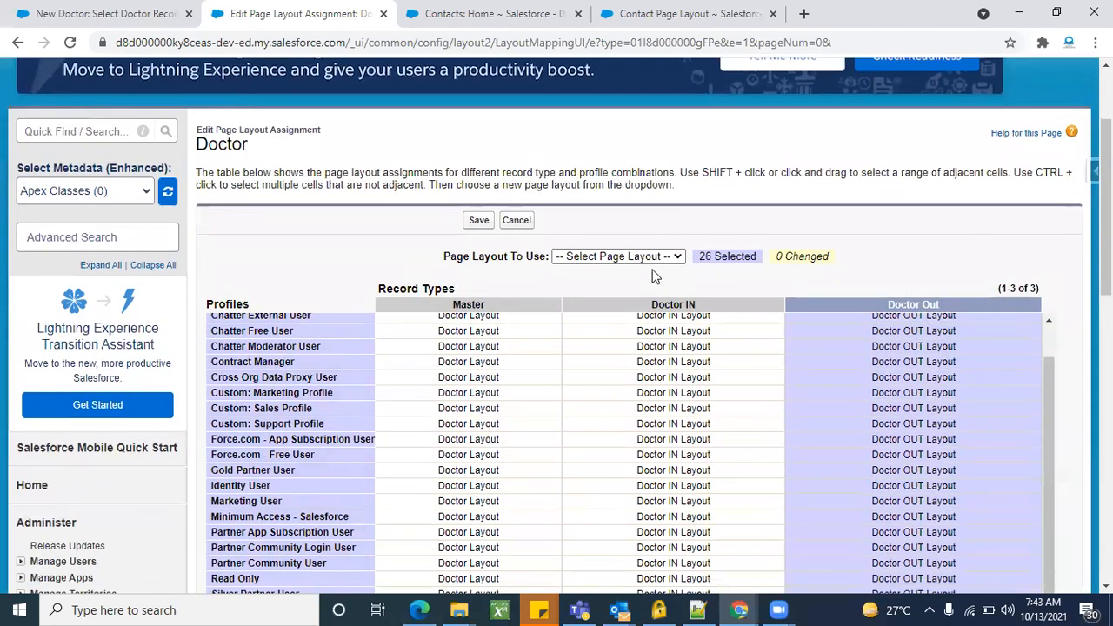
{"action": "left_click", "coordinate": [663, 259]}
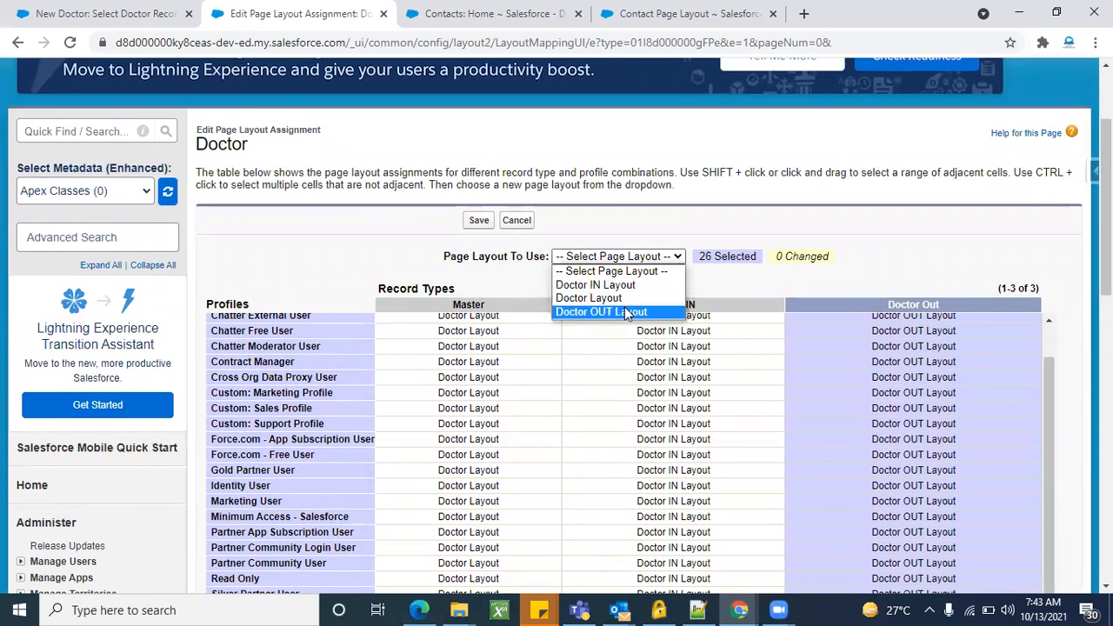
{"action": "left_click", "coordinate": [516, 222]}
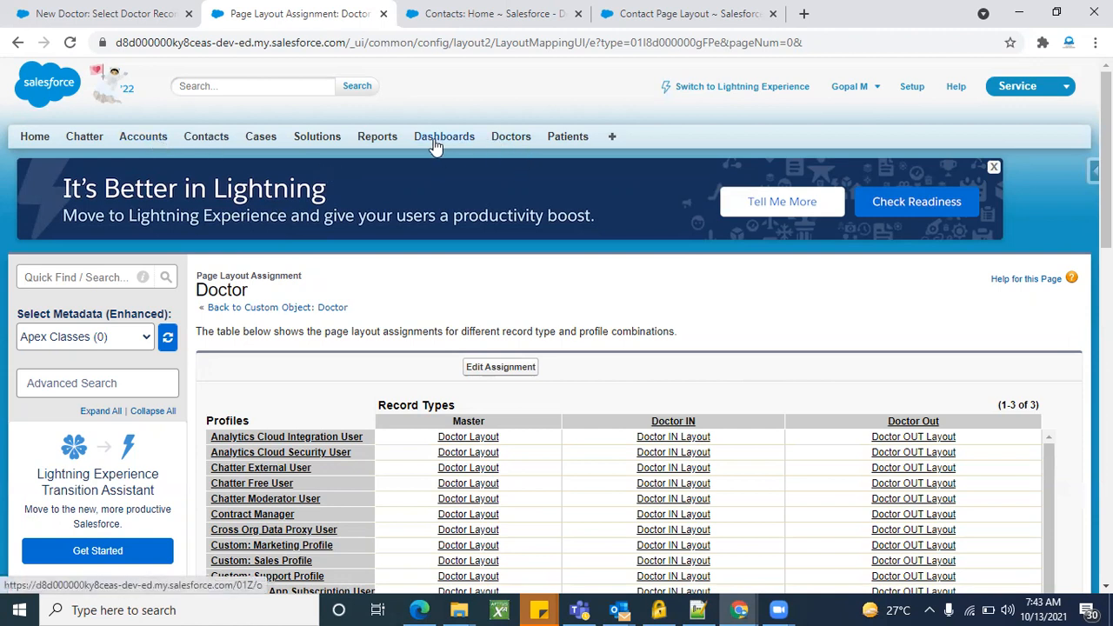
Step: Open the Case object's field setup from the Cases home page and locate the Cases setup entries
{"action": "left_click", "coordinate": [261, 139]}
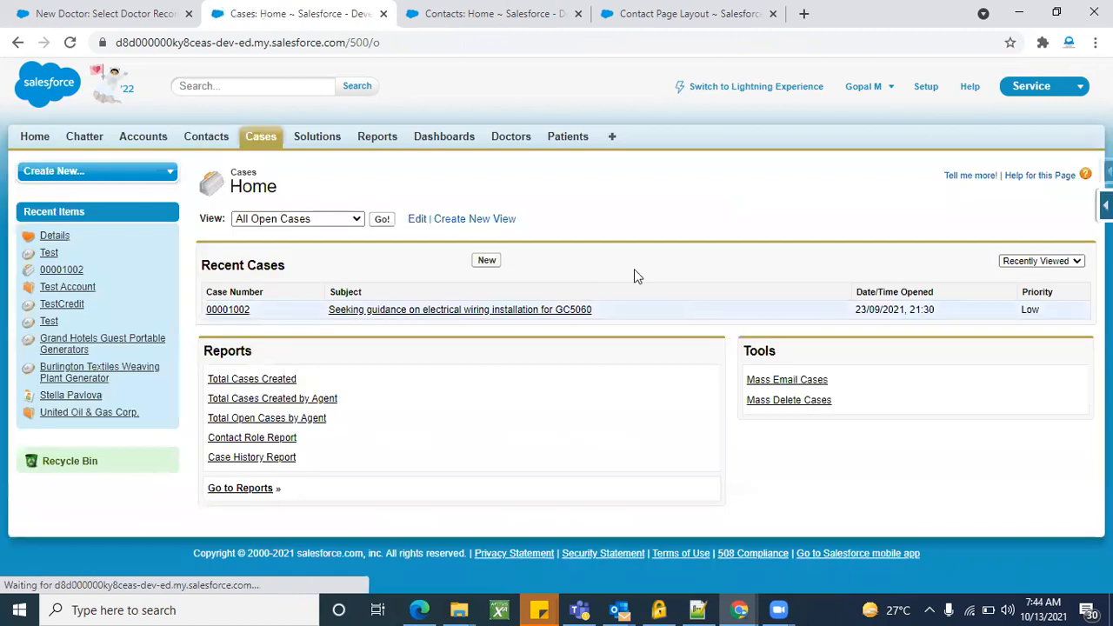
{"action": "left_click", "coordinate": [1106, 205]}
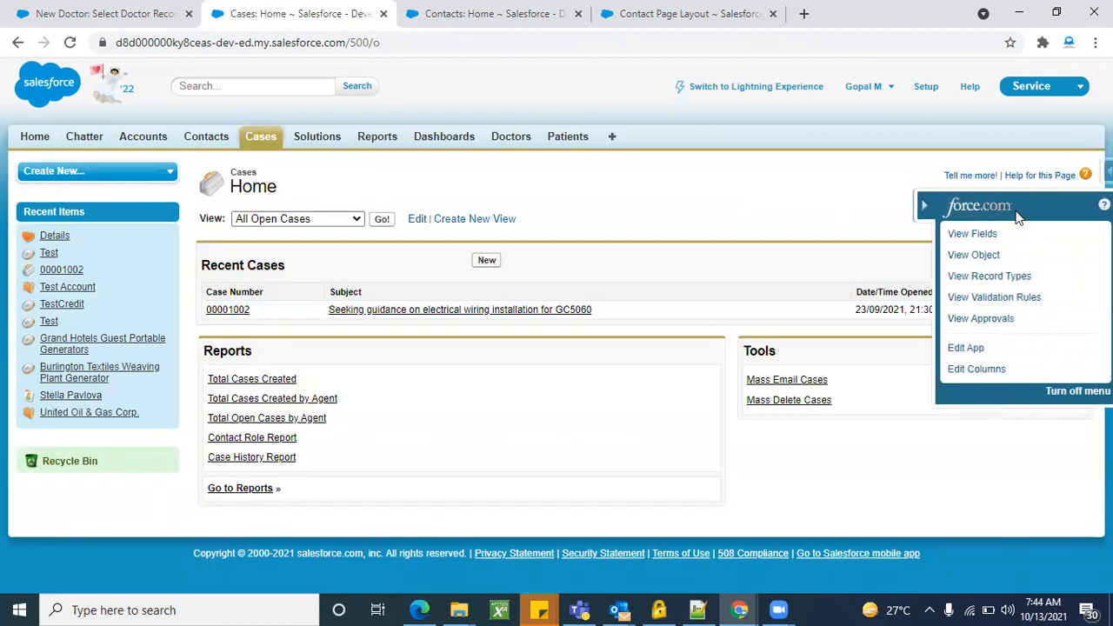
{"action": "left_click", "coordinate": [974, 233]}
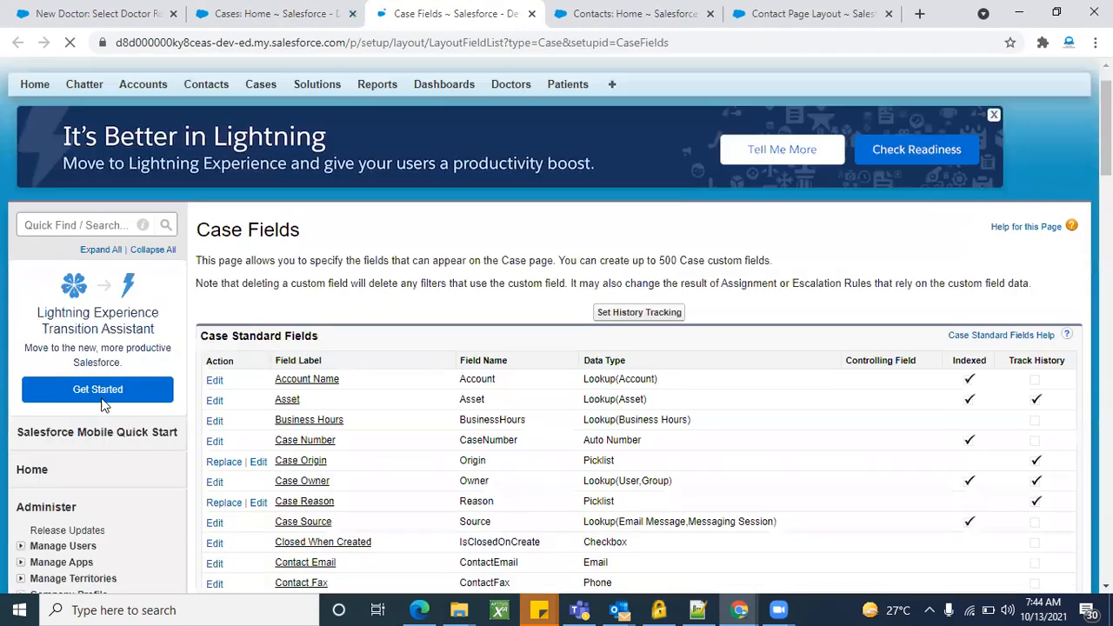
{"action": "scroll", "coordinate": [103, 405], "scroll_direction": "down", "scroll_amount": 10}
{"action": "scroll", "coordinate": [101, 405], "scroll_direction": "down", "scroll_amount": 4}
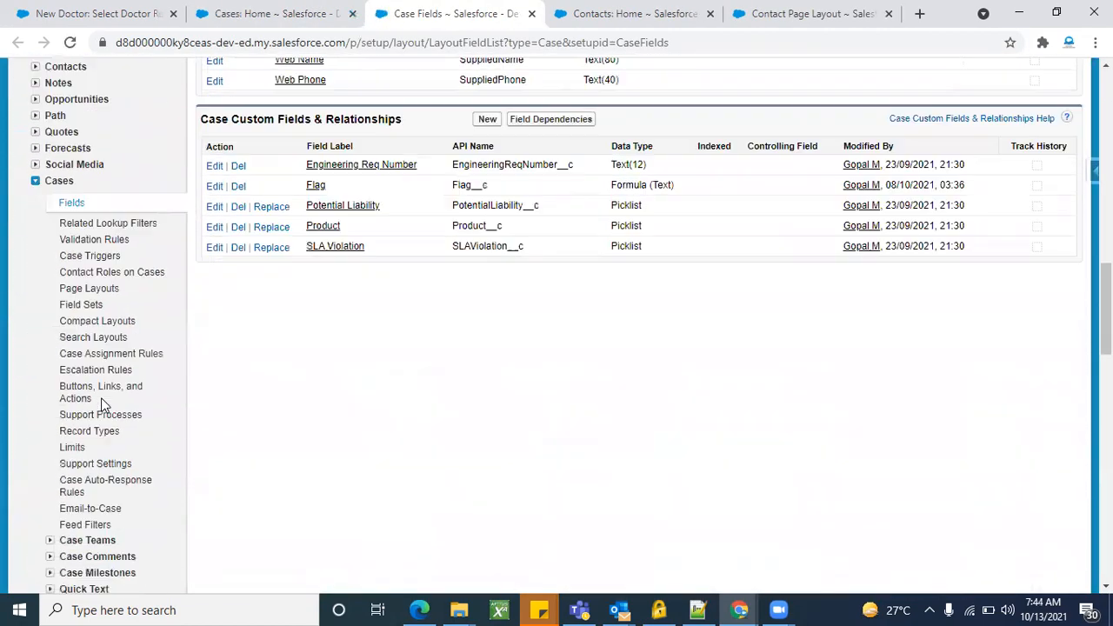
Step: Open the Case (Marketing) Layout from the Case page layouts and save a copy of it as Test Layout
{"action": "left_click", "coordinate": [89, 289]}
{"action": "scroll", "coordinate": [408, 464], "scroll_direction": "down", "scroll_amount": 1}
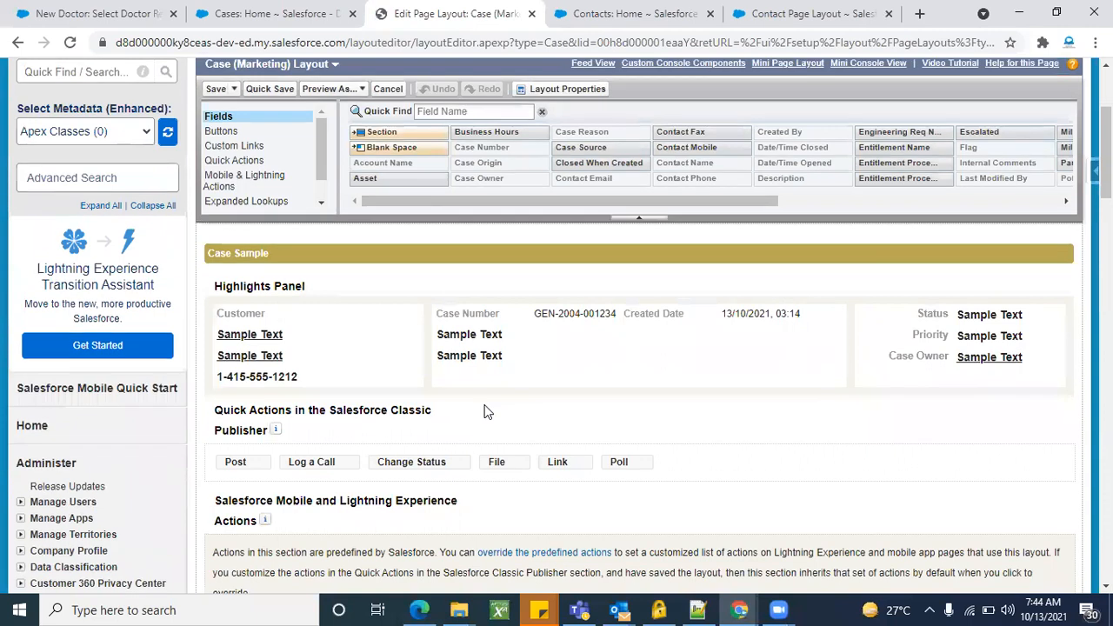
{"action": "scroll", "coordinate": [488, 412], "scroll_direction": "down", "scroll_amount": 5}
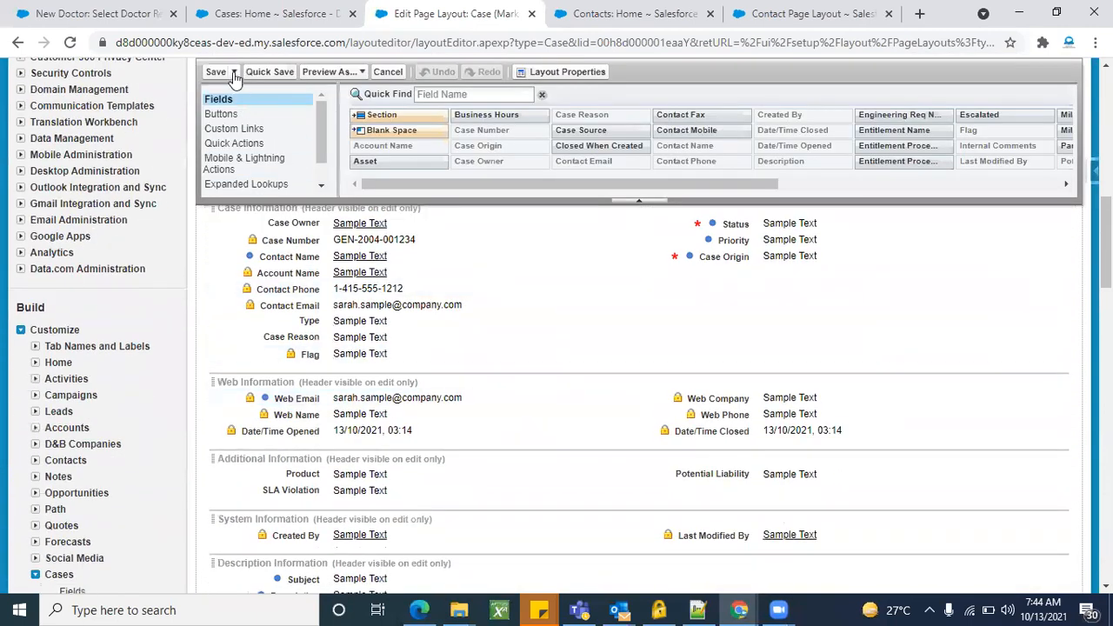
{"action": "left_click", "coordinate": [234, 73]}
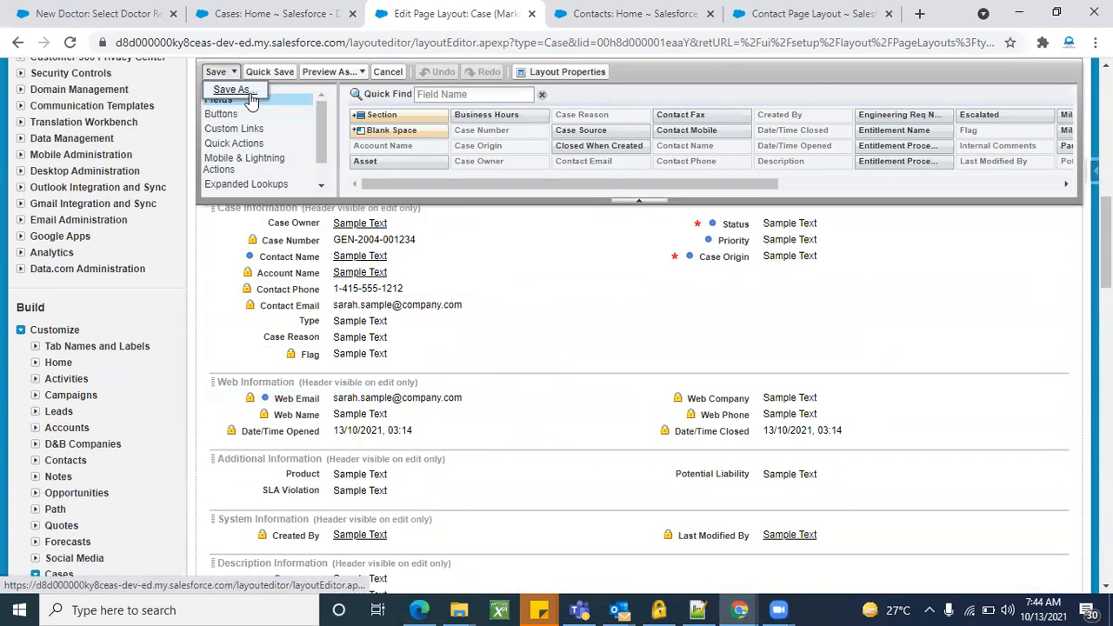
{"action": "left_click", "coordinate": [235, 90]}
{"action": "key", "text": "ctrl+a"}
{"action": "key", "text": "BackSpace"}
{"action": "type", "text": "Test"}
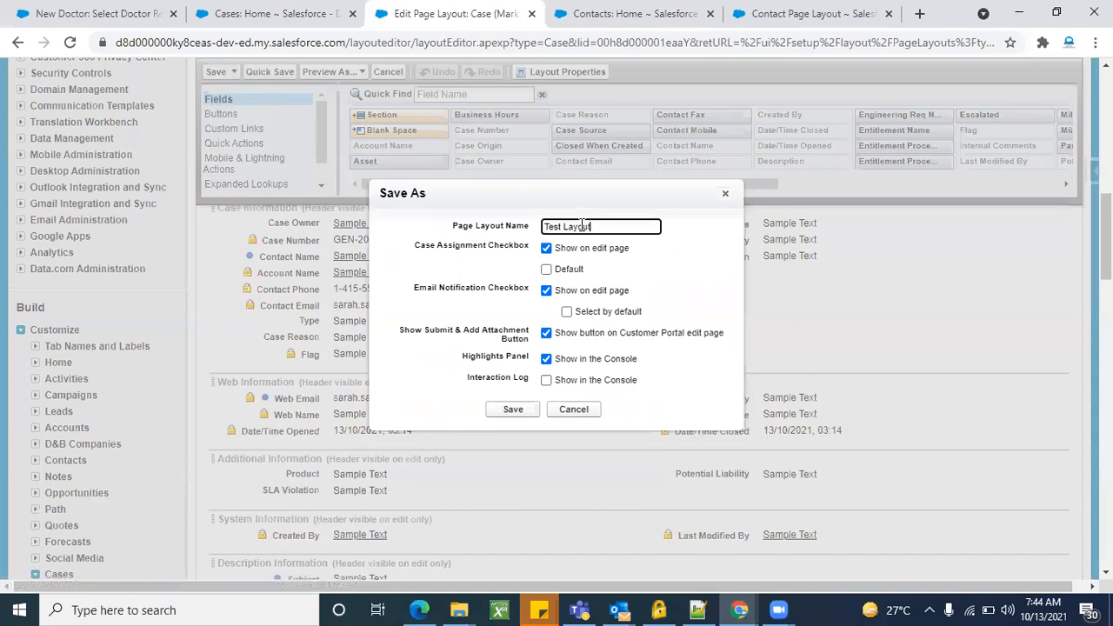
{"action": "left_click", "coordinate": [511, 409]}
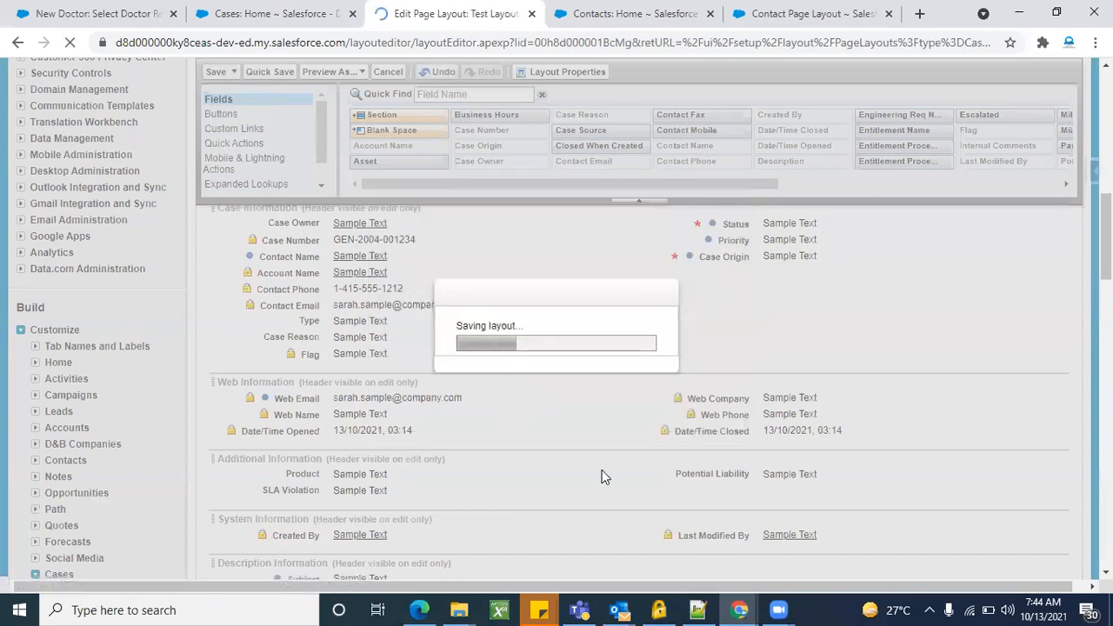
Step: Move Type, Case Reason and Flag into the second column of Test Layout's Case Information section, below Case Origin, and save the layout
{"action": "scroll", "coordinate": [496, 542], "scroll_direction": "down", "scroll_amount": 5}
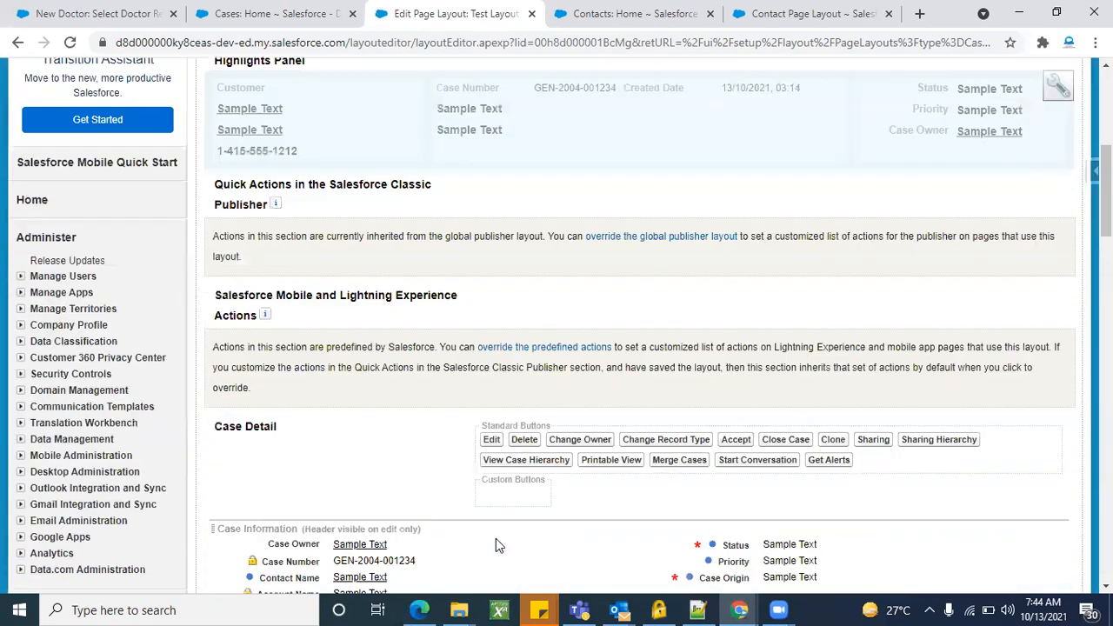
{"action": "scroll", "coordinate": [496, 546], "scroll_direction": "down", "scroll_amount": 4}
{"action": "left_click_drag", "start_coordinate": [374, 339], "coordinate": [755, 296]}
{"action": "left_click_drag", "start_coordinate": [303, 341], "coordinate": [735, 309]}
{"action": "left_click_drag", "start_coordinate": [330, 338], "coordinate": [735, 324]}
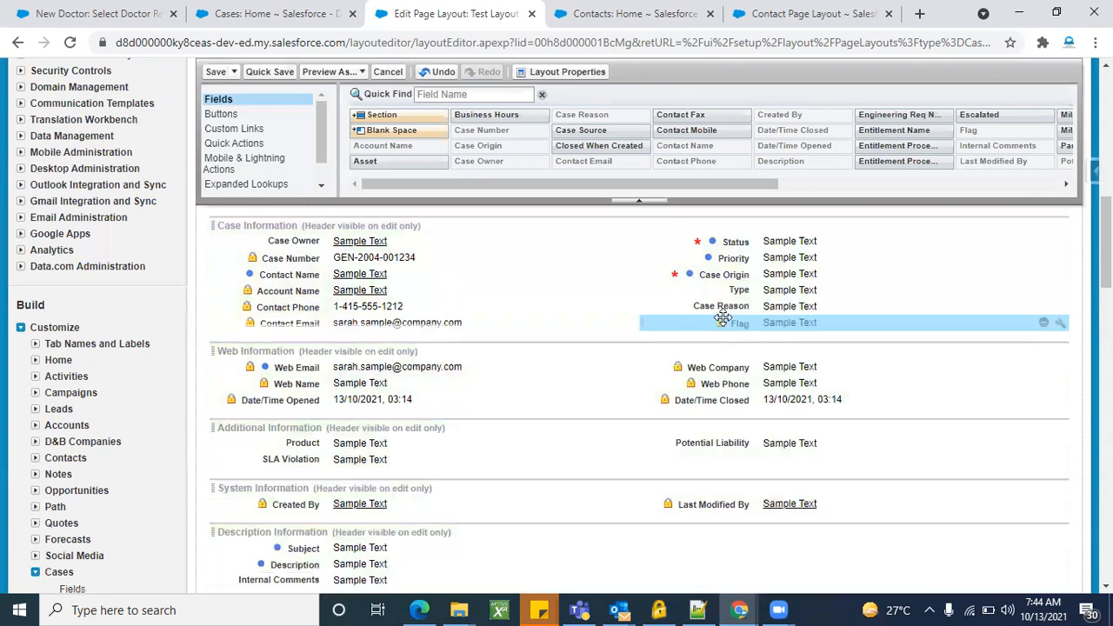
{"action": "left_click", "coordinate": [218, 74]}
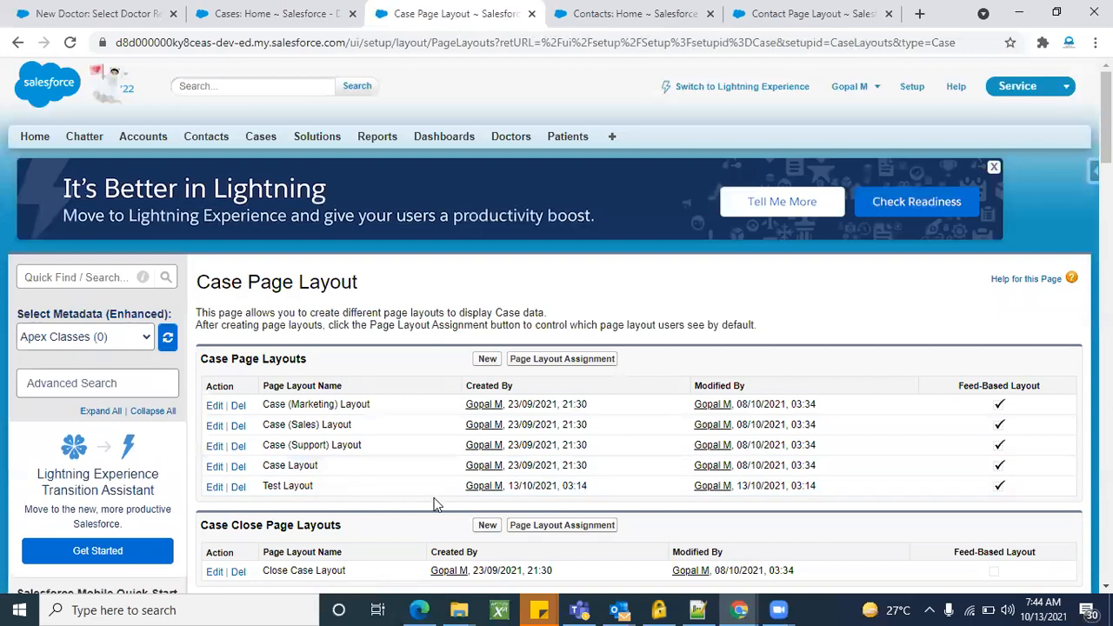
Step: Locate Test Layout among the Case page layouts, open the page layout assignments and review which layout each profile uses
{"action": "scroll", "coordinate": [342, 427], "scroll_direction": "down", "scroll_amount": 2}
{"action": "triple_click", "coordinate": [292, 339]}
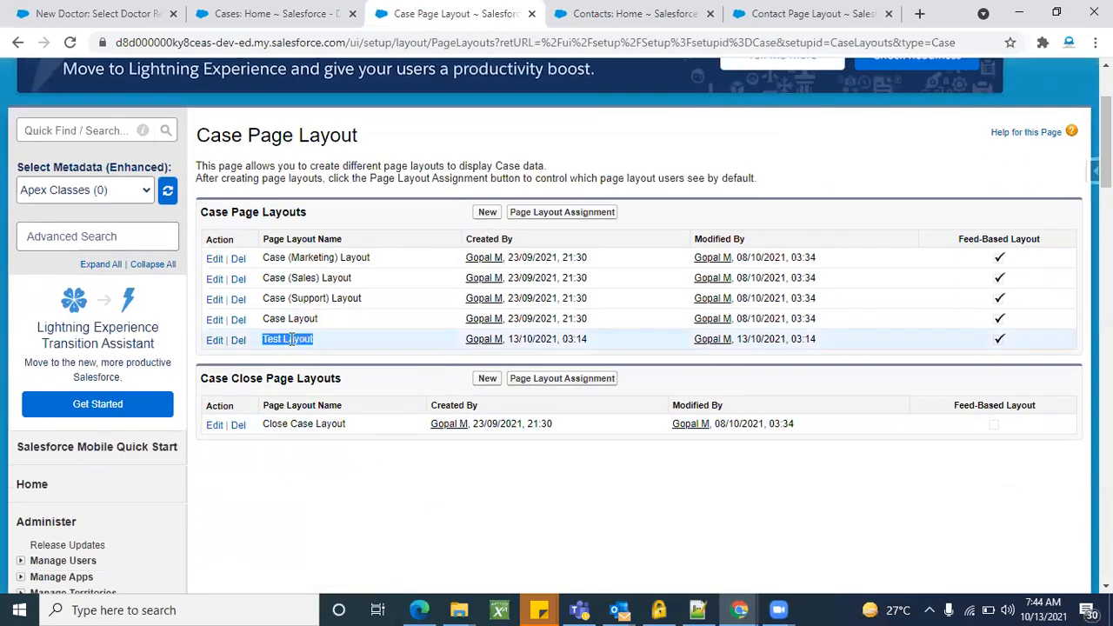
{"action": "left_click", "coordinate": [412, 430]}
{"action": "double_click", "coordinate": [294, 340]}
{"action": "left_click", "coordinate": [554, 215]}
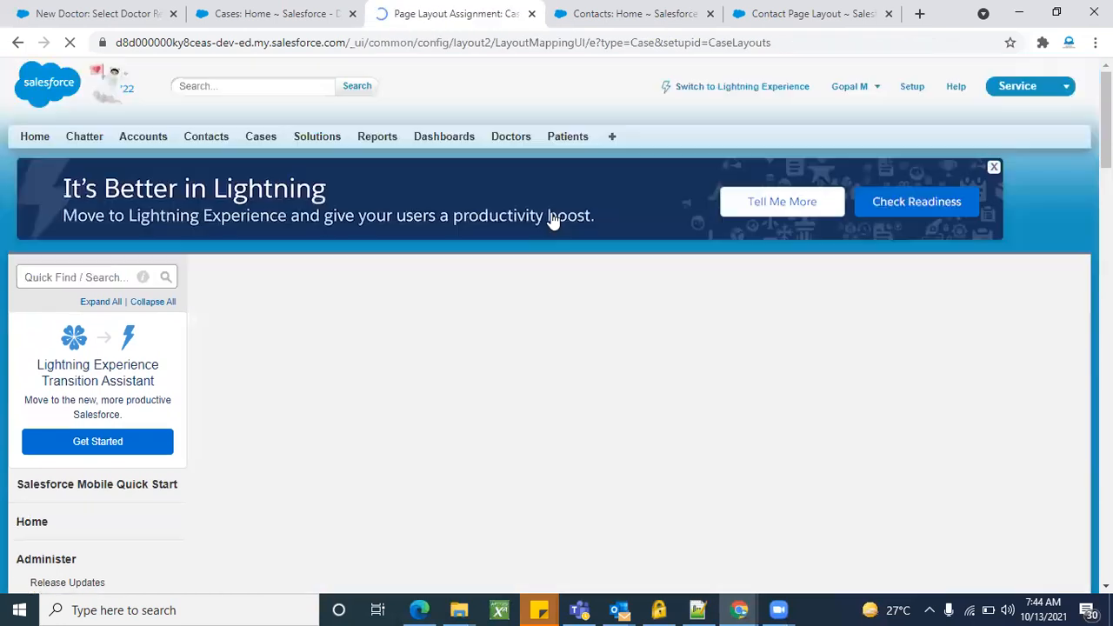
{"action": "scroll", "coordinate": [703, 393], "scroll_direction": "down", "scroll_amount": 1}
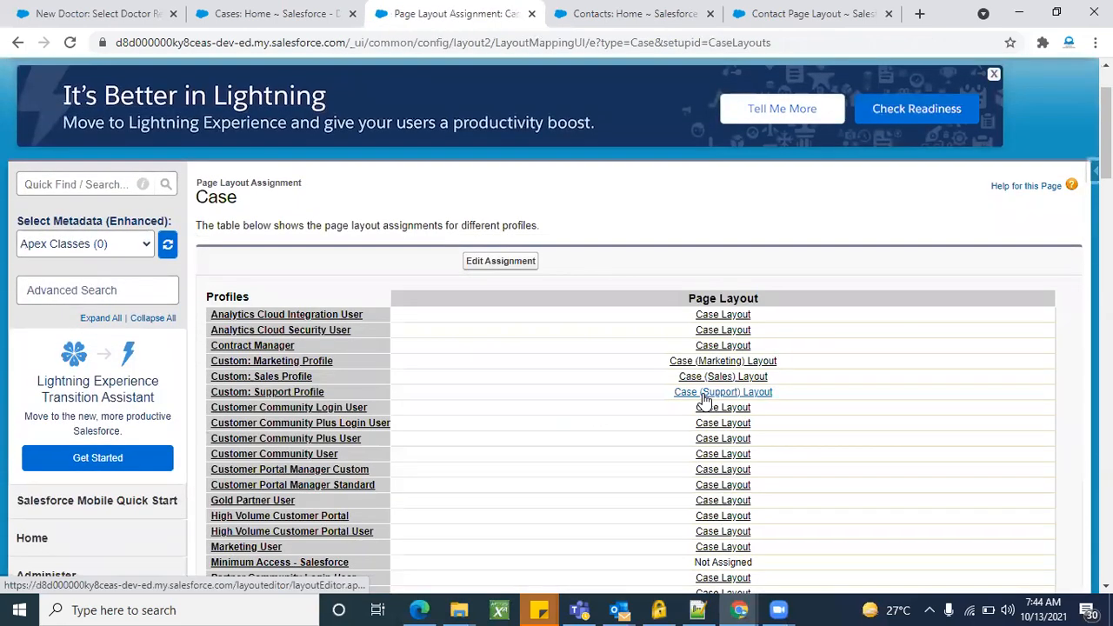
{"action": "scroll", "coordinate": [703, 393], "scroll_direction": "down", "scroll_amount": 2}
{"action": "scroll", "coordinate": [596, 438], "scroll_direction": "up", "scroll_amount": 1}
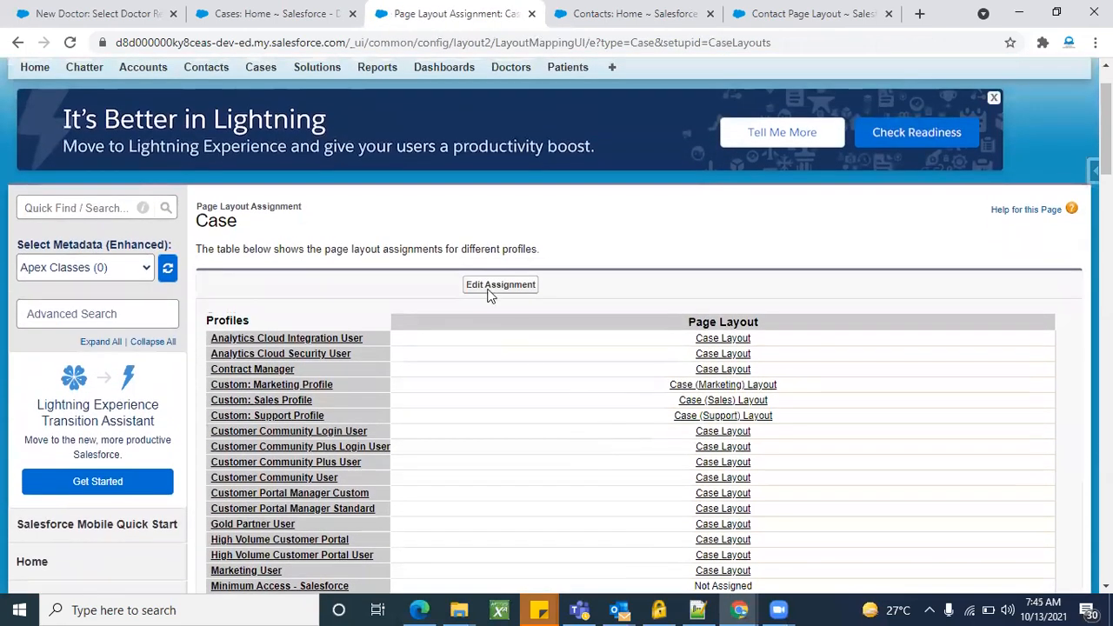
Step: Edit the Case page layout assignments and apply Test Layout to all profiles at once
{"action": "left_click", "coordinate": [479, 287]}
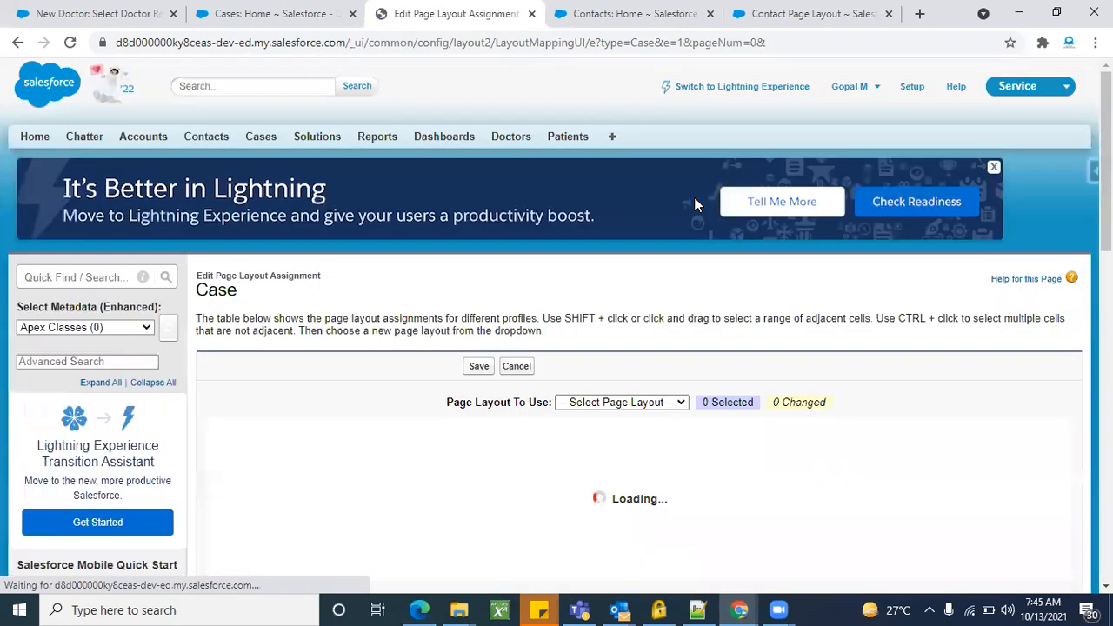
{"action": "scroll", "coordinate": [765, 365], "scroll_direction": "down", "scroll_amount": 3}
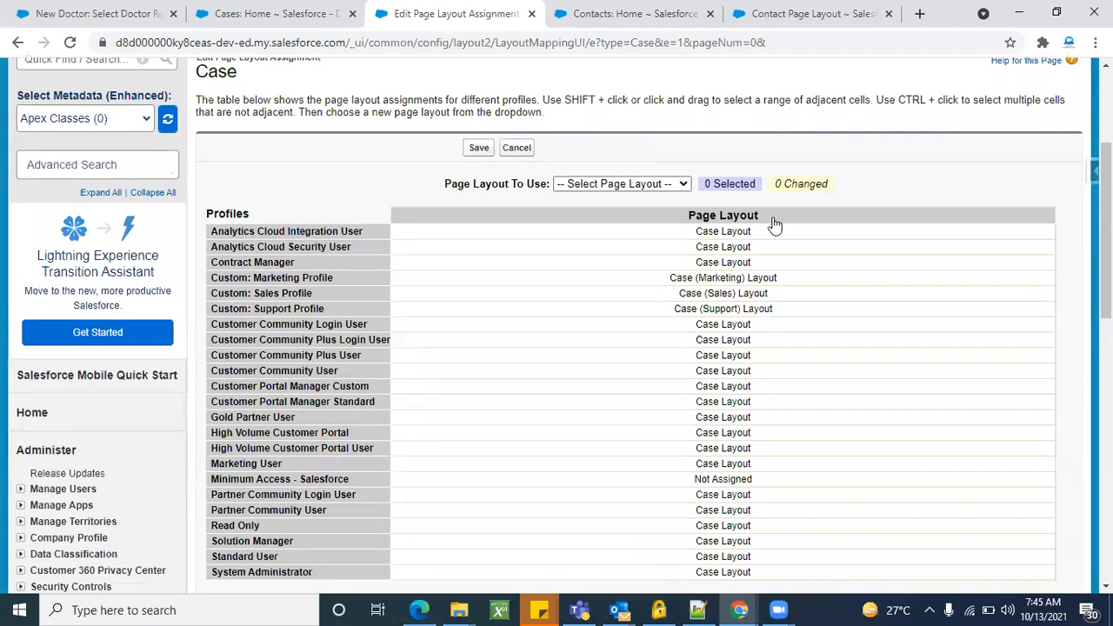
{"action": "left_click", "coordinate": [775, 223]}
{"action": "left_click", "coordinate": [665, 183]}
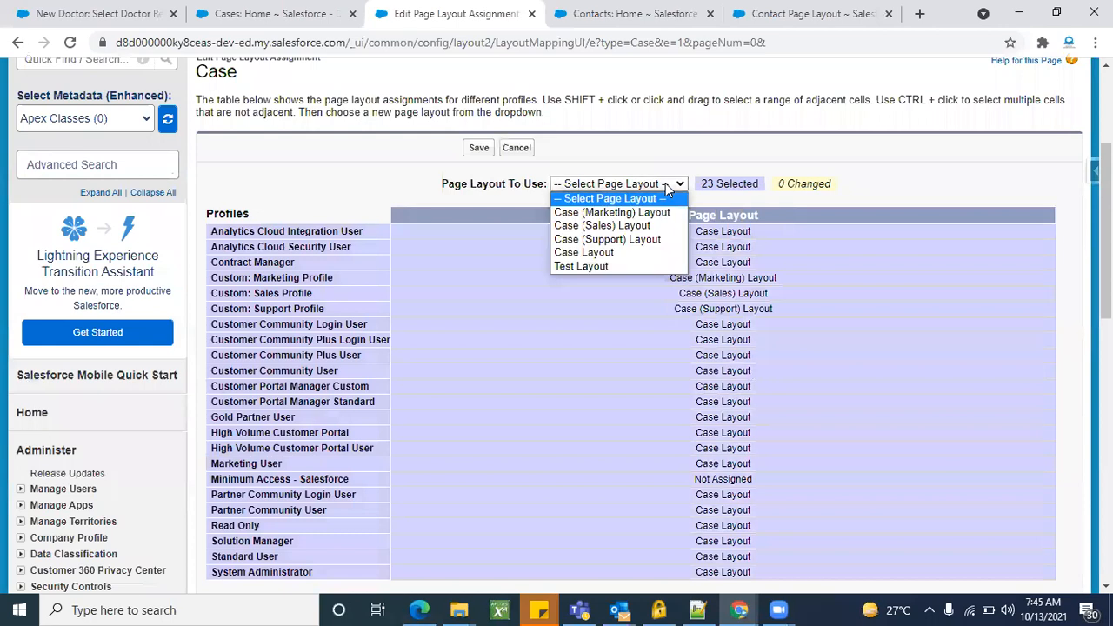
{"action": "left_click", "coordinate": [616, 266]}
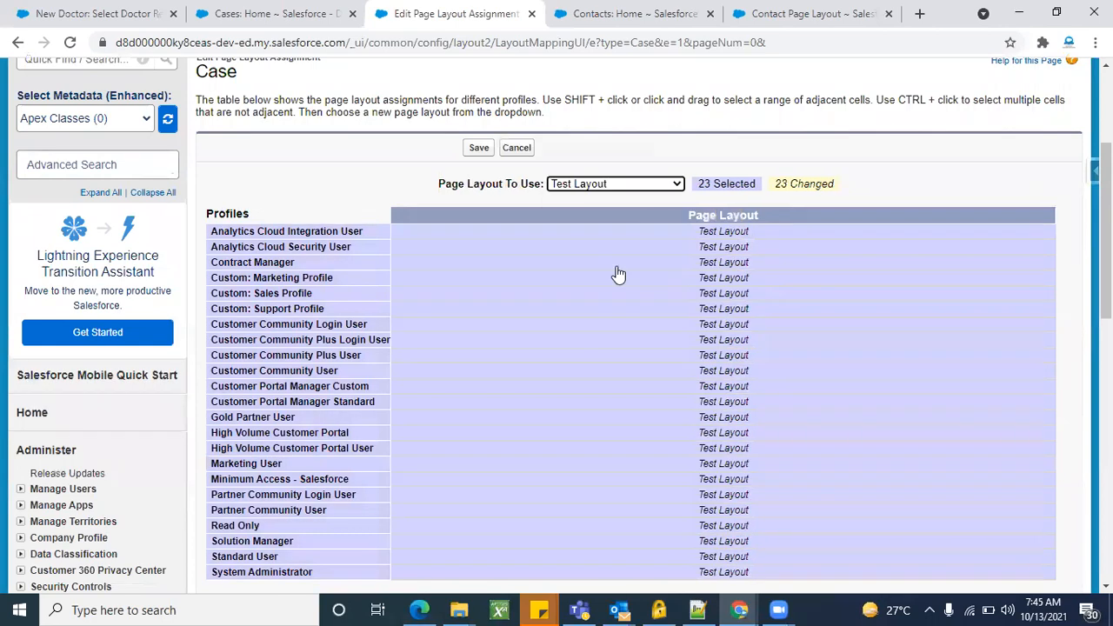
{"action": "scroll", "coordinate": [742, 426], "scroll_direction": "down", "scroll_amount": 3}
{"action": "scroll", "coordinate": [742, 333], "scroll_direction": "up", "scroll_amount": 3}
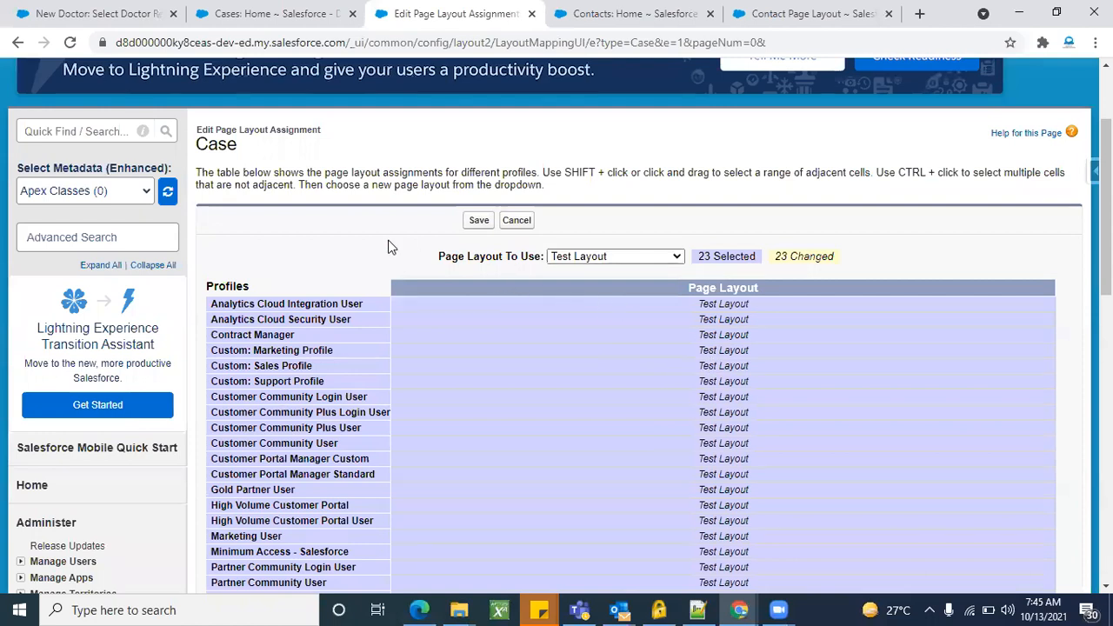
{"action": "left_click", "coordinate": [594, 261]}
{"action": "left_click", "coordinate": [594, 261]}
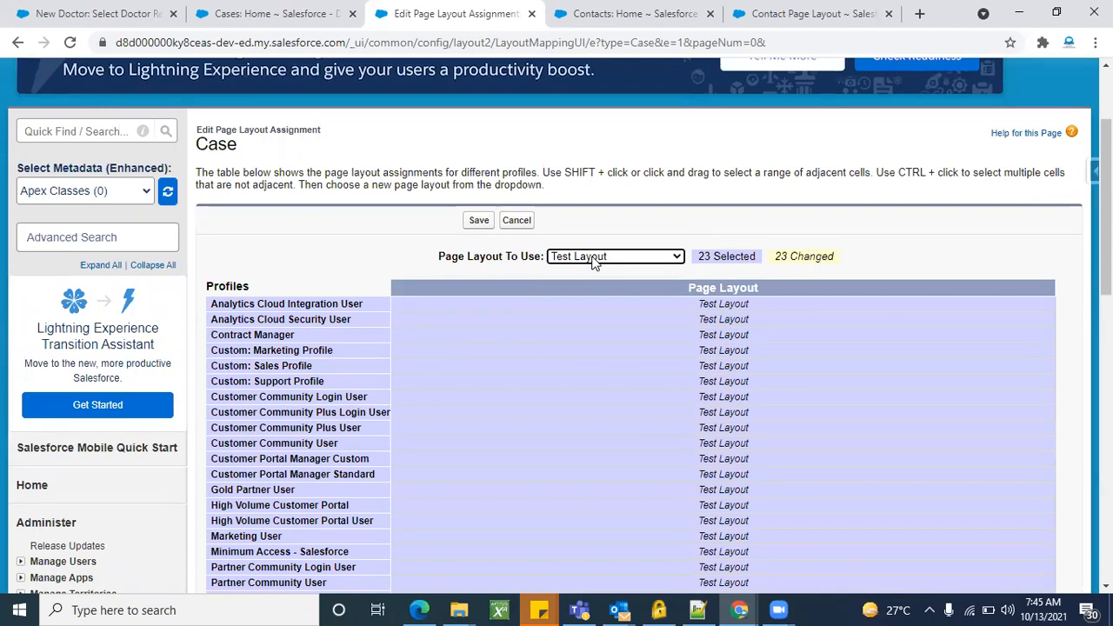
Step: Apply Case (Support) Layout to all the selected profiles
{"action": "left_click", "coordinate": [216, 385]}
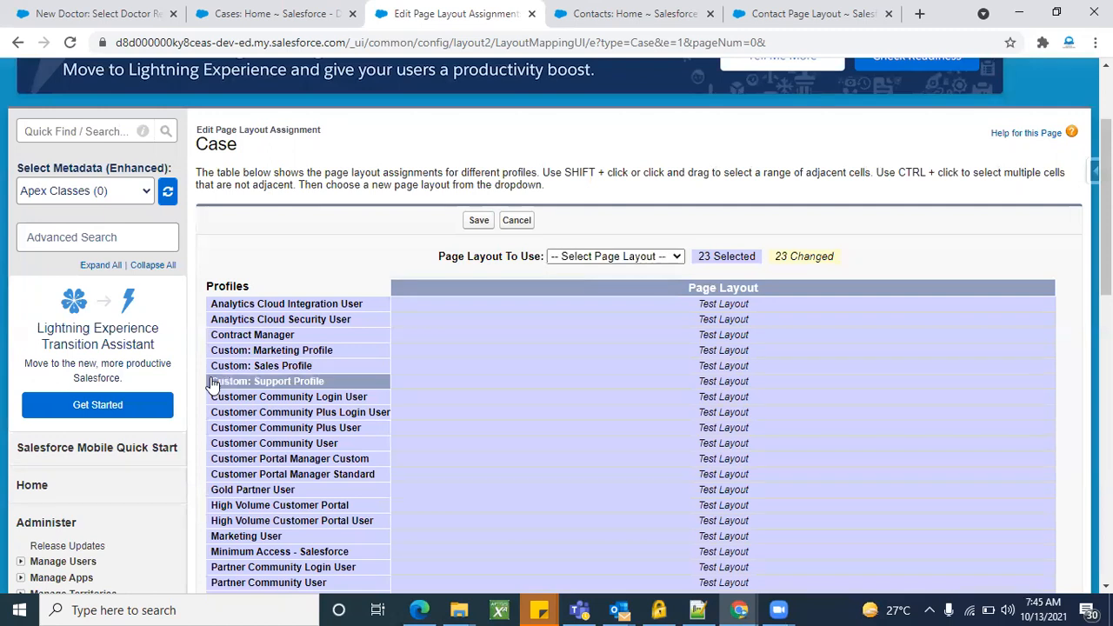
{"action": "left_click", "coordinate": [621, 258]}
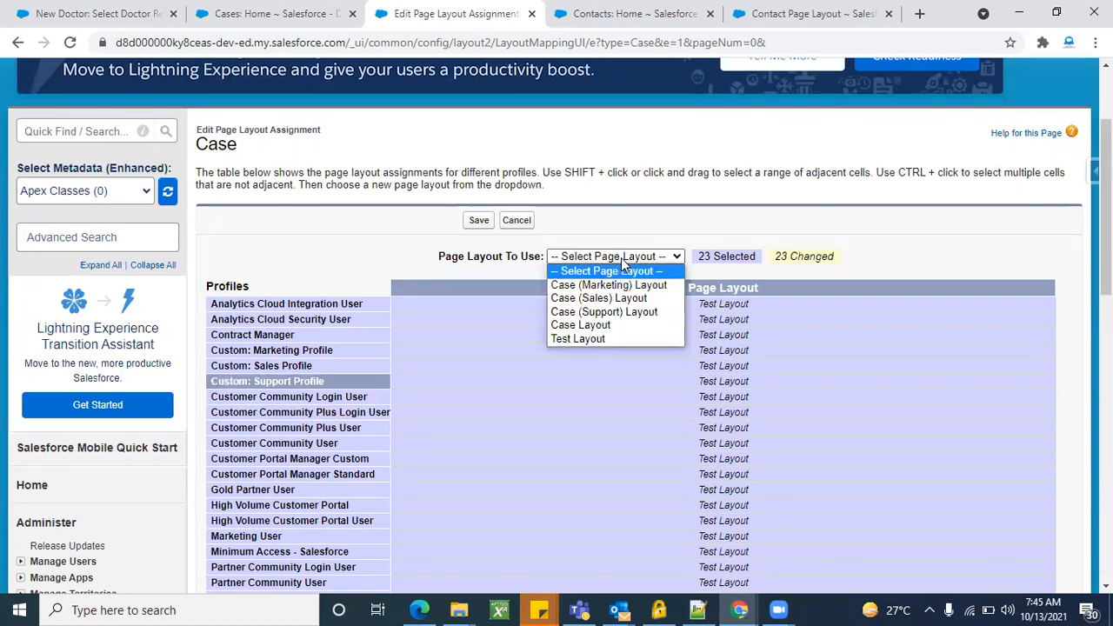
{"action": "left_click", "coordinate": [609, 315]}
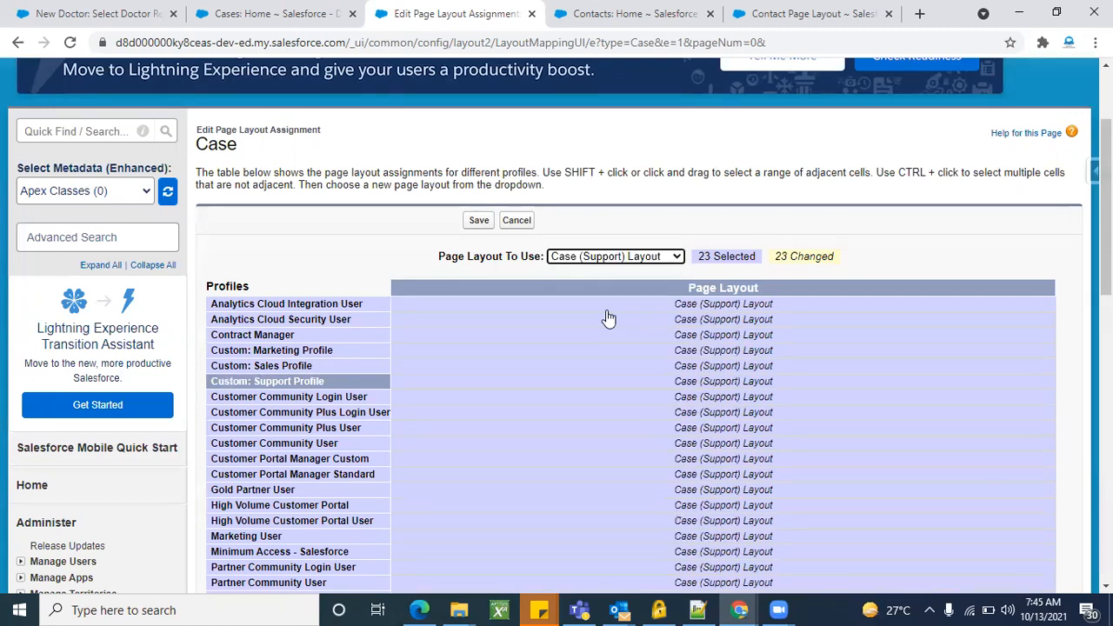
Step: Exclude Customer Community Login User from the selection, assign Case Layout to the remaining profiles, save and review the assignment table
{"action": "left_click", "coordinate": [725, 397], "text": "ctrl"}
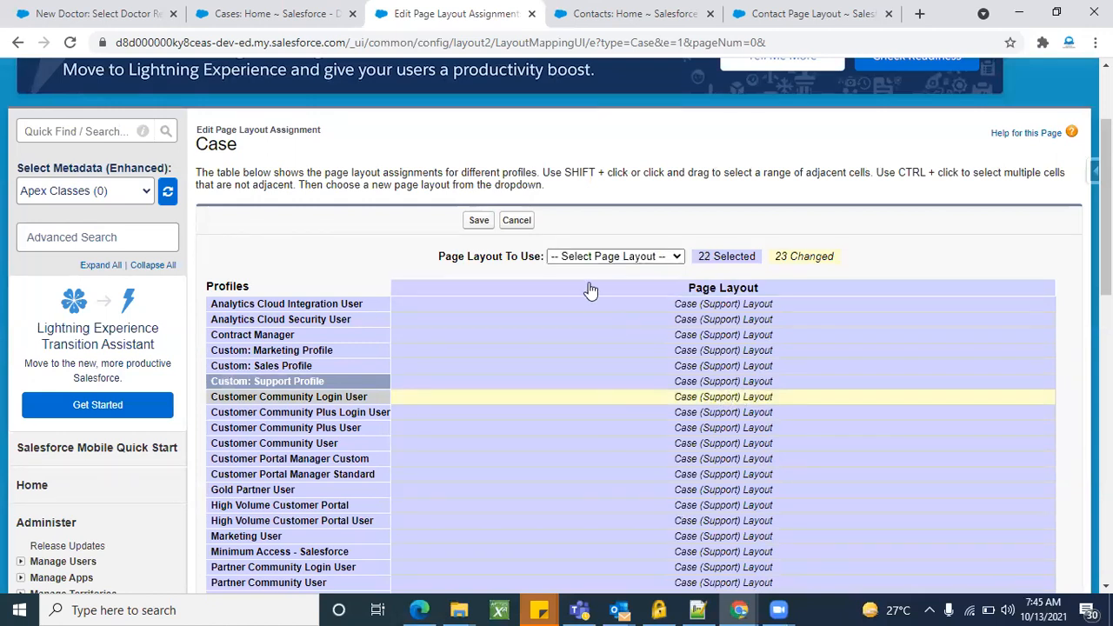
{"action": "left_click", "coordinate": [360, 398], "text": "ctrl"}
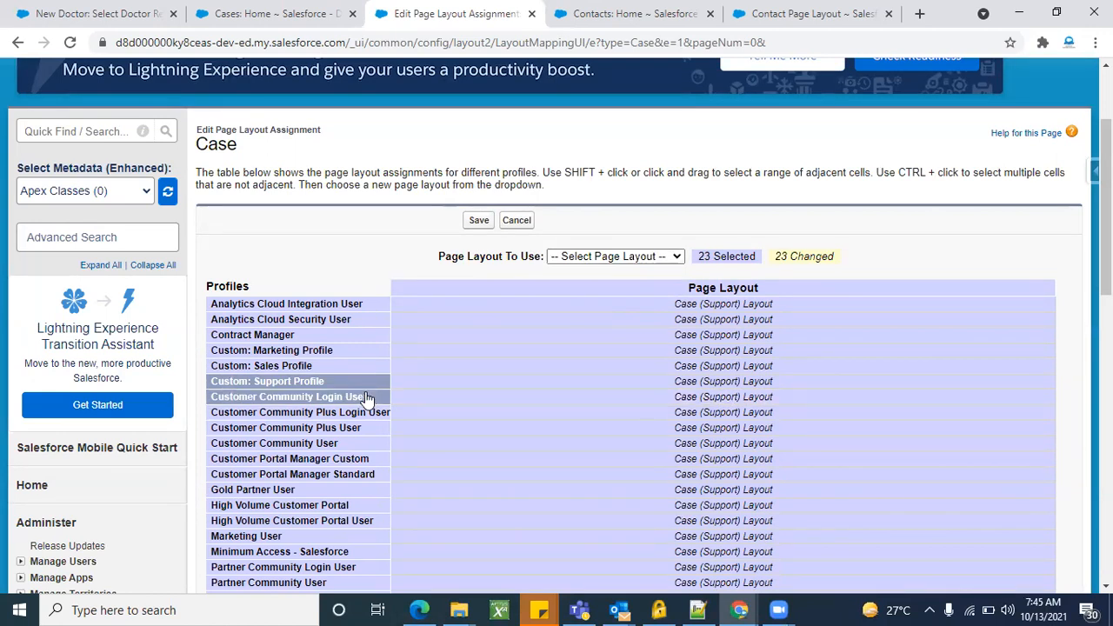
{"action": "left_click", "coordinate": [478, 400], "text": "ctrl"}
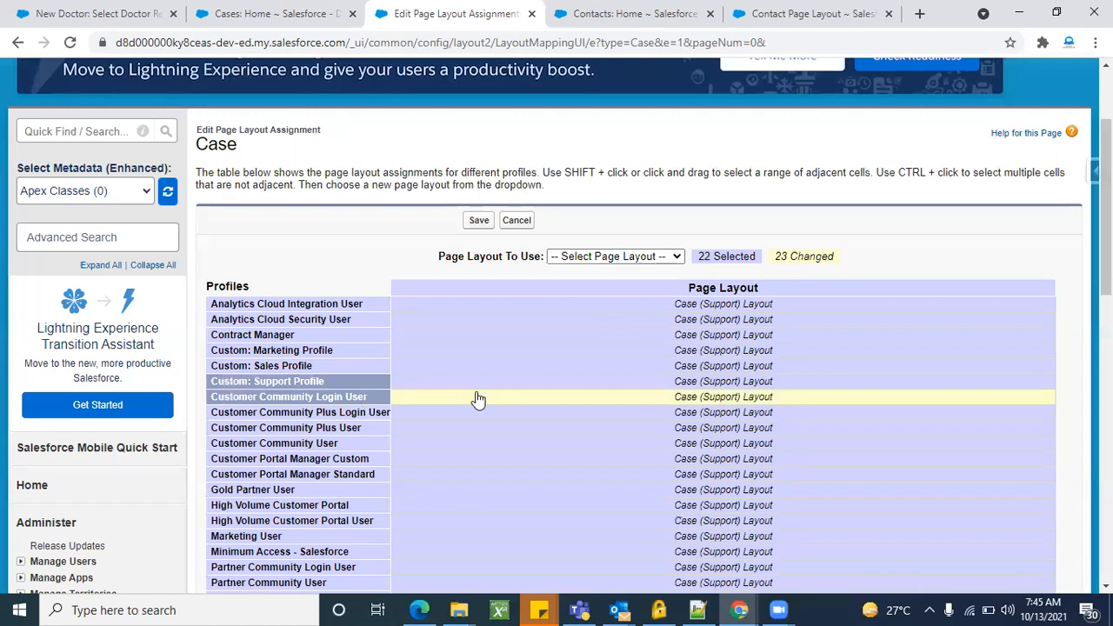
{"action": "left_click", "coordinate": [583, 256]}
{"action": "left_click", "coordinate": [592, 325]}
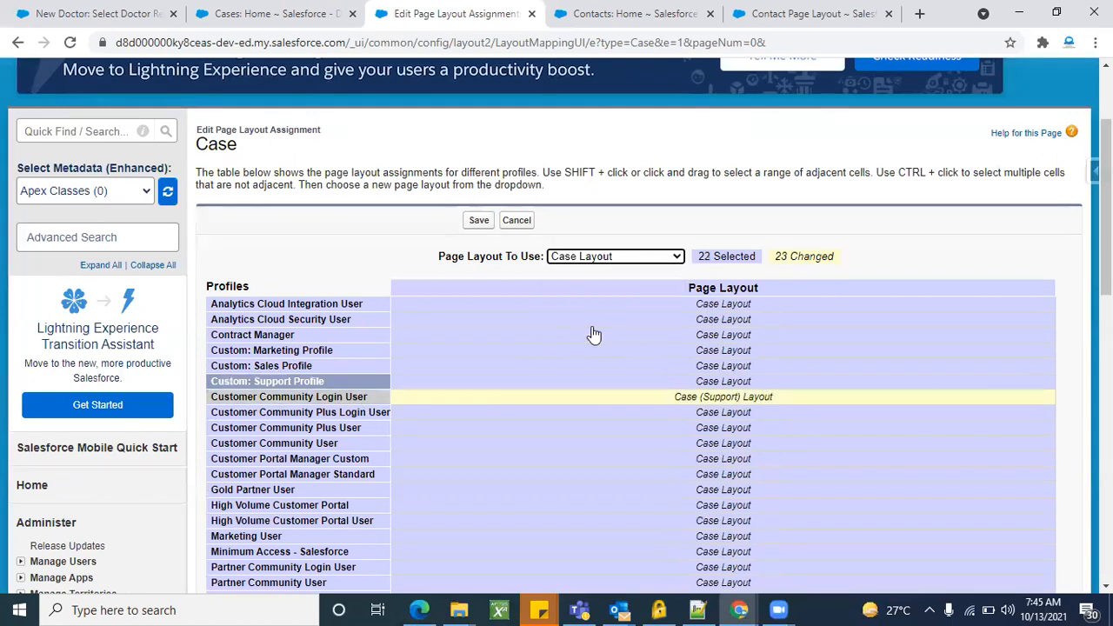
{"action": "left_click", "coordinate": [478, 221]}
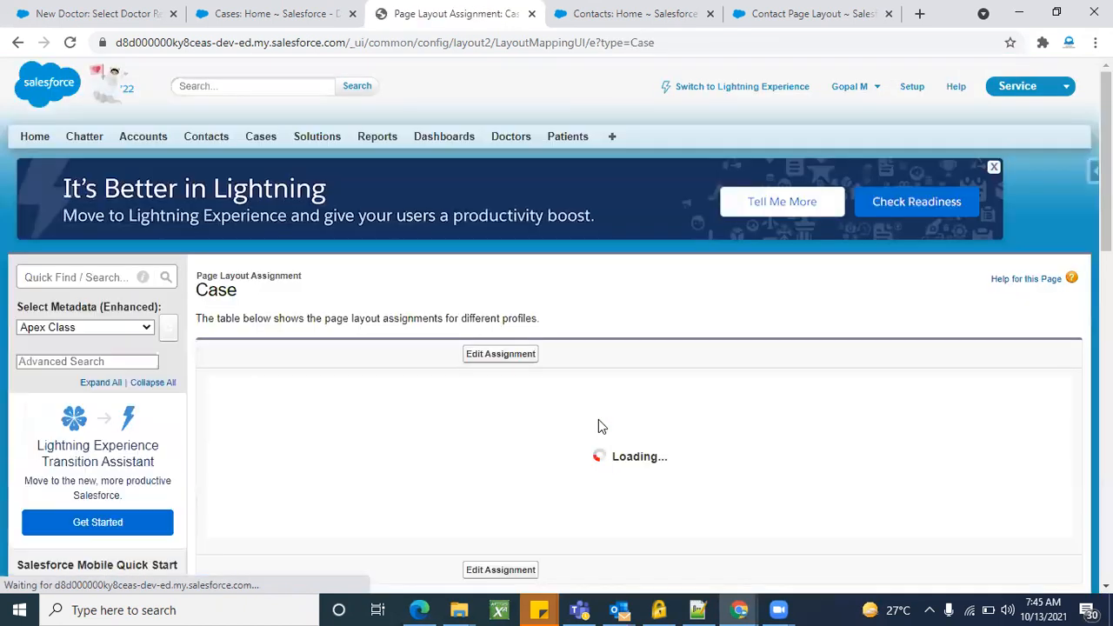
{"action": "scroll", "coordinate": [774, 399], "scroll_direction": "down", "scroll_amount": 1}
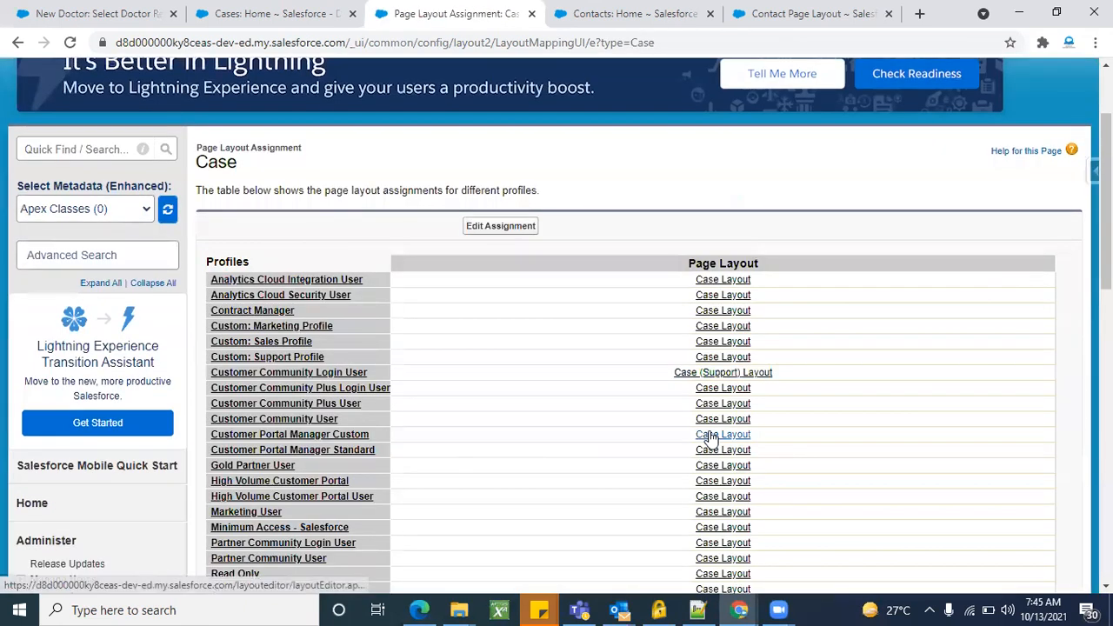
{"action": "scroll", "coordinate": [735, 376], "scroll_direction": "down", "scroll_amount": 2}
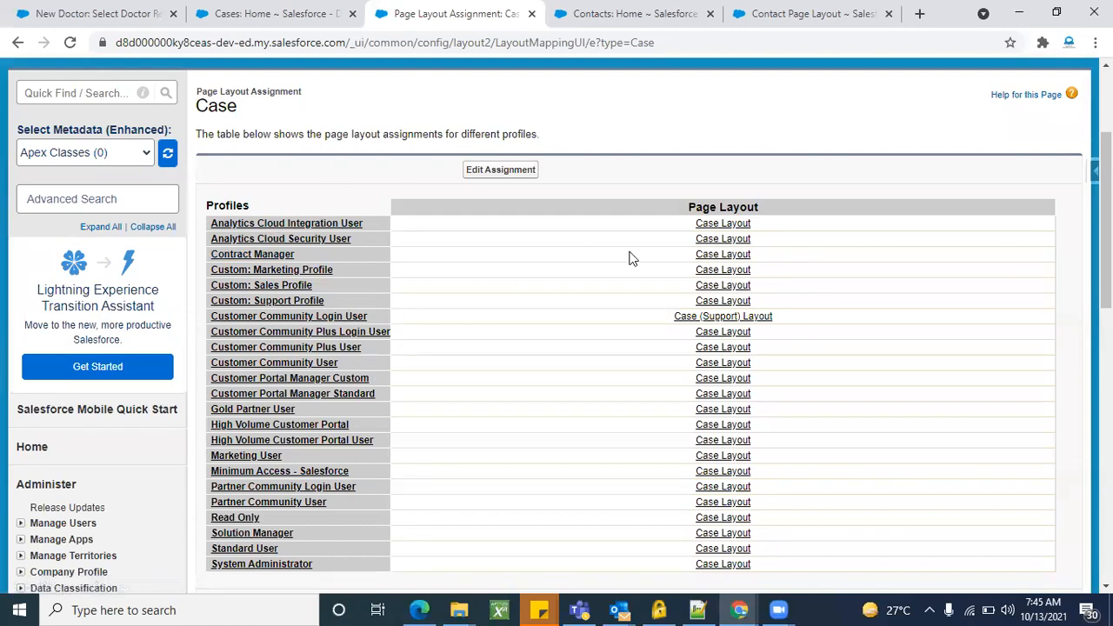
Step: Reopen the Case assignments for editing, assign Case Layout to every profile, including Customer Community Login User, and save
{"action": "left_click", "coordinate": [529, 171]}
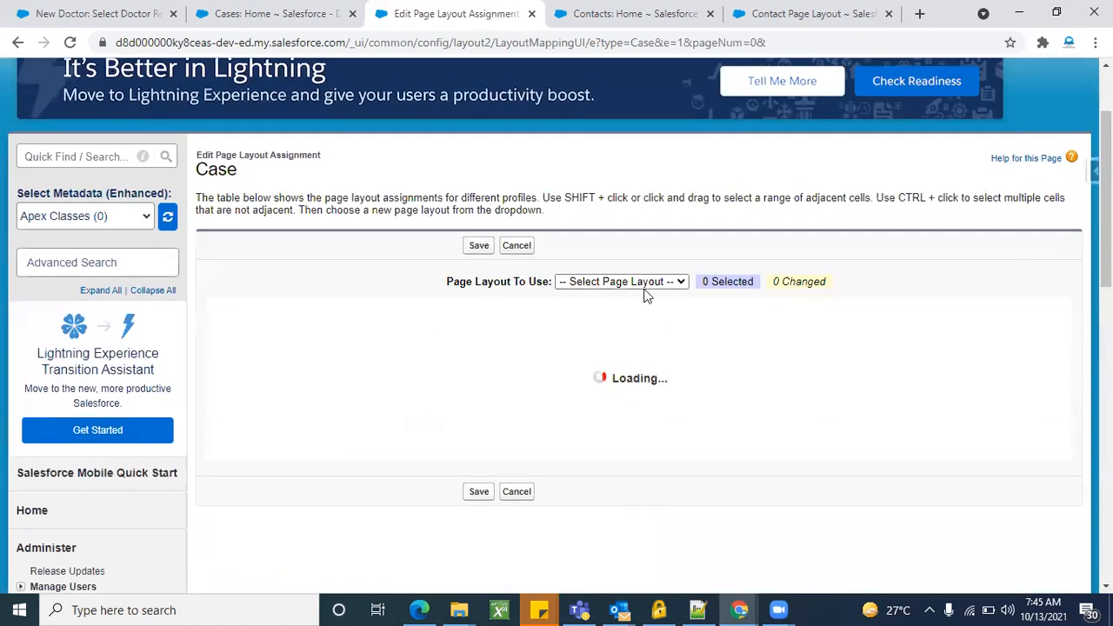
{"action": "left_click", "coordinate": [699, 314]}
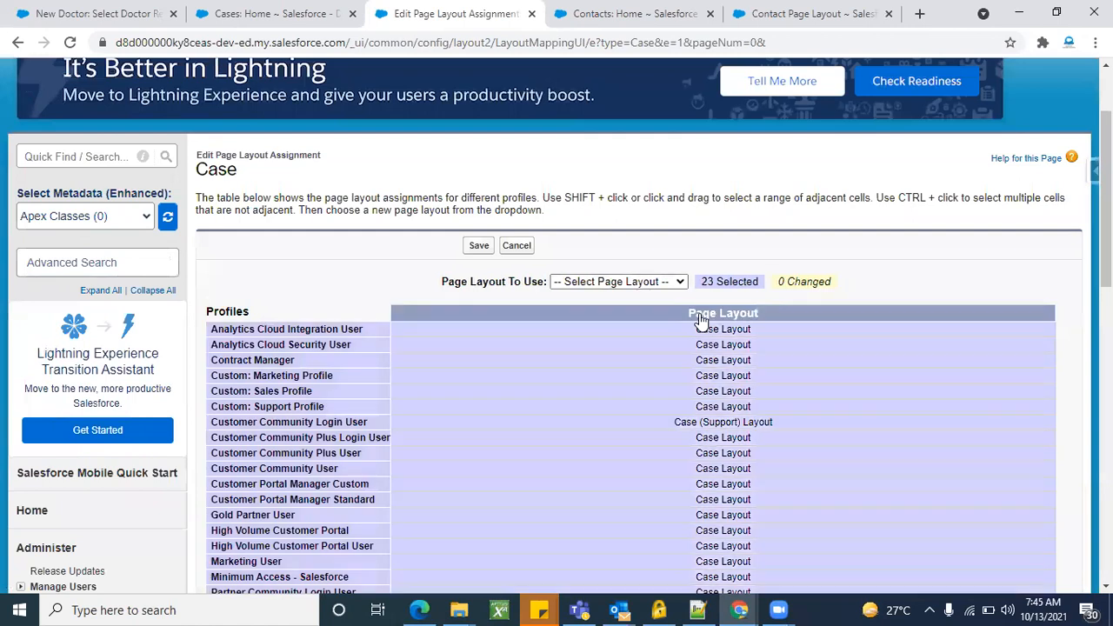
{"action": "left_click", "coordinate": [658, 286]}
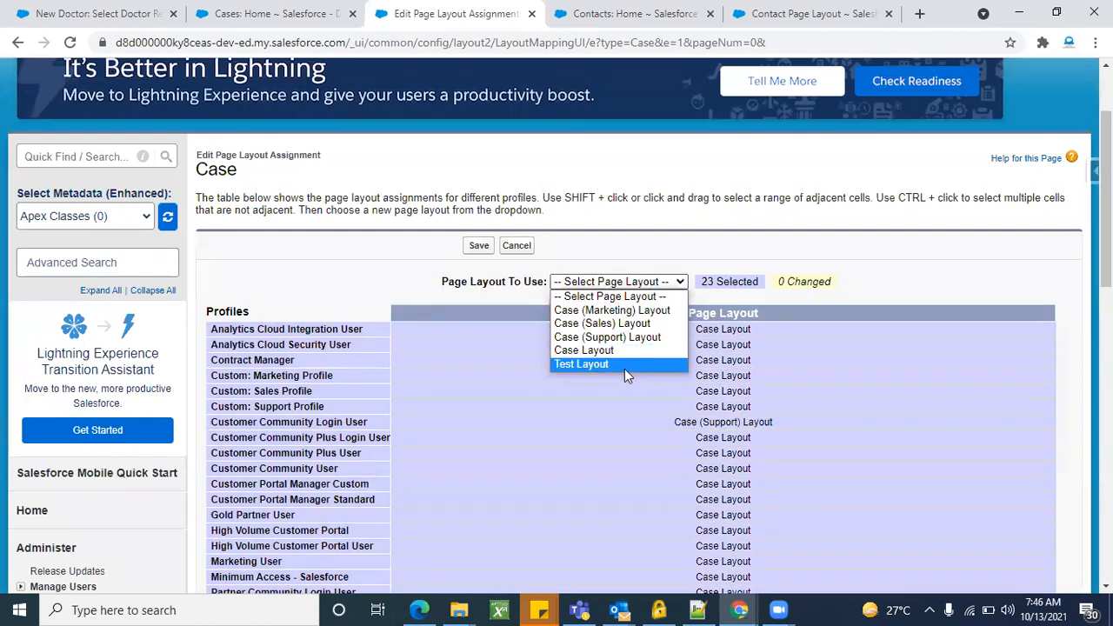
{"action": "left_click", "coordinate": [609, 350]}
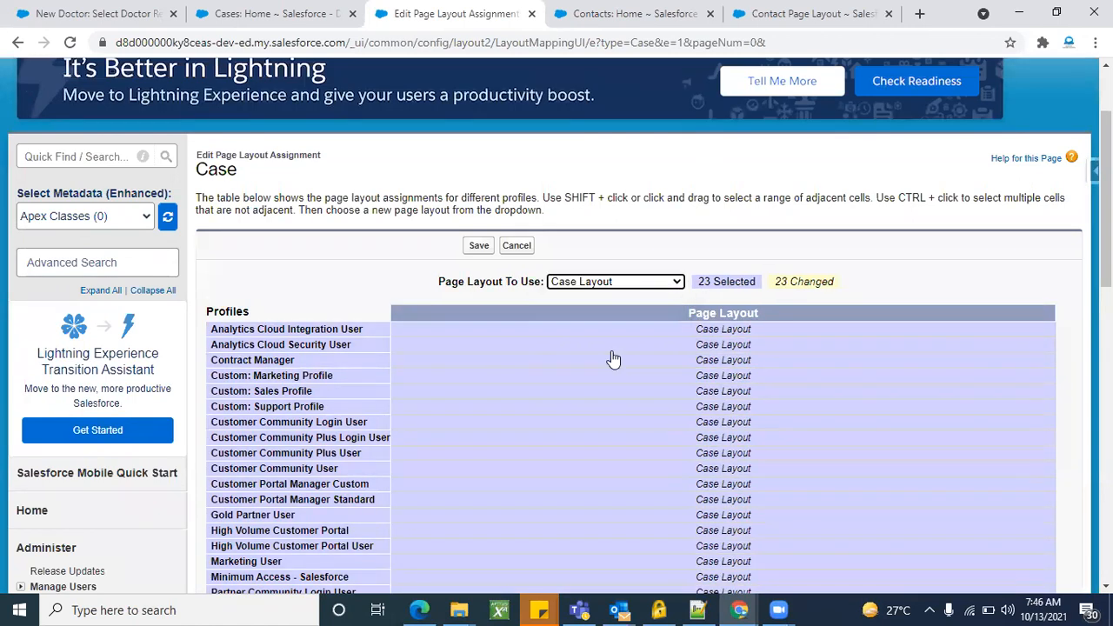
{"action": "left_click", "coordinate": [470, 248]}
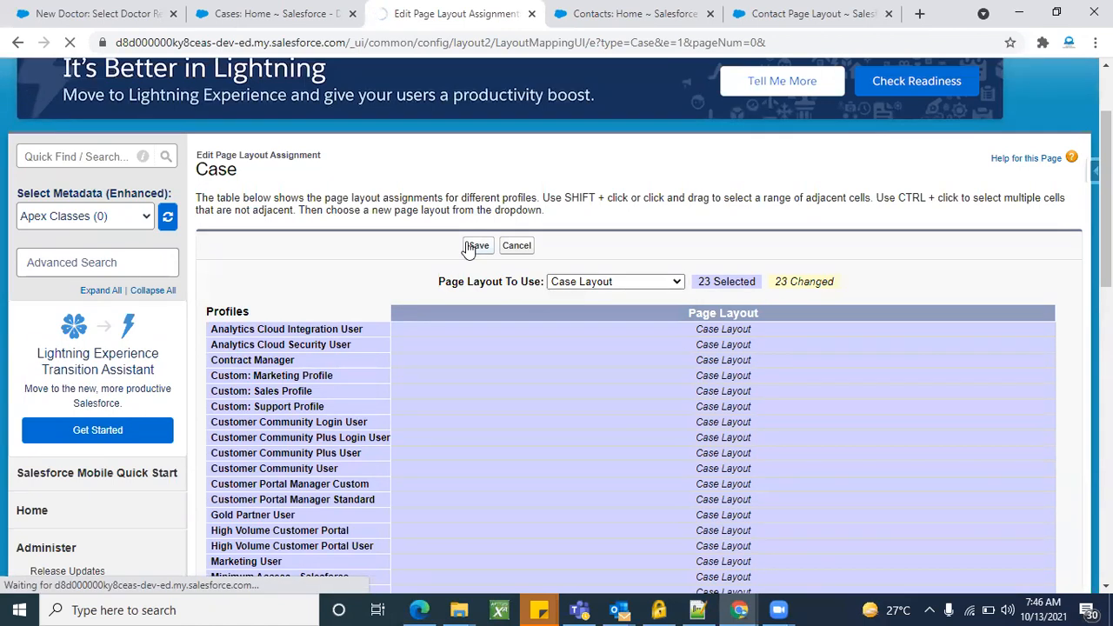
{"action": "left_click", "coordinate": [287, 12]}
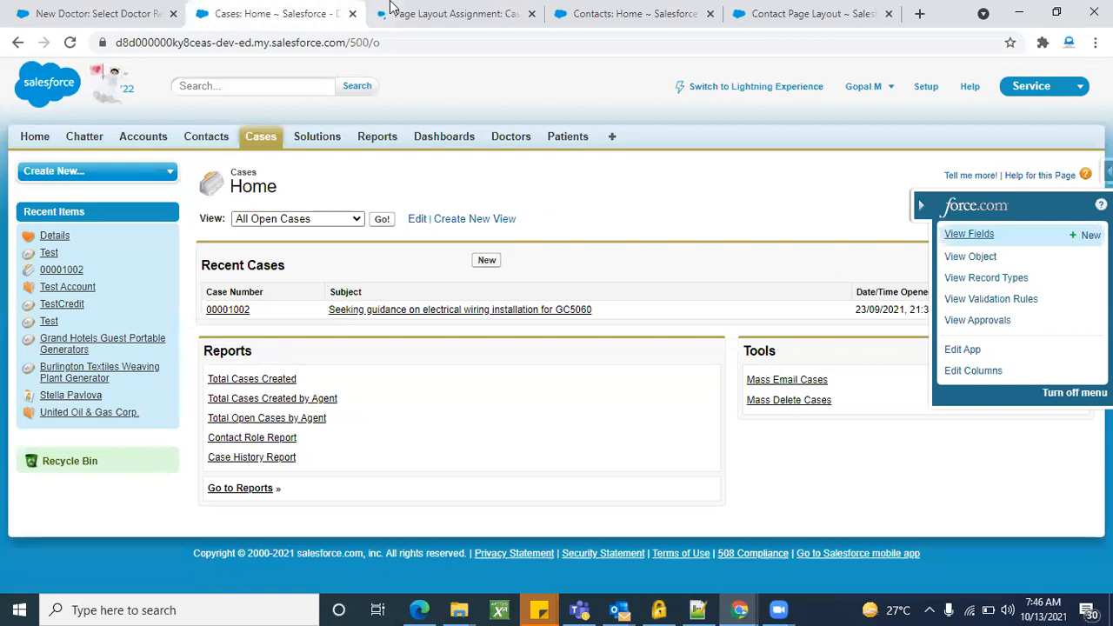
{"action": "left_click", "coordinate": [392, 10]}
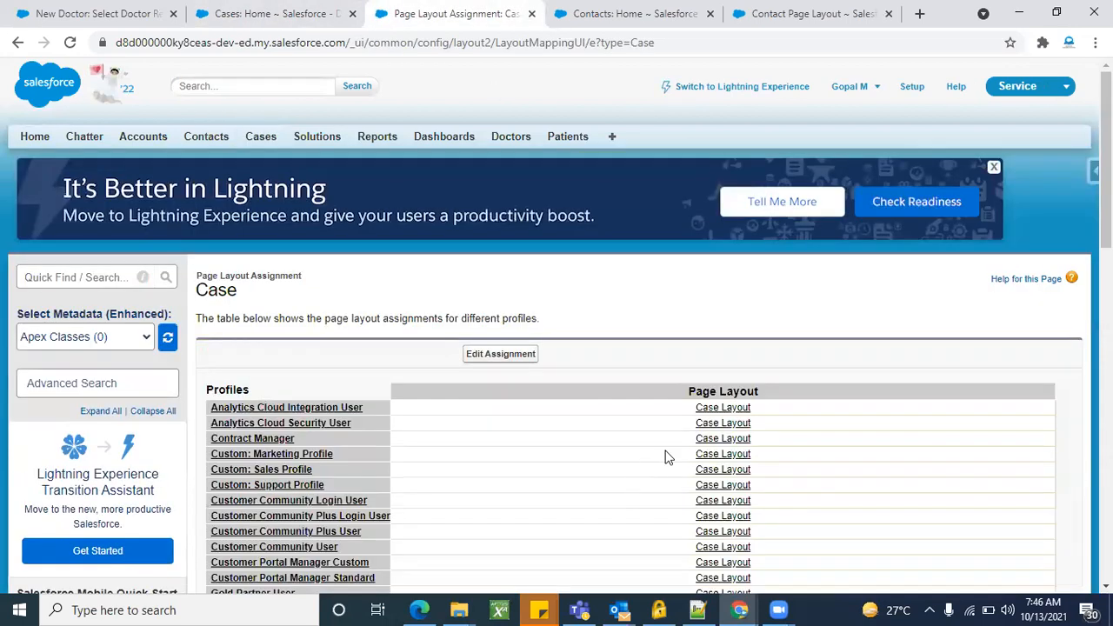
Step: Return to the Doctors home page and open the Doctor custom object's field setup
{"action": "scroll", "coordinate": [684, 487], "scroll_direction": "down", "scroll_amount": 1}
{"action": "left_click", "coordinate": [111, 9]}
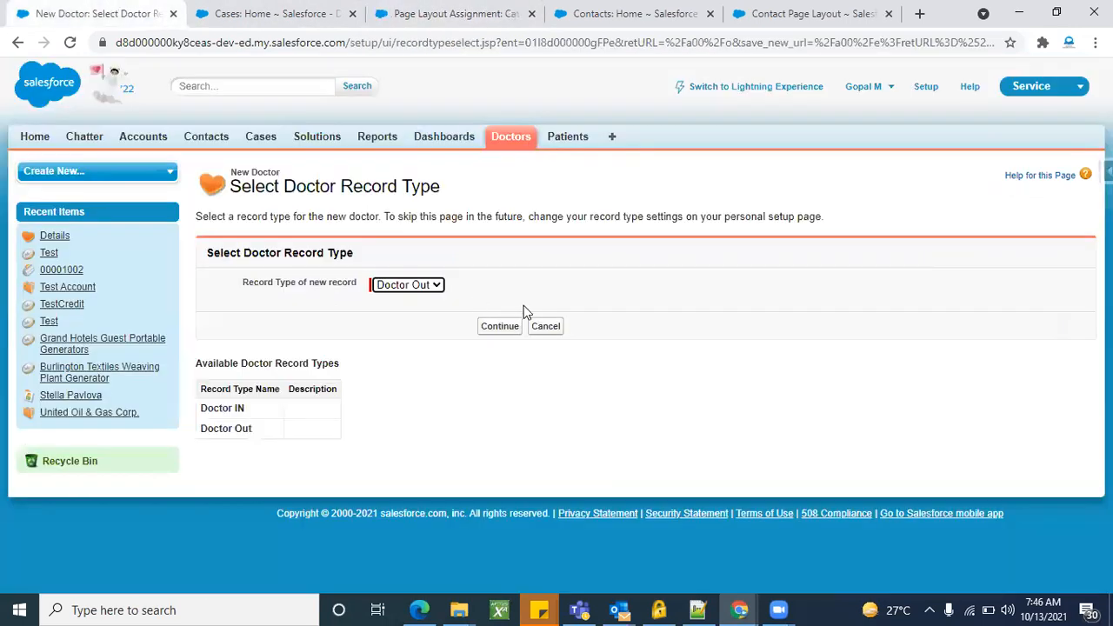
{"action": "left_click", "coordinate": [280, 8]}
{"action": "left_click", "coordinate": [141, 9]}
{"action": "left_click", "coordinate": [1106, 172]}
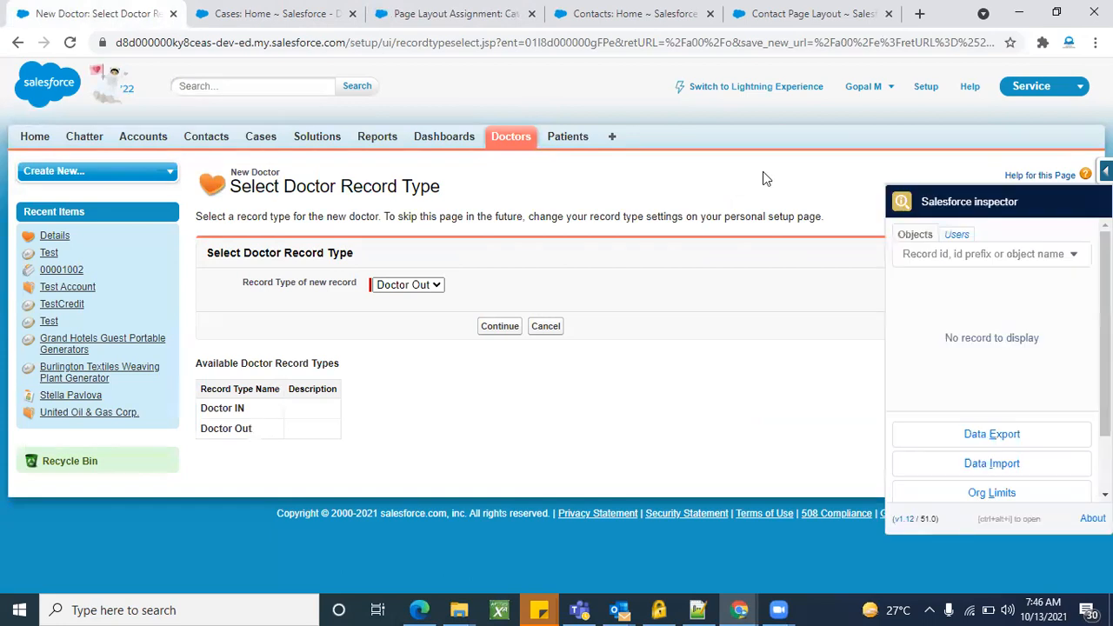
{"action": "left_click", "coordinate": [521, 139]}
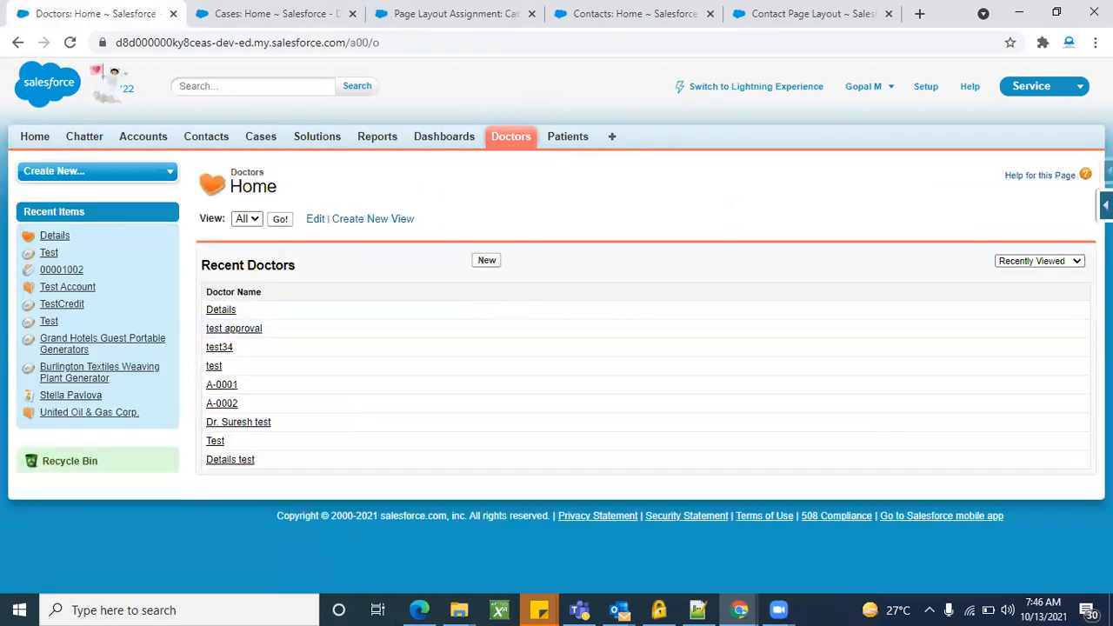
{"action": "left_click", "coordinate": [1106, 206]}
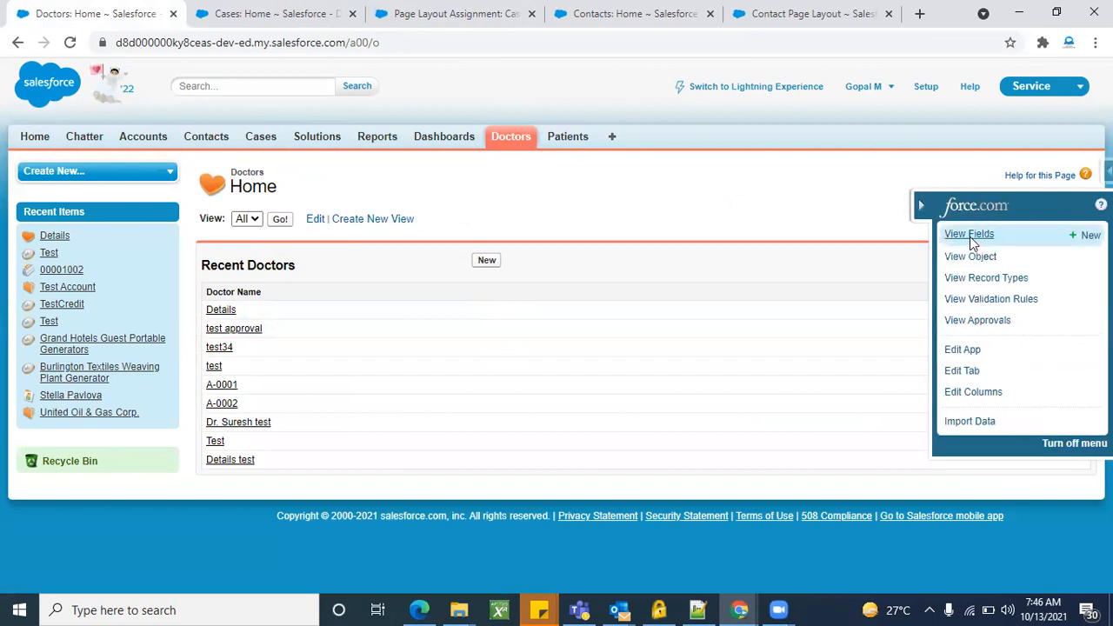
{"action": "left_click", "coordinate": [969, 235]}
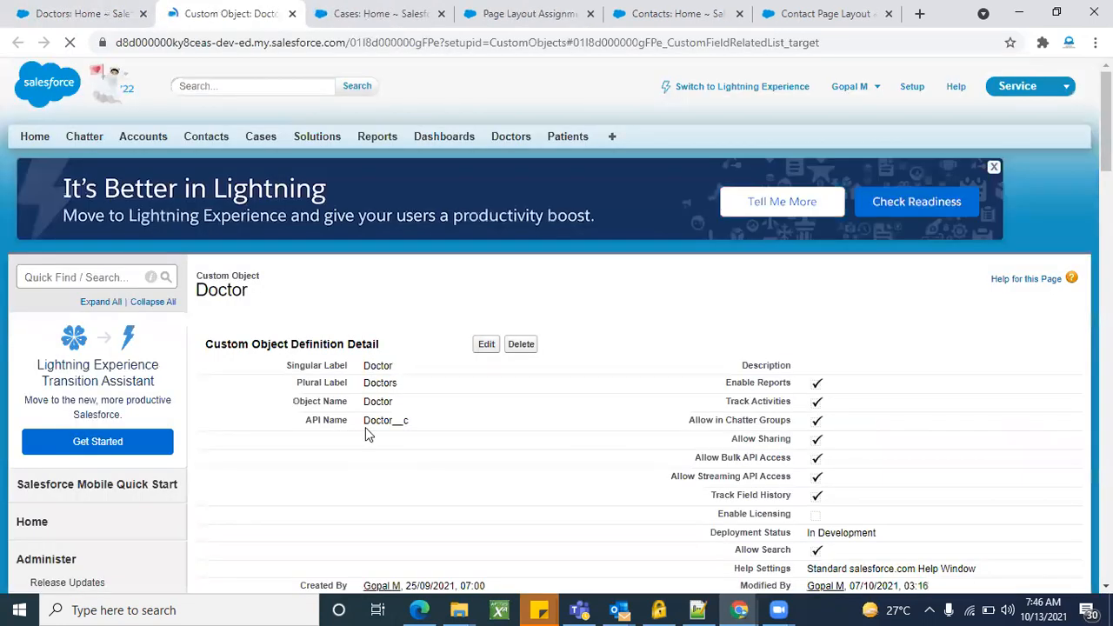
Step: Open the page layout assignment table for the Doctor object
{"action": "scroll", "coordinate": [366, 428], "scroll_direction": "down", "scroll_amount": 8}
{"action": "scroll", "coordinate": [366, 427], "scroll_direction": "up", "scroll_amount": 1}
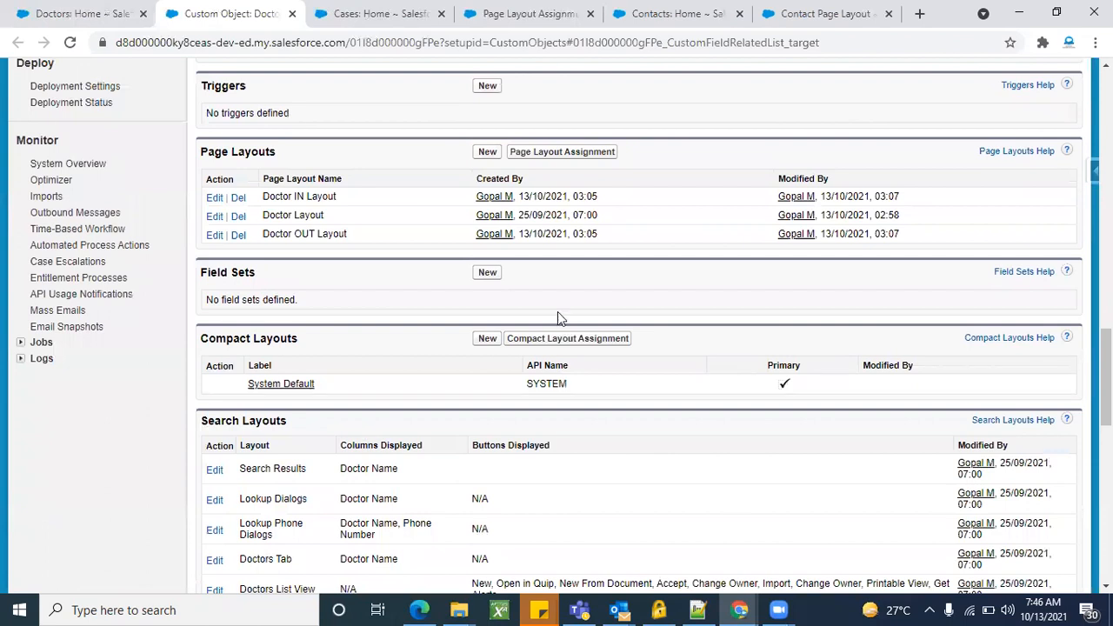
{"action": "left_click", "coordinate": [539, 155]}
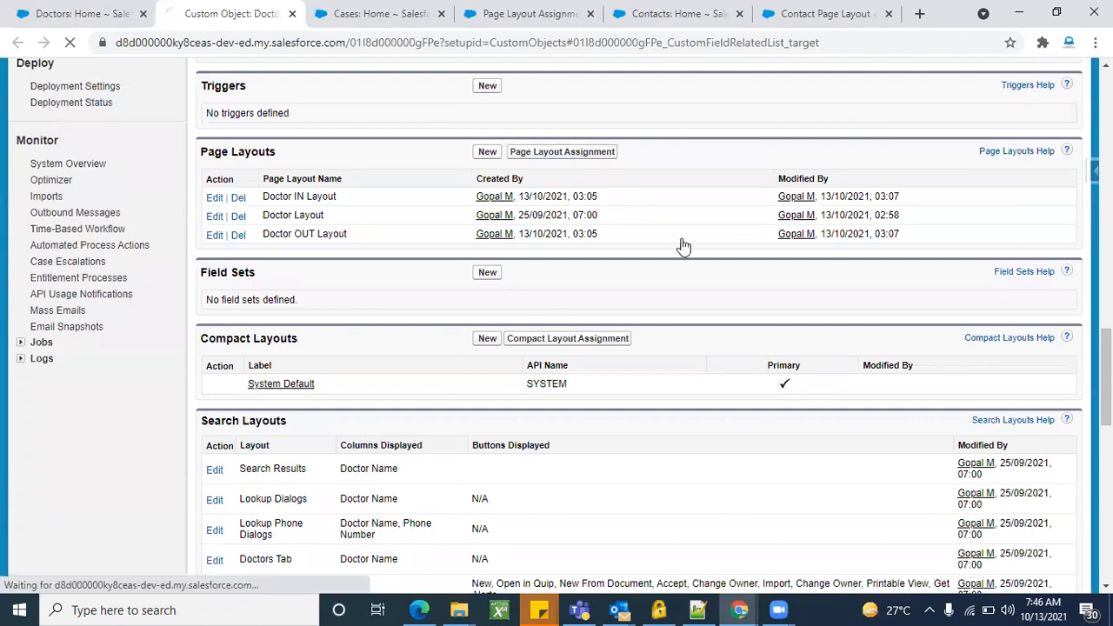
{"action": "scroll", "coordinate": [513, 428], "scroll_direction": "down", "scroll_amount": 2}
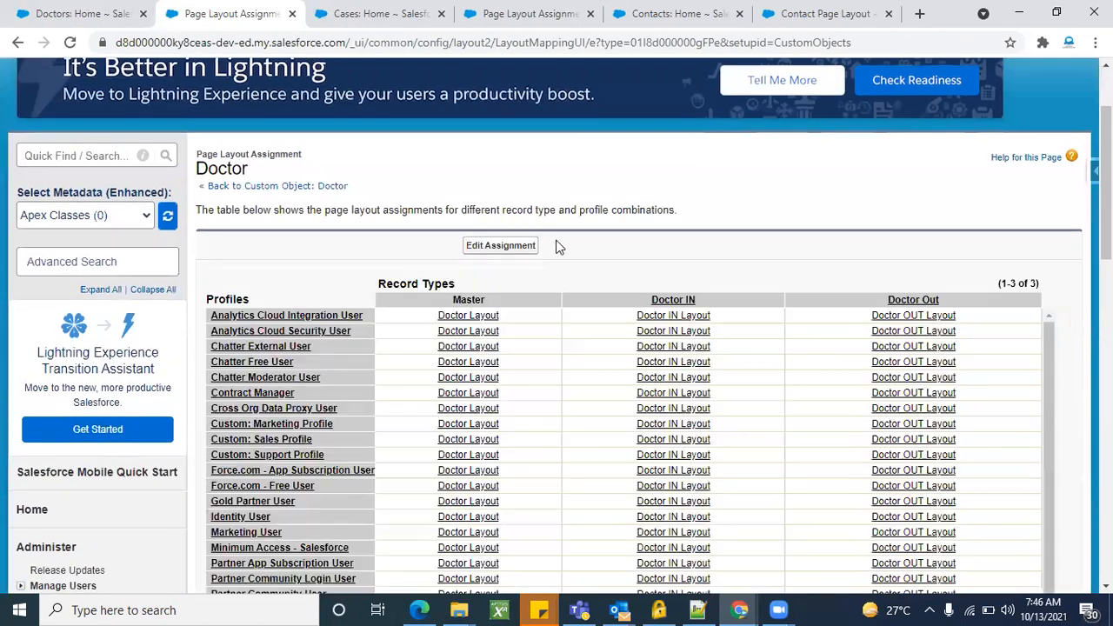
Step: Edit the Doctor assignments to give Cross Org Data Proxy User the Doctor Layout for the Doctor IN record type, and save
{"action": "left_click", "coordinate": [520, 247]}
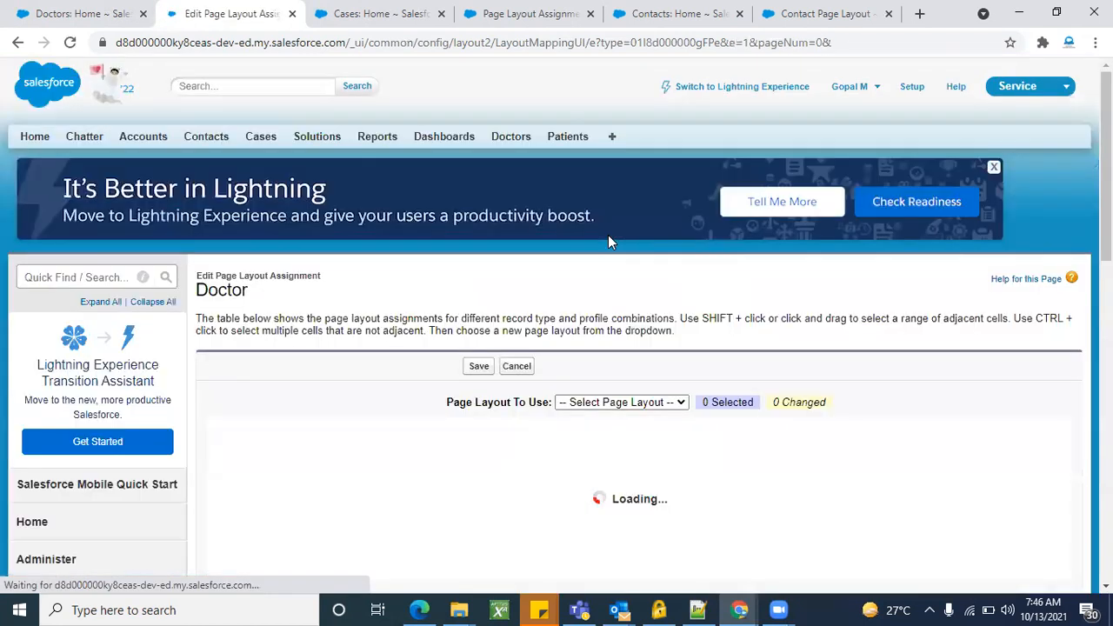
{"action": "scroll", "coordinate": [433, 296], "scroll_direction": "down", "scroll_amount": 4}
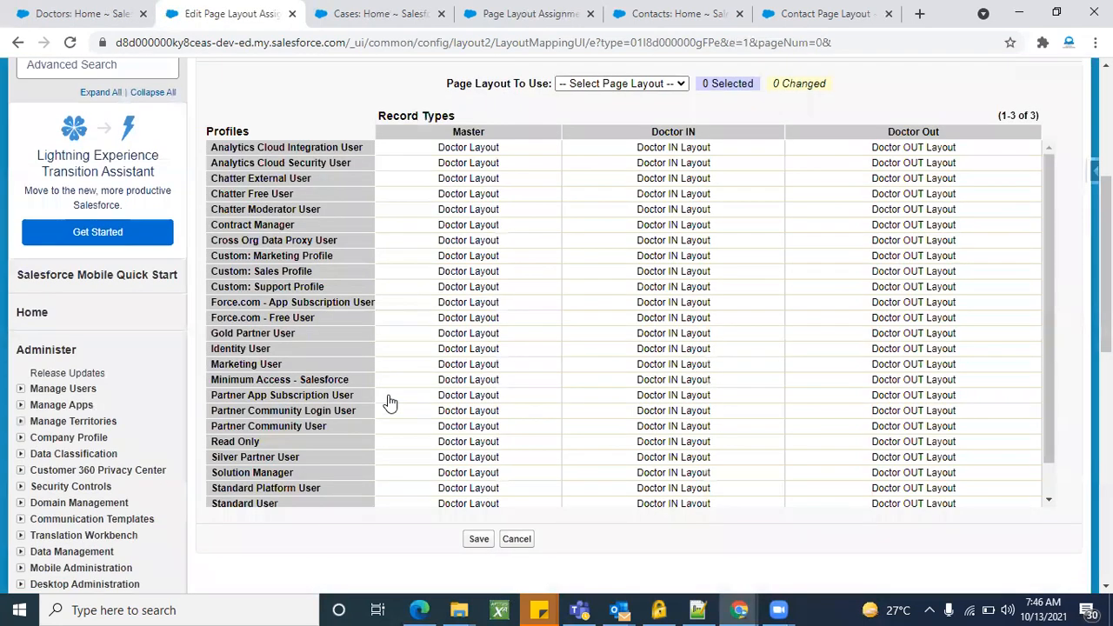
{"action": "scroll", "coordinate": [388, 391], "scroll_direction": "up", "scroll_amount": 1}
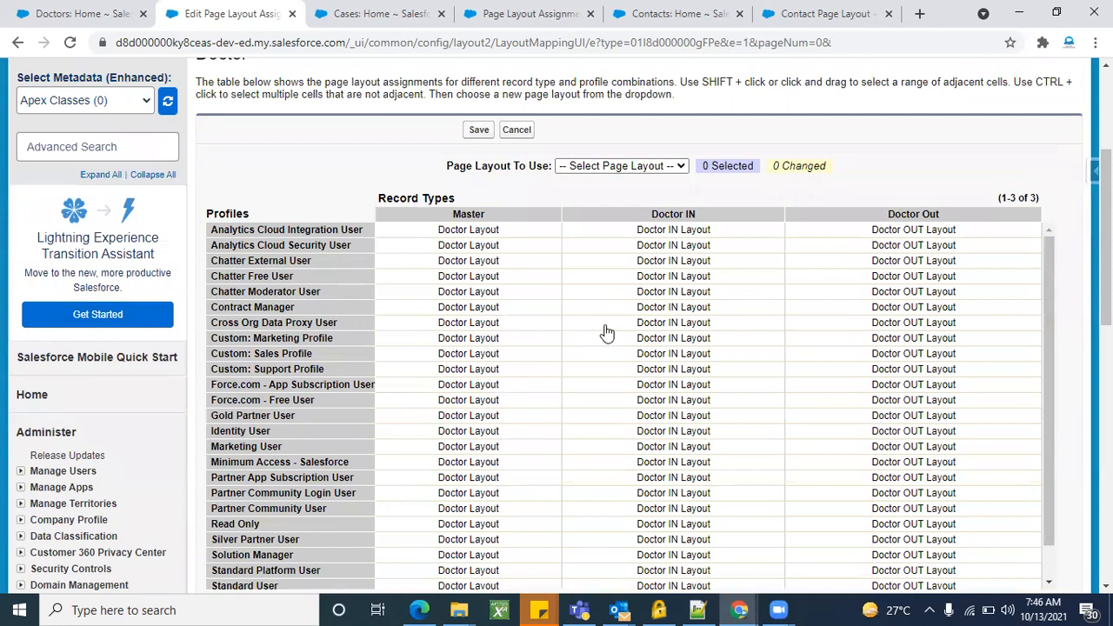
{"action": "left_click", "coordinate": [606, 325]}
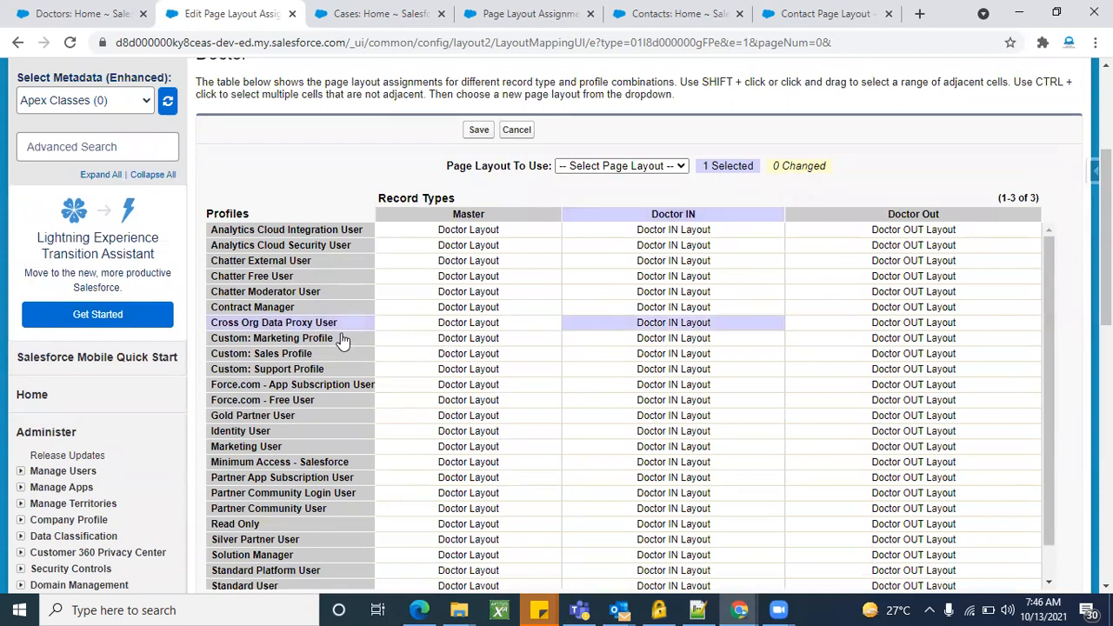
{"action": "left_click", "coordinate": [624, 170]}
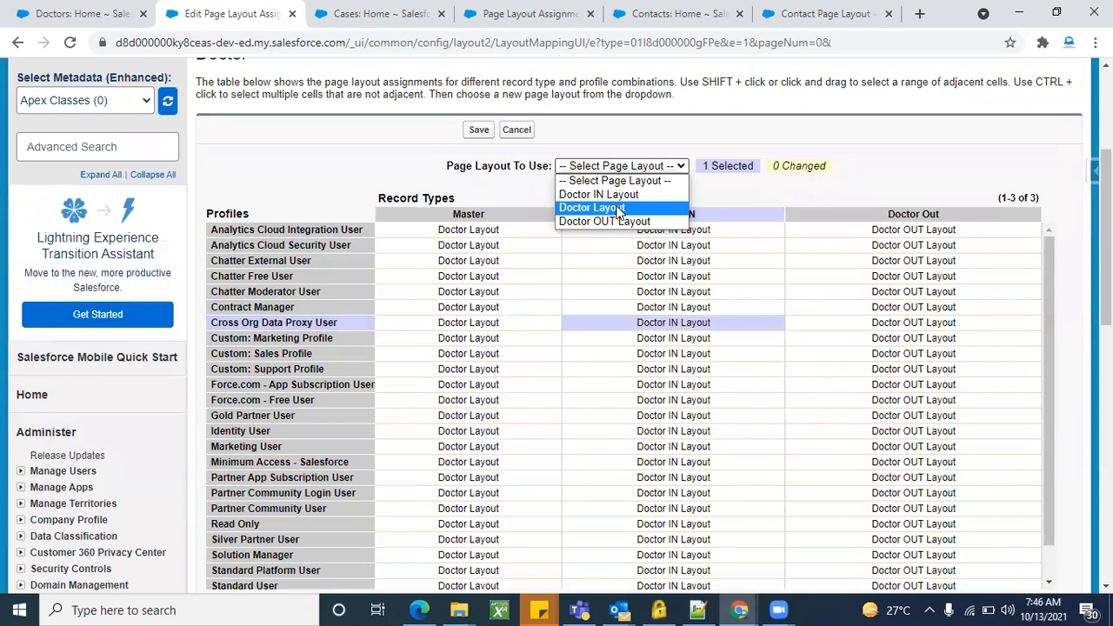
{"action": "left_click", "coordinate": [619, 209]}
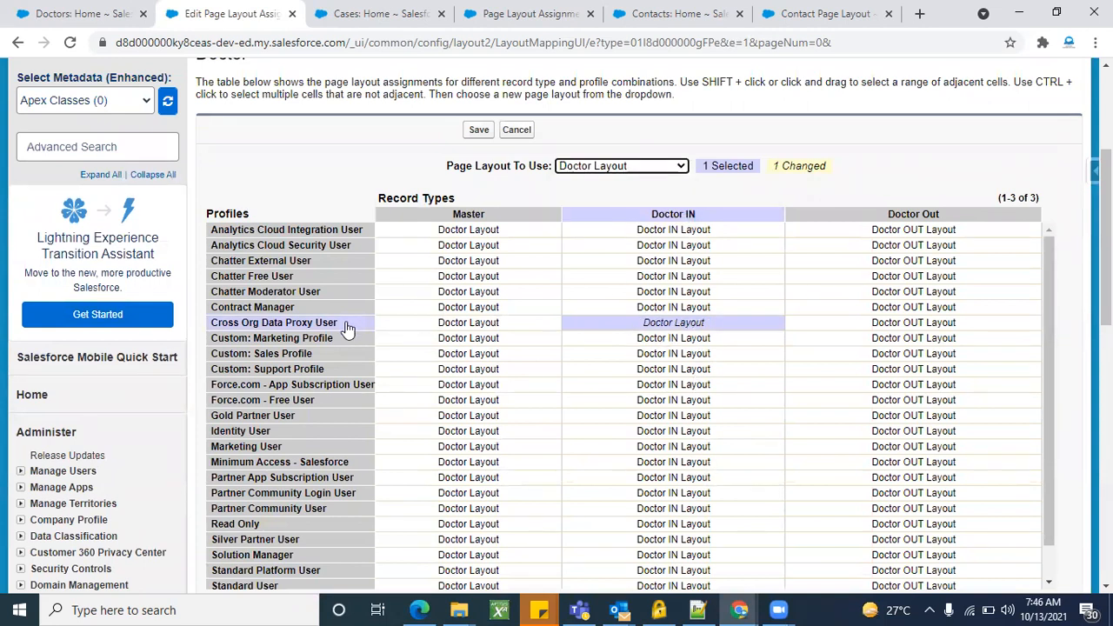
{"action": "left_click", "coordinate": [479, 131]}
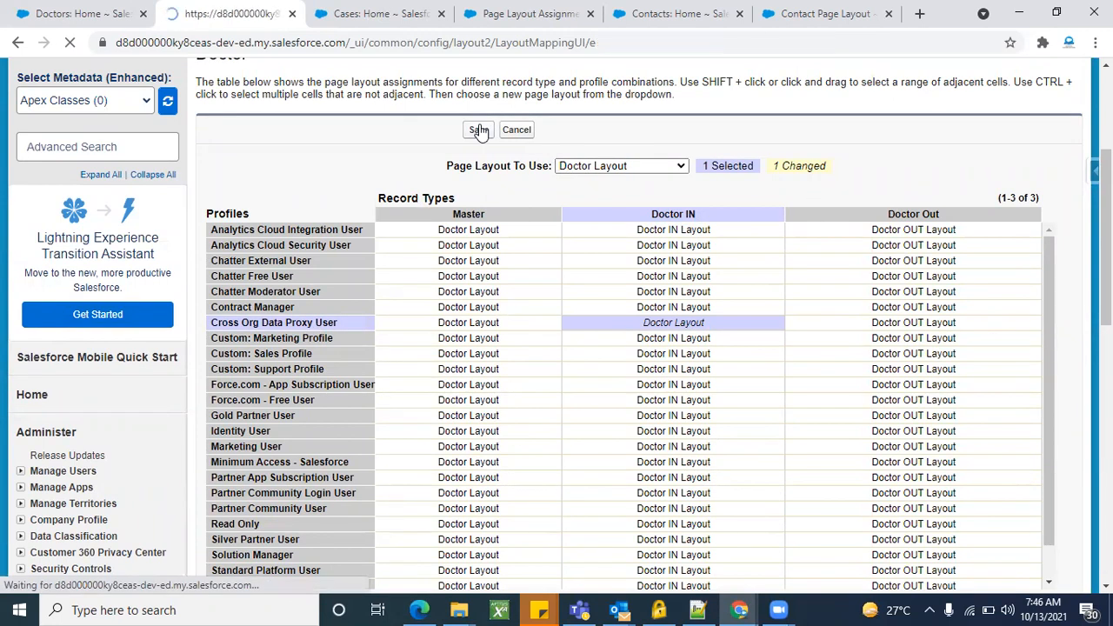
Step: Review the Doctor page layout assignments for each profile across the Master, Doctor IN and Doctor Out record types
{"action": "scroll", "coordinate": [688, 401], "scroll_direction": "down", "scroll_amount": 2}
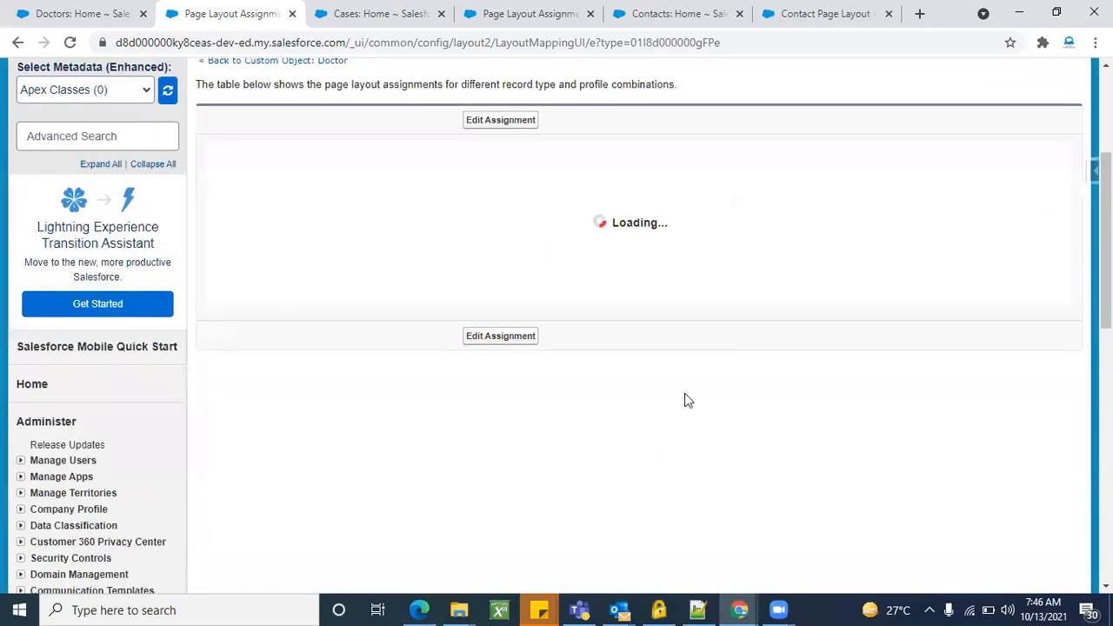
{"action": "scroll", "coordinate": [688, 400], "scroll_direction": "up", "scroll_amount": 1}
{"action": "scroll", "coordinate": [662, 387], "scroll_direction": "down", "scroll_amount": 1}
{"action": "scroll", "coordinate": [634, 315], "scroll_direction": "up", "scroll_amount": 1}
{"action": "scroll", "coordinate": [713, 231], "scroll_direction": "down", "scroll_amount": 2}
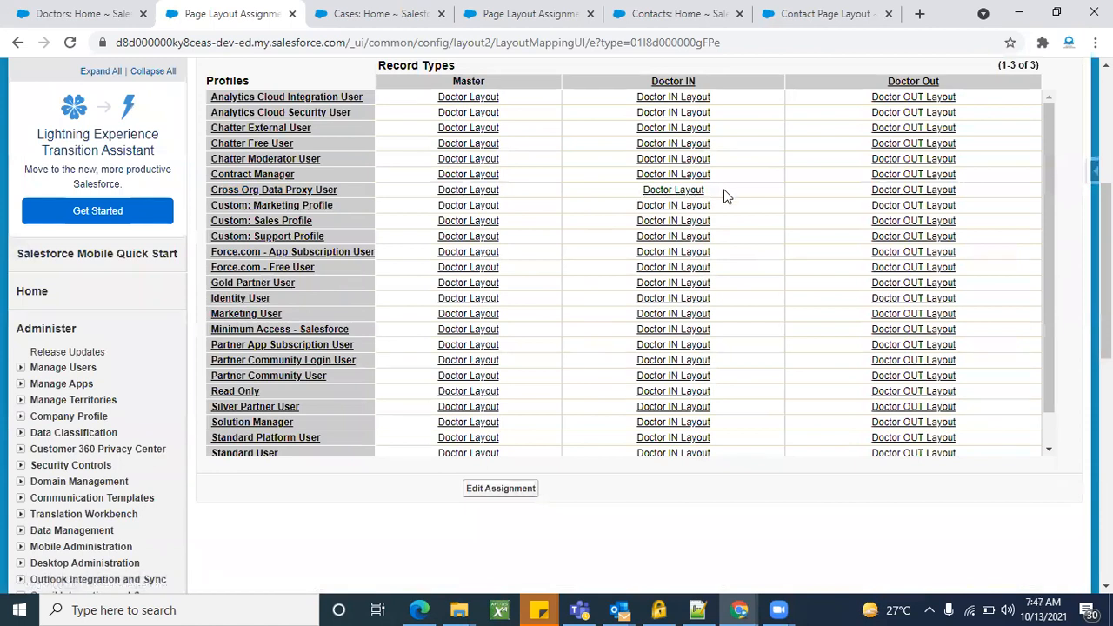
{"action": "scroll", "coordinate": [728, 196], "scroll_direction": "up", "scroll_amount": 1}
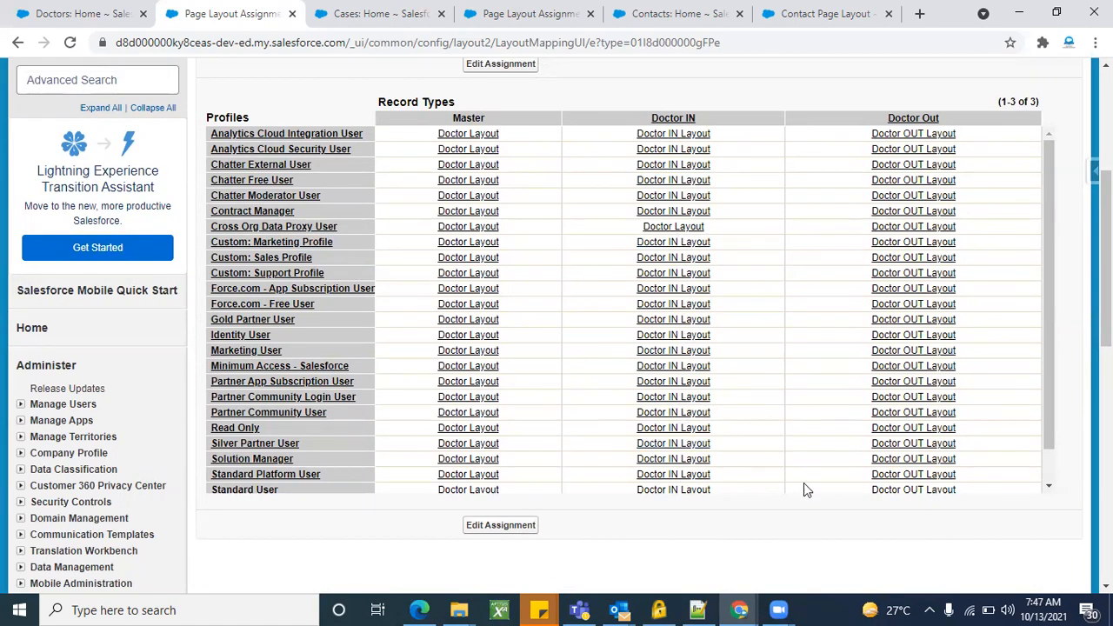
{"action": "scroll", "coordinate": [802, 403], "scroll_direction": "down", "scroll_amount": 2}
{"action": "scroll", "coordinate": [802, 403], "scroll_direction": "up", "scroll_amount": 2}
{"action": "scroll", "coordinate": [792, 336], "scroll_direction": "up", "scroll_amount": 3}
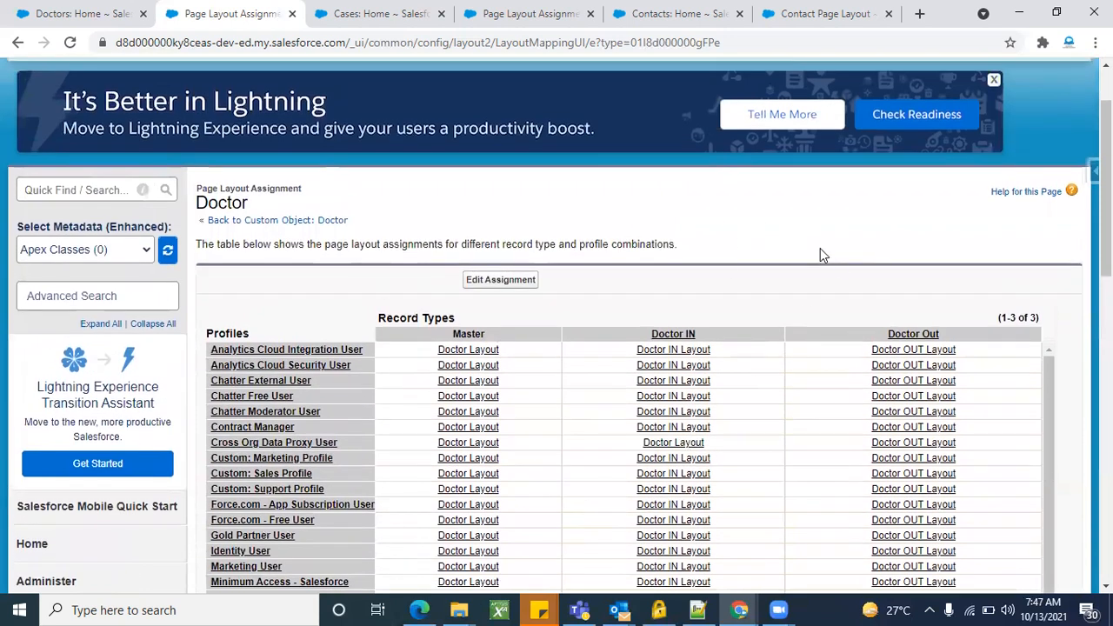